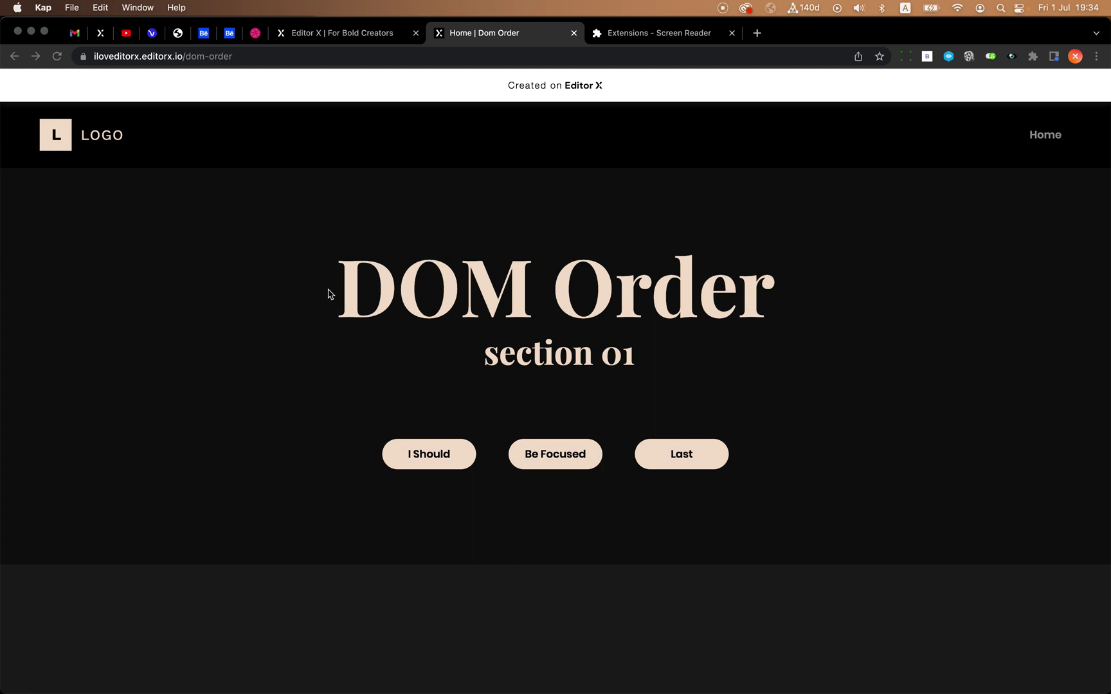
Step: Switch from the Chrome DOM Order demo page to the FigJam board through the Dock
scroll(404, 322, down, 1)
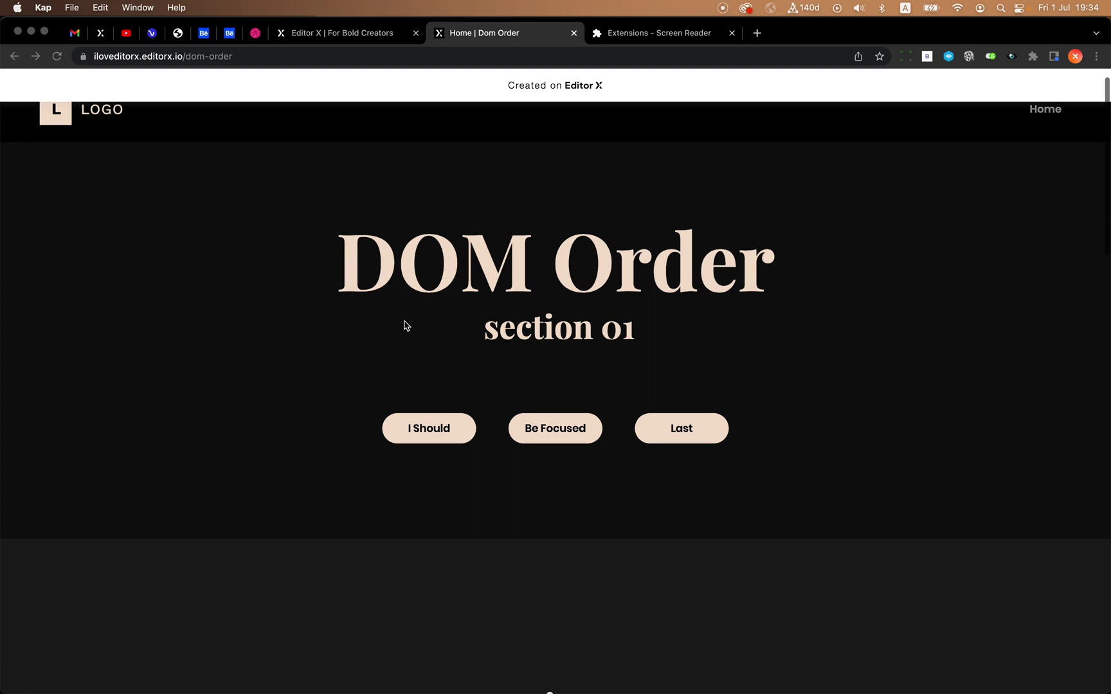
scroll(404, 322, up, 1)
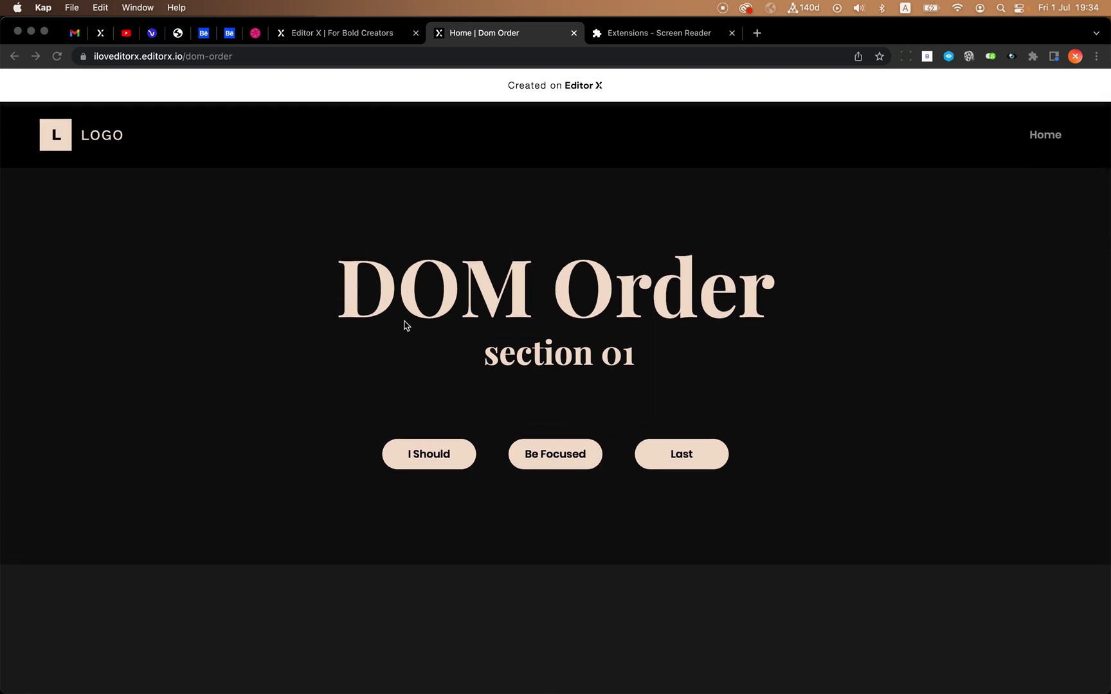
mouse_move(409, 691)
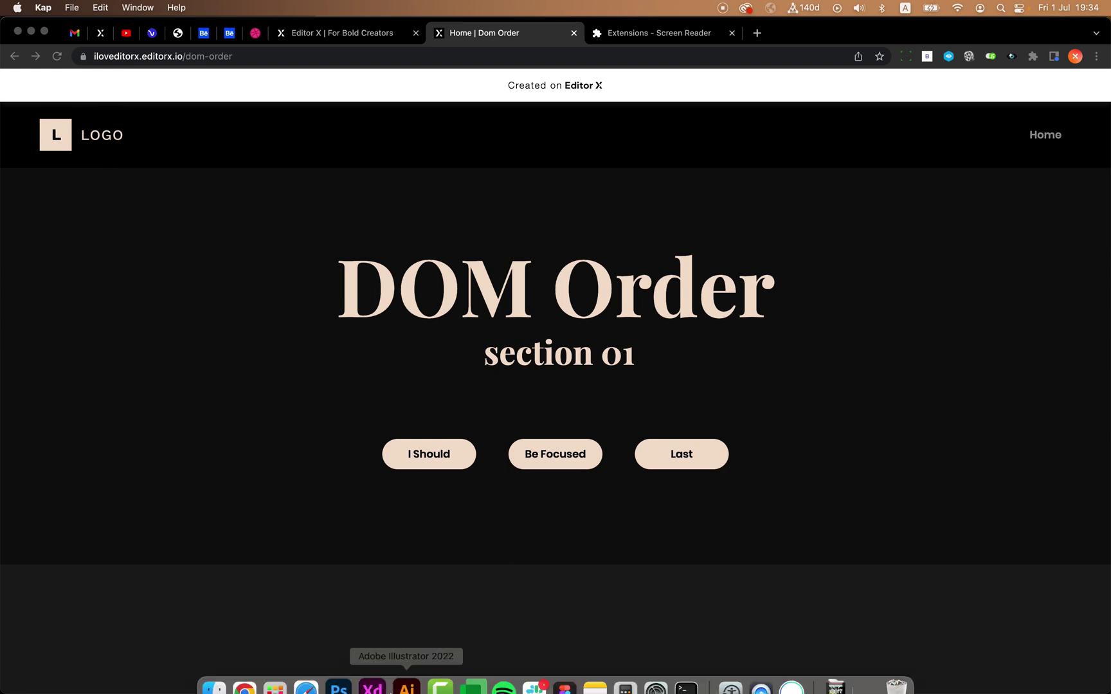
click(557, 672)
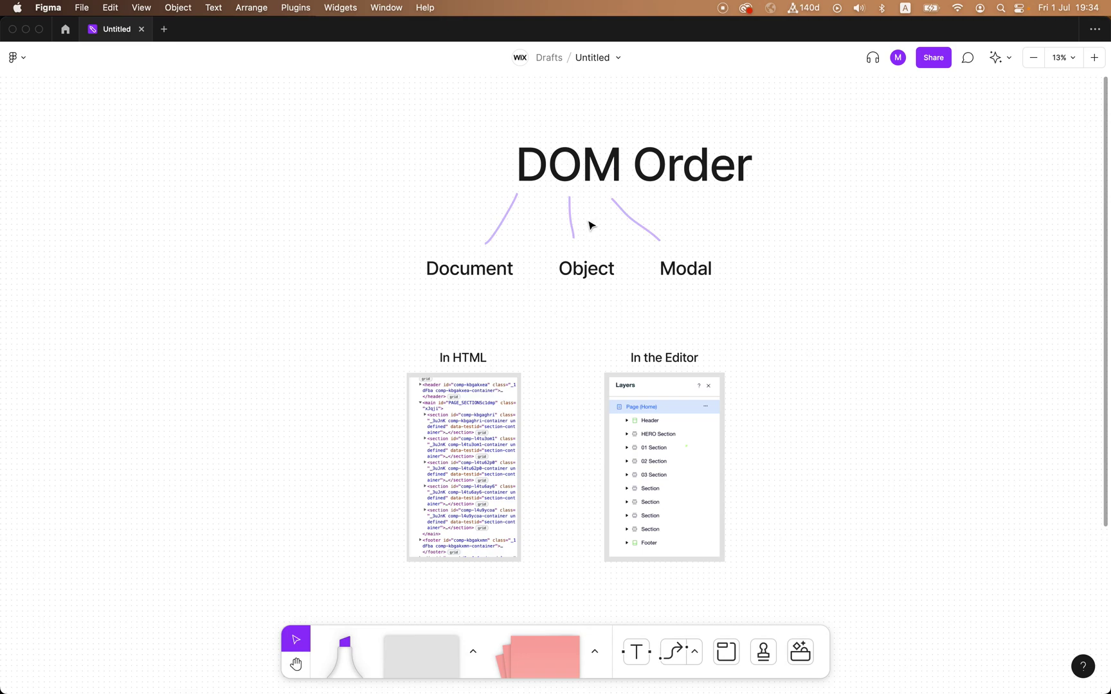
Step: Review the Document, Object and Modal labels and the DOM Order title on the board
scroll(590, 215, up, 5)
scroll(590, 212, down, 3)
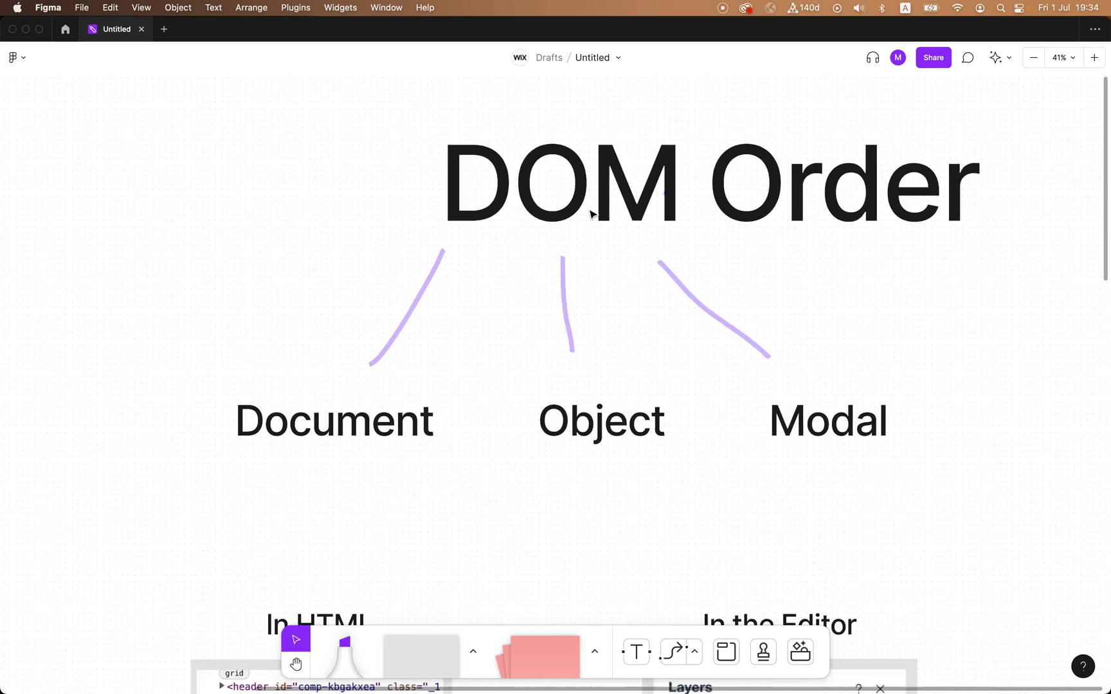
click(299, 429)
click(608, 419)
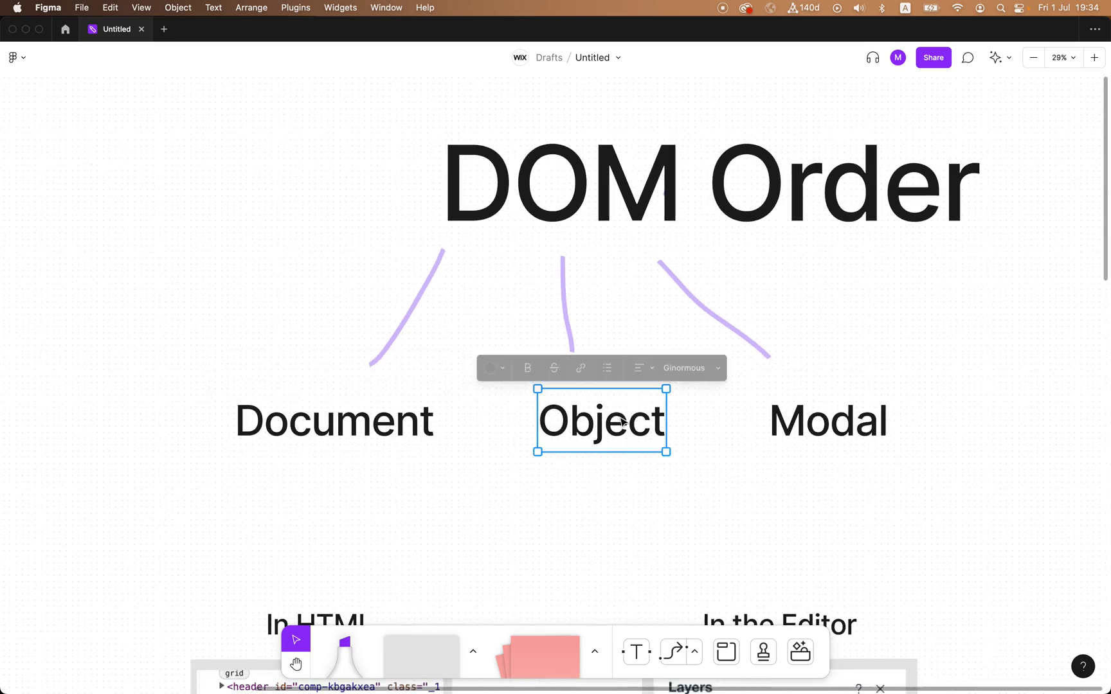
click(803, 430)
scroll(813, 429, right, 2)
scroll(813, 429, up, 1)
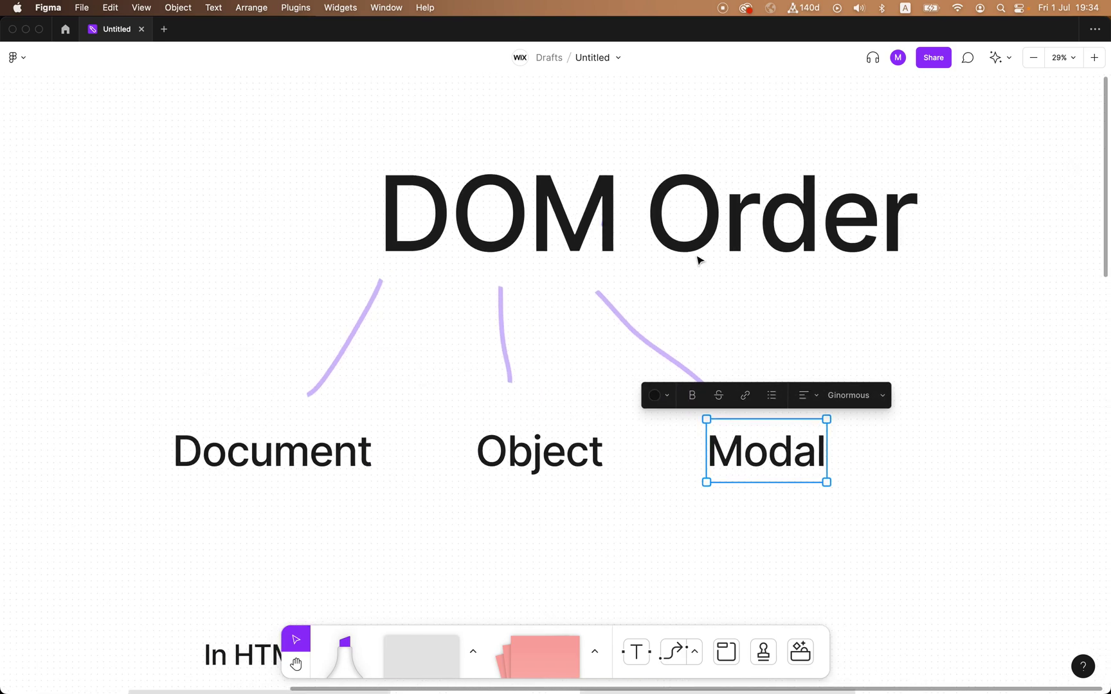
click(776, 212)
Step: Compare the Layers and HTML screenshots, then return to Chrome with Cmd+Tab
scroll(743, 225, down, 4)
scroll(742, 225, right, 1)
scroll(742, 225, left, 2)
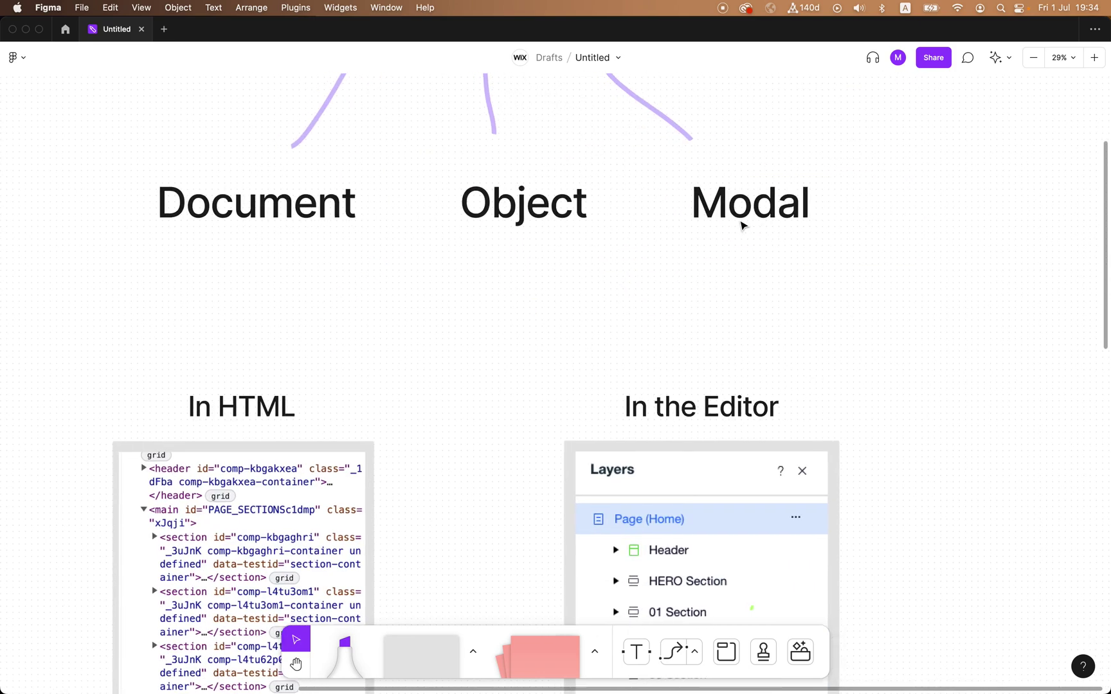
scroll(741, 225, down, 4)
scroll(741, 225, down, 1)
scroll(741, 225, right, 1)
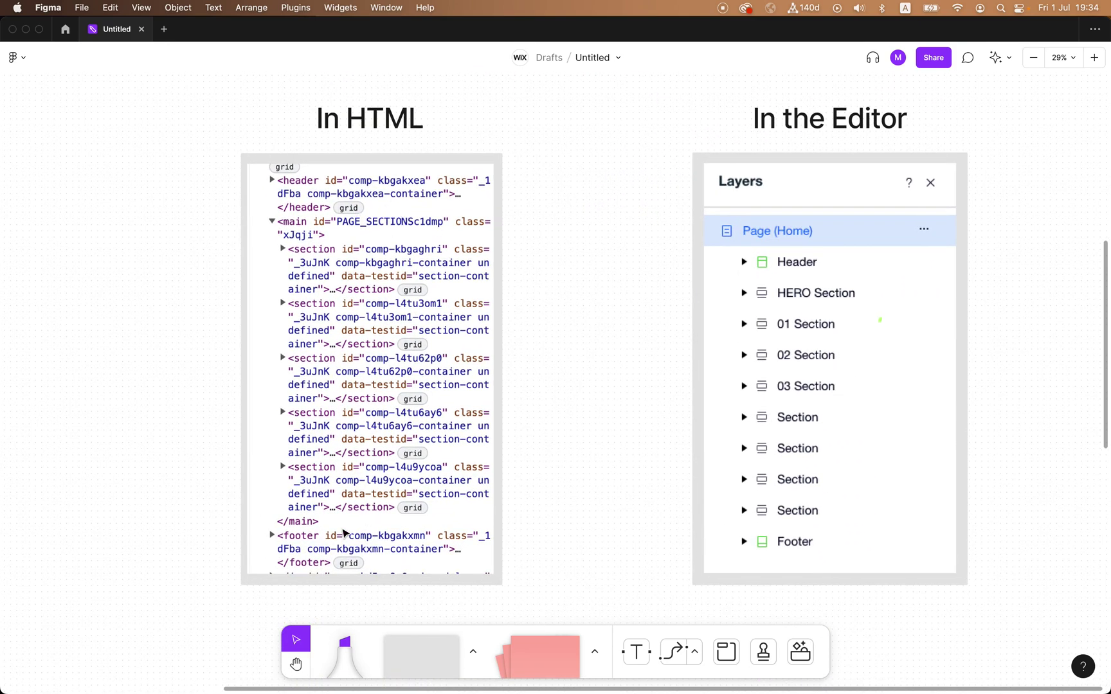
scroll(333, 367, up, 5)
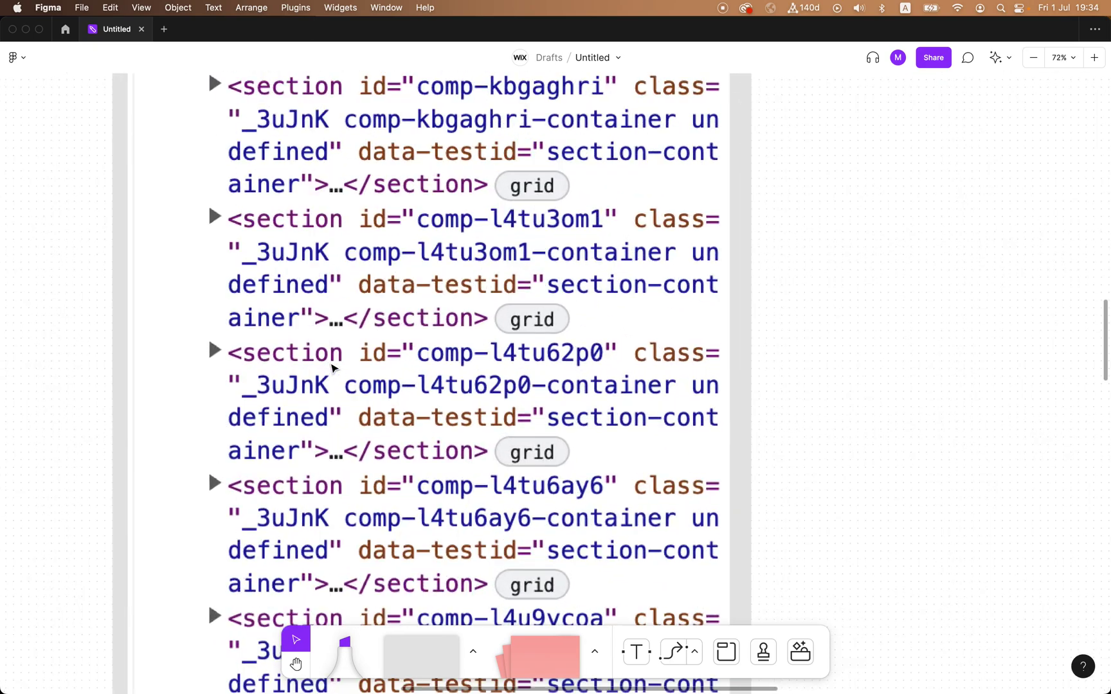
scroll(332, 368, down, 4)
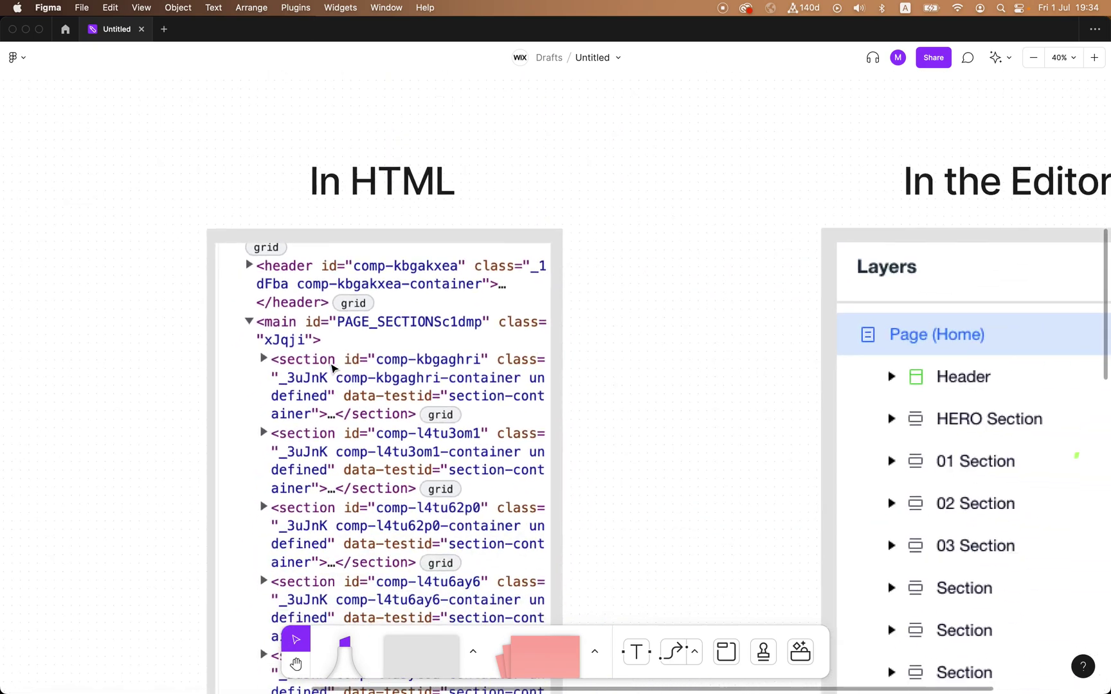
scroll(333, 366, down, 3)
scroll(404, 367, up, 2)
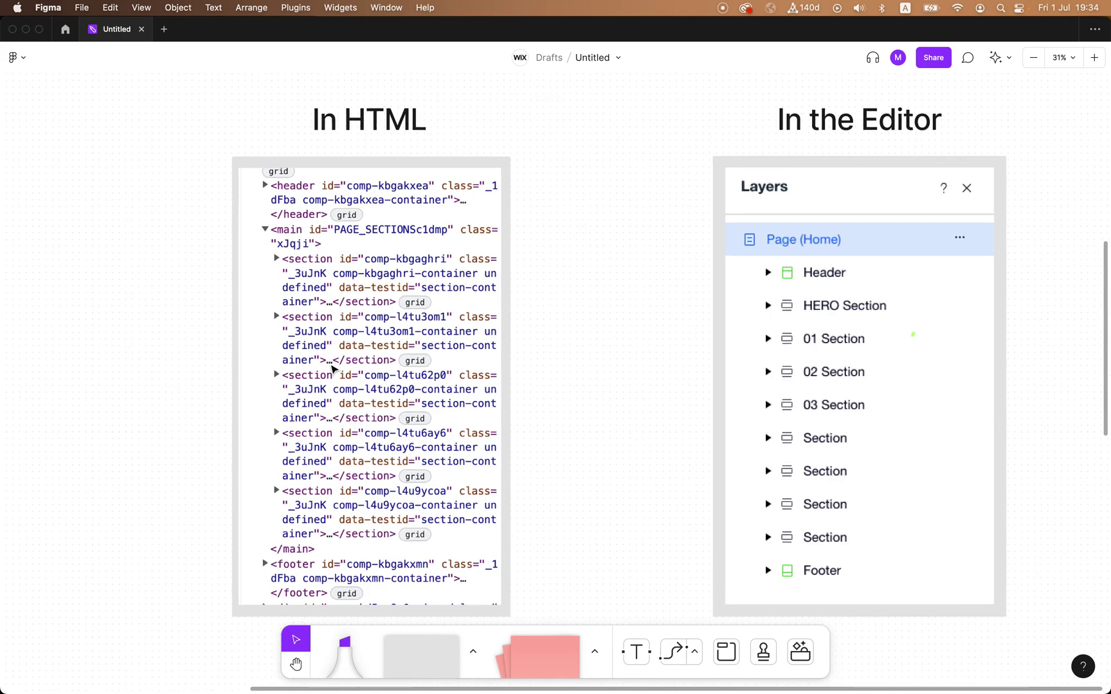
scroll(886, 341, right, 3)
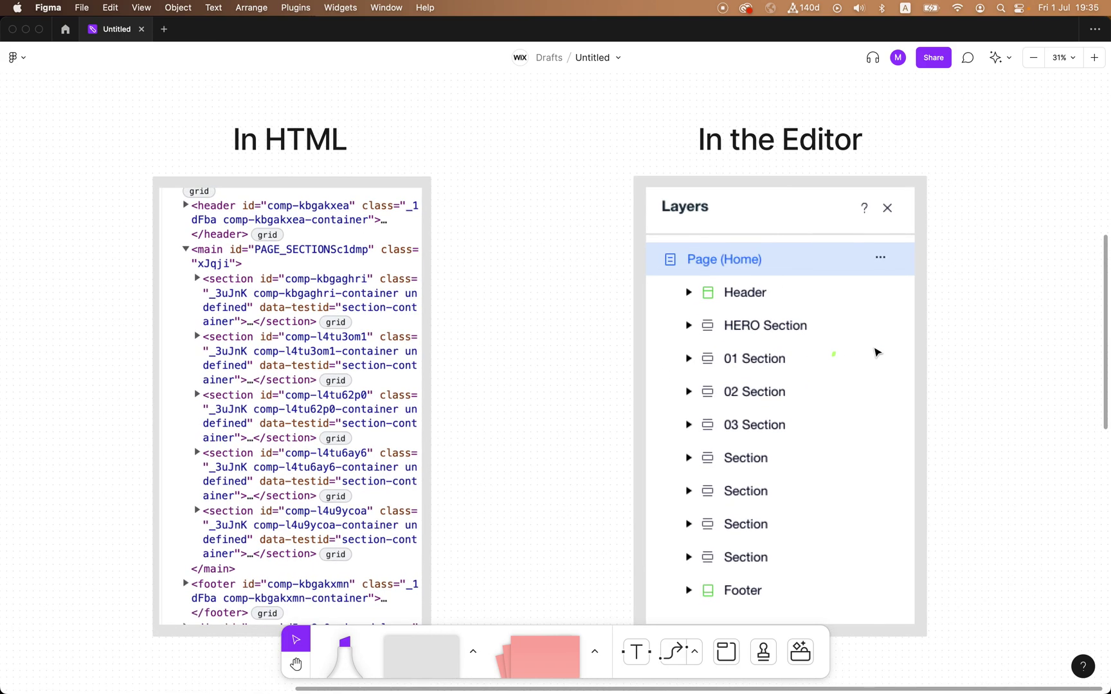
click(799, 371)
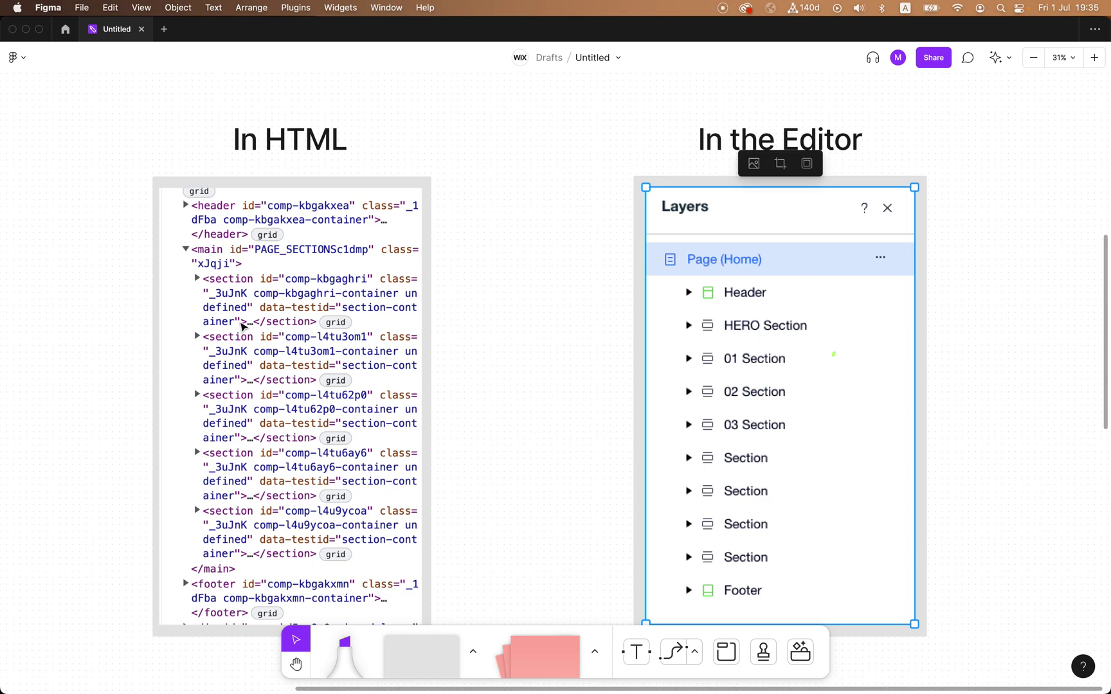
click(273, 334)
key(super+Tab)
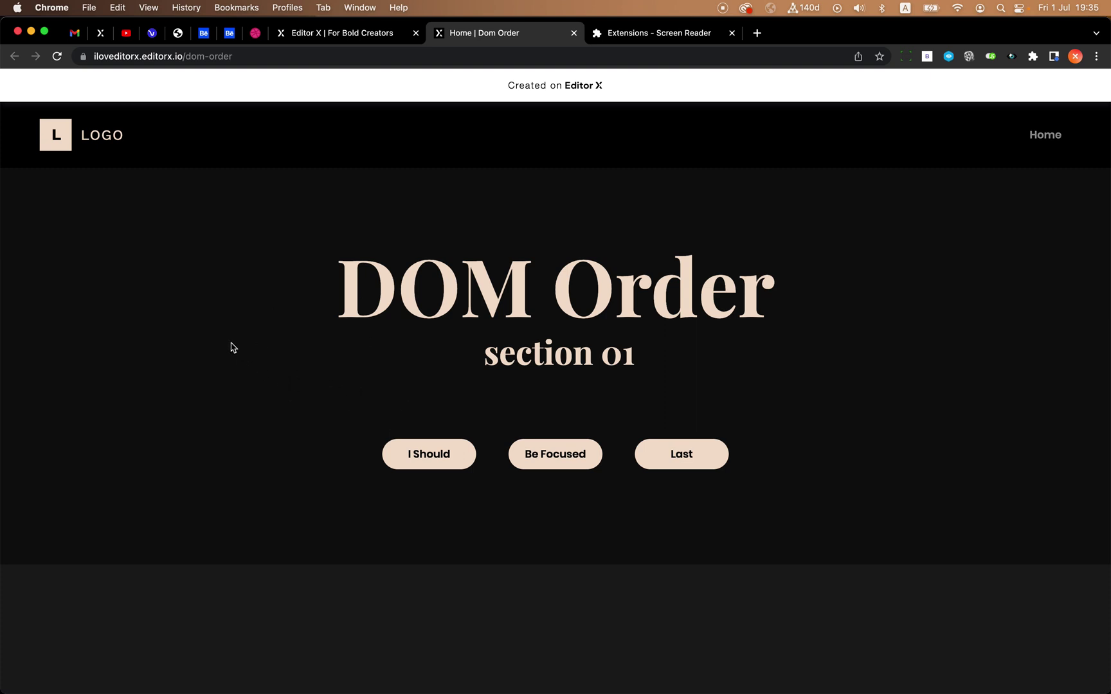
Step: Inspect the page in DevTools and explore the hero and sibling section nodes
right_click(459, 198)
click(505, 417)
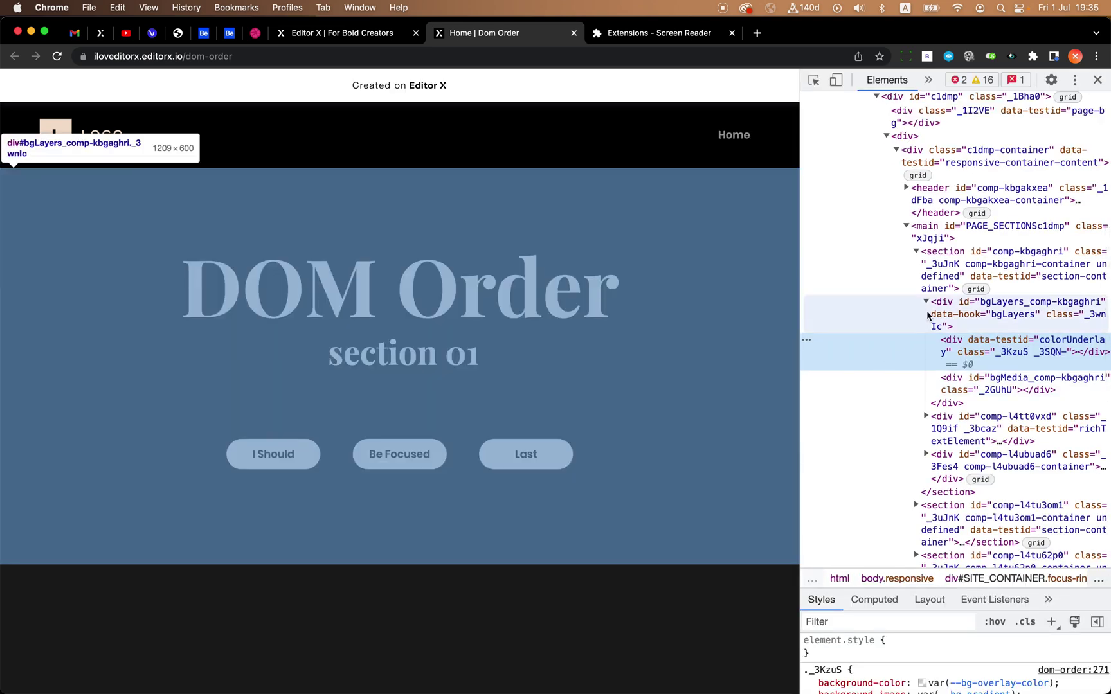
click(916, 251)
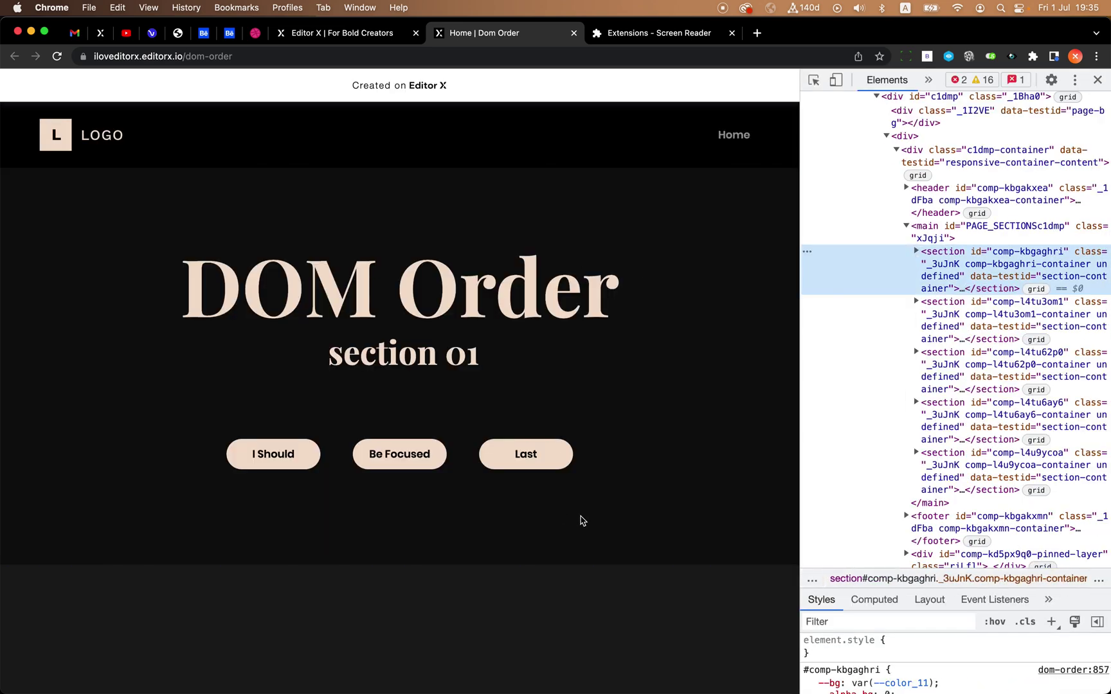
scroll(580, 519, down, 4)
scroll(580, 519, up, 4)
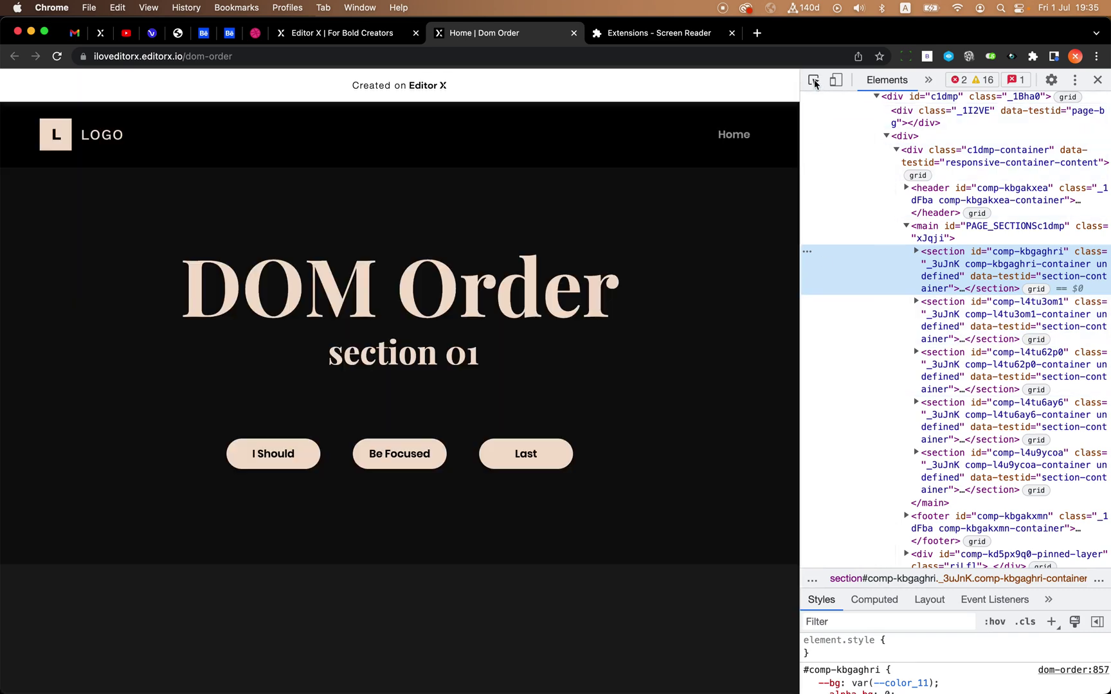
click(813, 81)
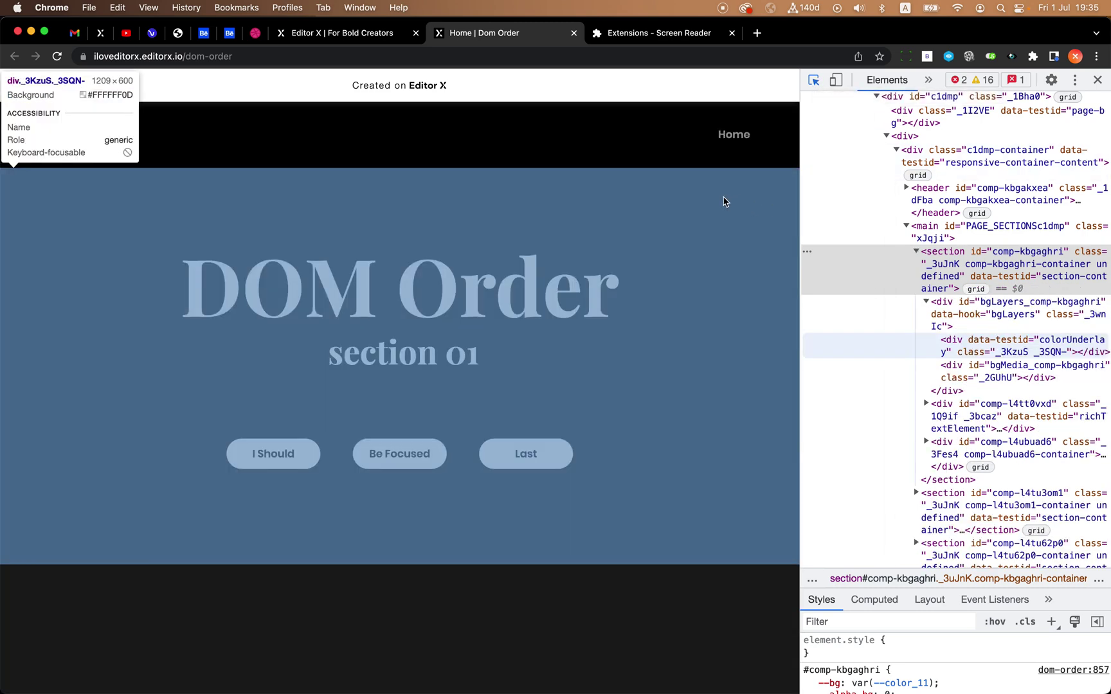
click(725, 202)
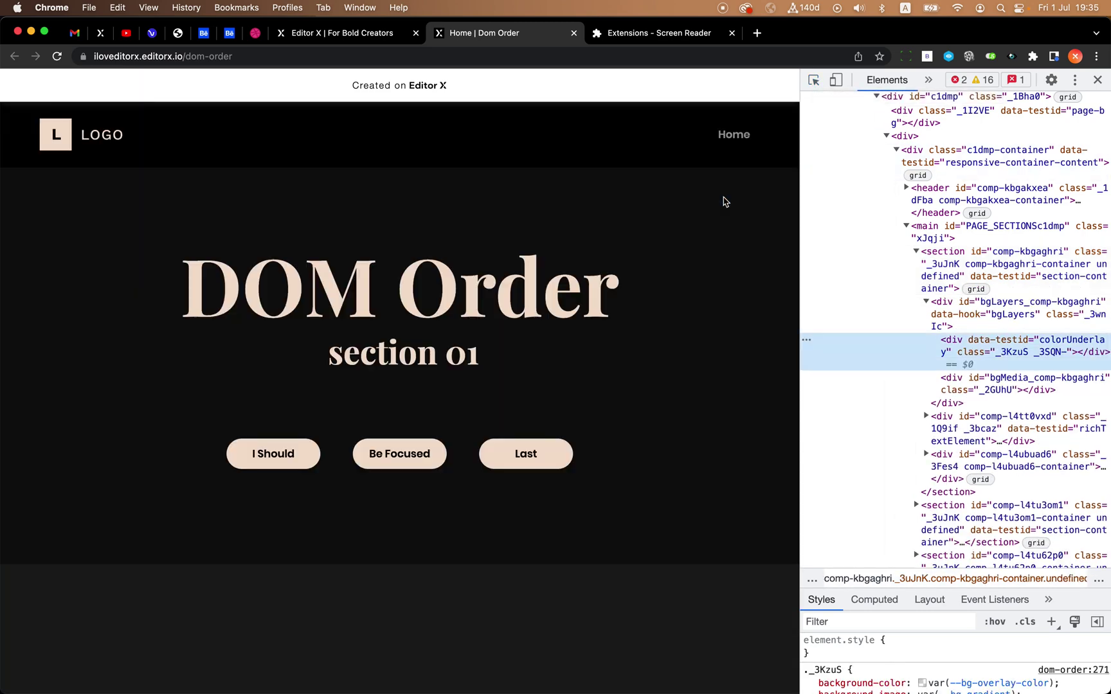
click(927, 262)
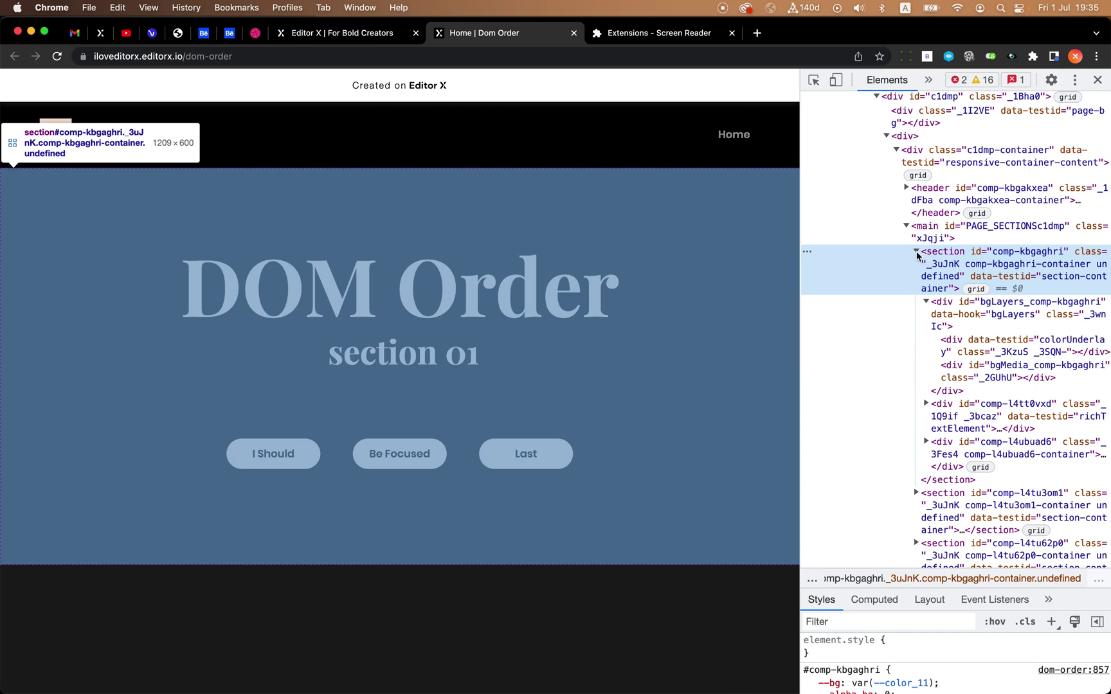
click(916, 253)
double_click(954, 254)
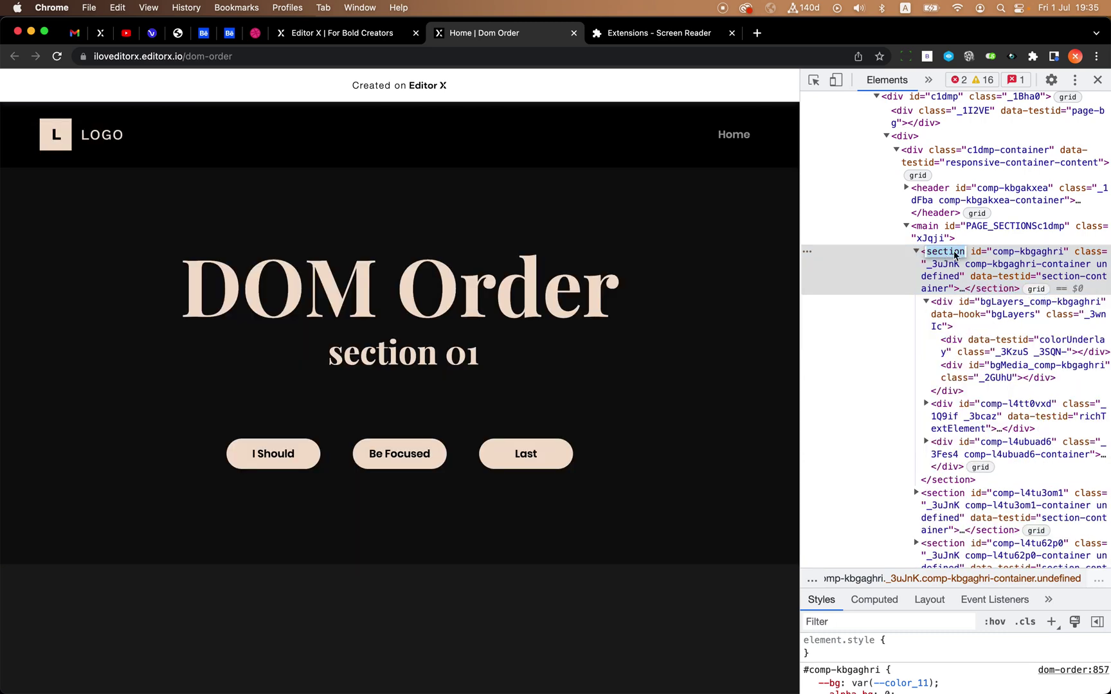
click(882, 266)
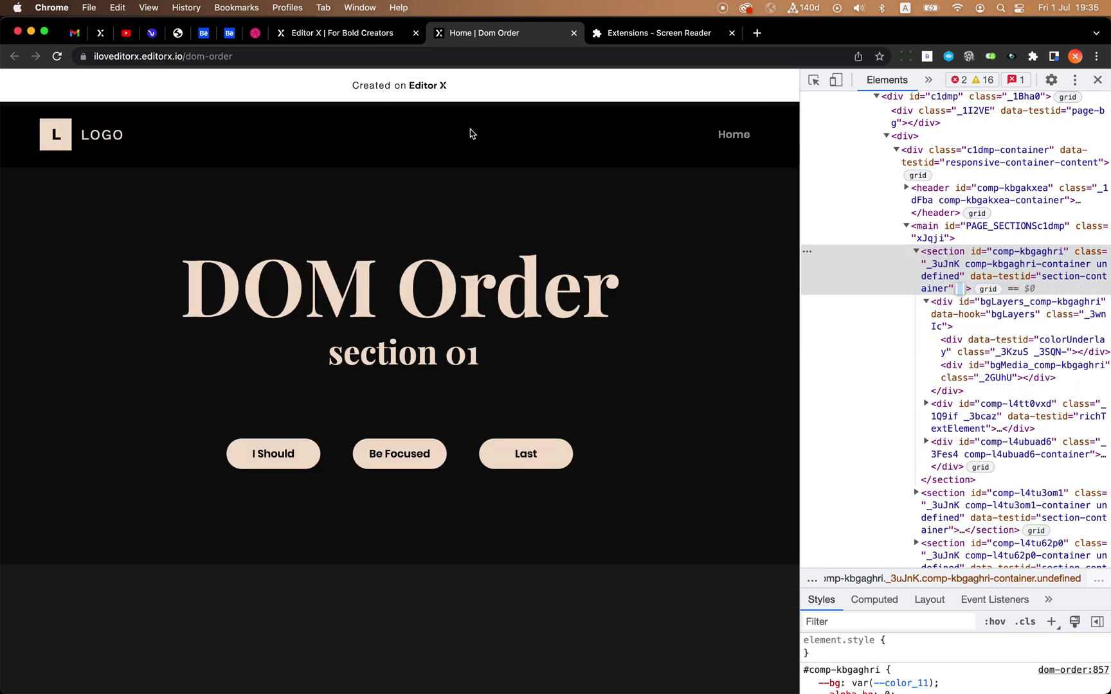
Step: In the Editor X tab, select the hero section and open the Layers list
click(364, 38)
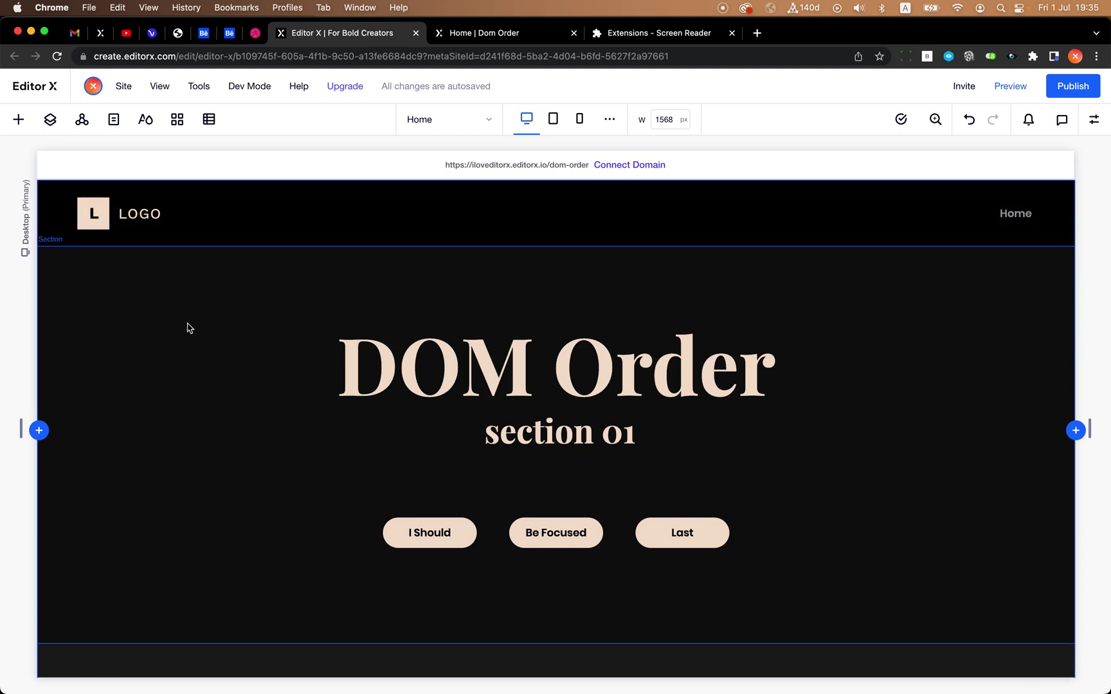
click(187, 328)
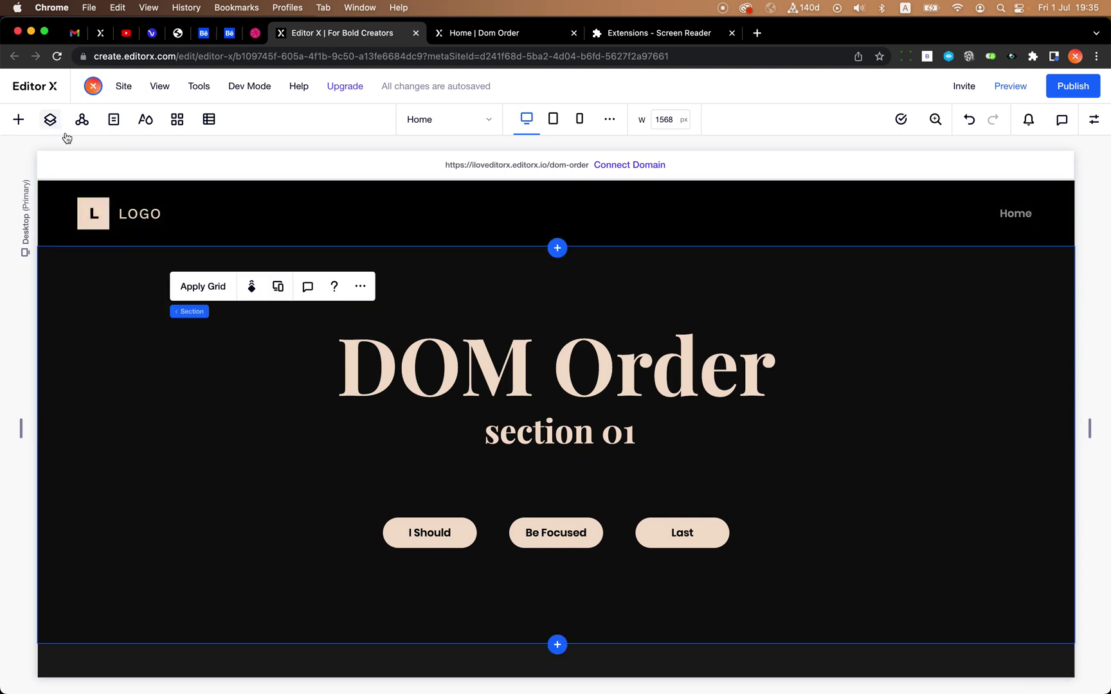
click(51, 119)
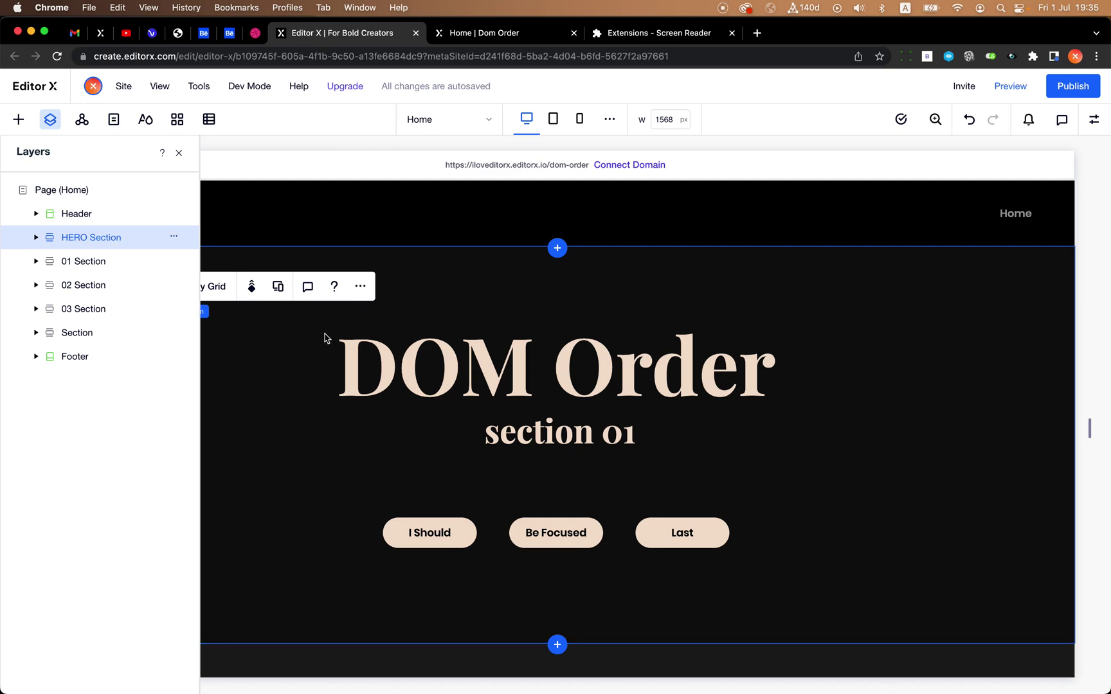
key(super+Tab)
click(543, 362)
scroll(543, 362, down, 2)
scroll(542, 362, right, 2)
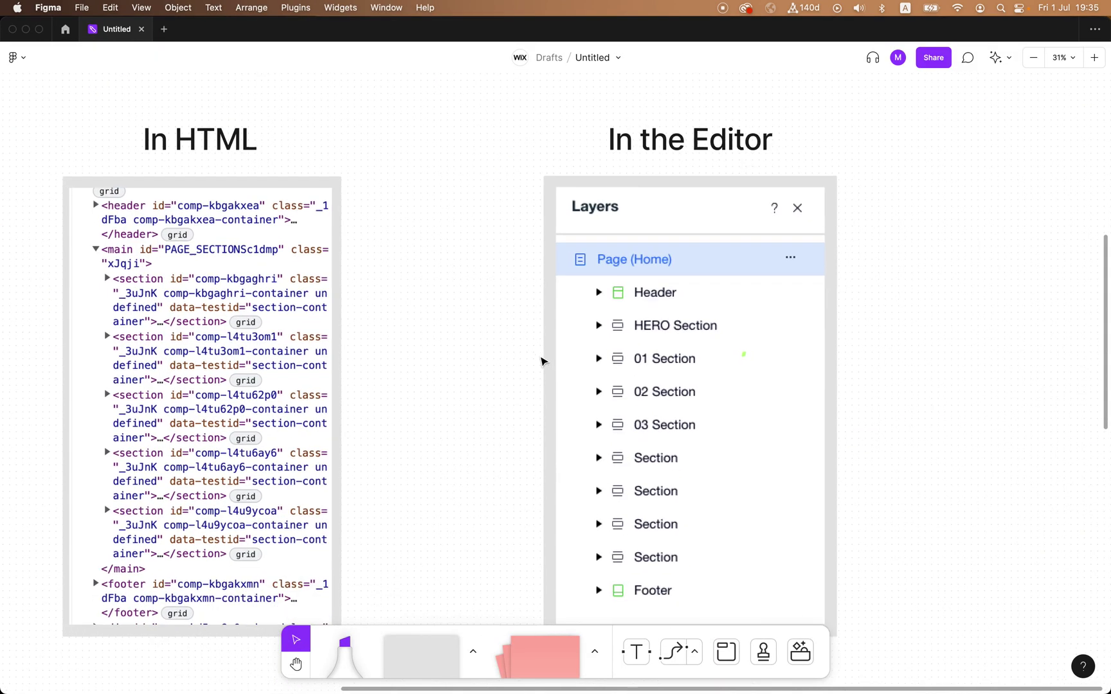
scroll(543, 362, down, 10)
ctrl+scroll(543, 362, down, 3)
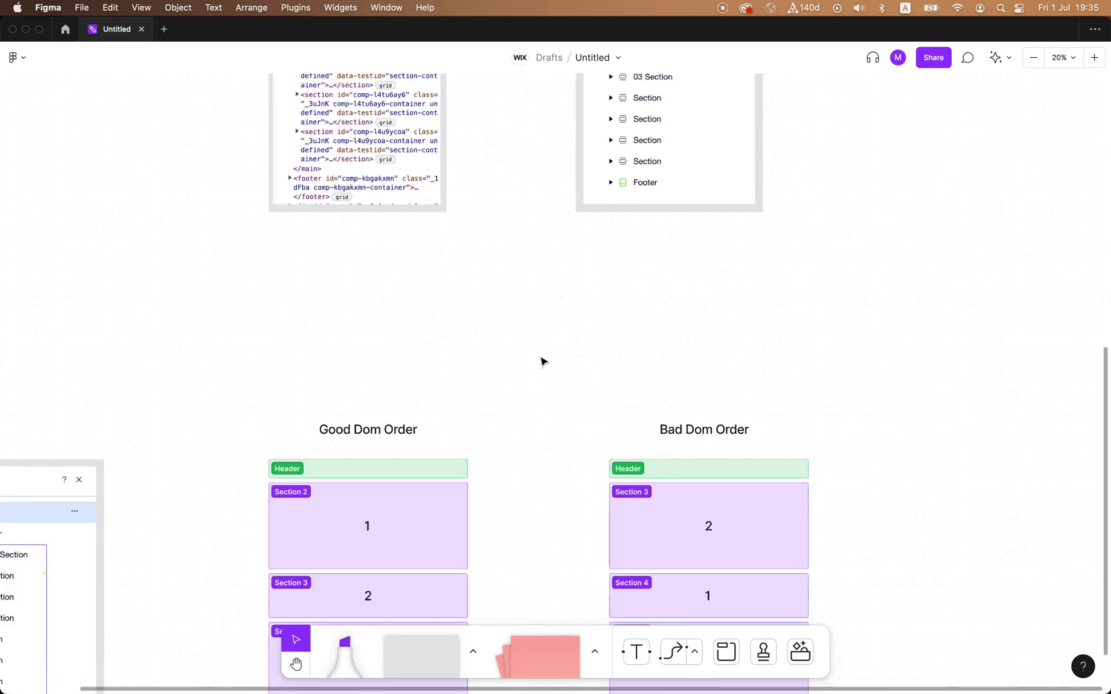
scroll(543, 362, down, 5)
scroll(543, 362, left, 5)
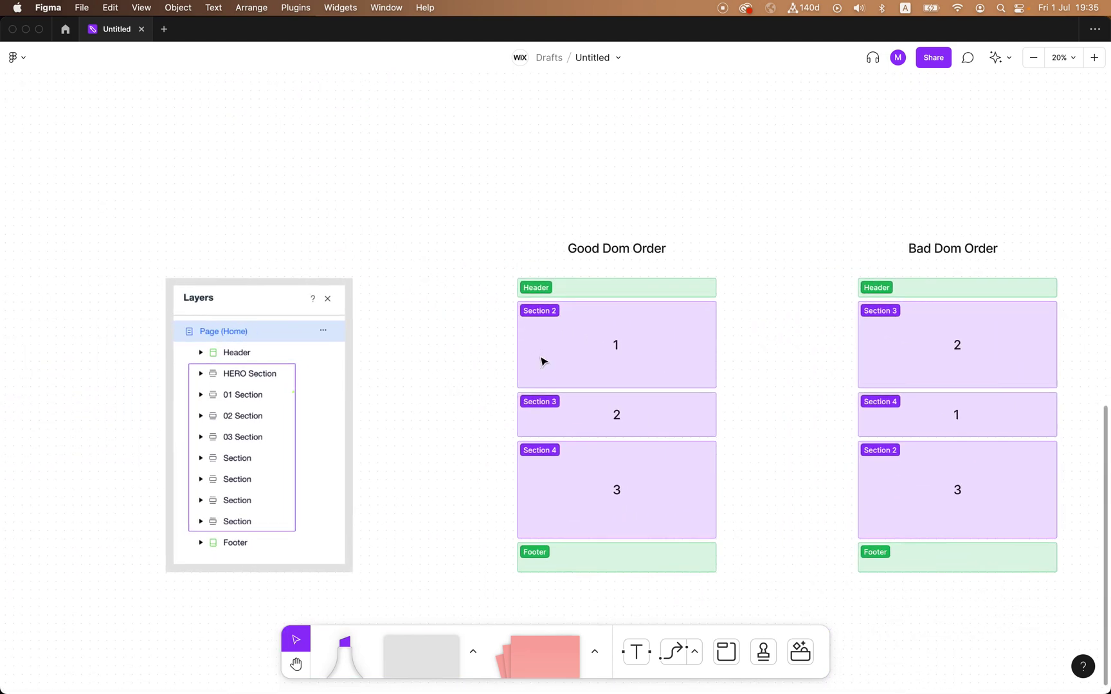
scroll(543, 362, right, 3)
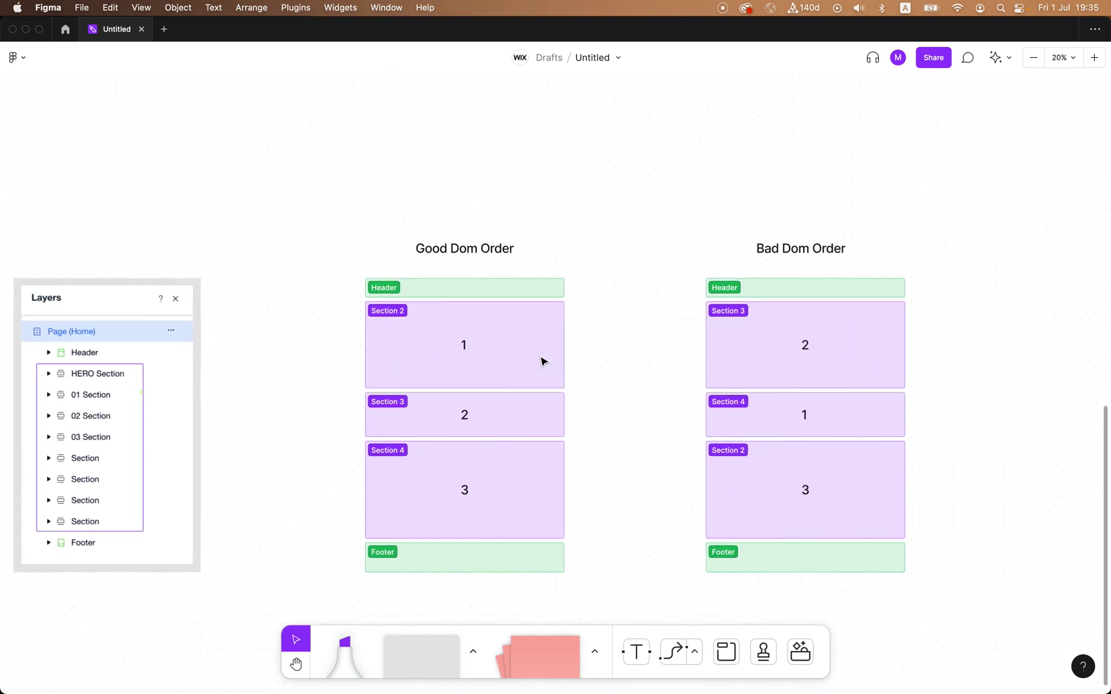
scroll(543, 362, up, 5)
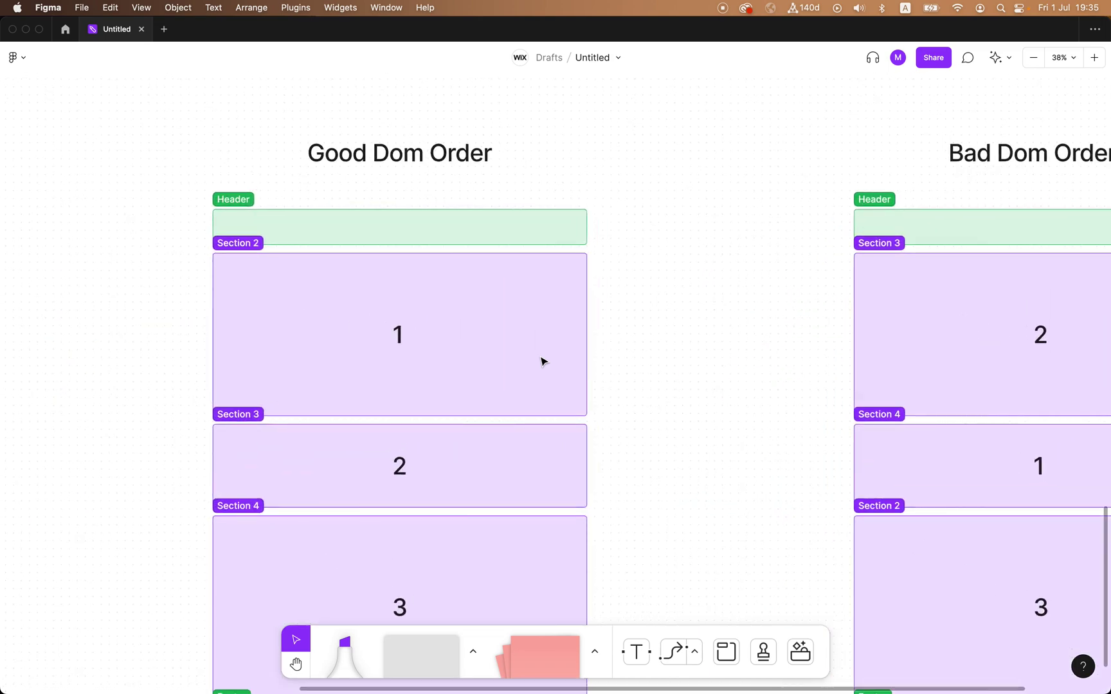
scroll(543, 361, down, 5)
scroll(546, 361, up, 3)
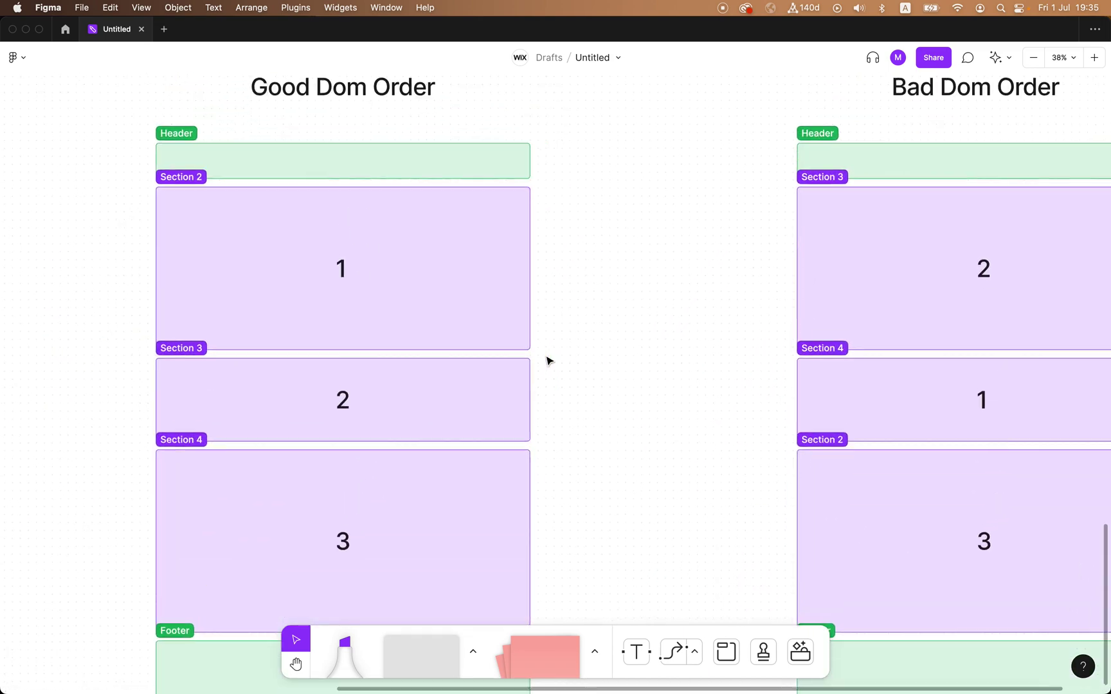
scroll(546, 361, down, 3)
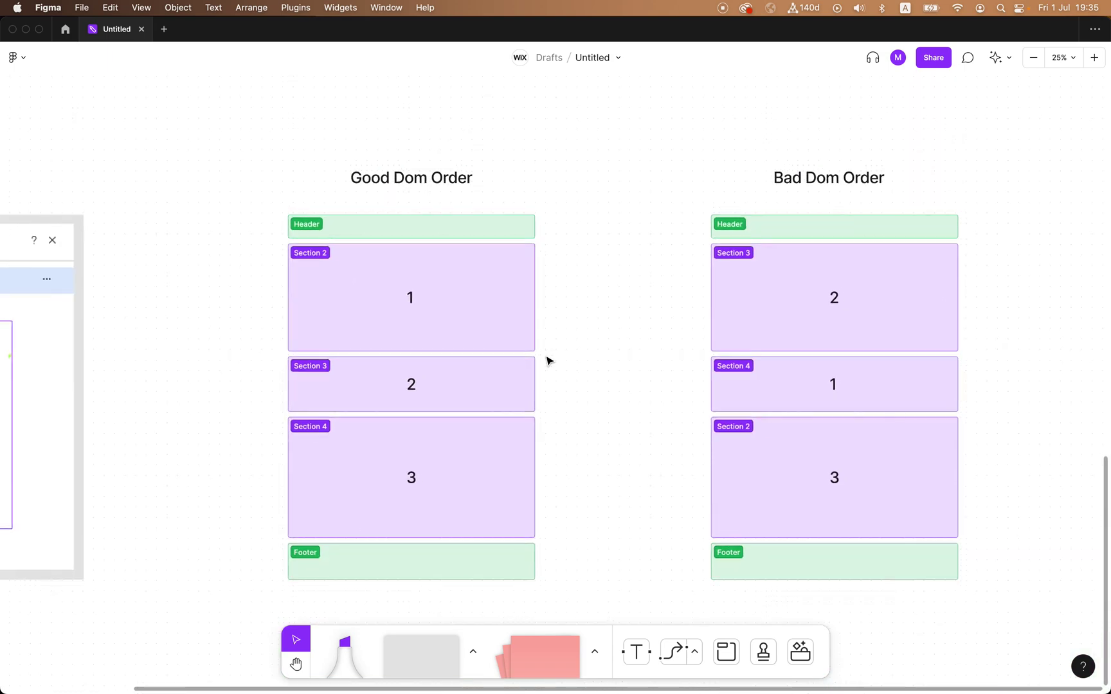
scroll(547, 361, right, 2)
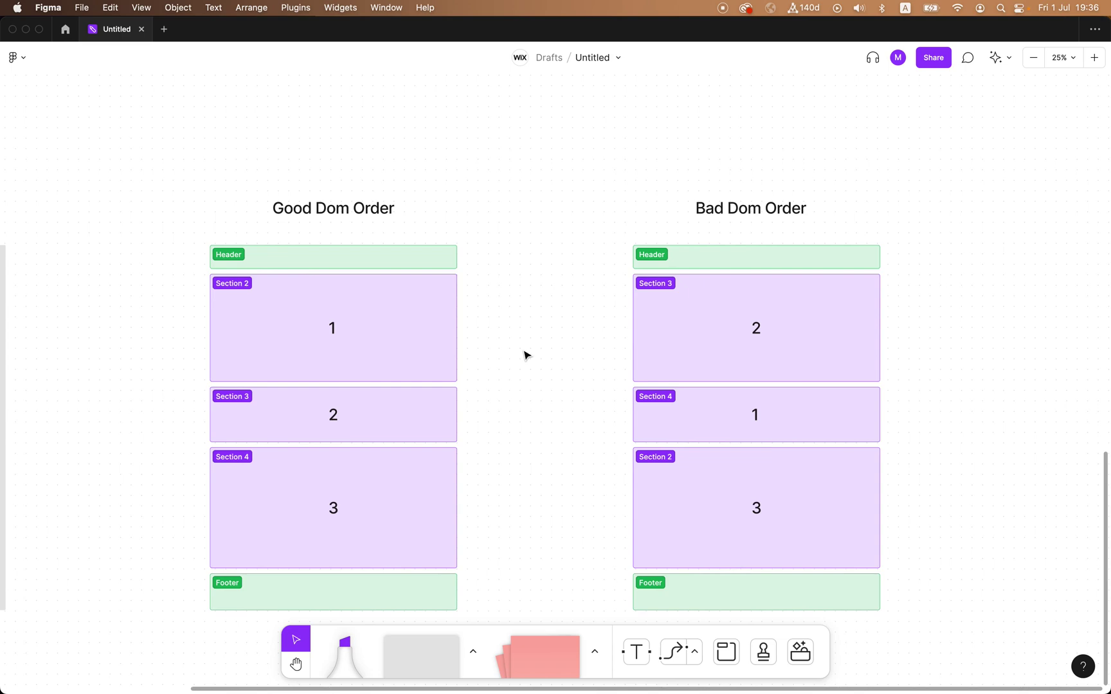
scroll(525, 355, up, 2)
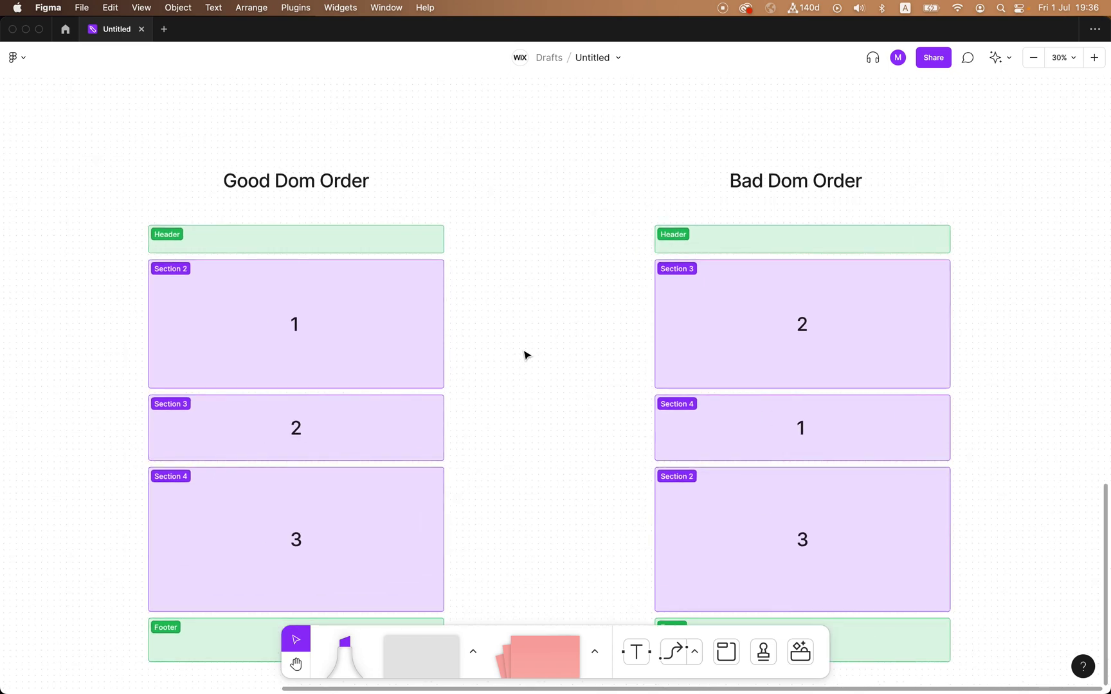
click(241, 185)
scroll(254, 192, down, 5)
scroll(254, 192, left, 5)
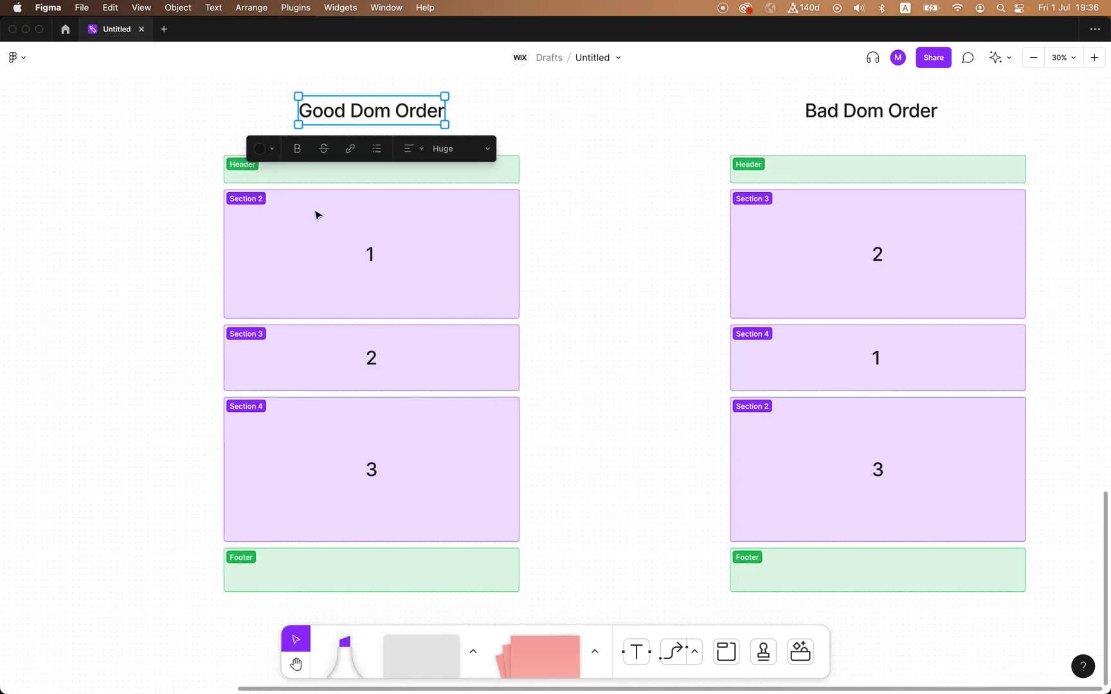
click(260, 180)
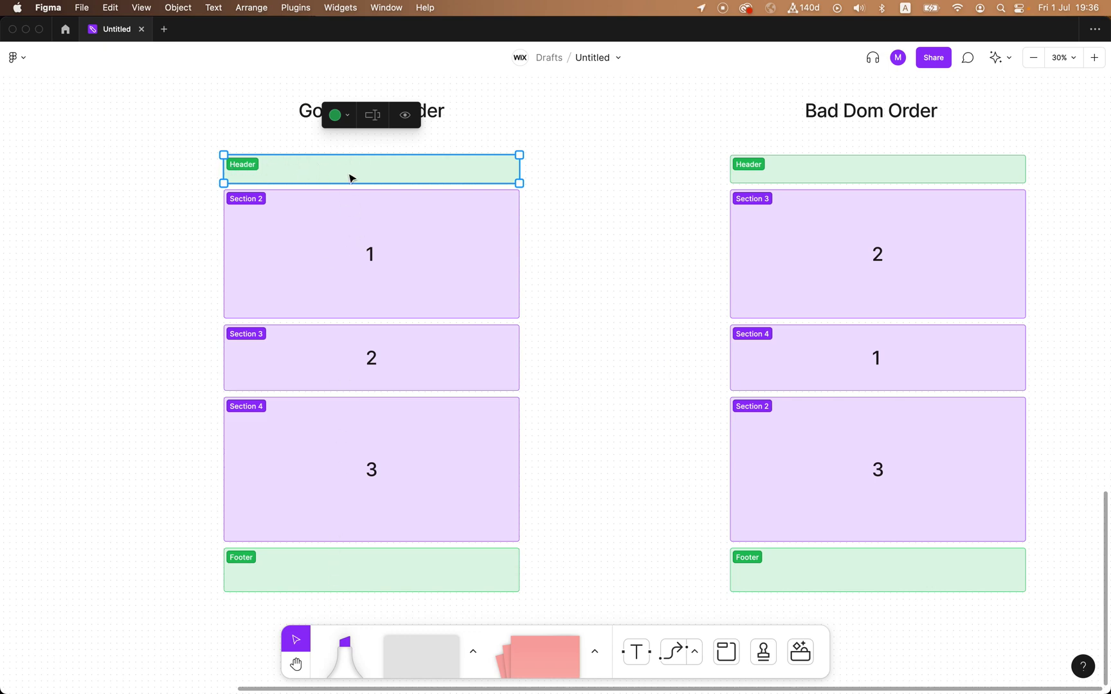
click(355, 242)
click(363, 376)
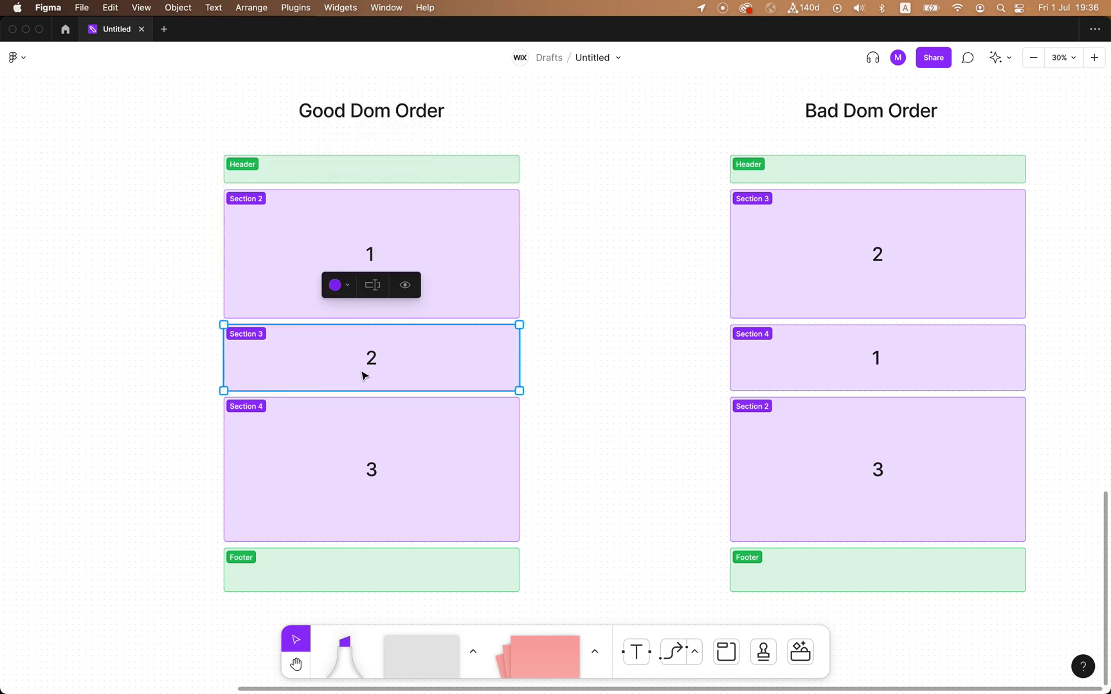
click(339, 474)
click(318, 567)
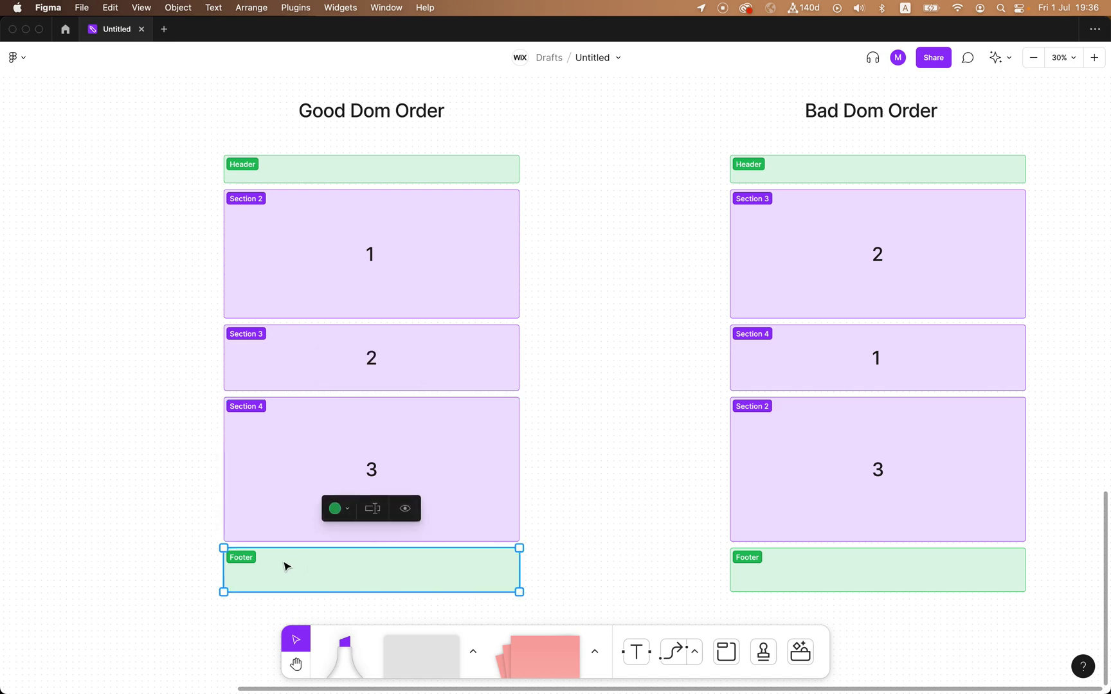
scroll(285, 565, left, 5)
scroll(286, 564, left, 4)
scroll(285, 564, down, 3)
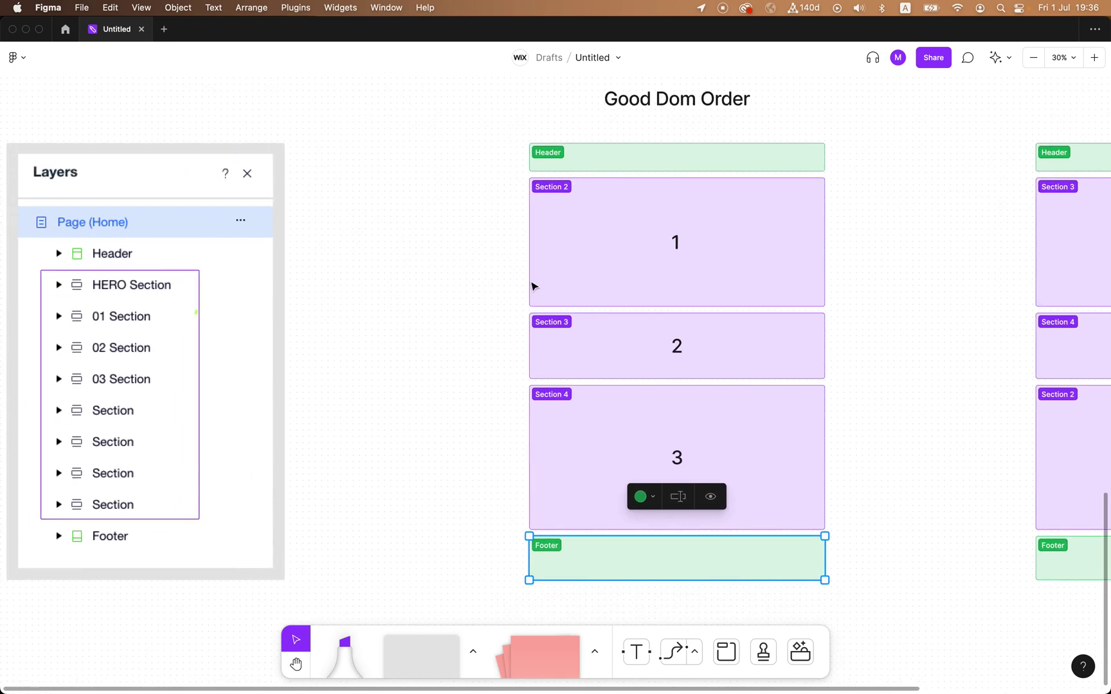
click(486, 467)
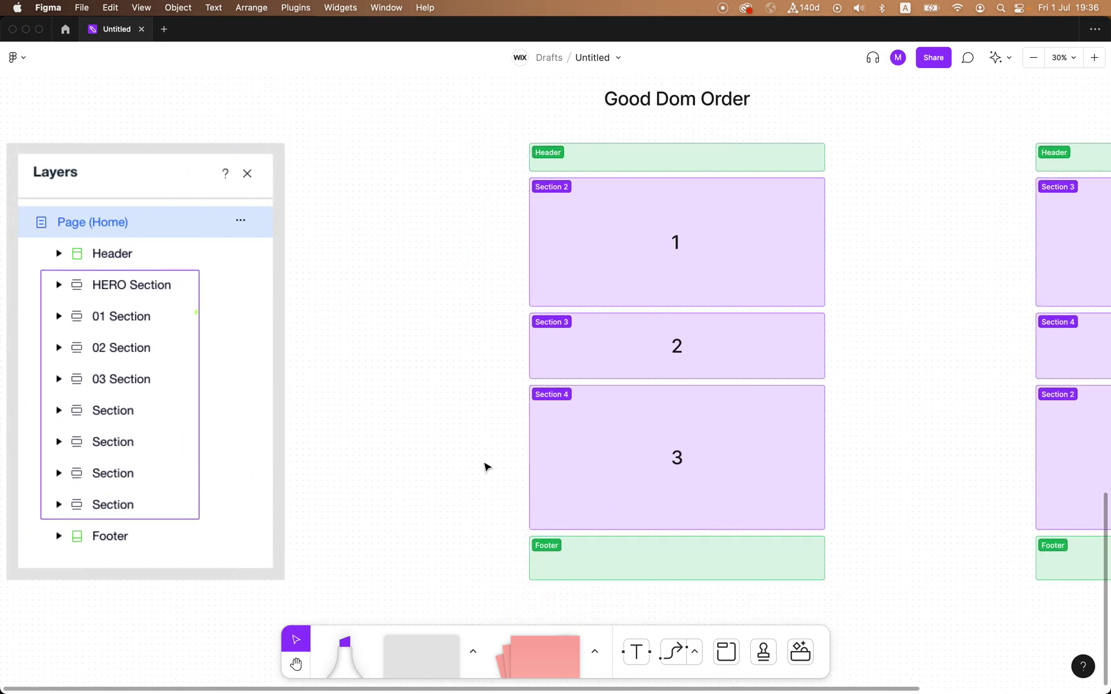
scroll(485, 468, left, 5)
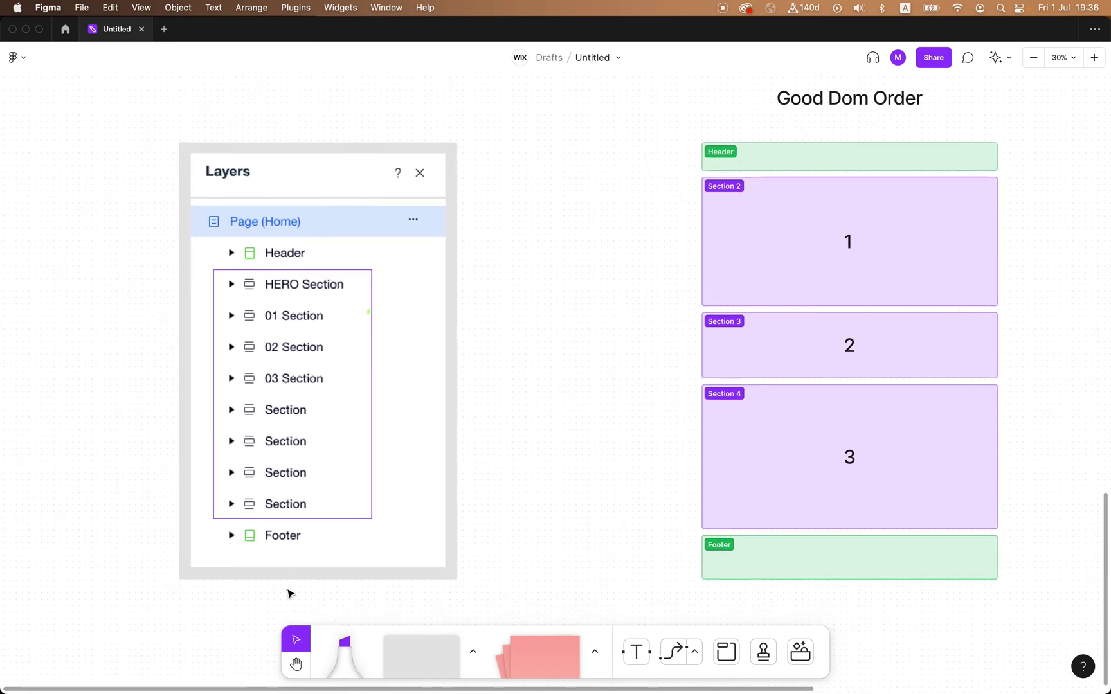
click(370, 328)
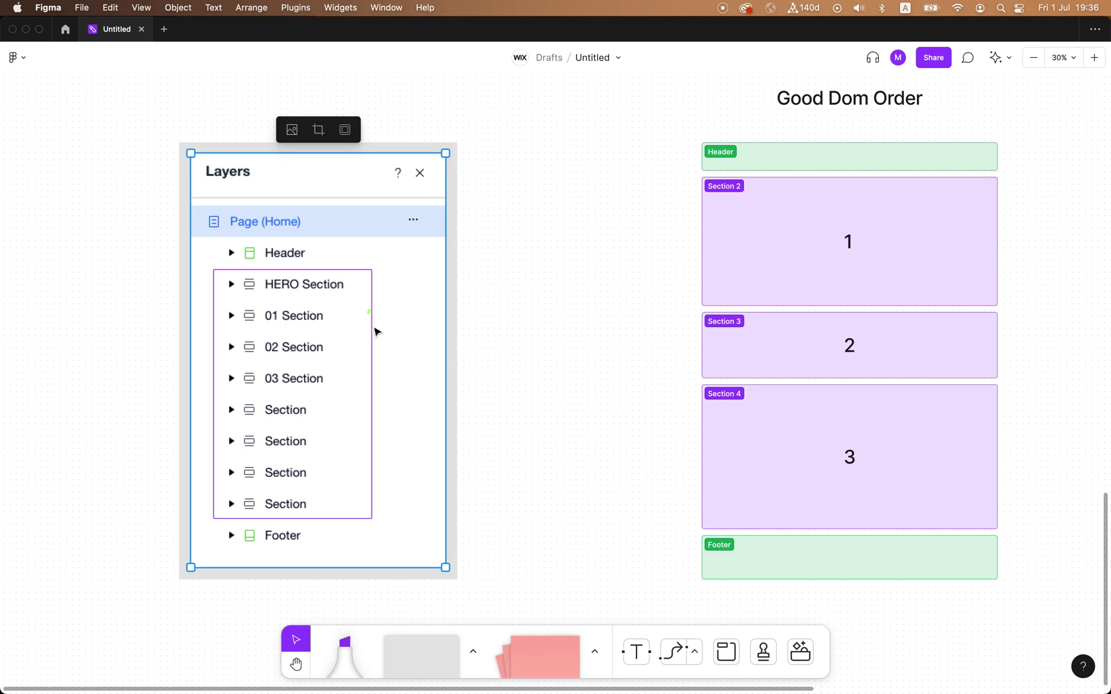
click(372, 330)
mouse_move(372, 330)
mouse_down()
mouse_move(401, 334)
mouse_move(370, 329)
mouse_up()
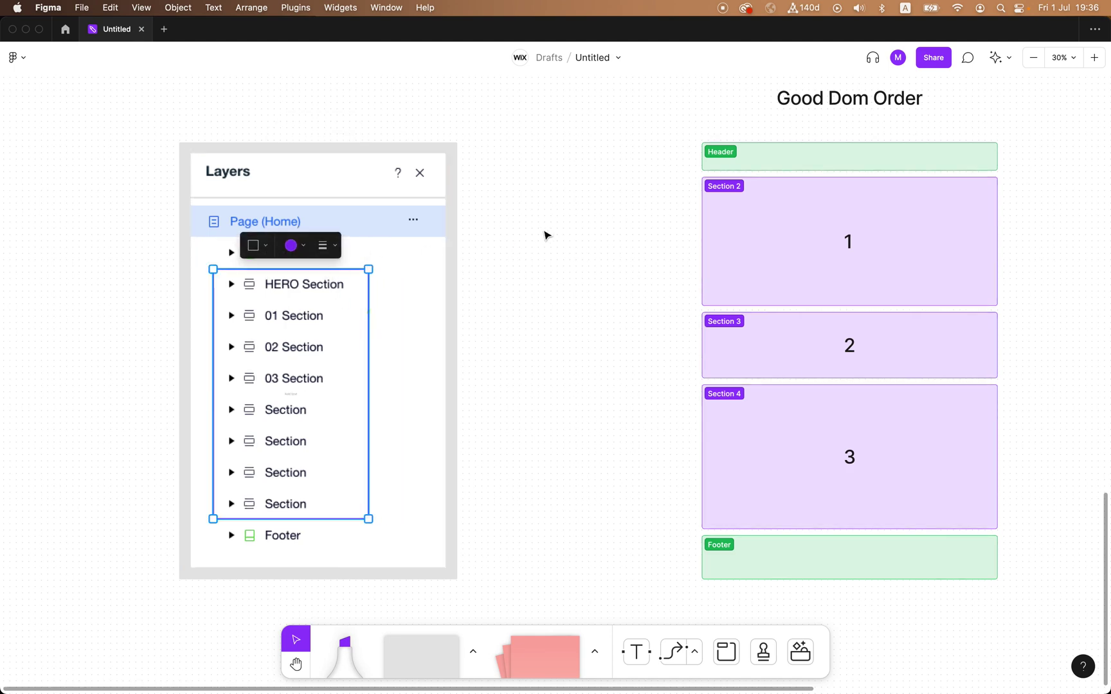
click(537, 244)
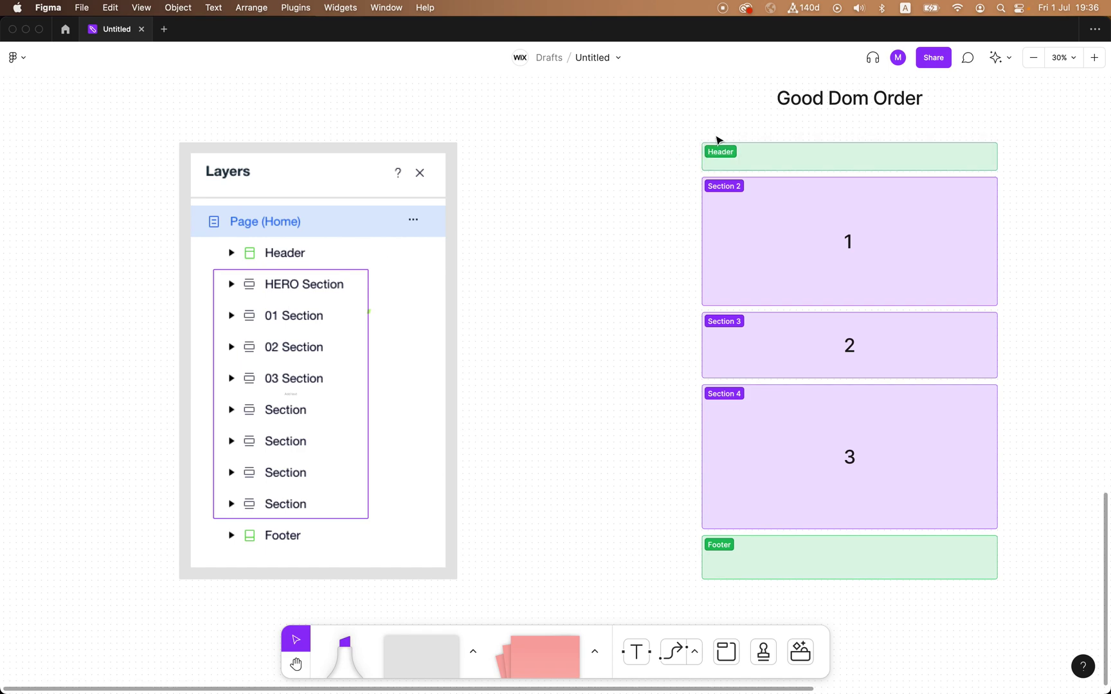
click(759, 157)
click(759, 554)
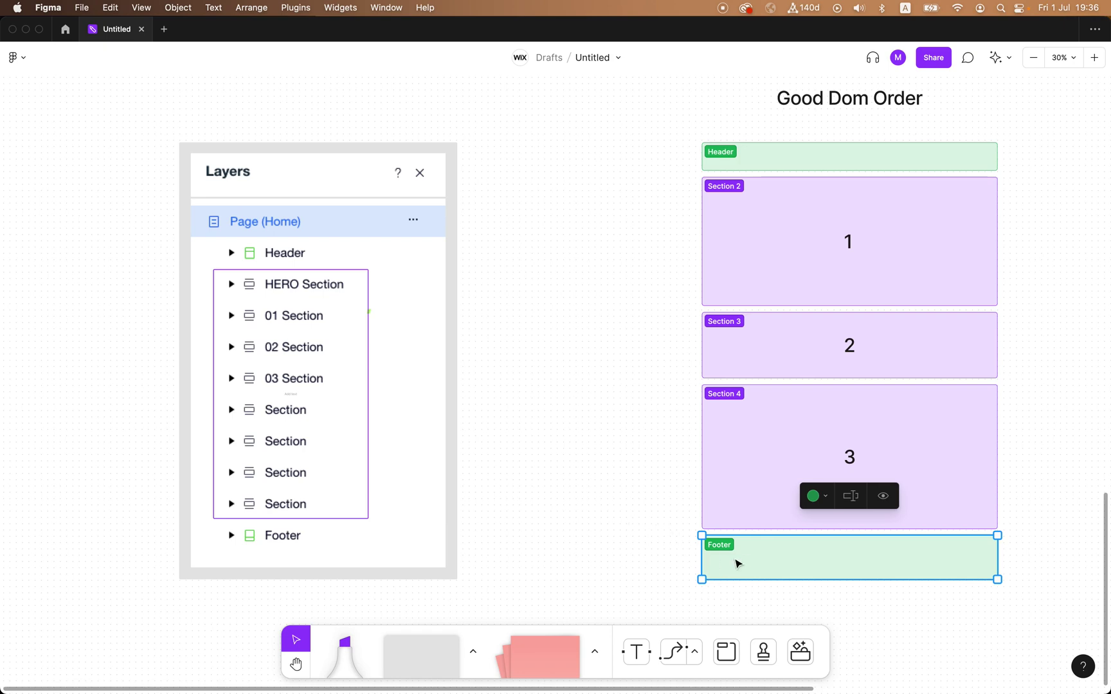
Step: On the Home | Dom Order tab, expand and collapse <header> and <main> in DevTools Elements
key(super+Tab)
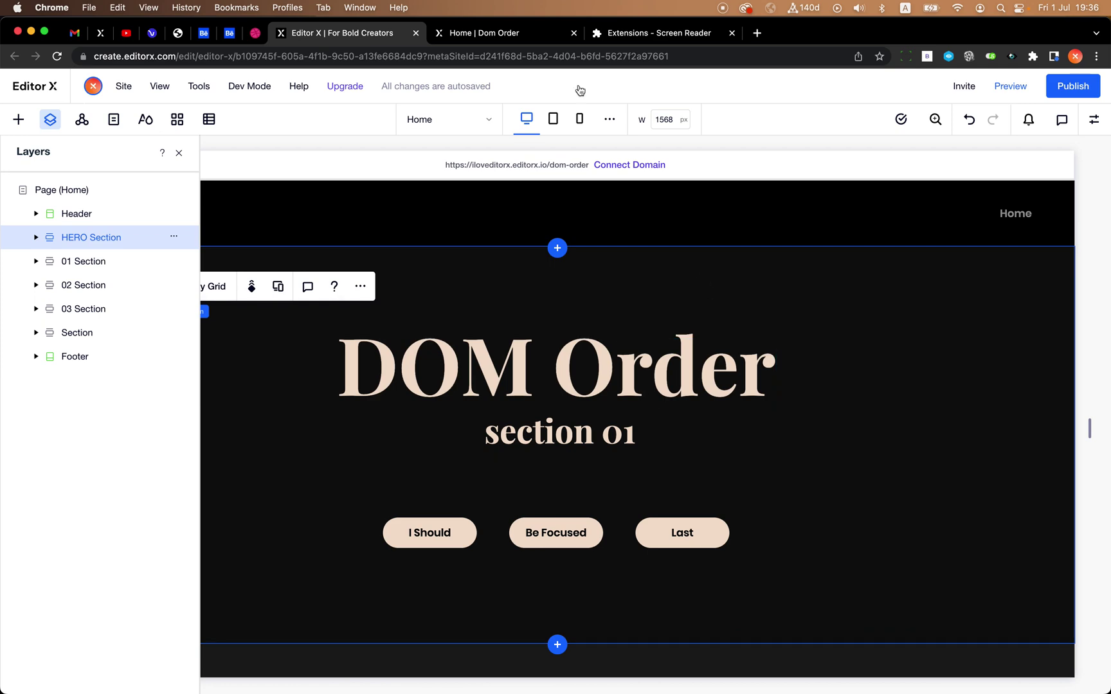
click(557, 34)
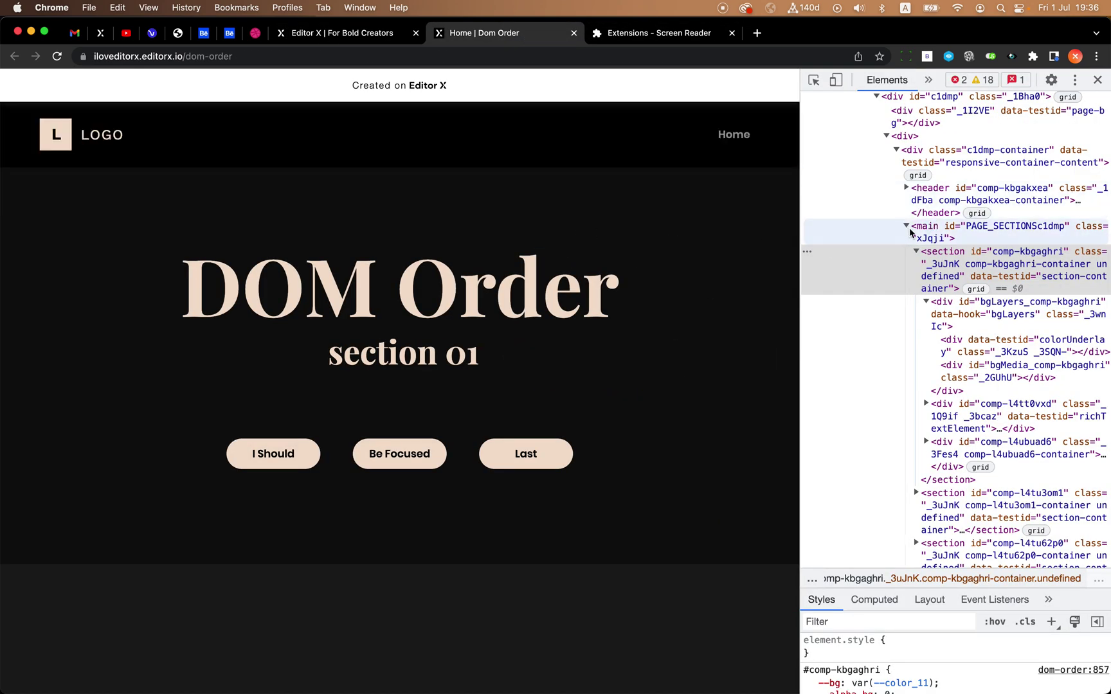
click(907, 227)
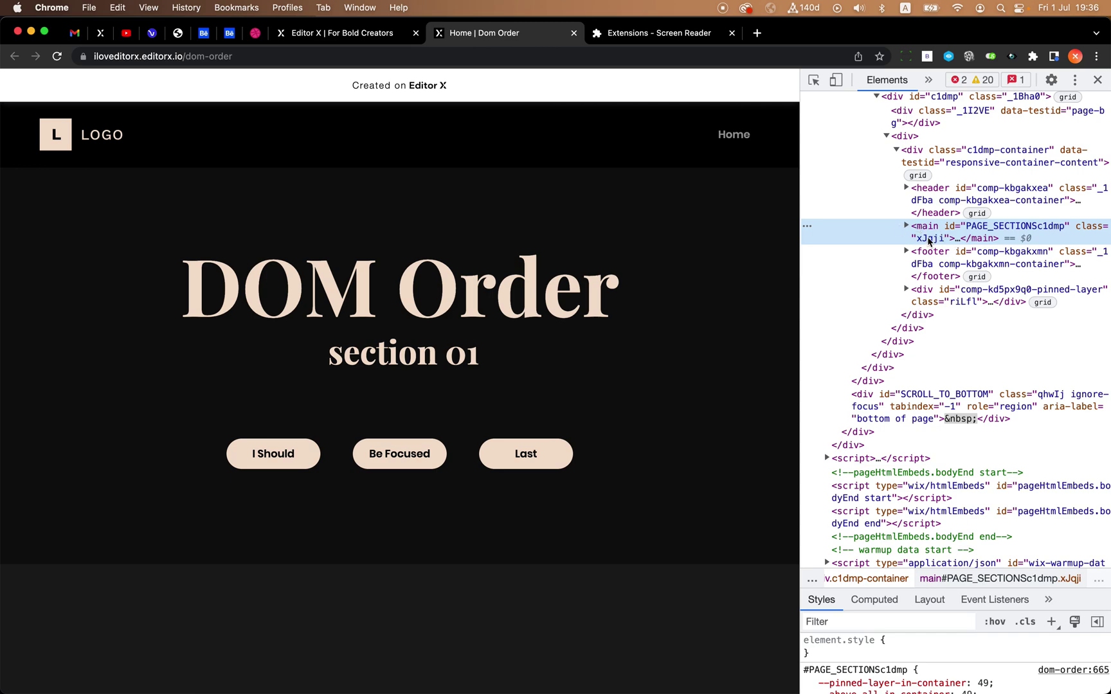
scroll(634, 248, down, 5)
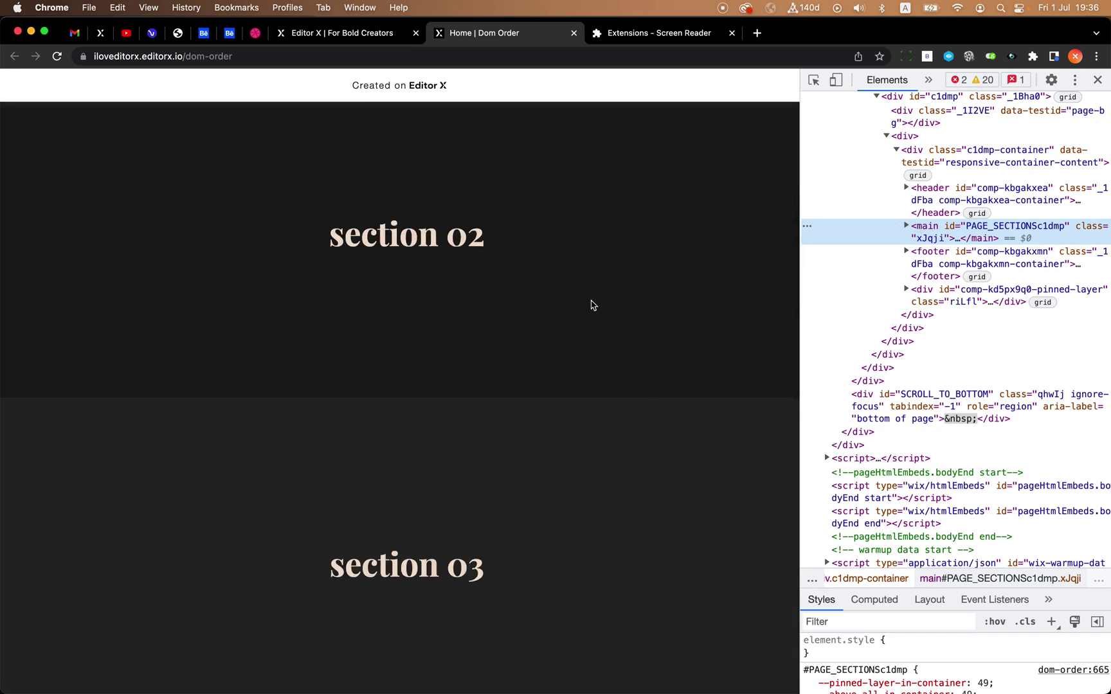
scroll(593, 304, up, 5)
click(905, 187)
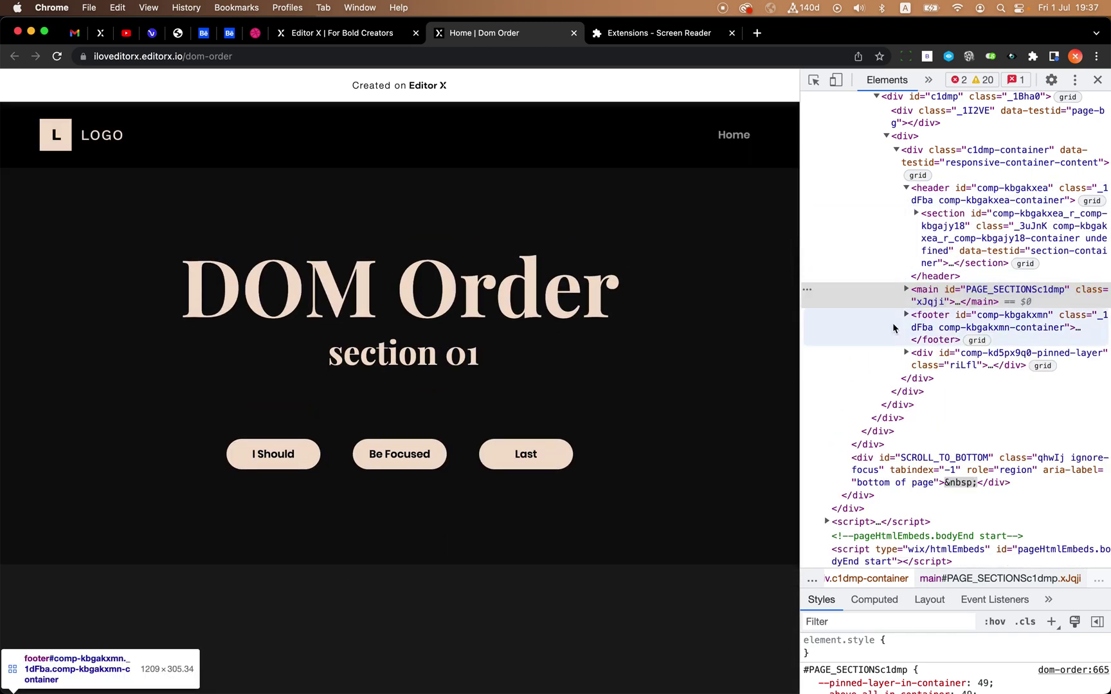
click(906, 289)
click(906, 289)
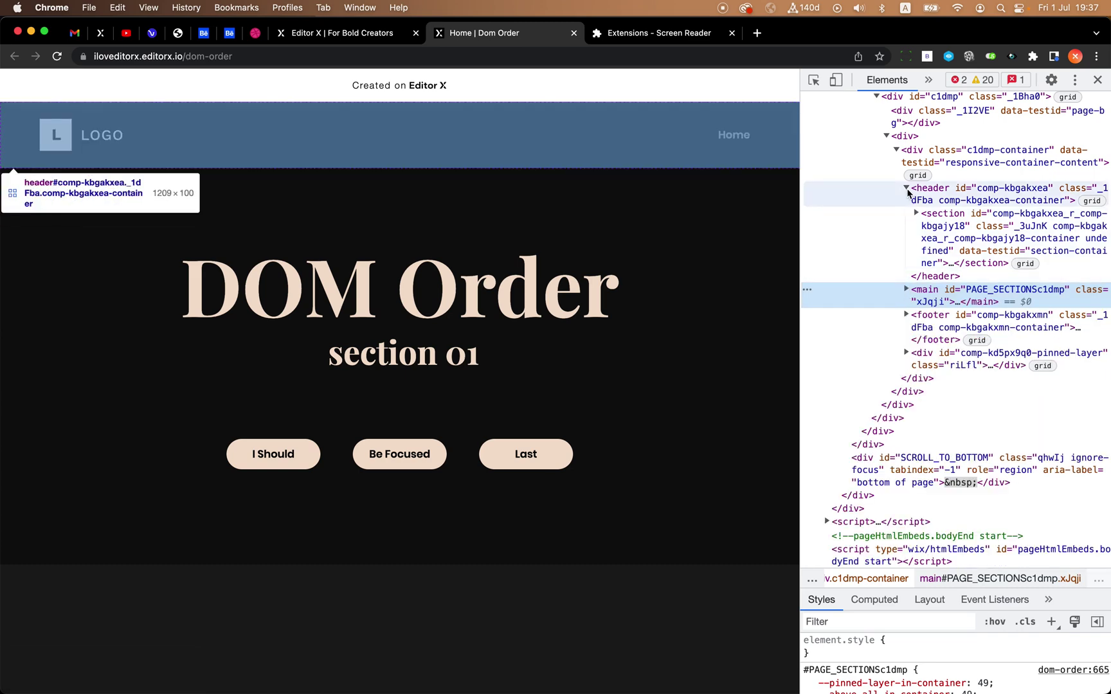
click(906, 188)
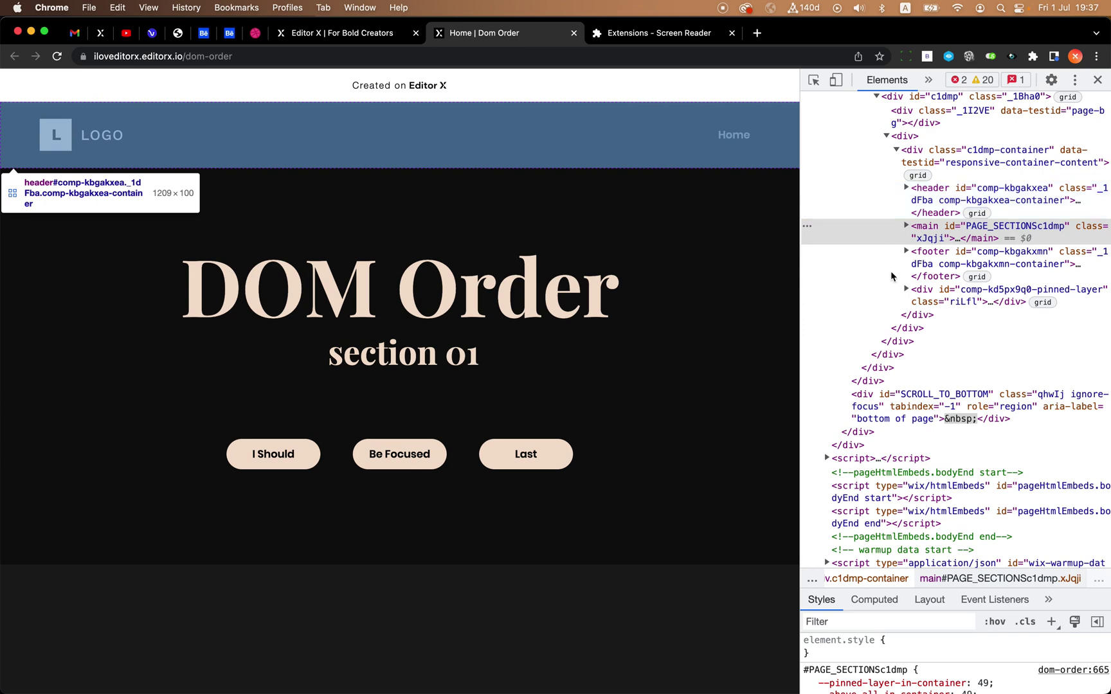
scroll(689, 303, down, 15)
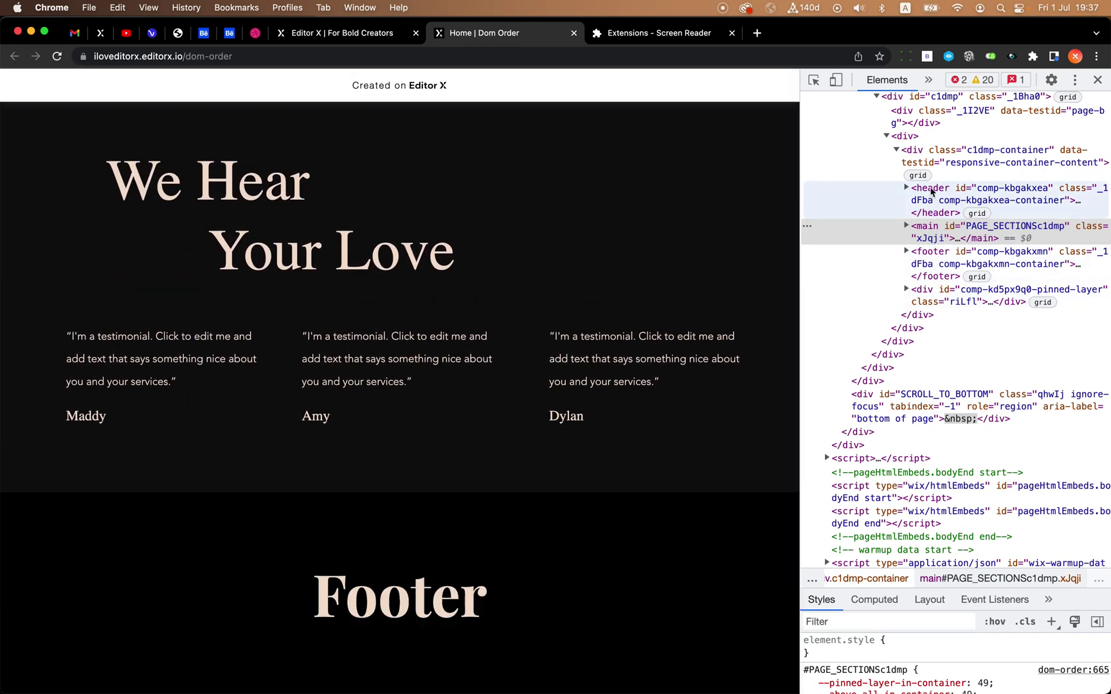
click(906, 226)
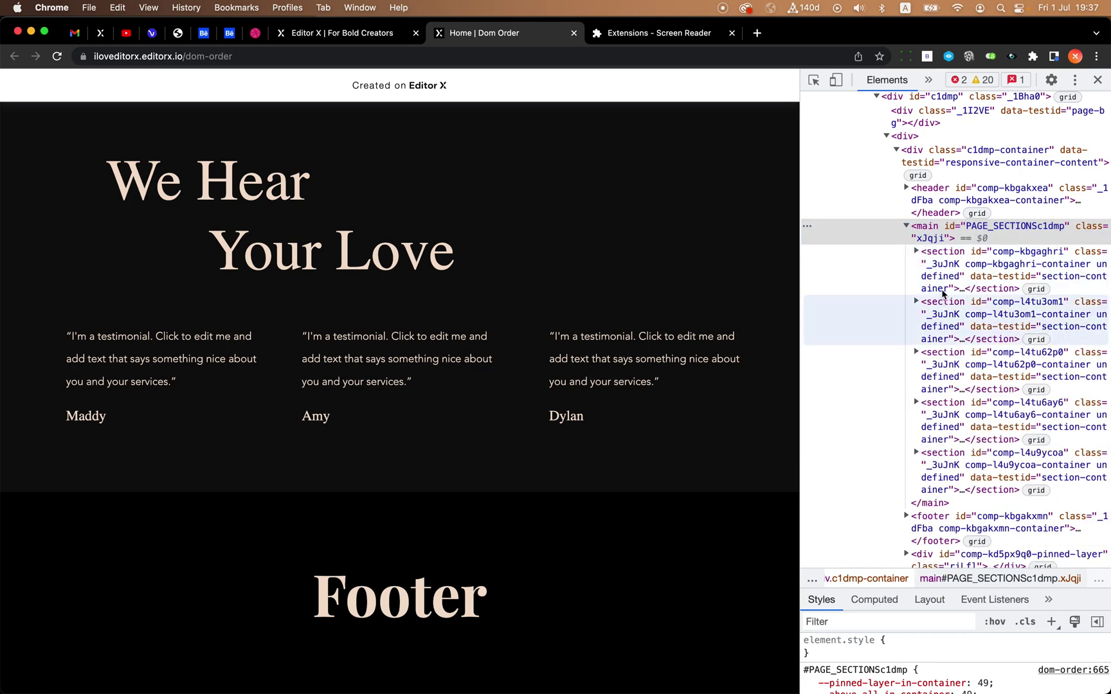
click(907, 227)
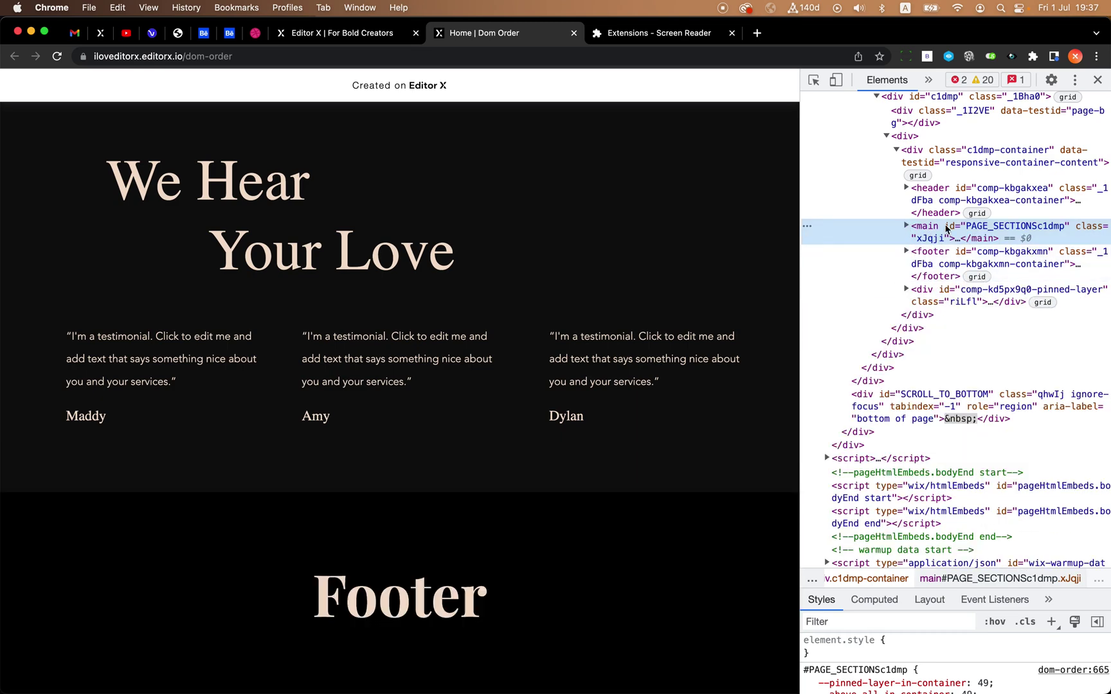
key(super+Tab)
click(610, 426)
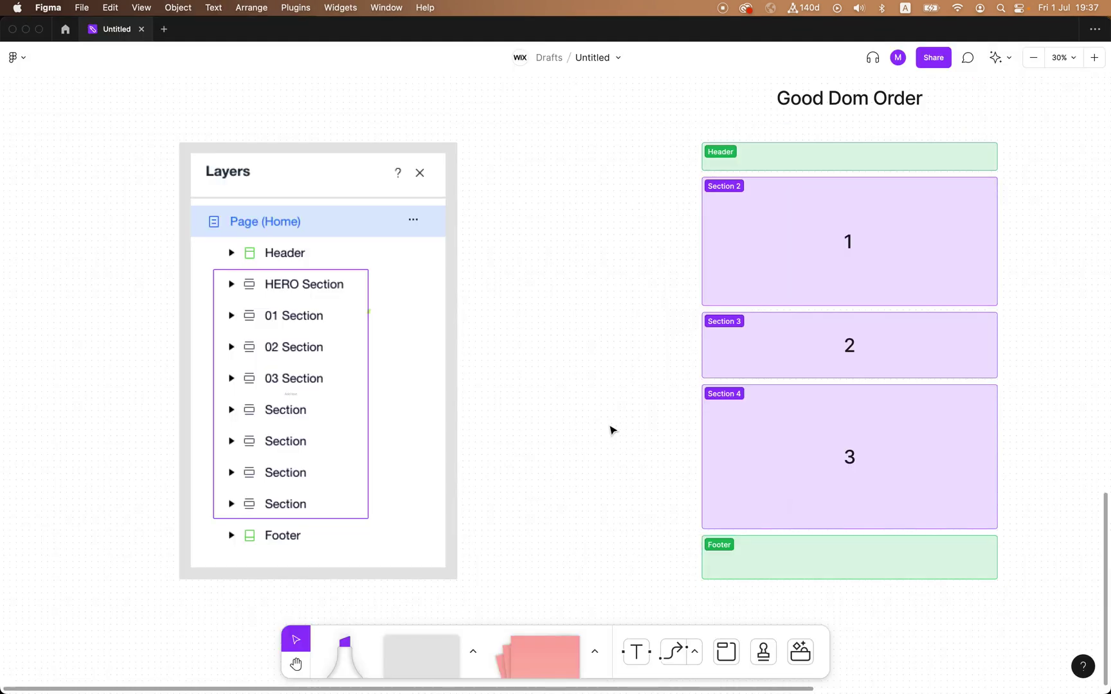
scroll(611, 428, right, 8)
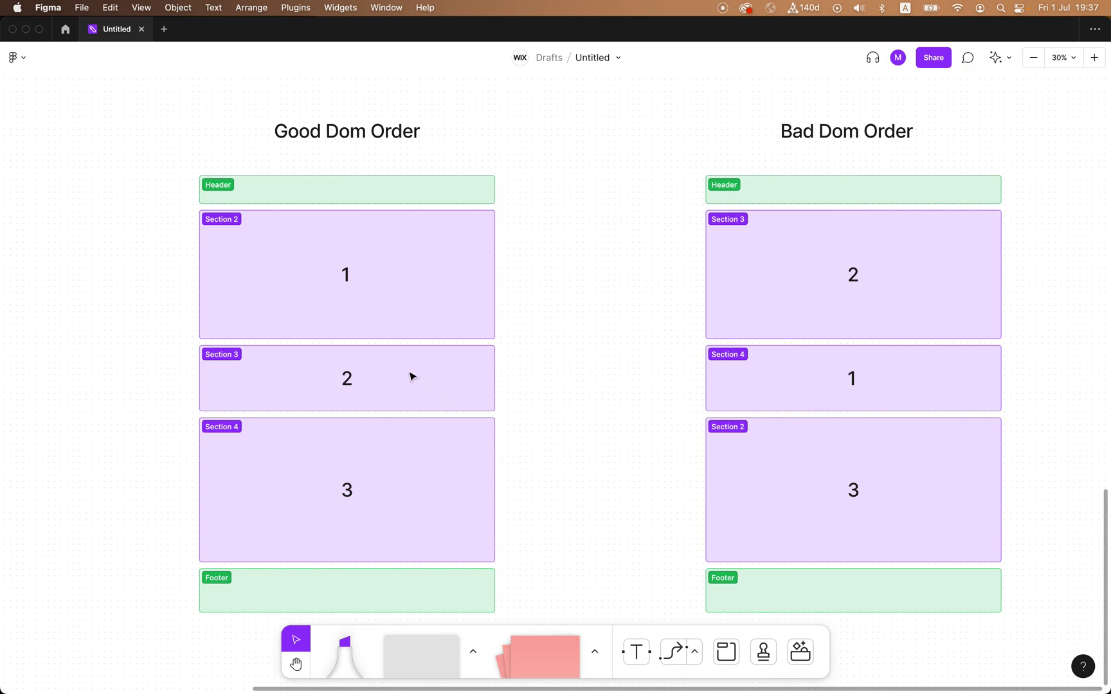
scroll(412, 376, left, 3)
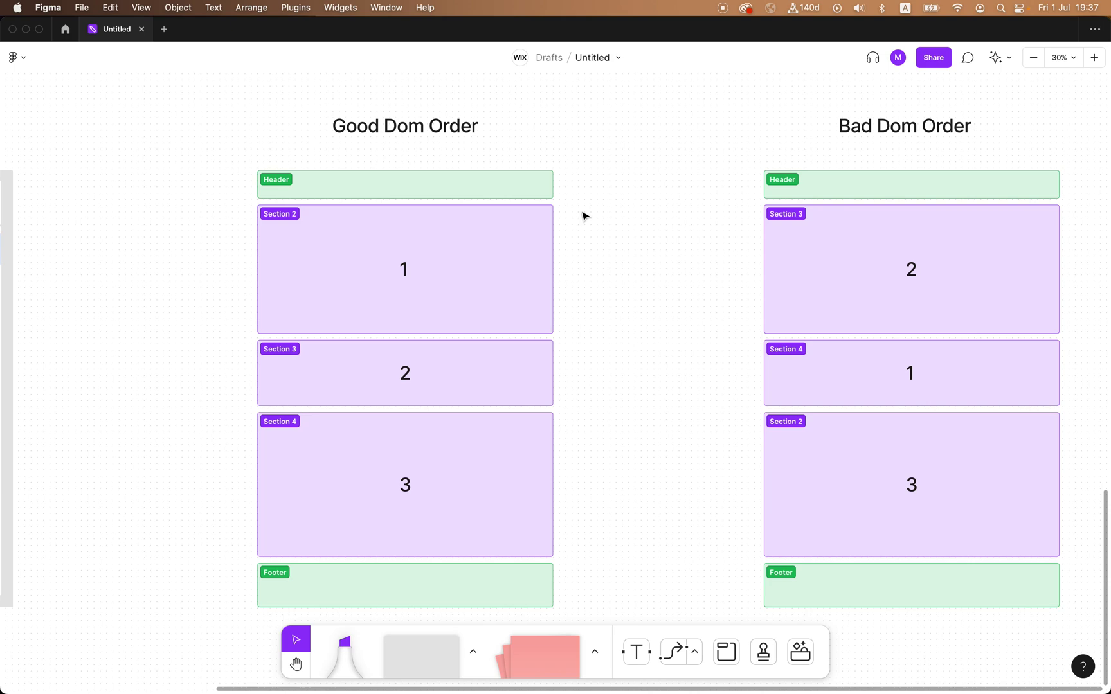
key(super+Tab)
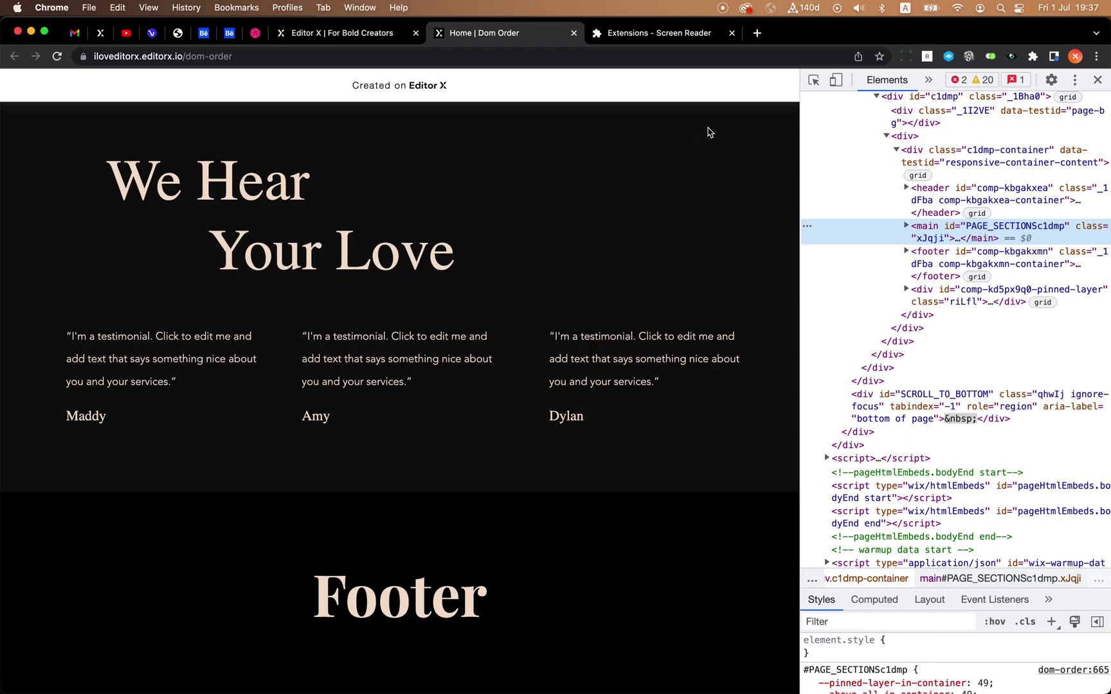
Step: Toggle the Screen Reader extension On, then return to the Home | Dom Order tab
click(632, 42)
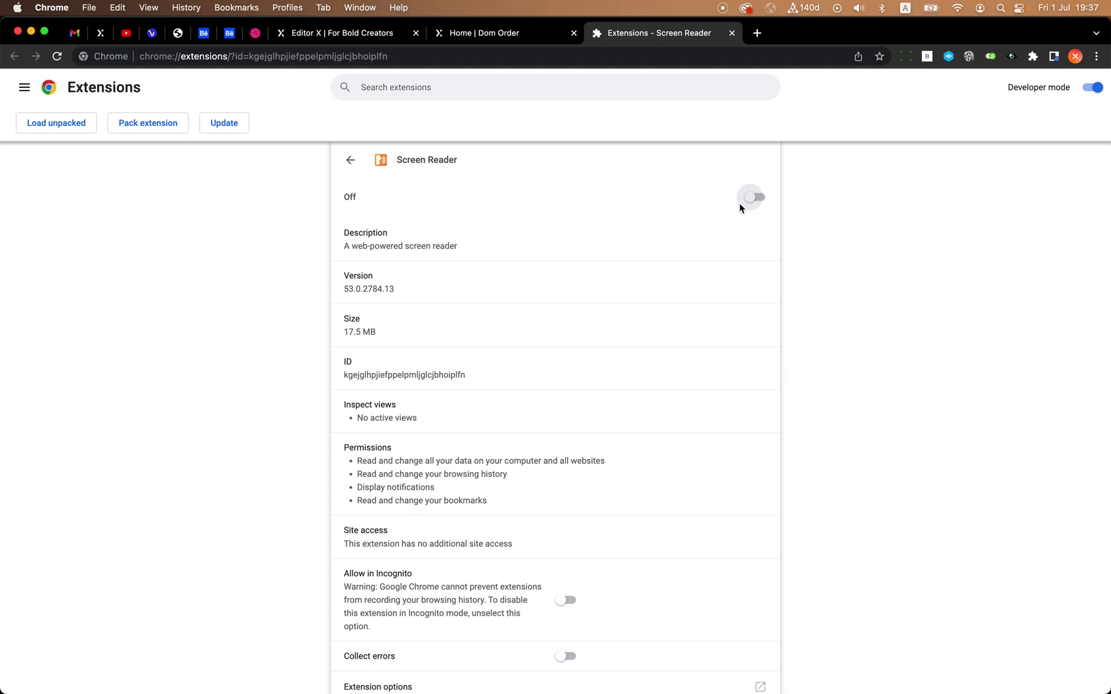
click(757, 199)
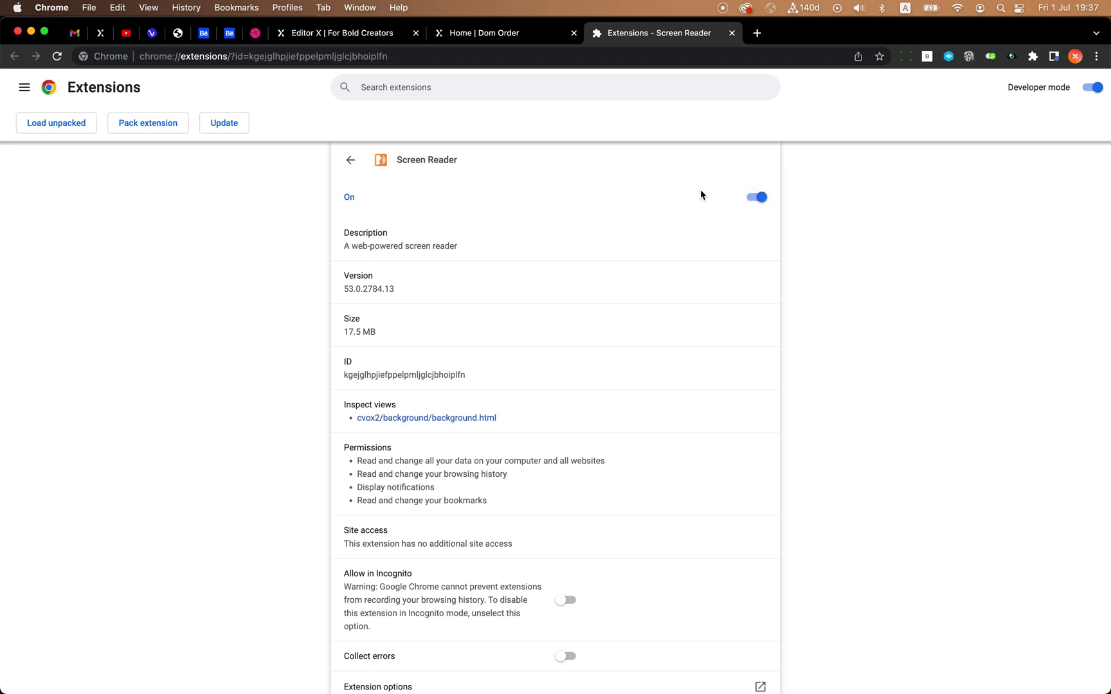
click(759, 199)
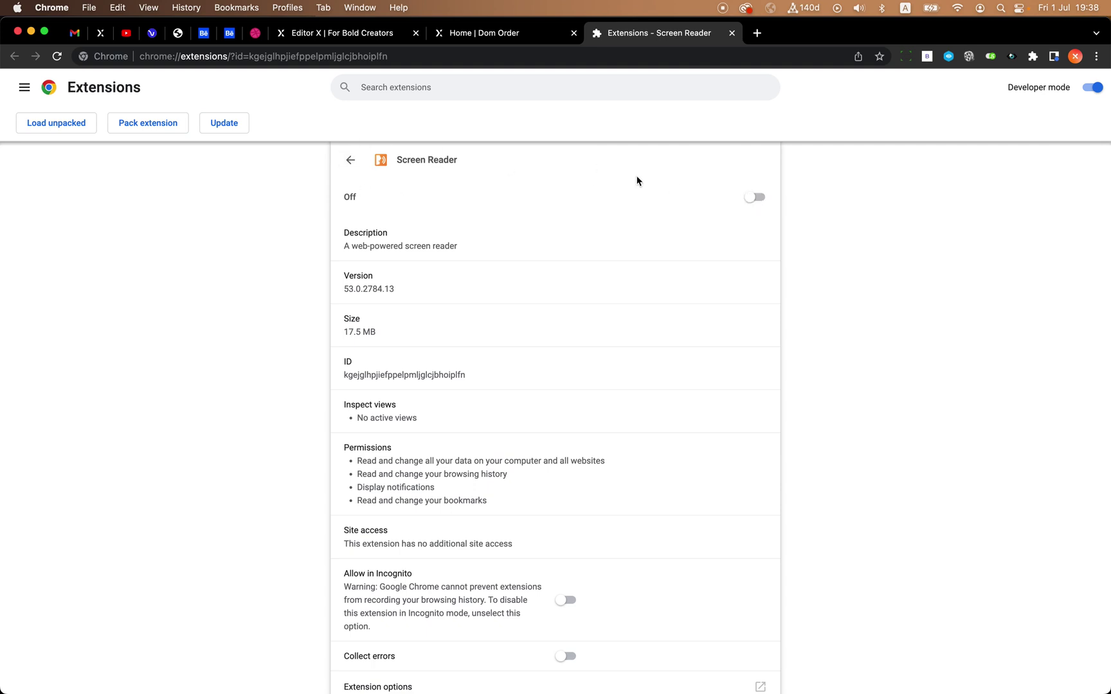
click(758, 199)
click(493, 35)
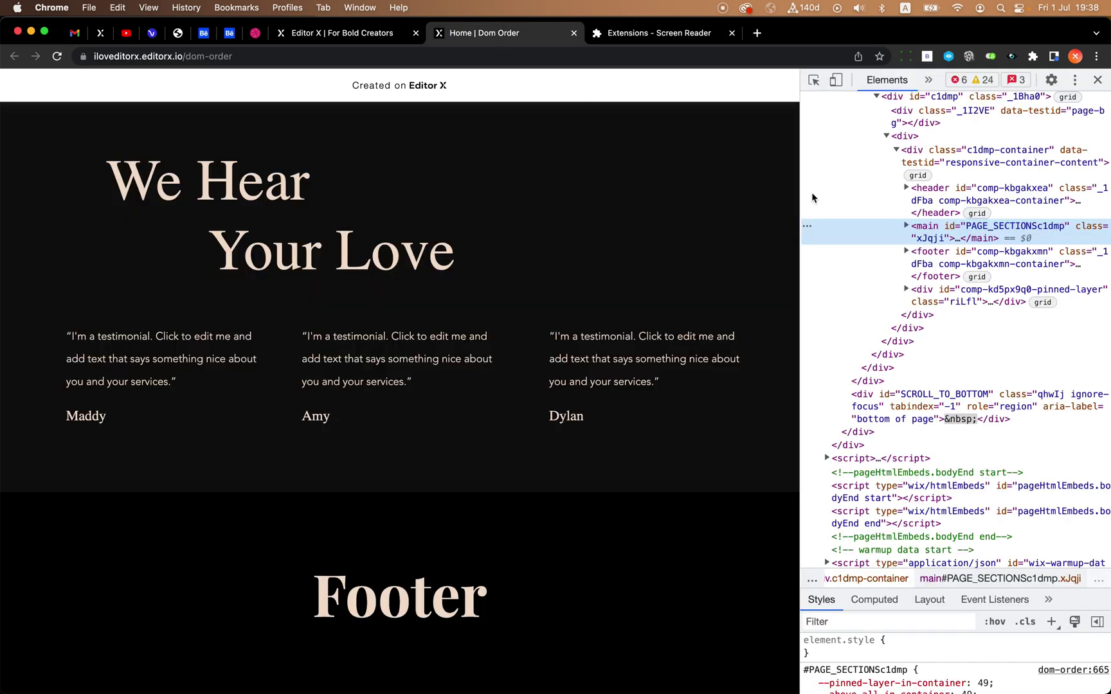
Step: Close DevTools and Tab through the Created on Editor X, LOGO and Home links
key(super+alt+i)
scroll(696, 202, up, 10)
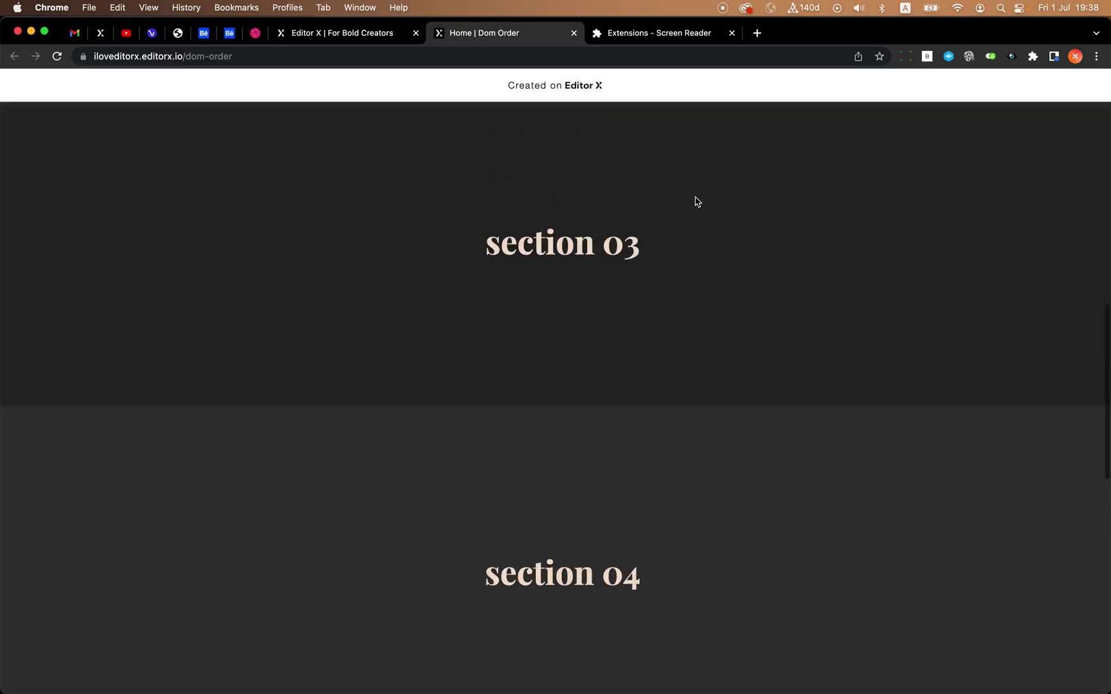
scroll(696, 202, up, 10)
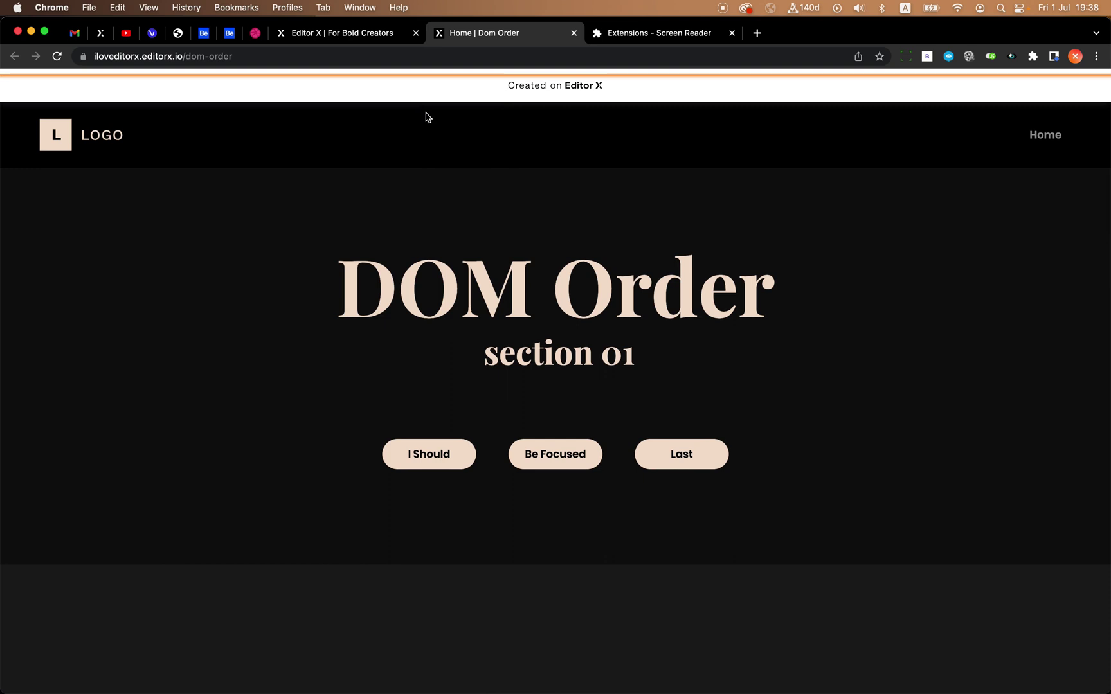
key(Tab)
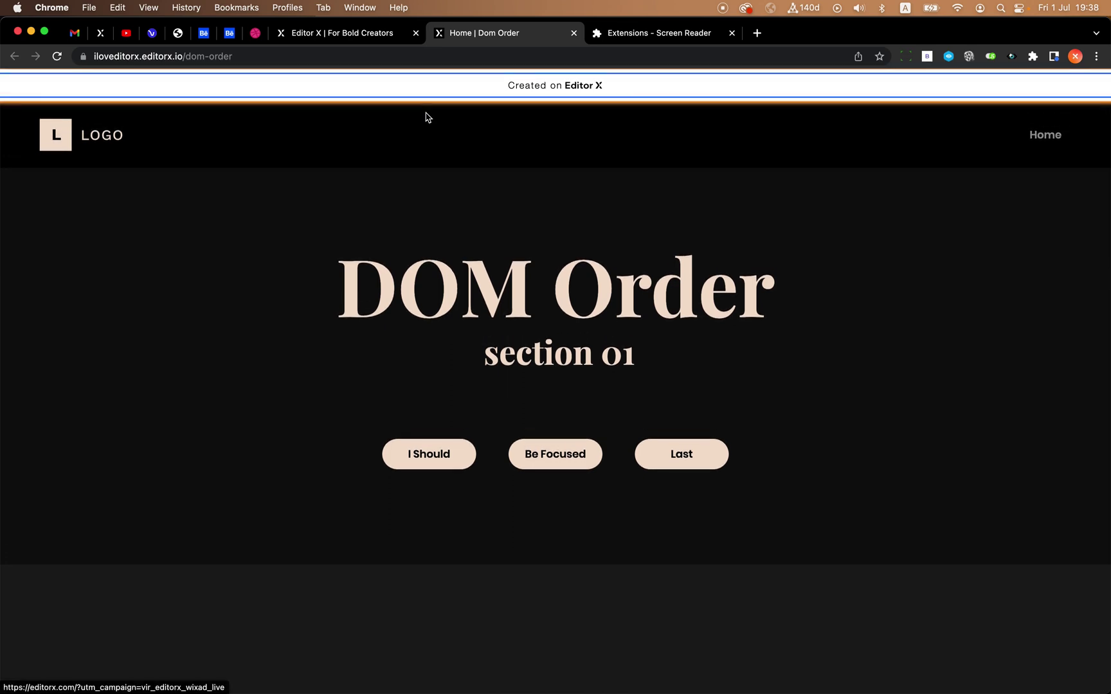
key(Tab)
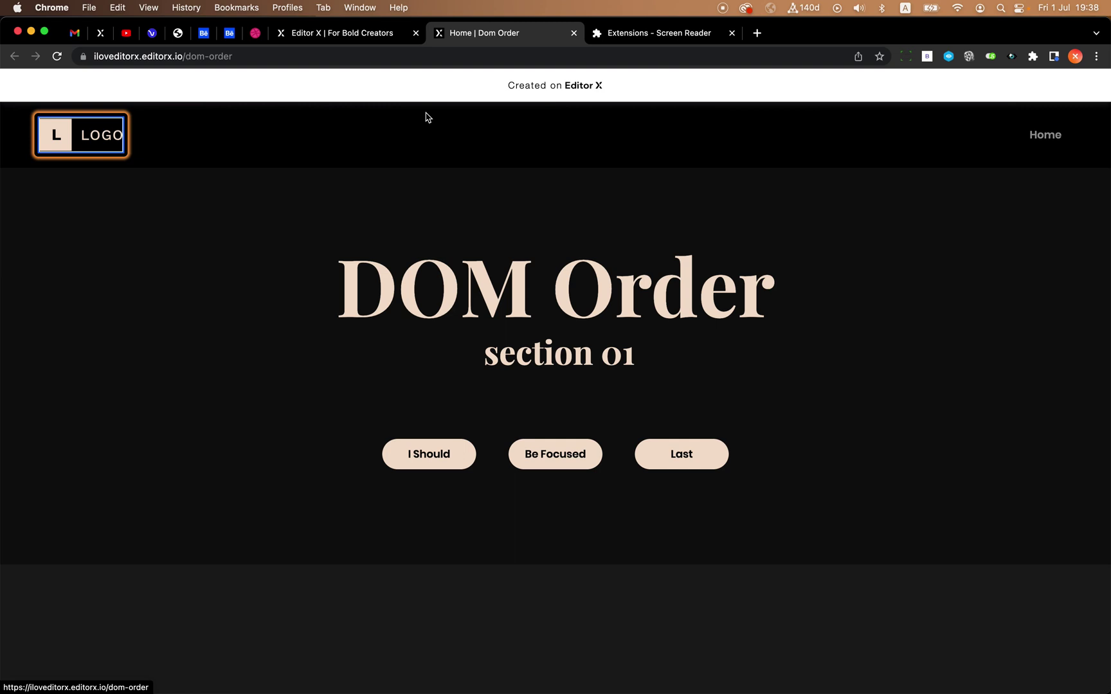
key(Tab)
key(Tab)
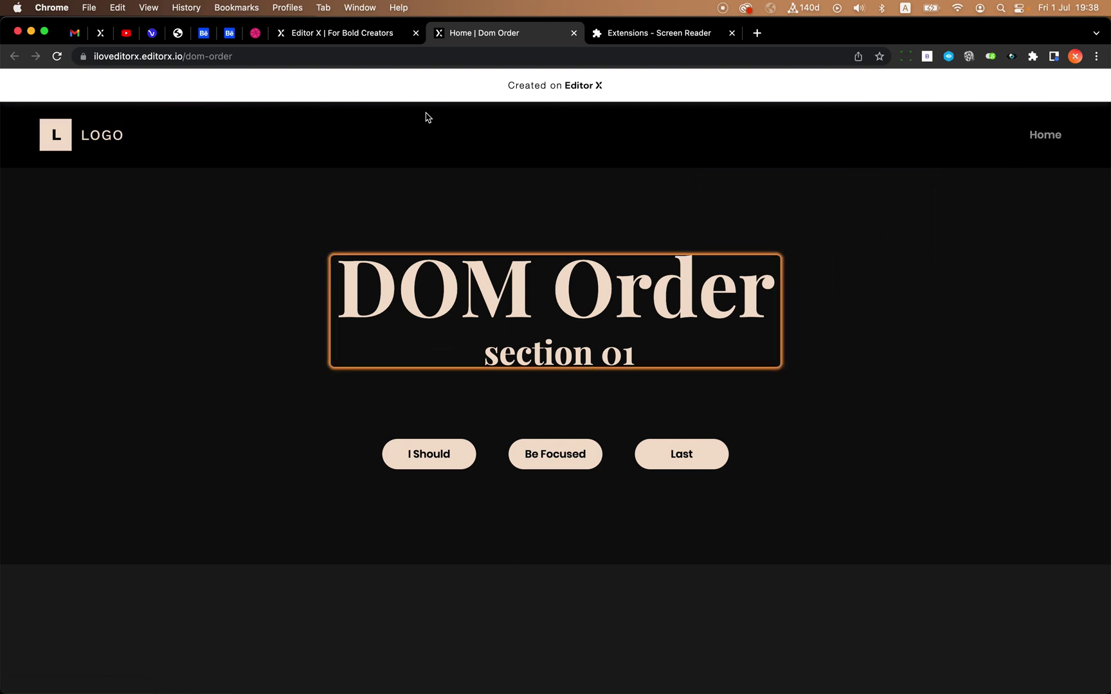
Step: Turn the Screen Reader extension Off and return to the Dom Order page
click(621, 35)
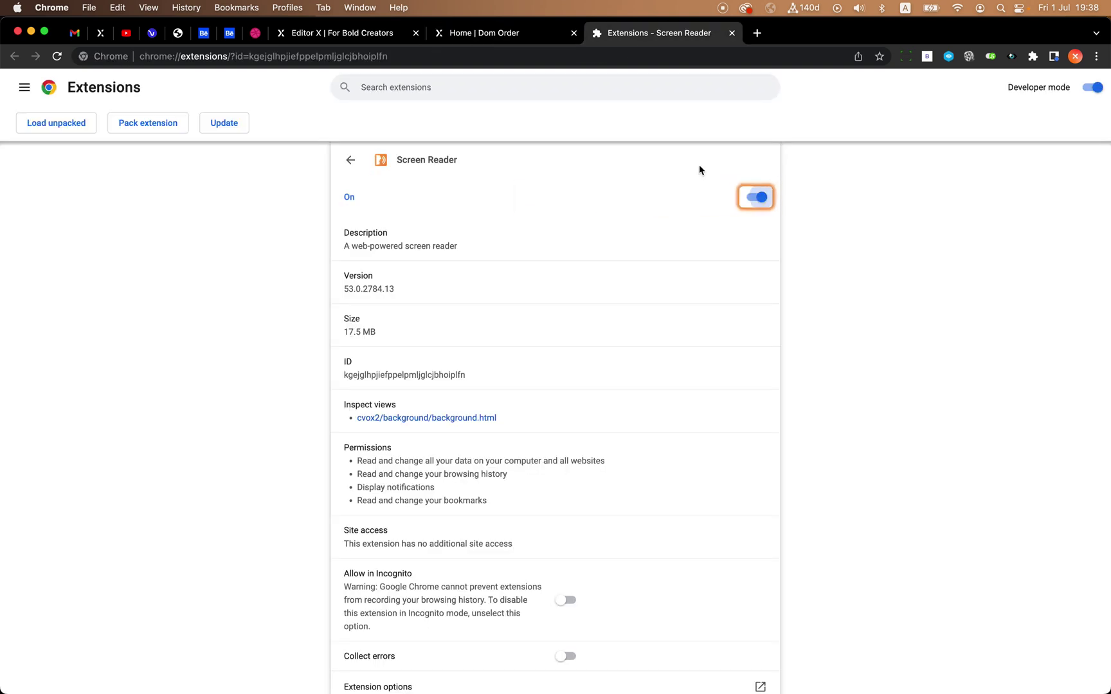
click(761, 197)
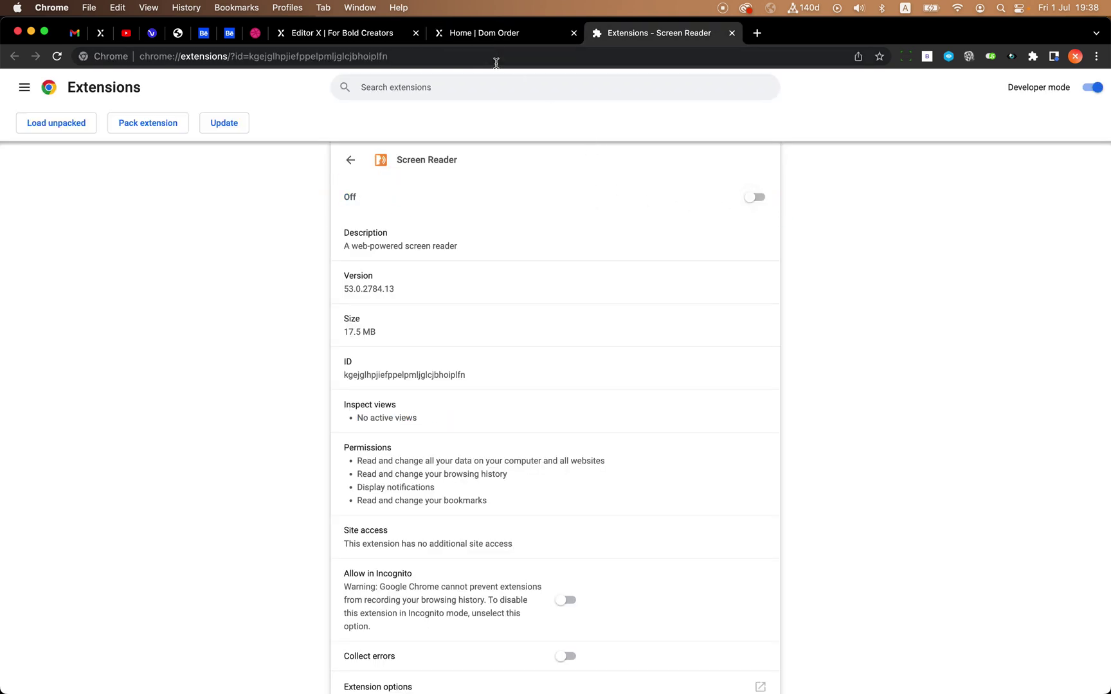
click(499, 37)
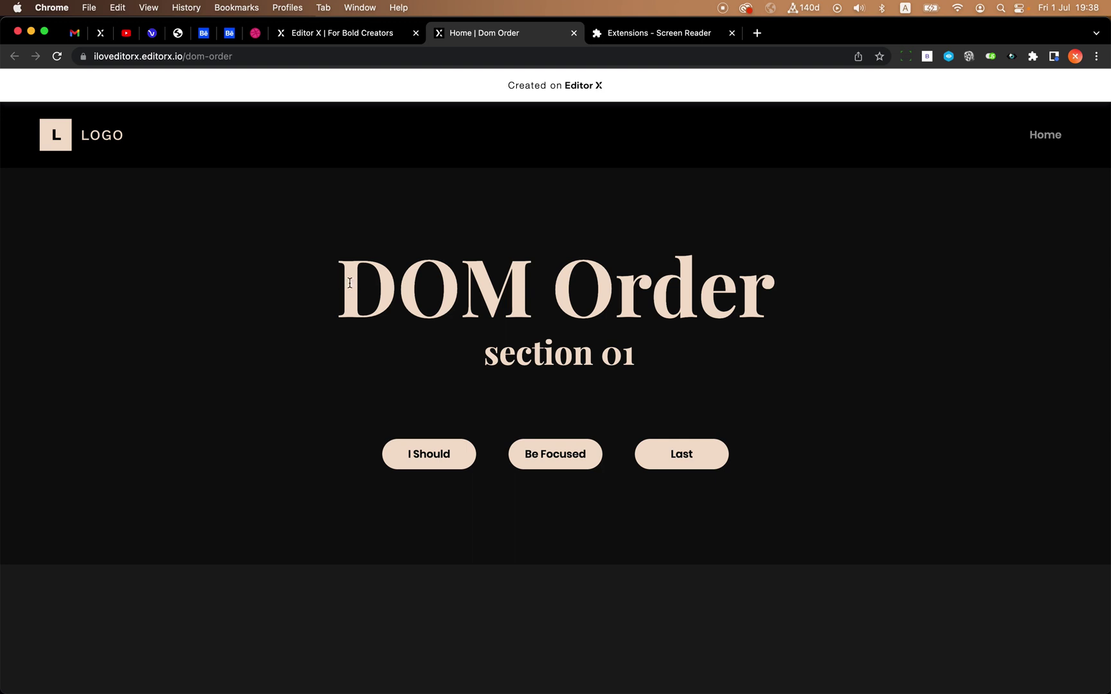
Step: Back in FigJam, draw a purple Highlighter curly brace right of the Good Dom Order stack
key(super+Tab)
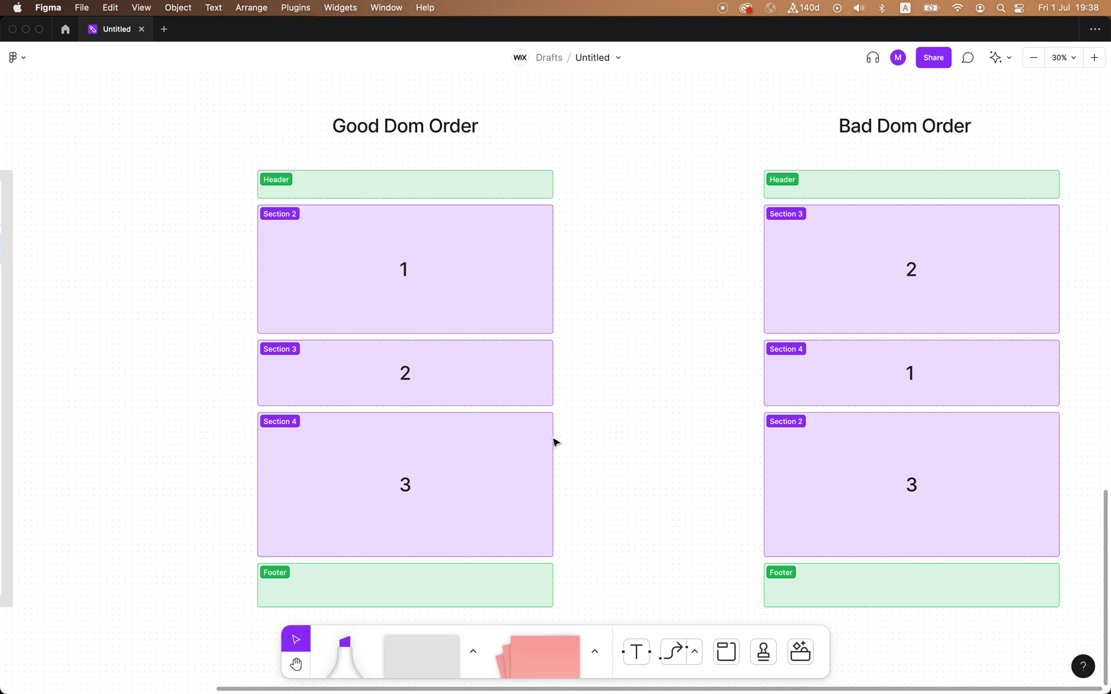
click(346, 658)
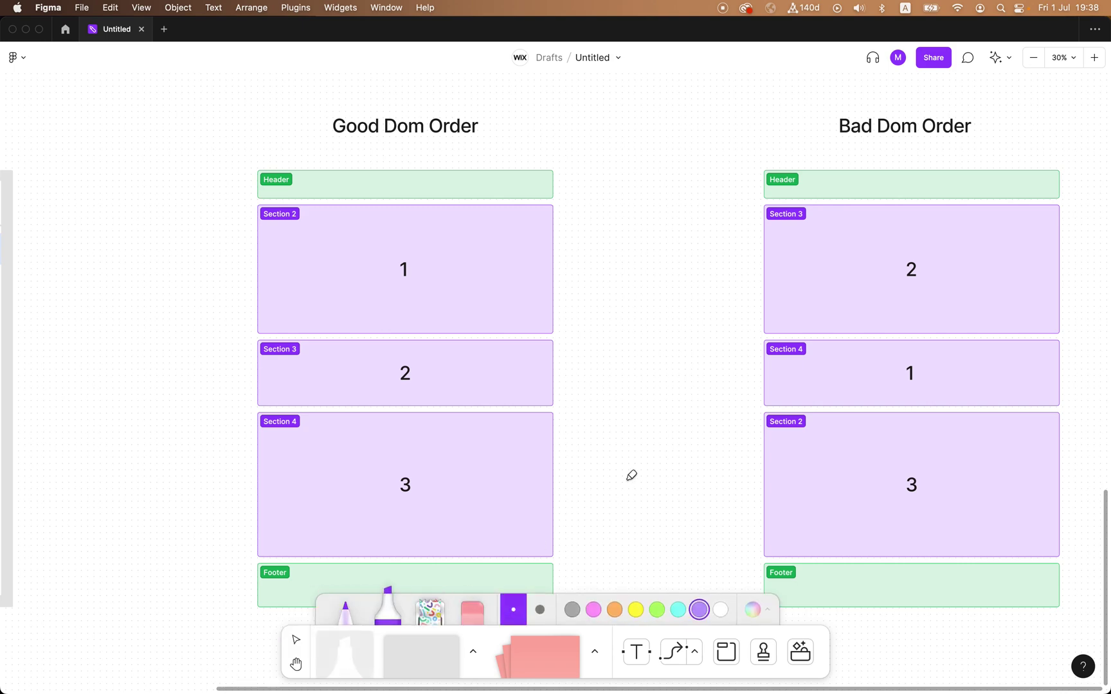
scroll(631, 475, up, 3)
scroll(632, 475, down, 5)
scroll(631, 475, up, 2)
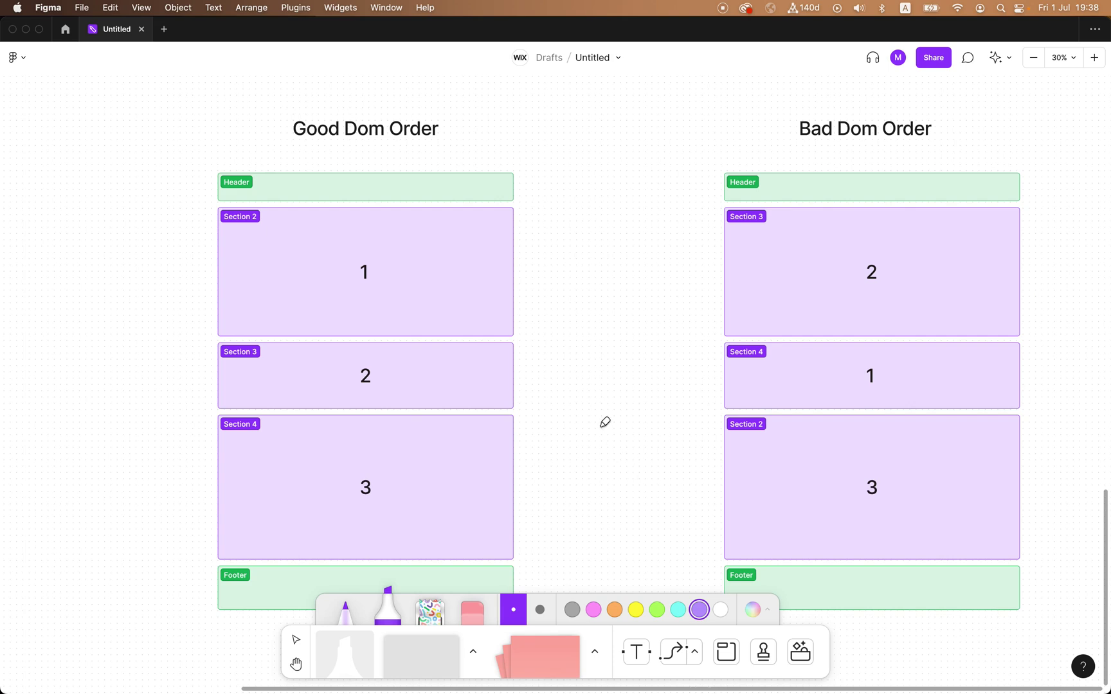
scroll(583, 384, down, 1)
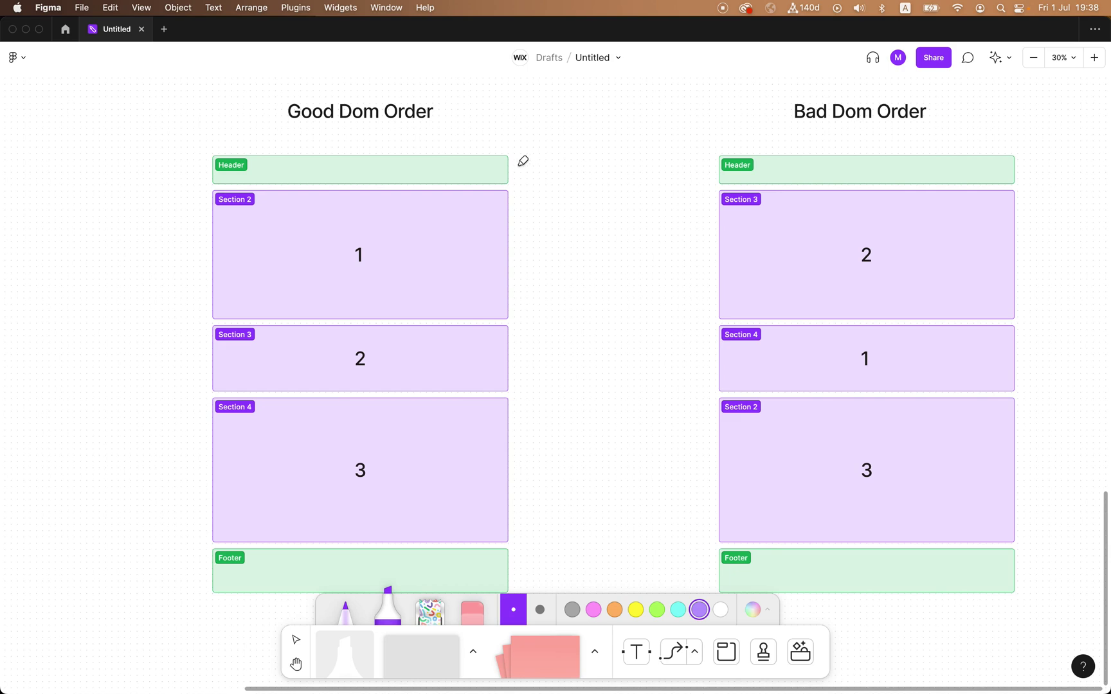
mouse_move(522, 165)
mouse_down()
mouse_move(564, 166)
mouse_move(537, 256)
mouse_move(560, 301)
mouse_move(541, 343)
mouse_move(567, 403)
mouse_move(531, 460)
mouse_move(562, 487)
mouse_move(554, 545)
mouse_move(534, 564)
mouse_up()
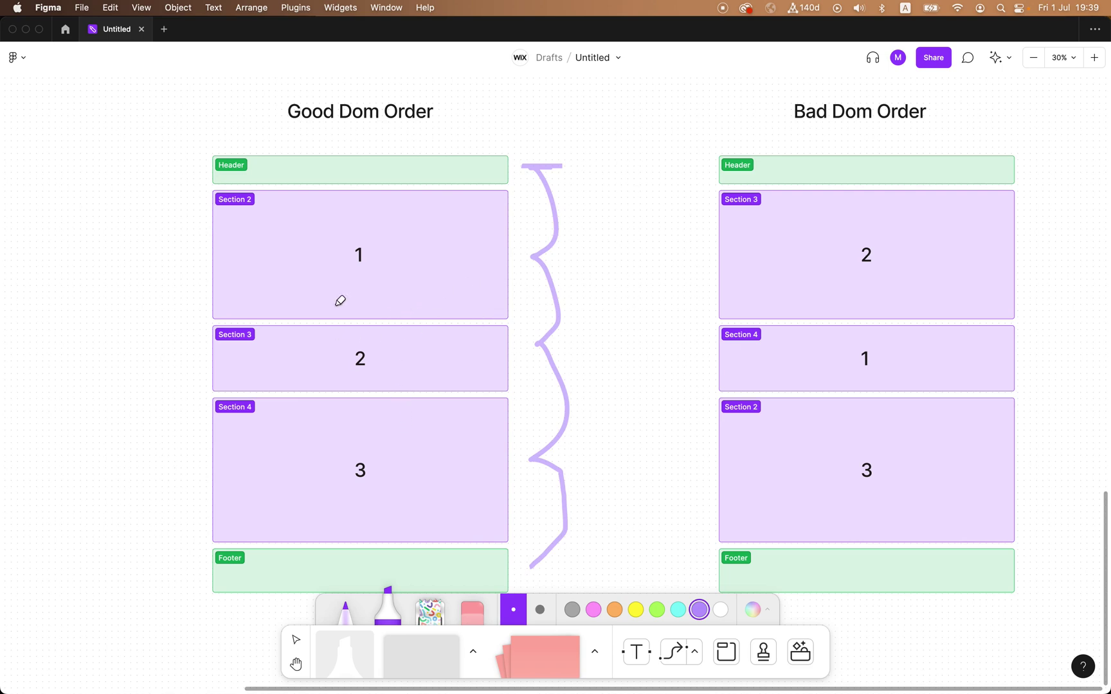
Step: Select and delete the brace beside Good Dom Order
key(v)
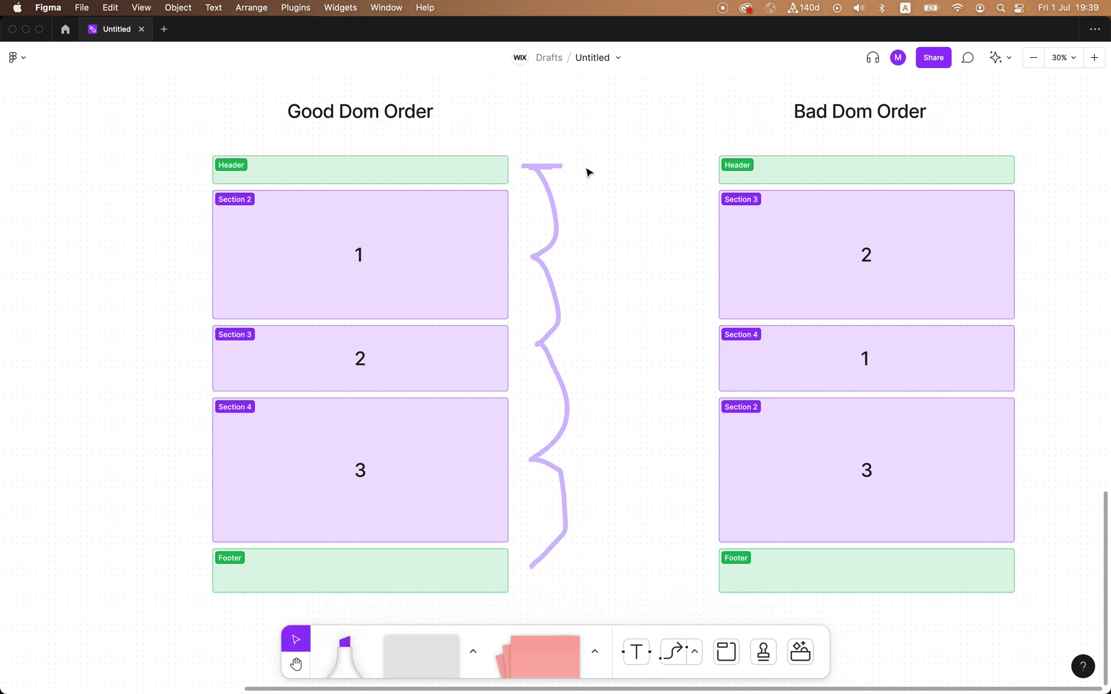
click(554, 199)
key(Delete)
scroll(528, 431, right, 10)
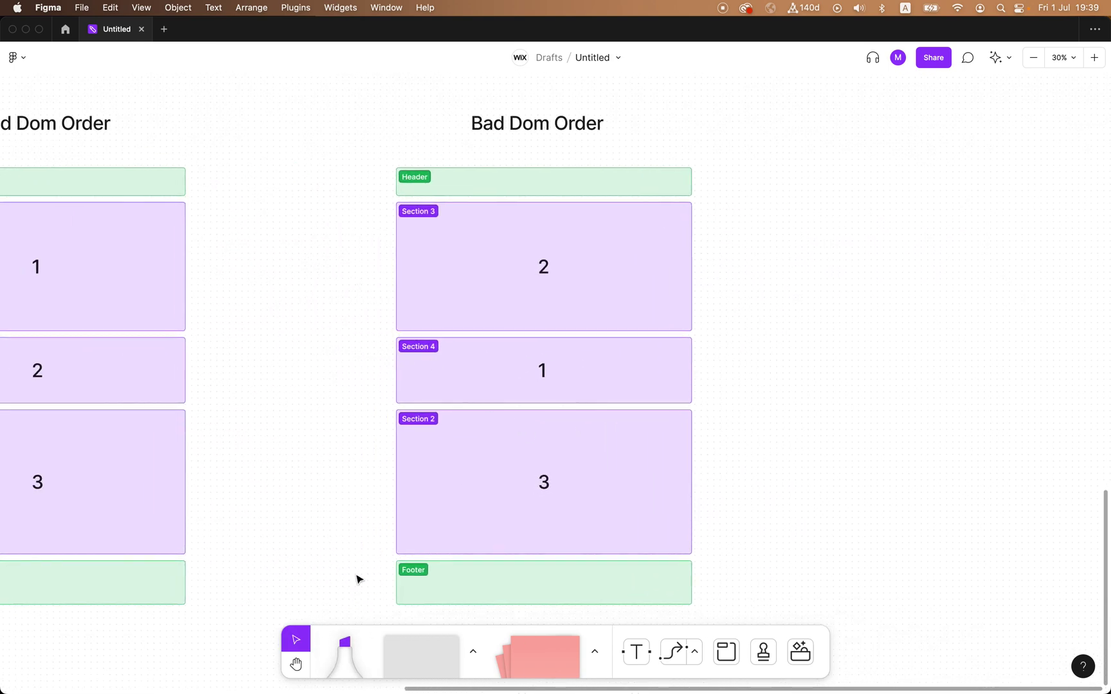
Step: Draw purple Highlighter arrows beside Bad Dom Order, from the Header down to Section 4
click(344, 661)
mouse_move(709, 178)
mouse_down()
mouse_move(779, 177)
mouse_move(736, 176)
mouse_move(759, 176)
mouse_move(739, 187)
mouse_up()
scroll(737, 186, down, 3)
scroll(736, 186, up, 1)
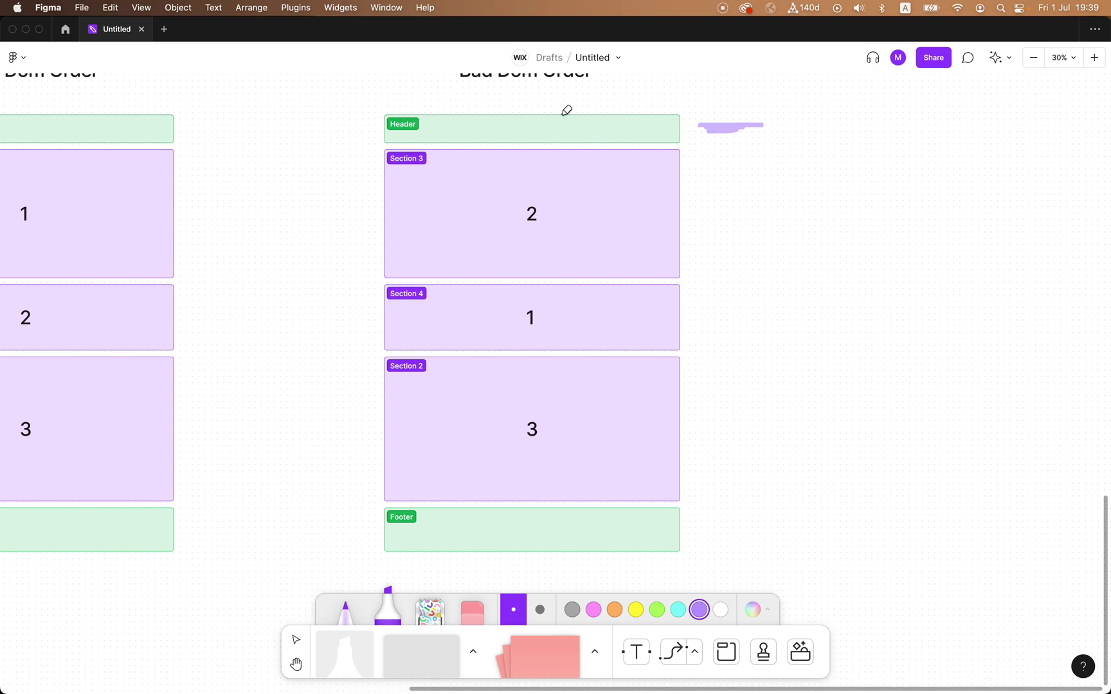
mouse_move(702, 126)
mouse_down()
mouse_move(729, 345)
mouse_move(713, 353)
mouse_up()
key(super+z)
mouse_move(721, 131)
mouse_down()
mouse_move(711, 270)
mouse_move(695, 300)
mouse_move(708, 301)
mouse_move(718, 275)
mouse_move(693, 229)
mouse_move(690, 256)
mouse_move(696, 224)
mouse_move(758, 281)
mouse_move(711, 392)
mouse_move(686, 418)
mouse_move(721, 503)
mouse_move(690, 531)
mouse_move(701, 542)
mouse_up()
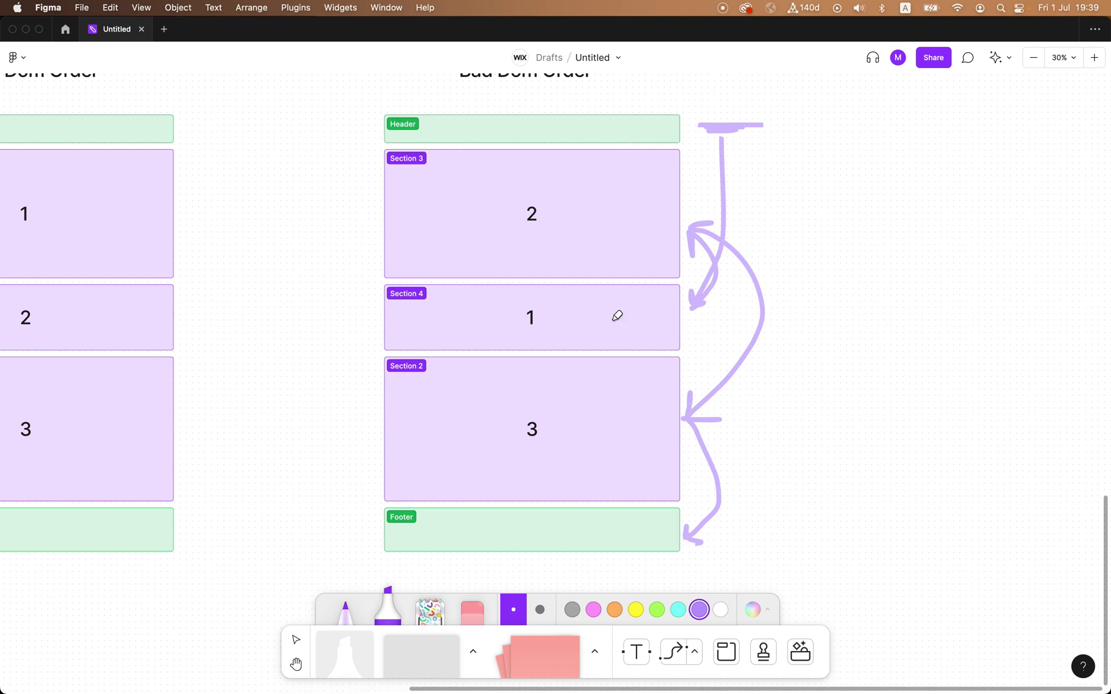
scroll(617, 316, up, 3)
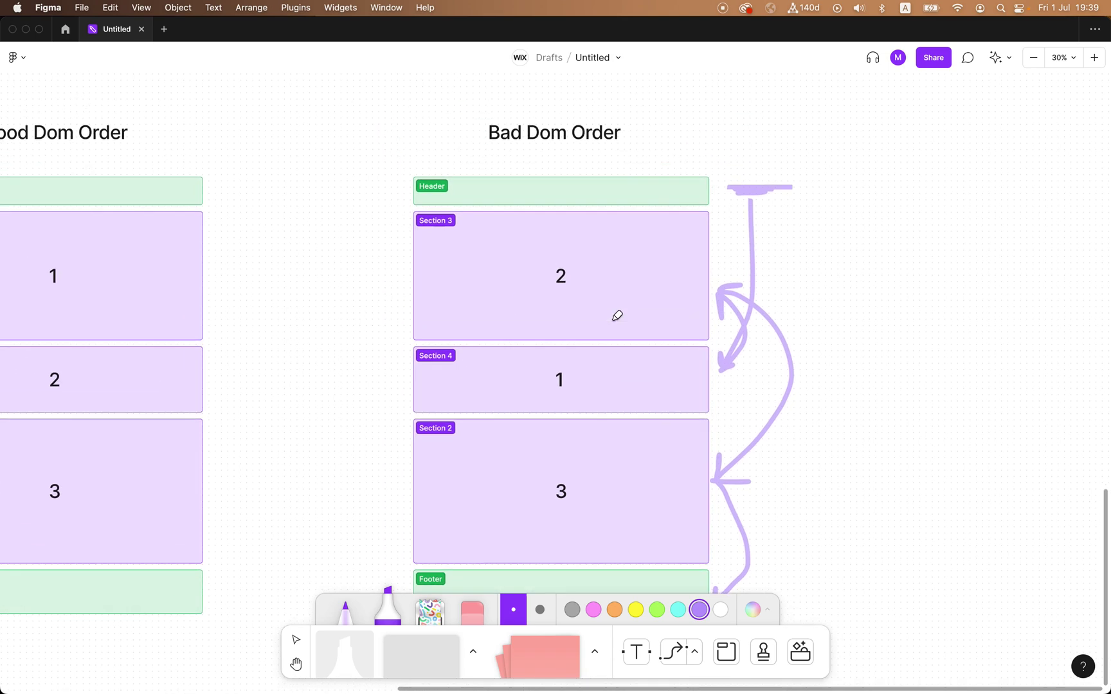
scroll(617, 316, left, 3)
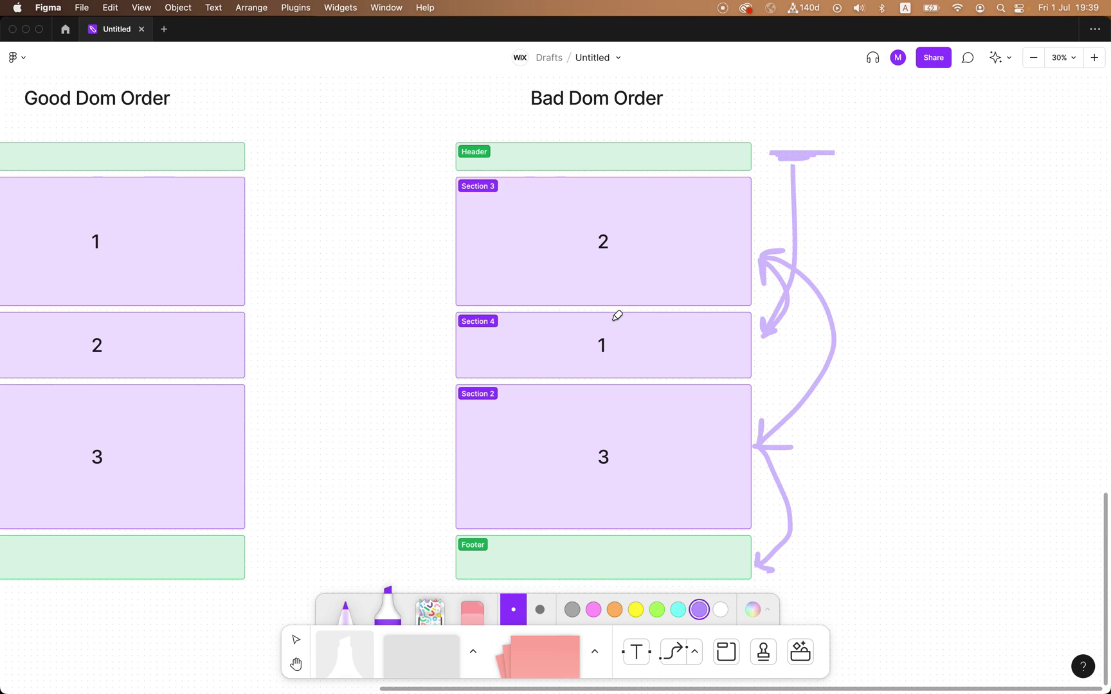
scroll(650, 317, right, 5)
scroll(649, 316, down, 1)
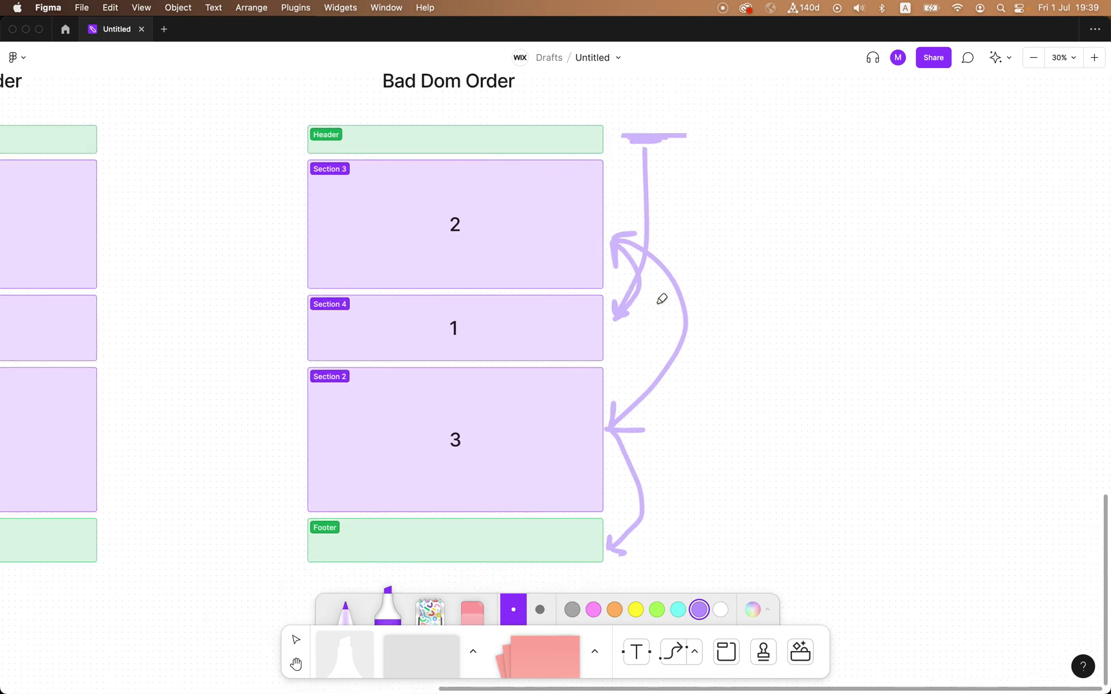
key(v)
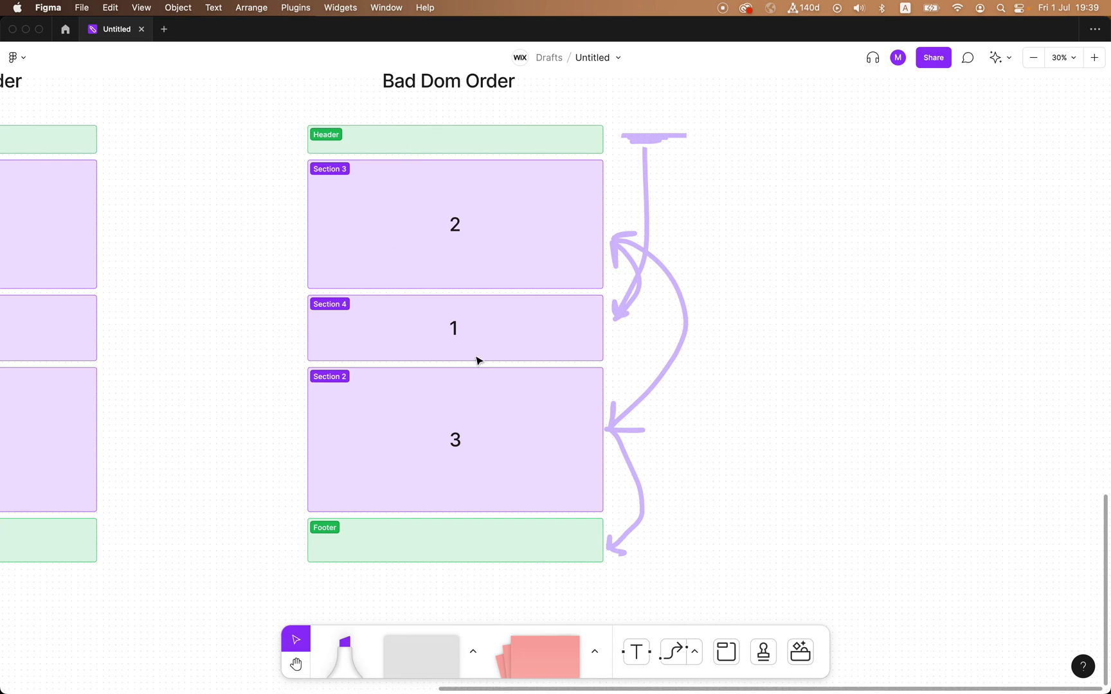
scroll(426, 315, left, 12)
scroll(426, 315, up, 1)
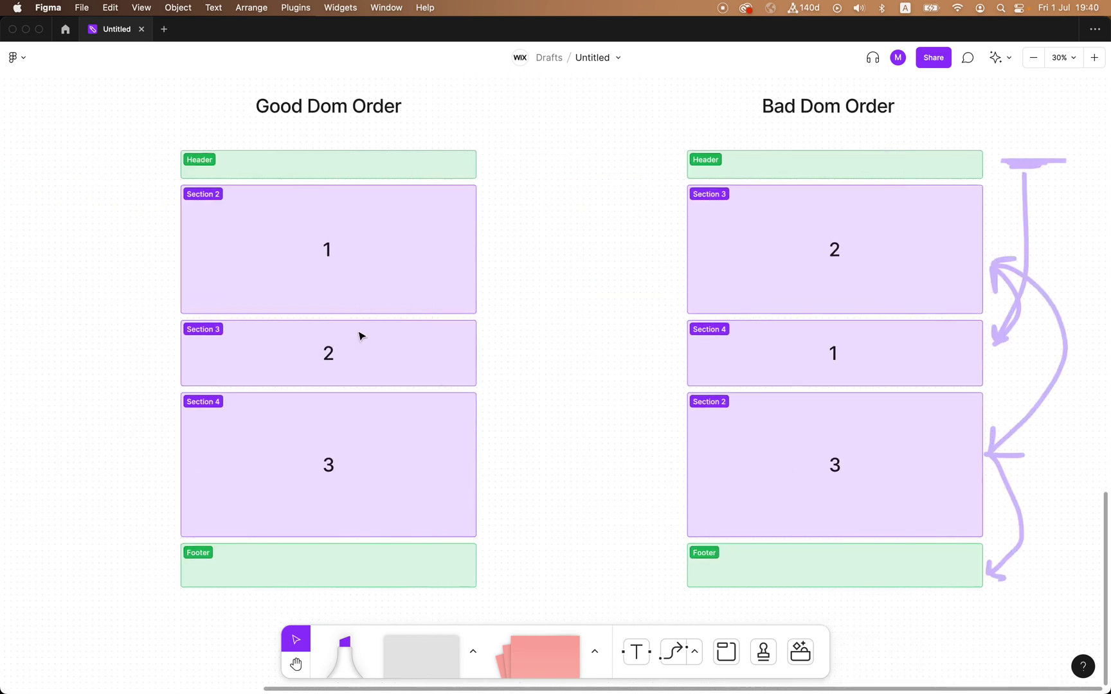
Step: Select Bad Dom Order's sections and drag Section 4 out of the column
scroll(359, 334, right, 10)
scroll(359, 334, up, 1)
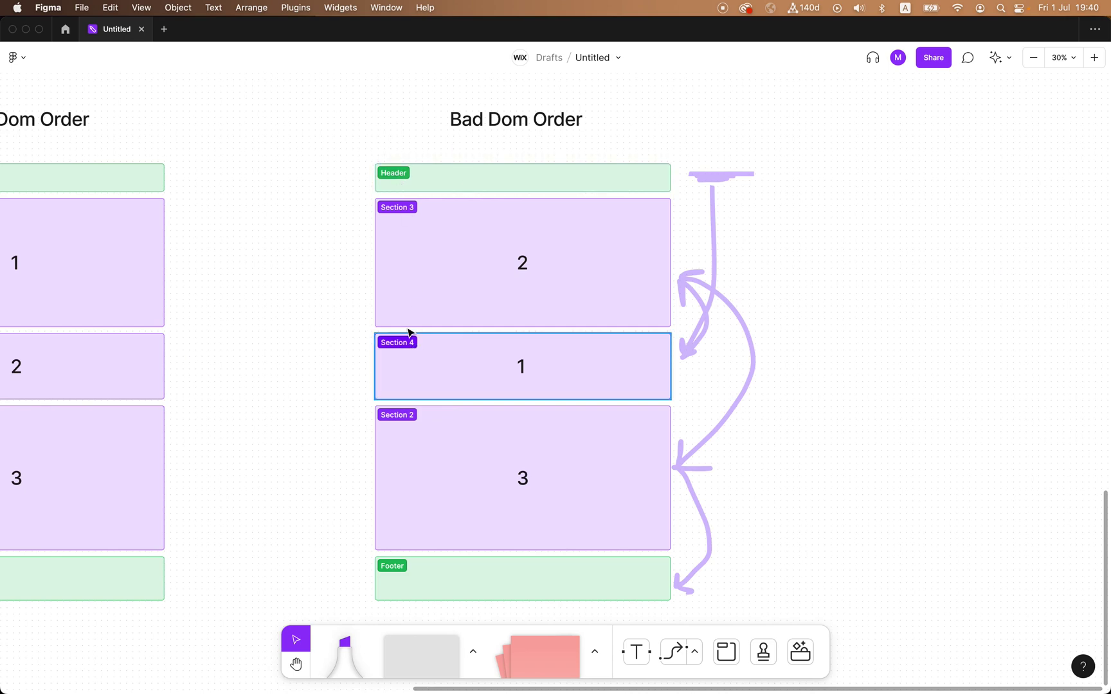
click(388, 261)
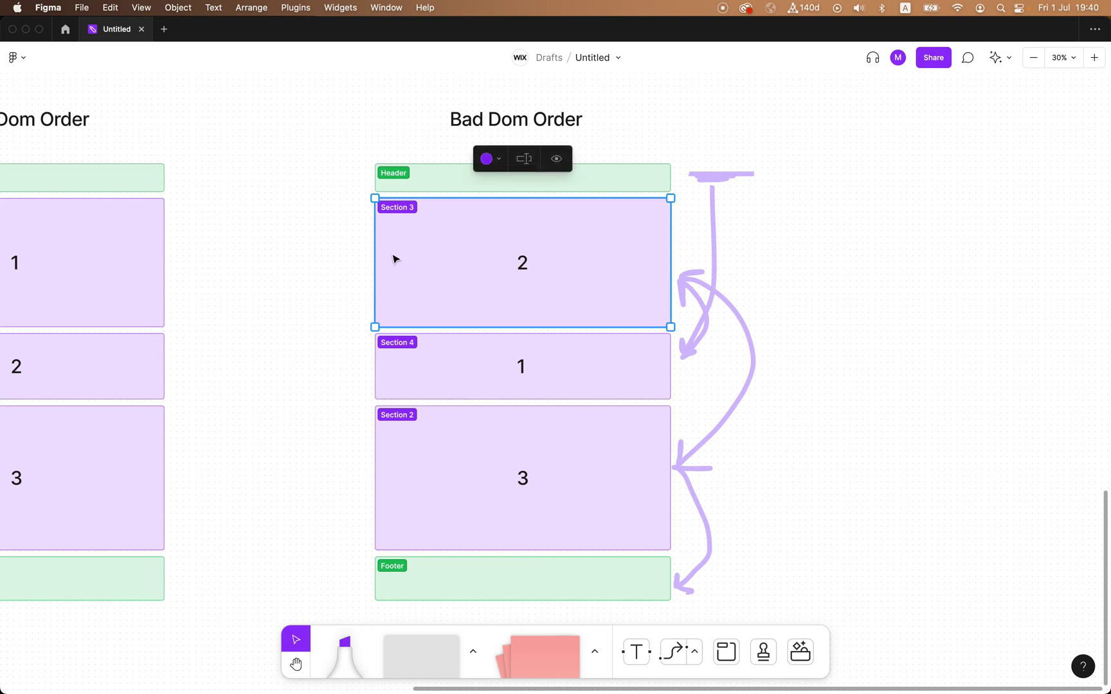
scroll(394, 255, left, 3)
scroll(393, 255, right, 2)
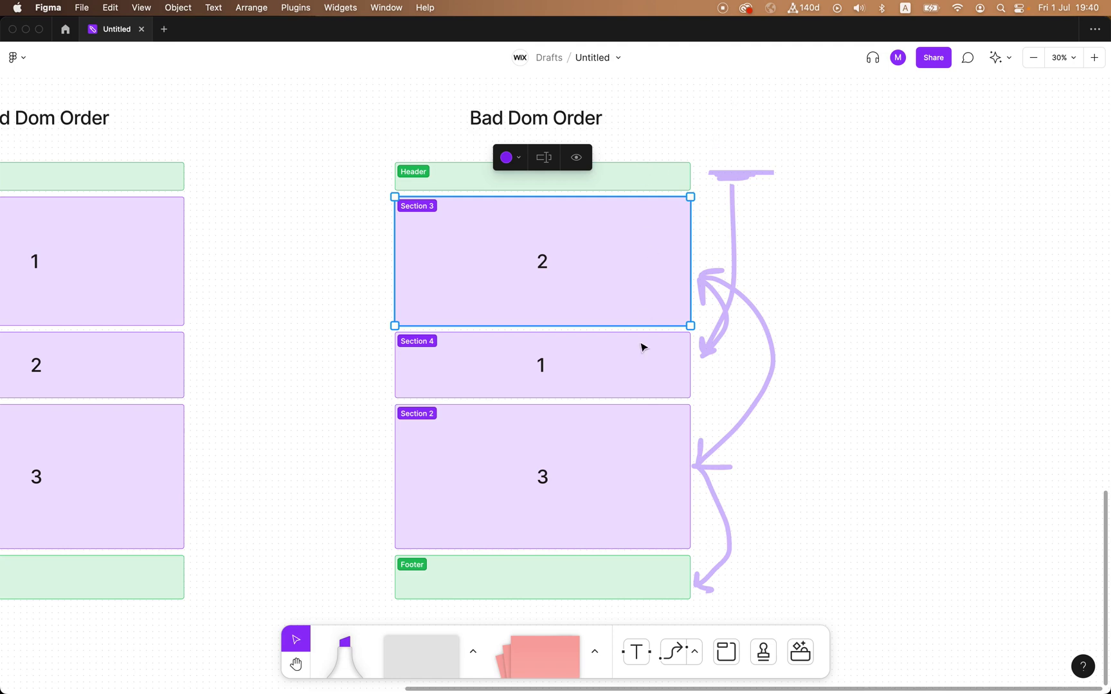
click(453, 365)
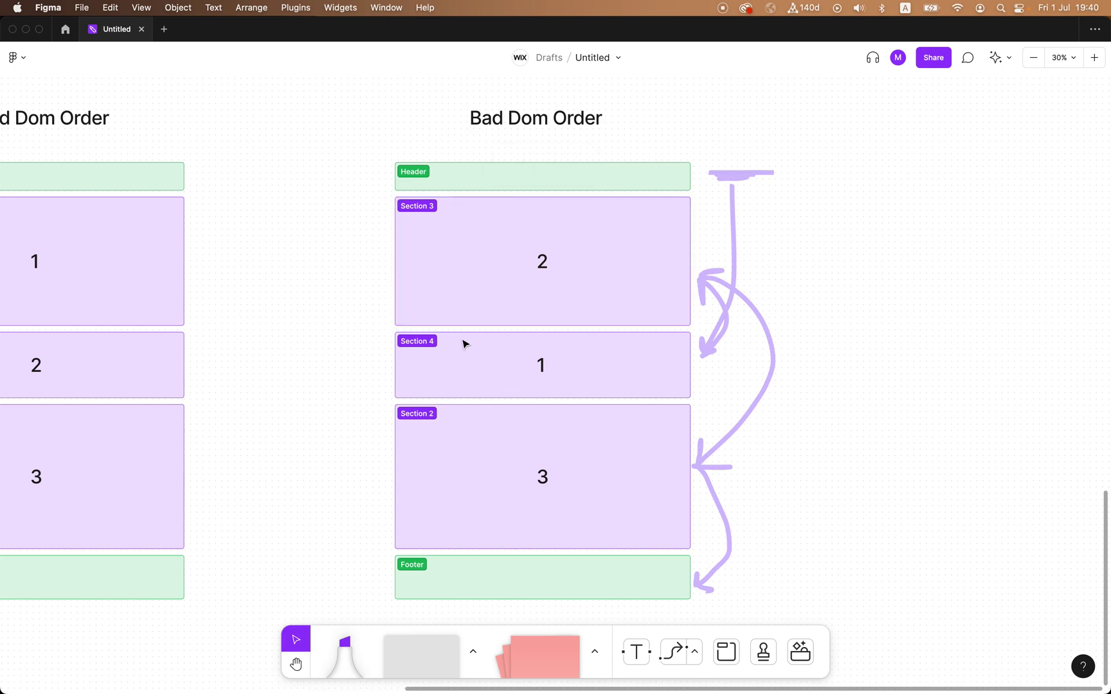
click(435, 340)
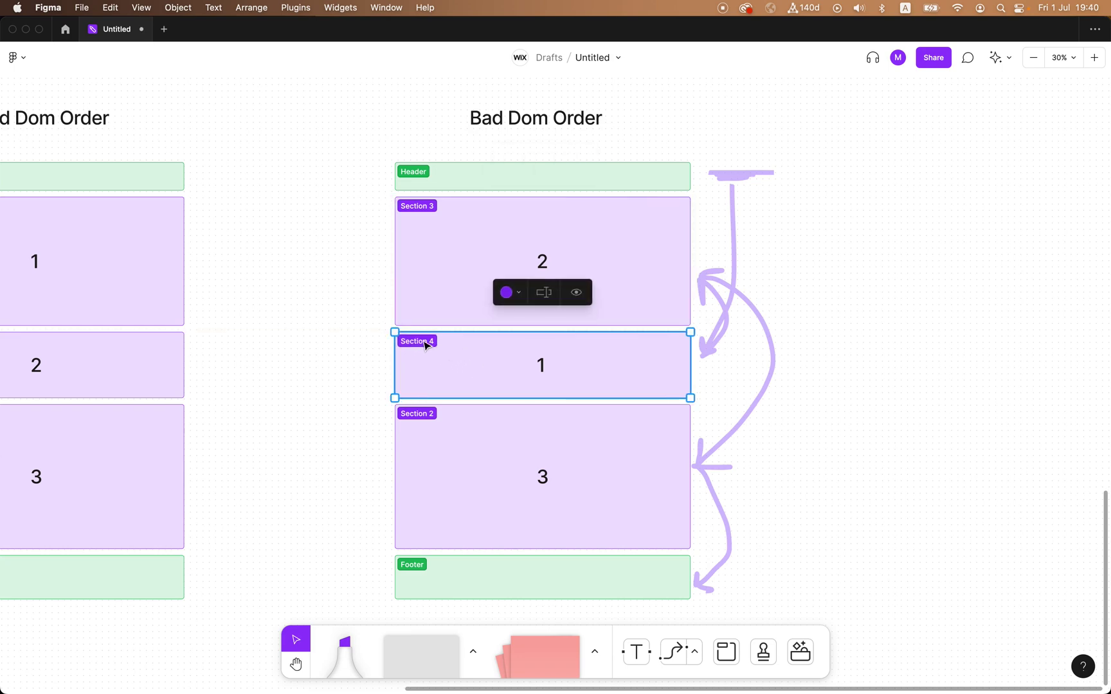
drag(424, 344, 301, 342)
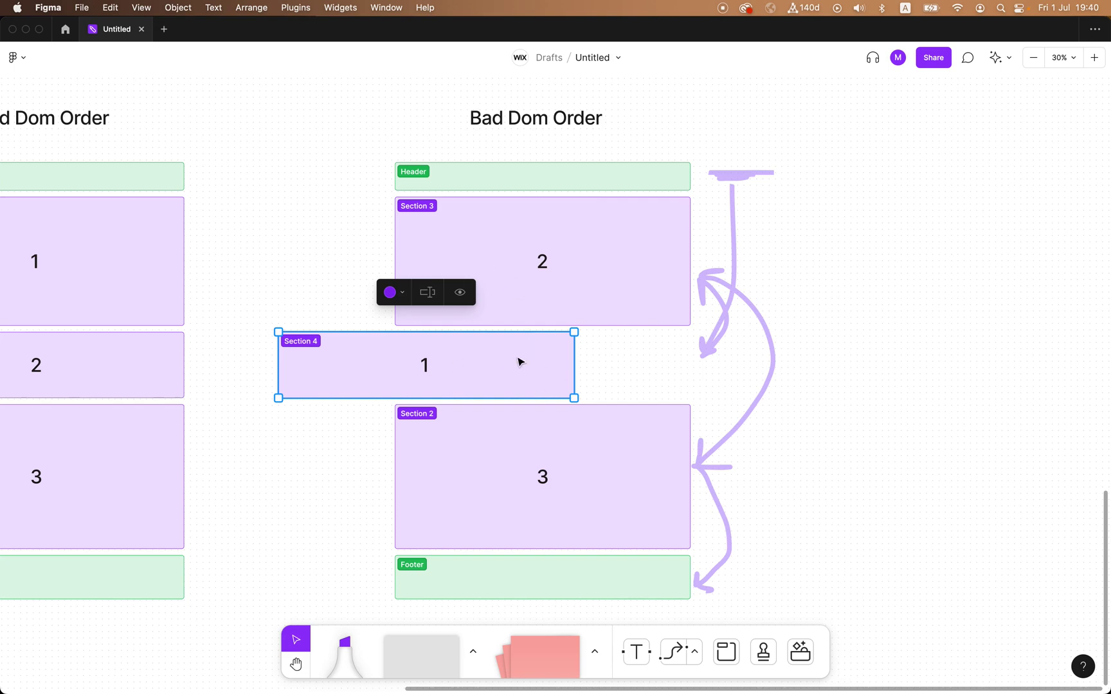
Step: Undo the move with Cmd+Z so Section 4 returns to the column
click(486, 225)
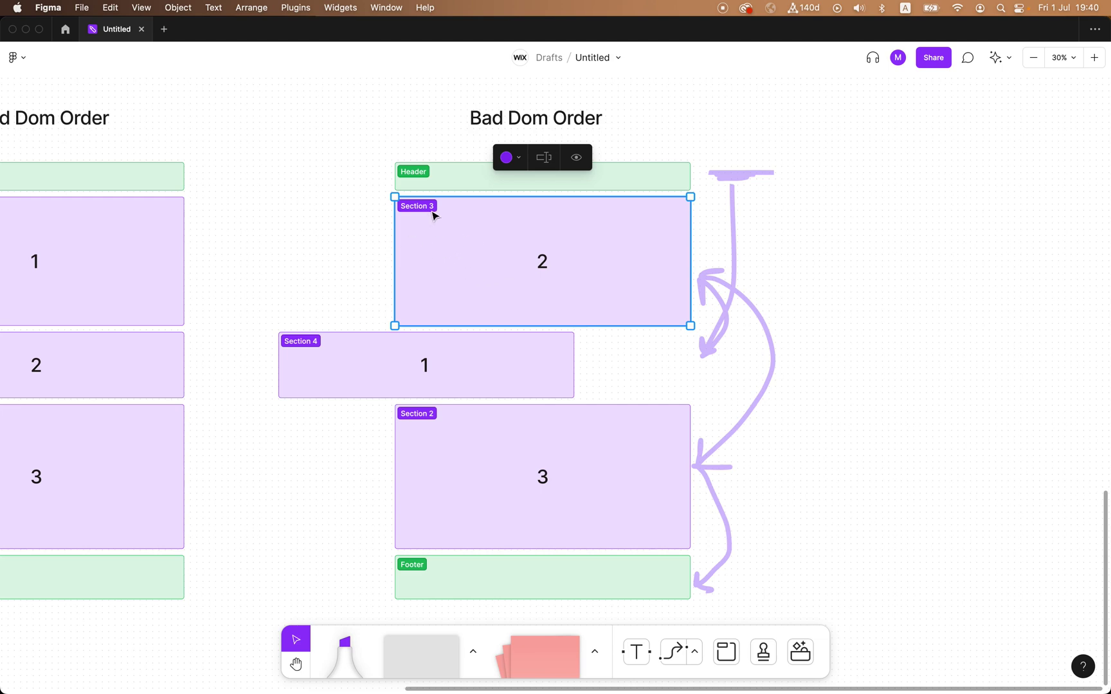
click(325, 370)
key(ctrl+z)
click(330, 367)
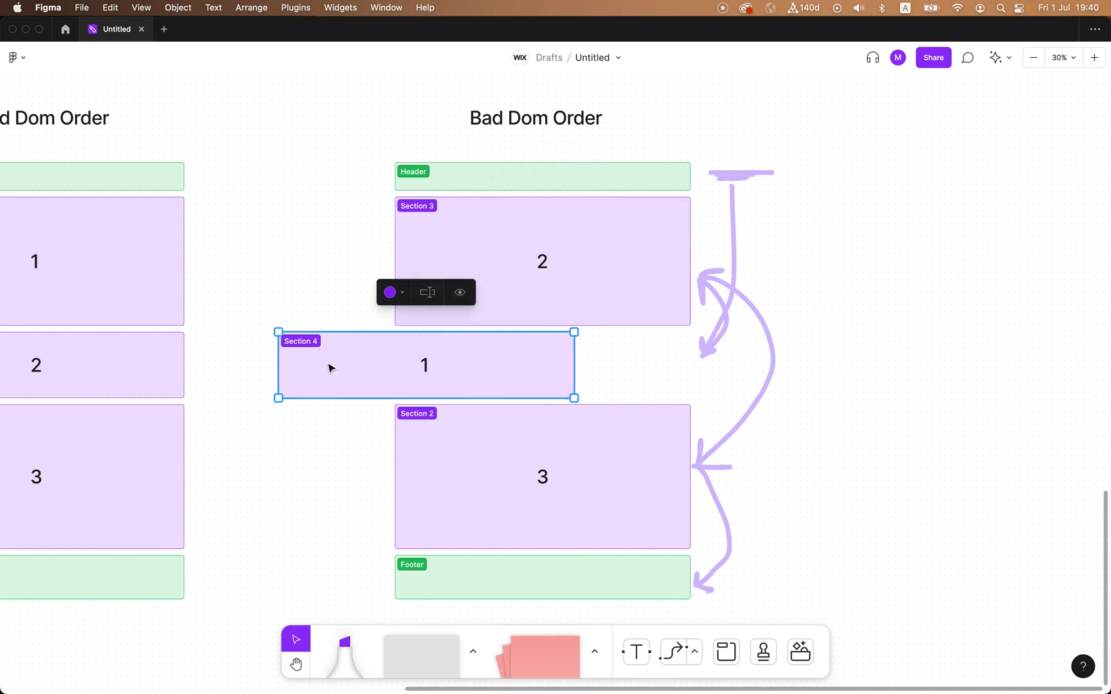
key(ctrl+z)
click(268, 342)
Step: Zoom out to compare the Good and Bad Dom Order columns, then switch to Chrome
scroll(268, 343, left, 7)
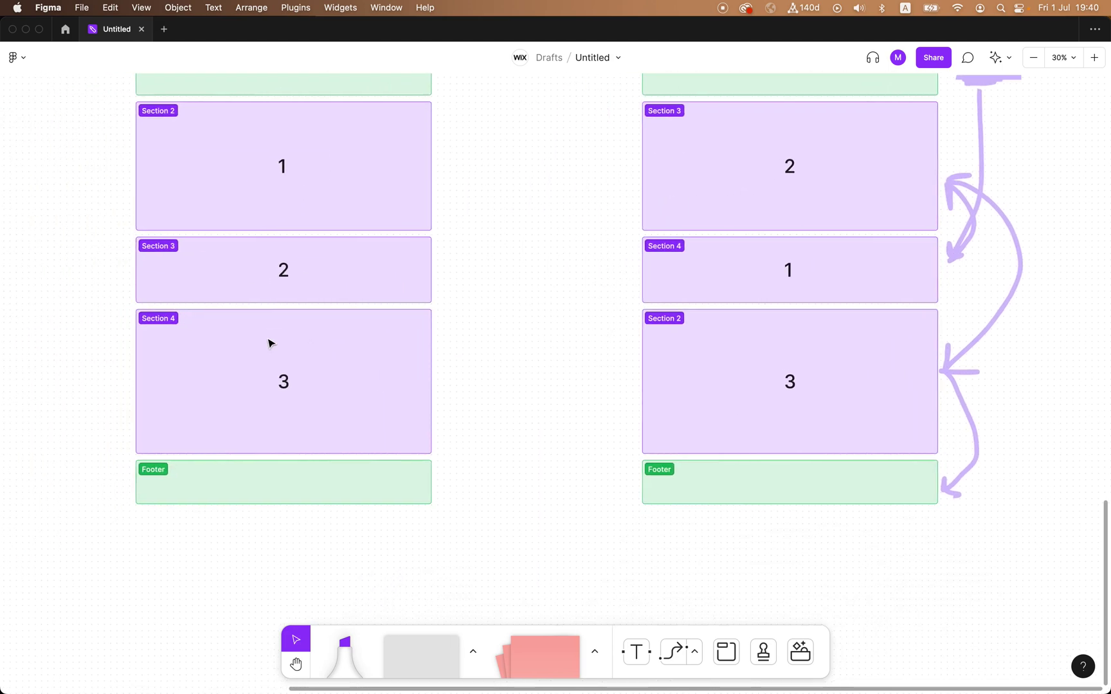
scroll(268, 342, left, 2)
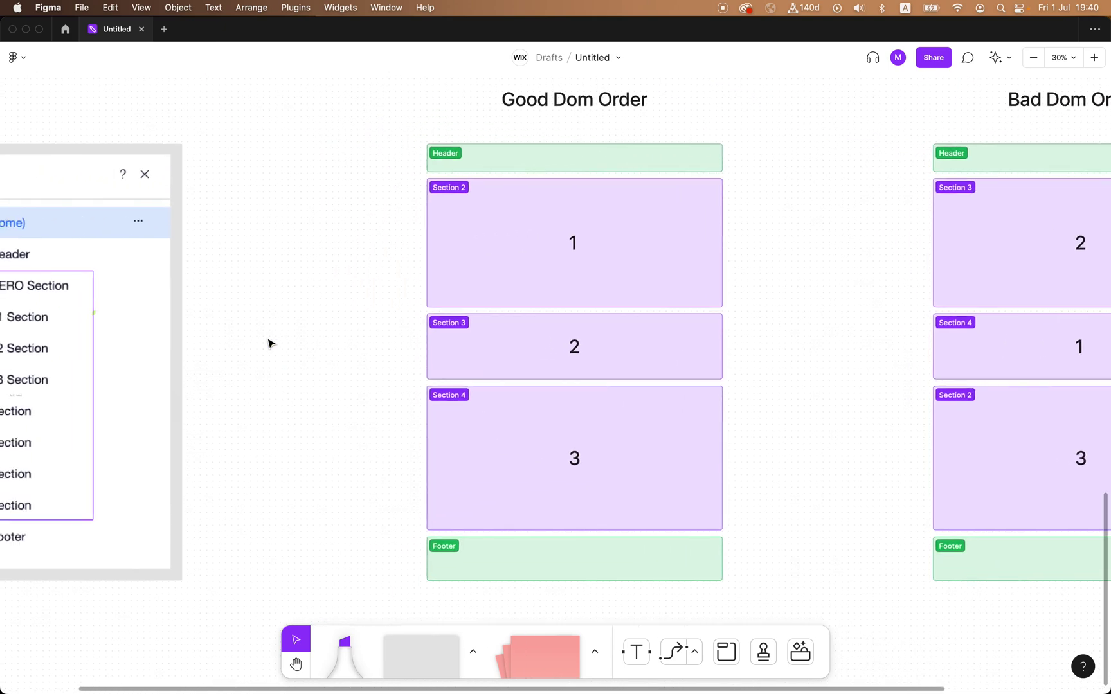
scroll(268, 343, left, 2)
scroll(268, 342, right, 2)
scroll(268, 342, down, 1)
scroll(268, 342, left, 2)
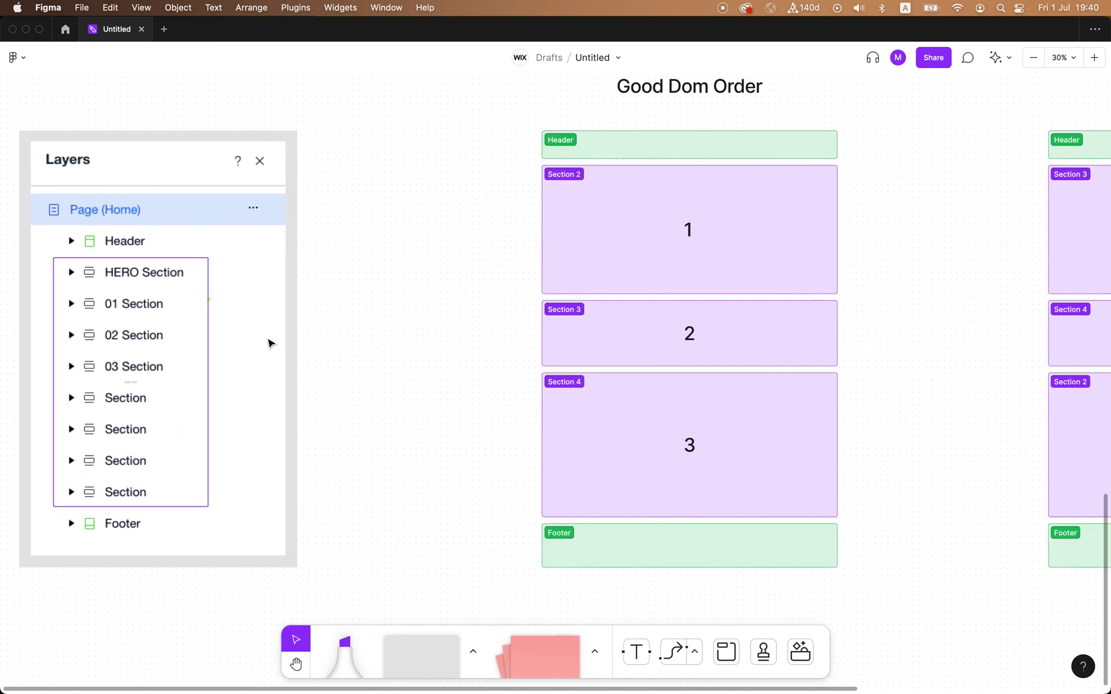
scroll(269, 342, down, 5)
scroll(365, 336, right, 4)
scroll(364, 336, up, 1)
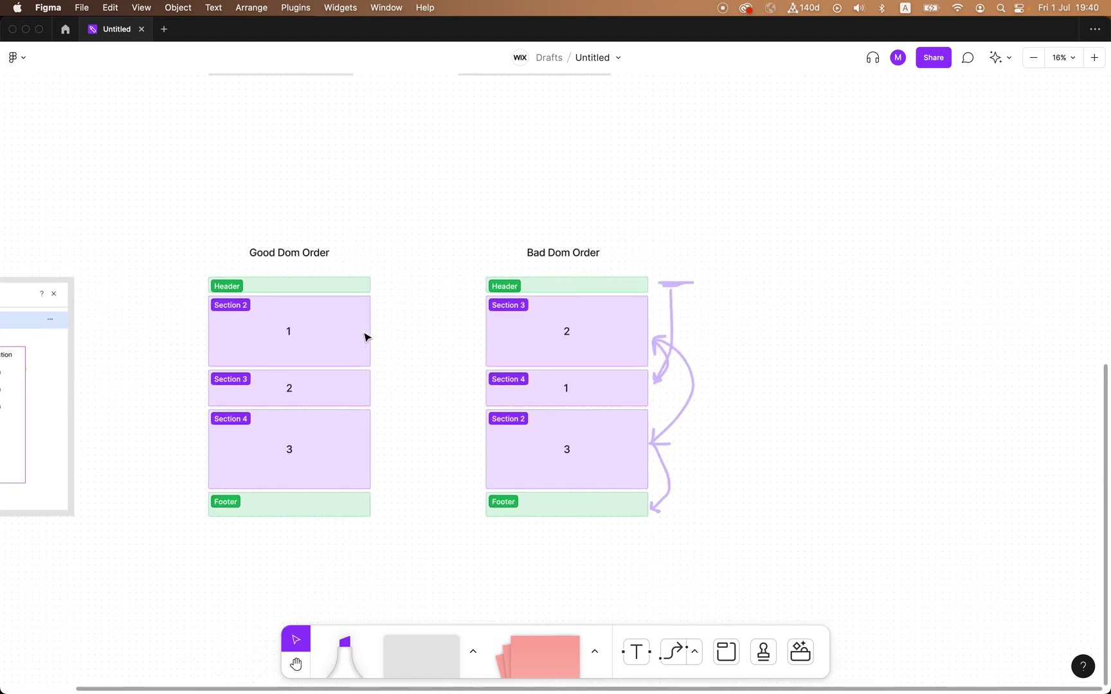
scroll(364, 336, up, 3)
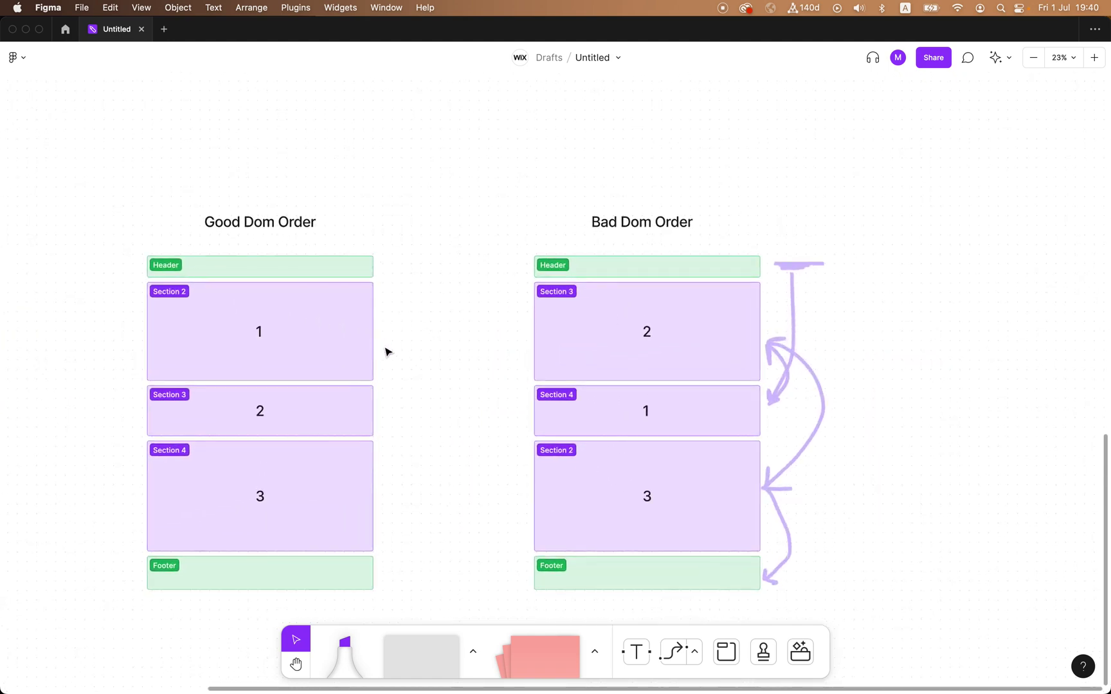
key(super+Tab)
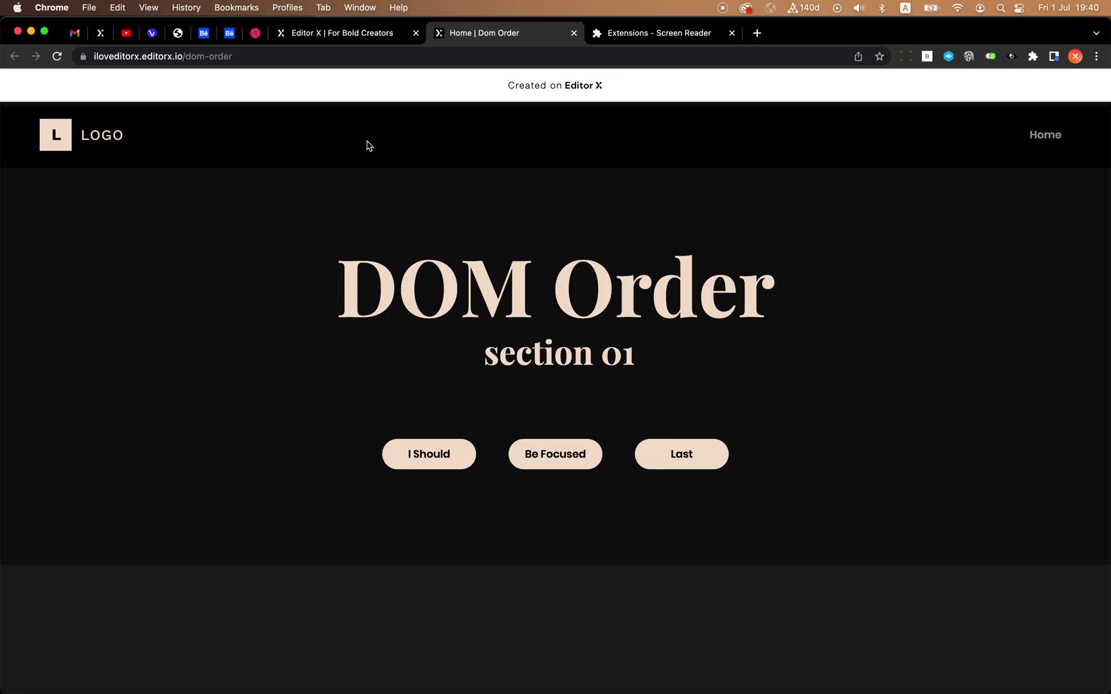
Step: In the Editor X tab, close the Layers panel and select sections 01 and 03
click(342, 33)
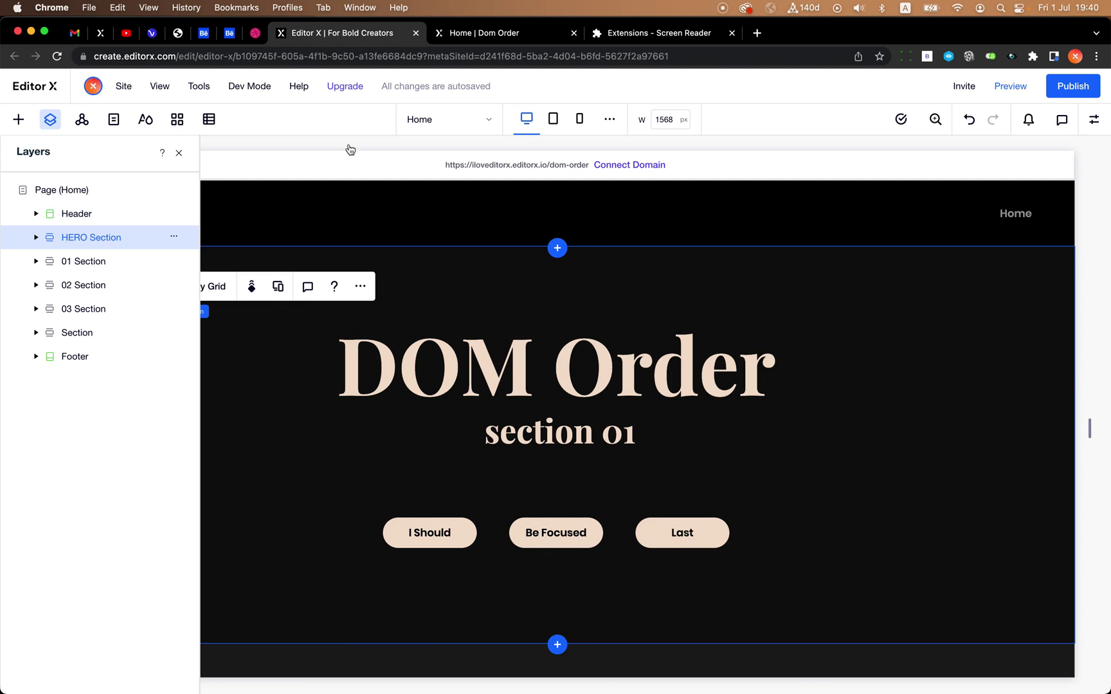
click(178, 153)
scroll(278, 405, down, 5)
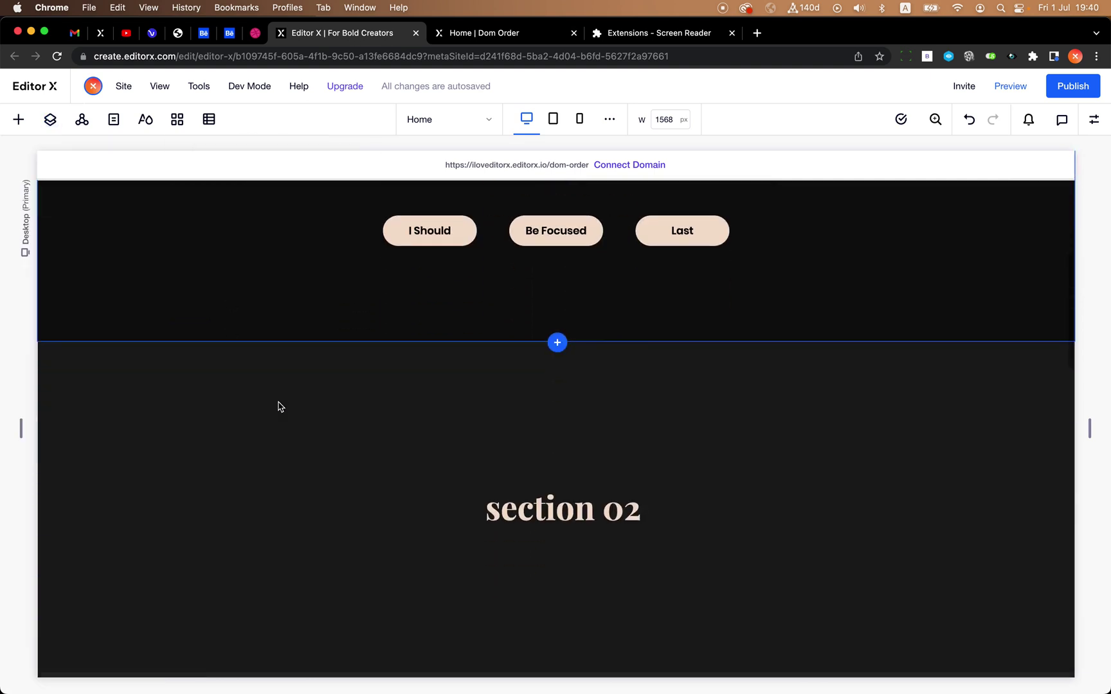
scroll(278, 405, down, 6)
scroll(278, 404, up, 4)
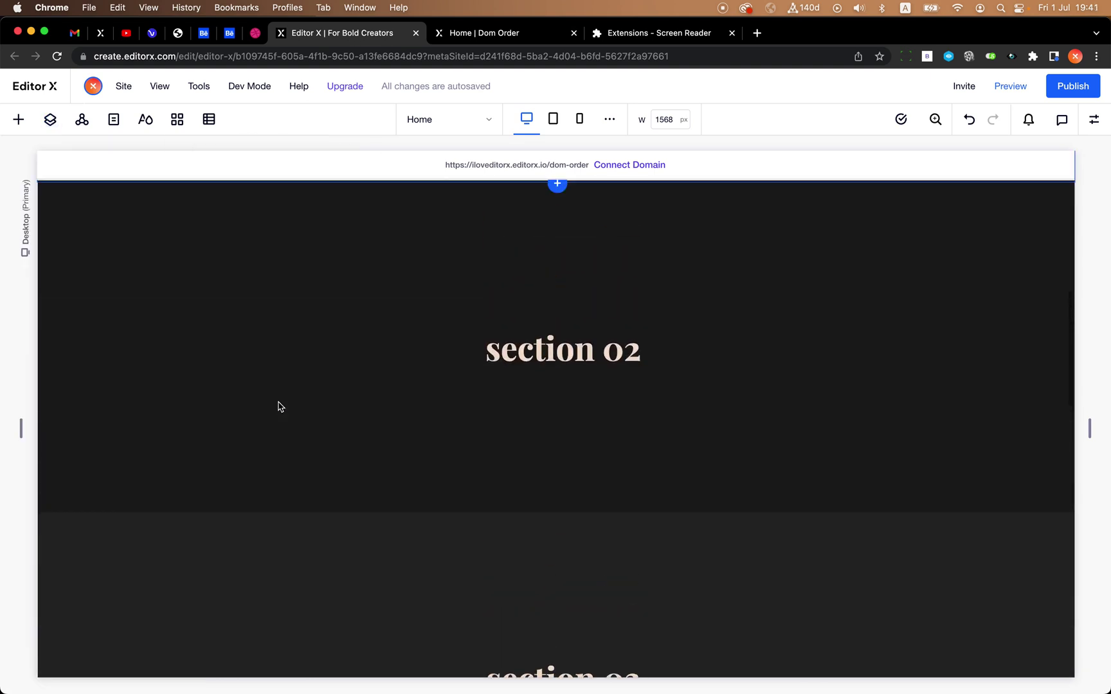
scroll(278, 405, up, 6)
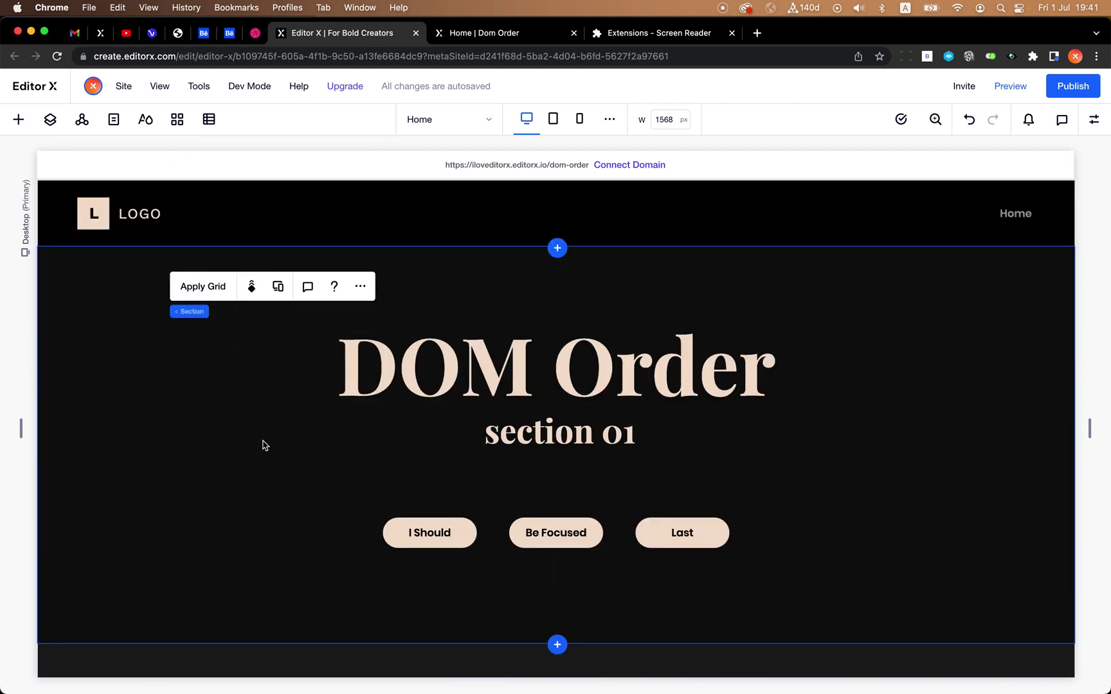
click(205, 516)
scroll(205, 516, down, 4)
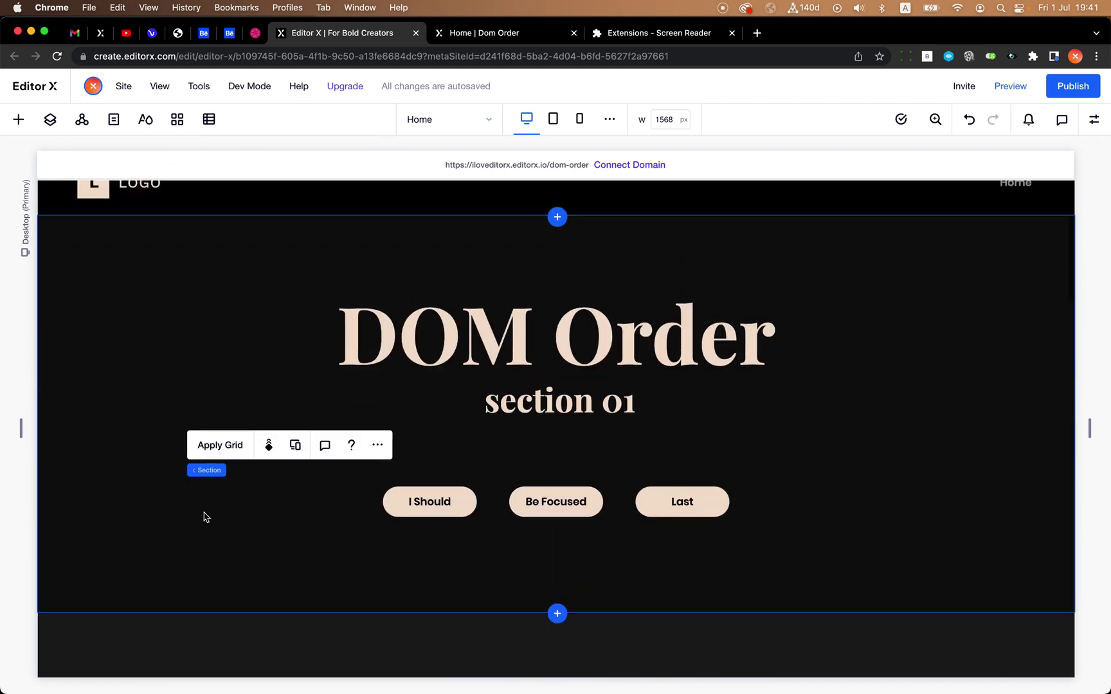
scroll(205, 516, up, 2)
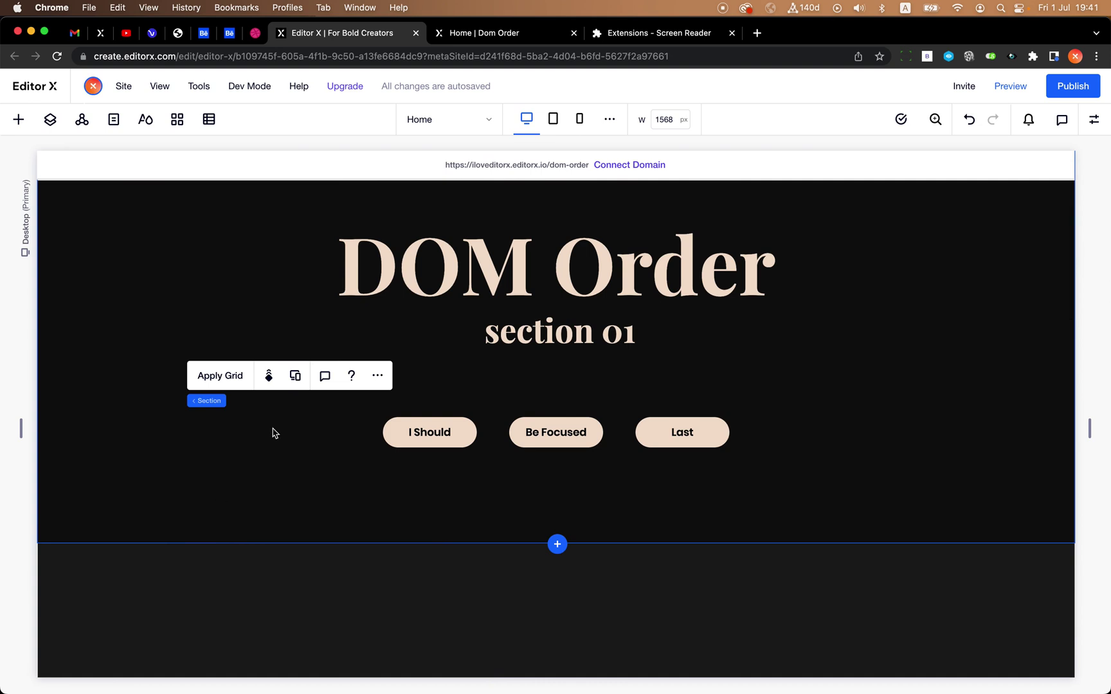
scroll(240, 453, down, 8)
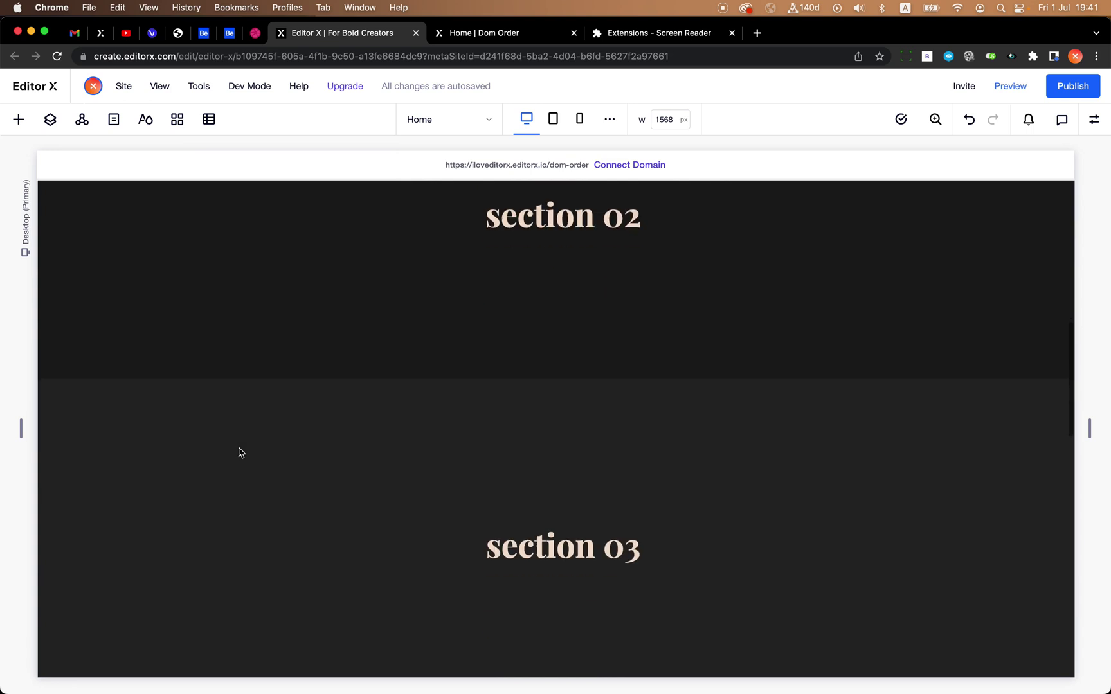
scroll(240, 452, down, 1)
click(241, 445)
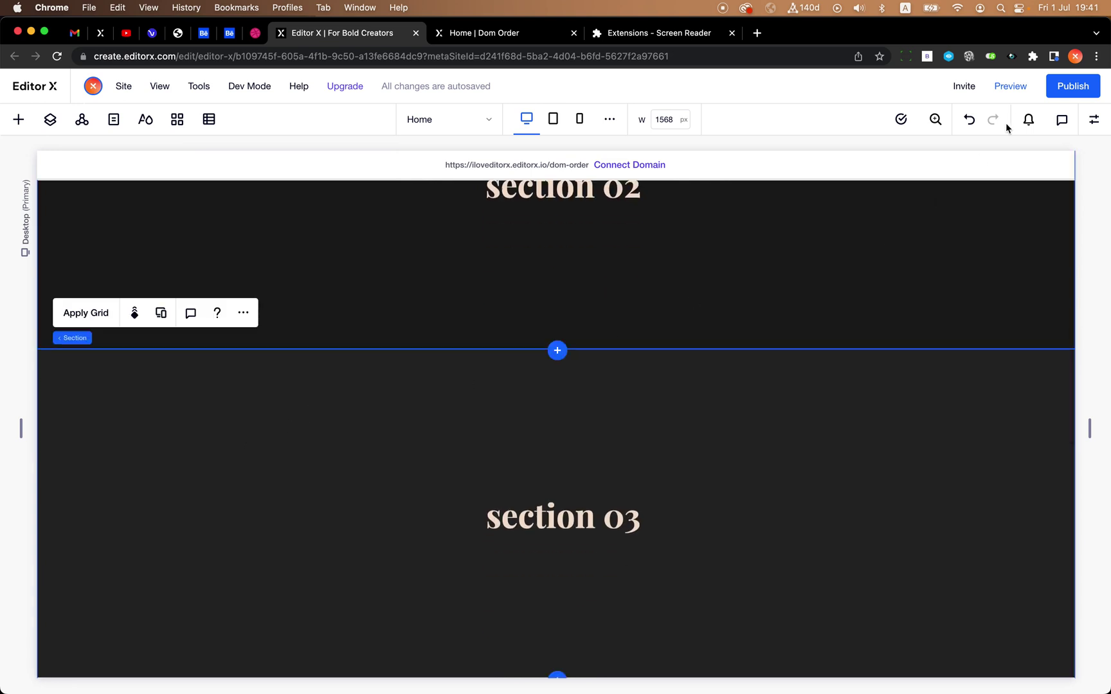
Step: Publish the site, confirm with Done, and return to the Home | Dom Order tab
click(1072, 85)
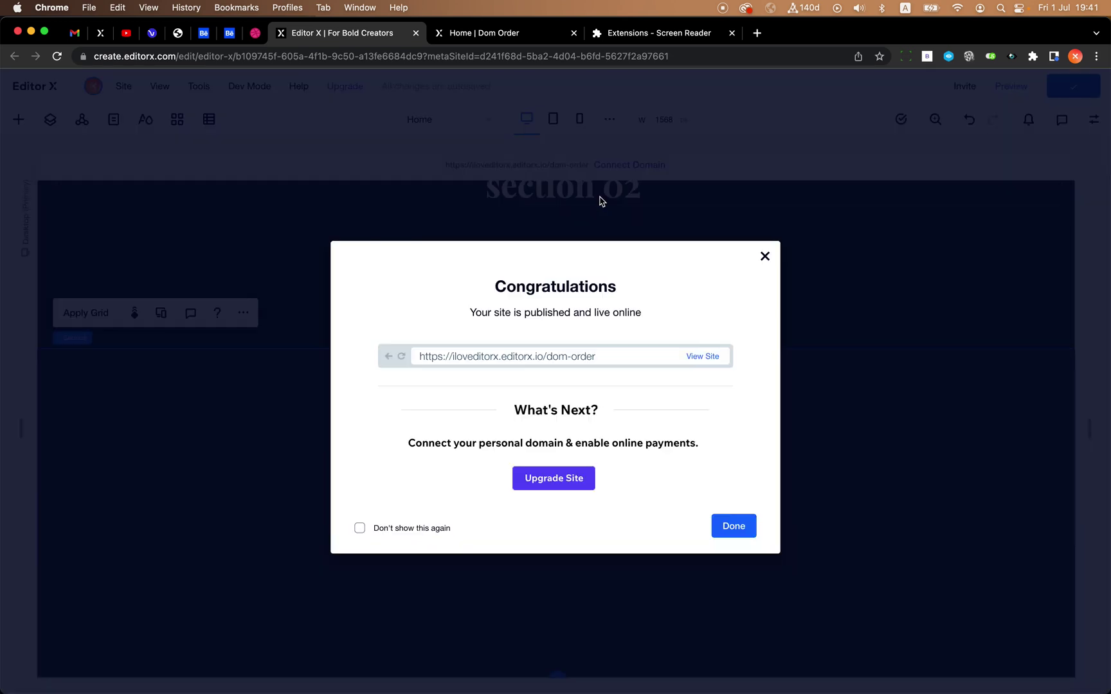
click(508, 204)
click(486, 33)
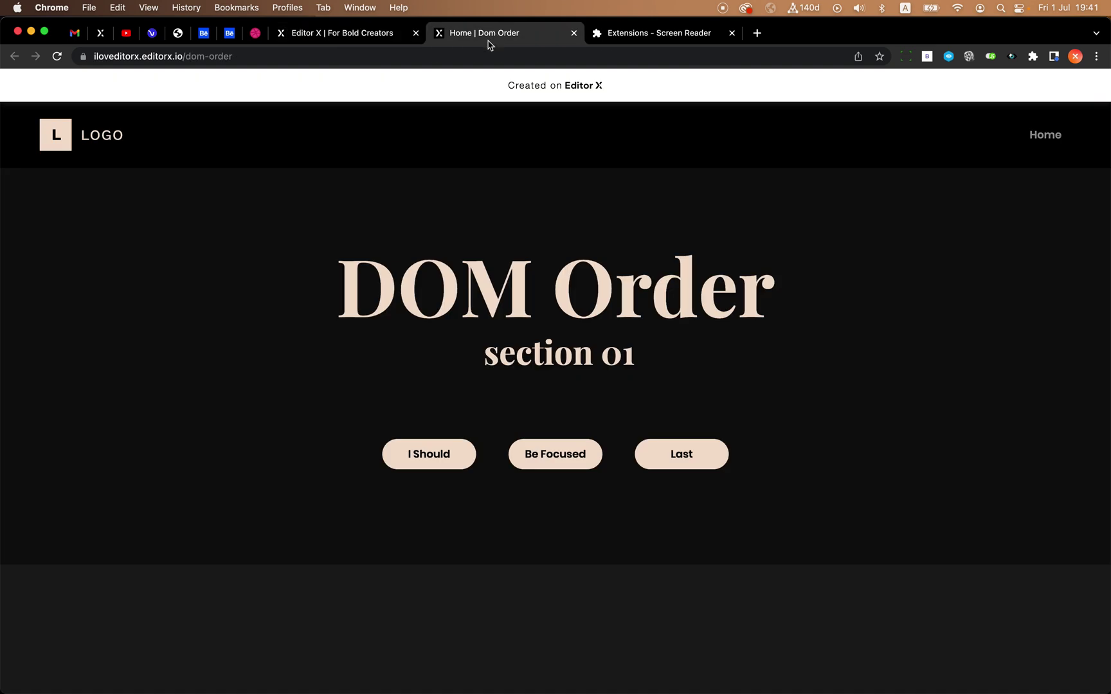
click(439, 56)
key(Return)
key(super+alt+j)
click(813, 80)
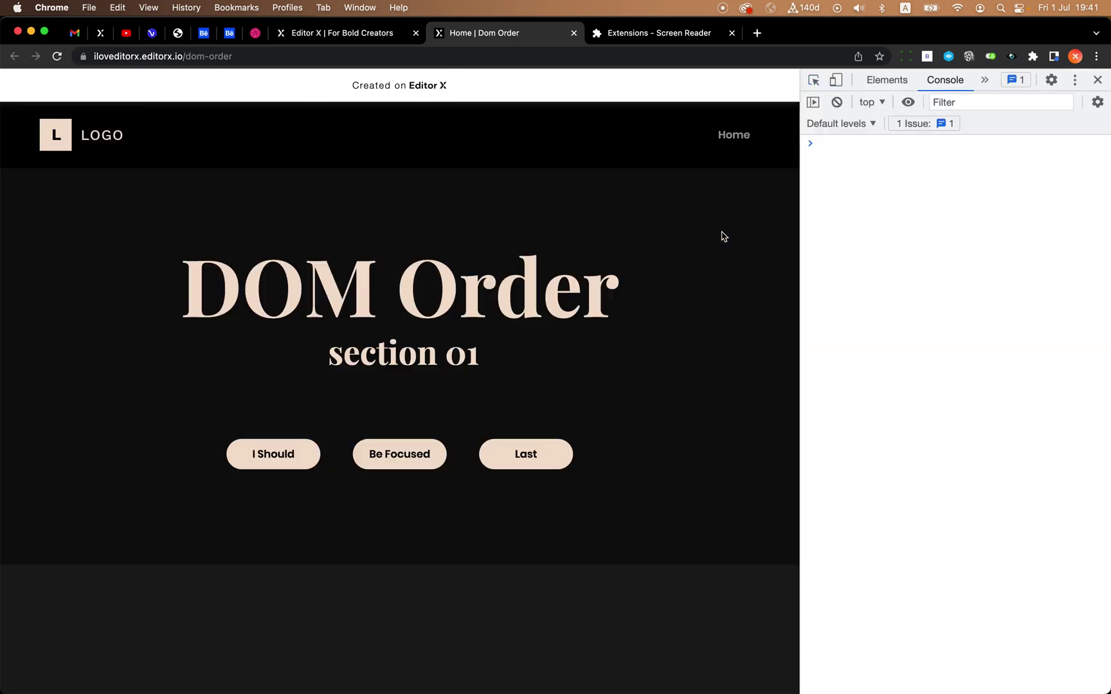
click(720, 238)
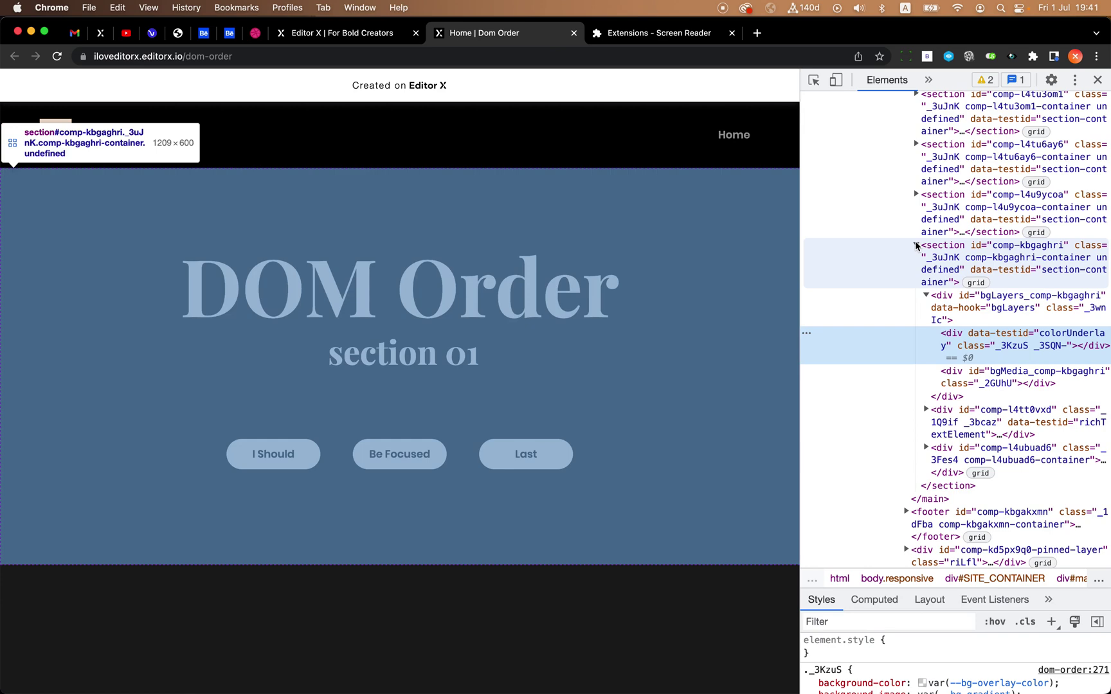
click(916, 245)
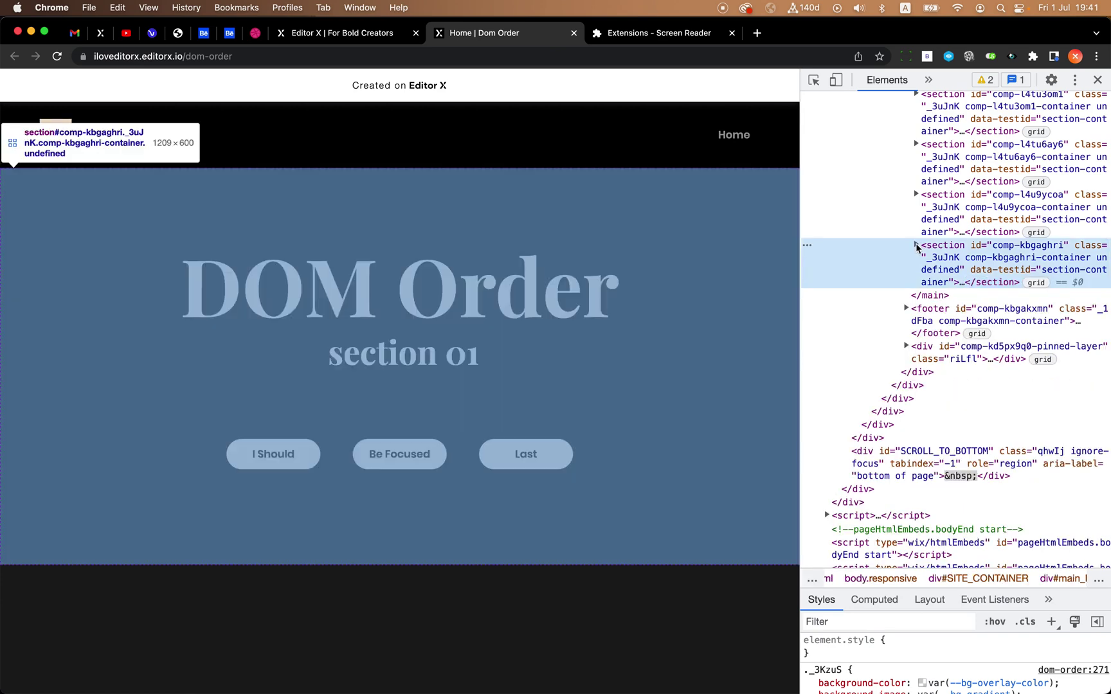
scroll(972, 213, up, 3)
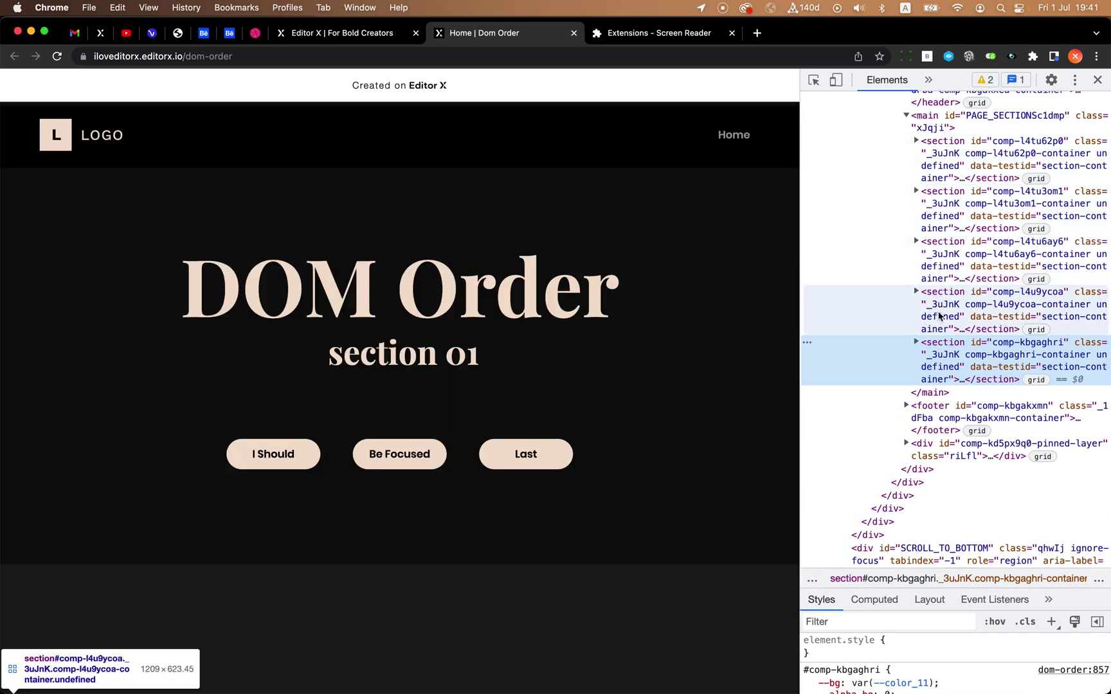
scroll(675, 283, down, 10)
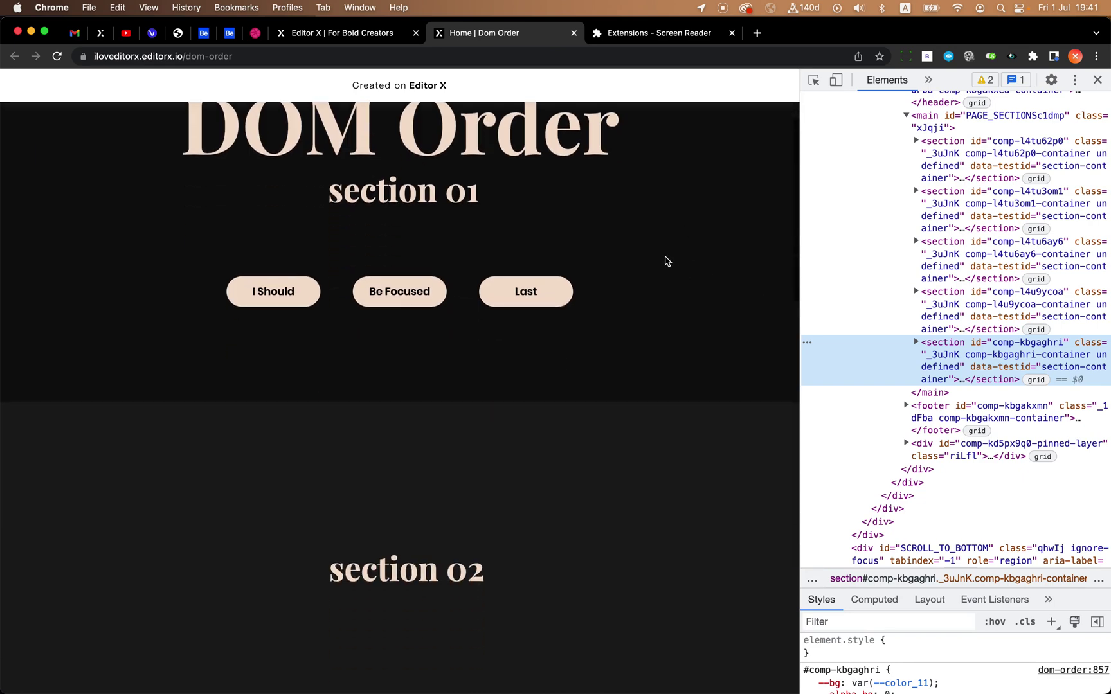
scroll(667, 261, down, 12)
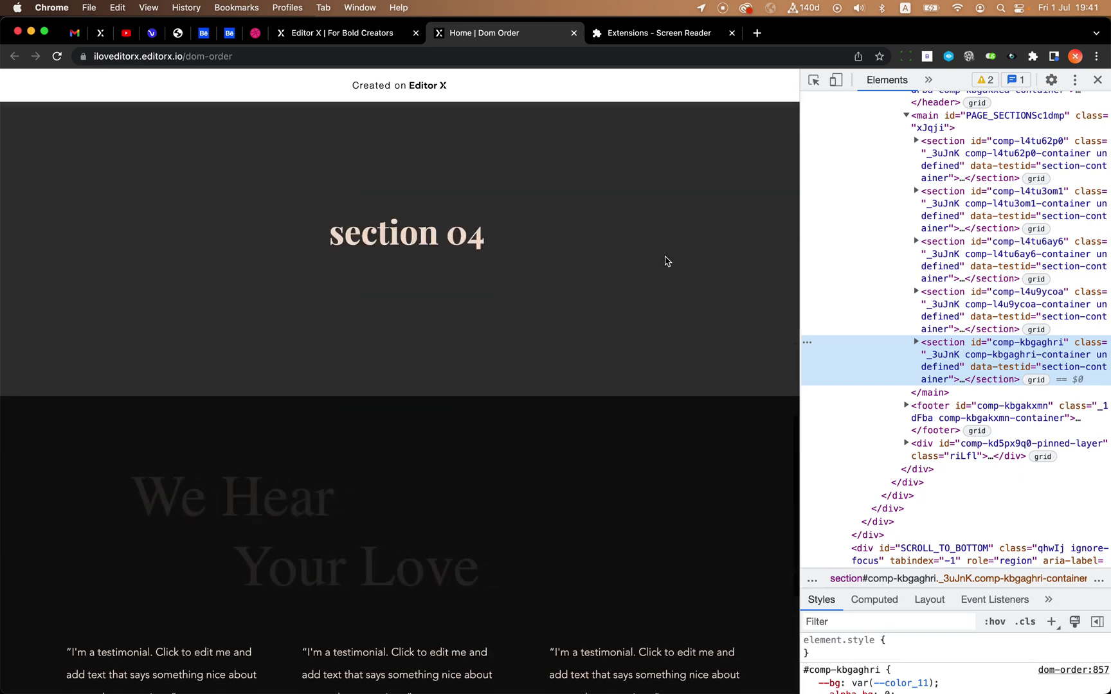
scroll(650, 373, up, 20)
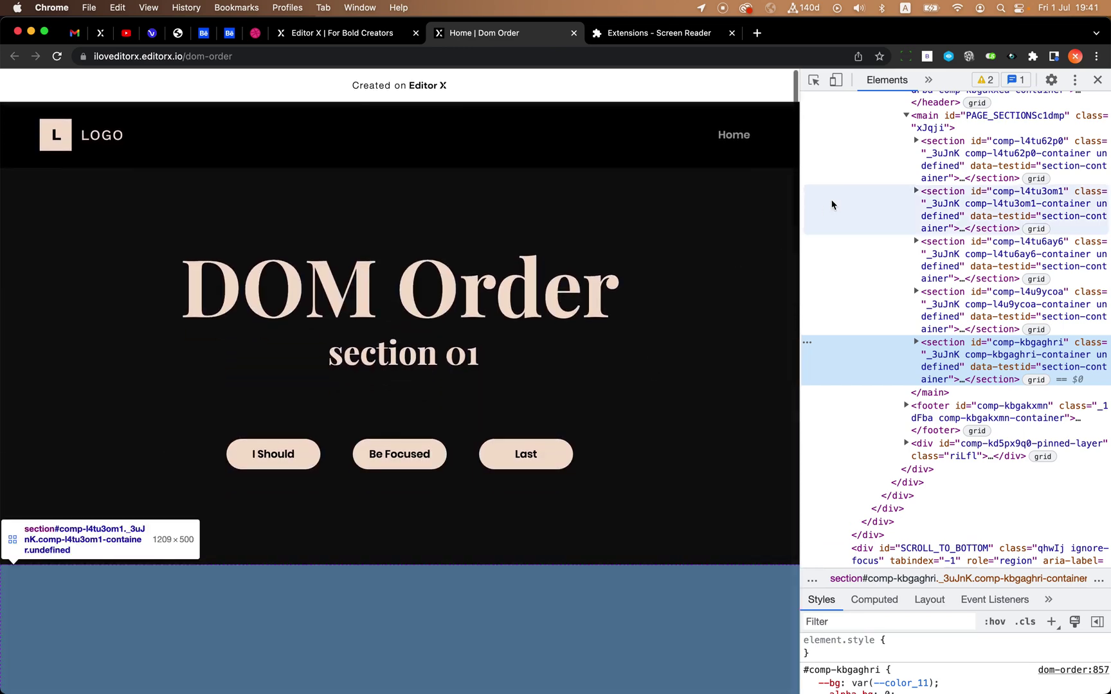
scroll(921, 170, up, 2)
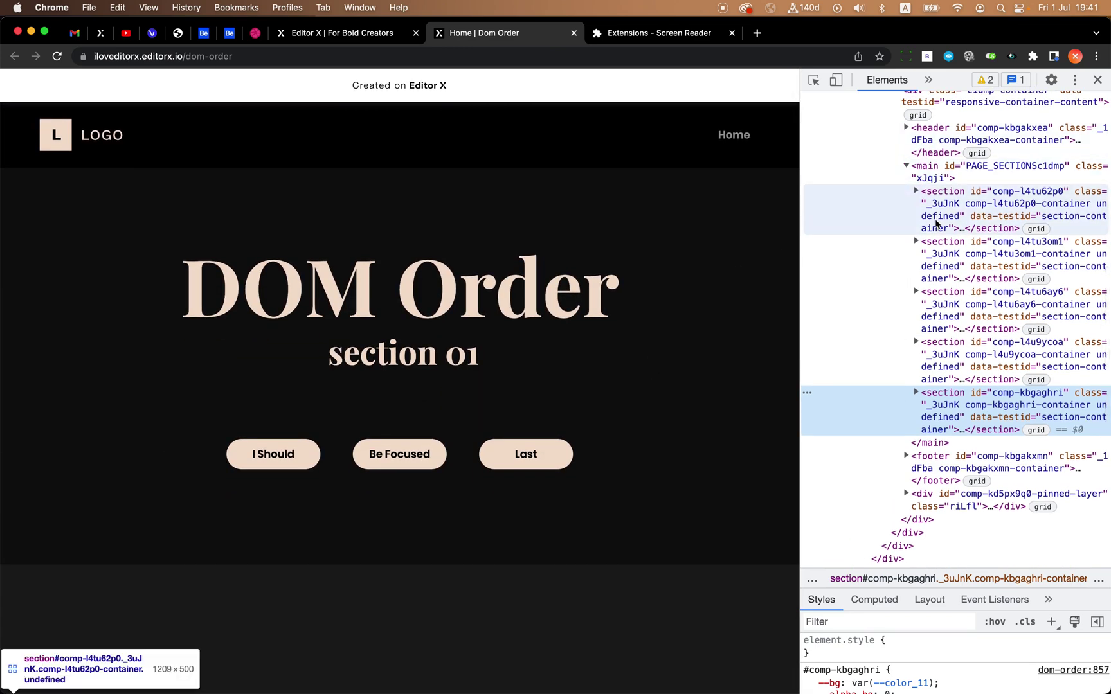
click(934, 215)
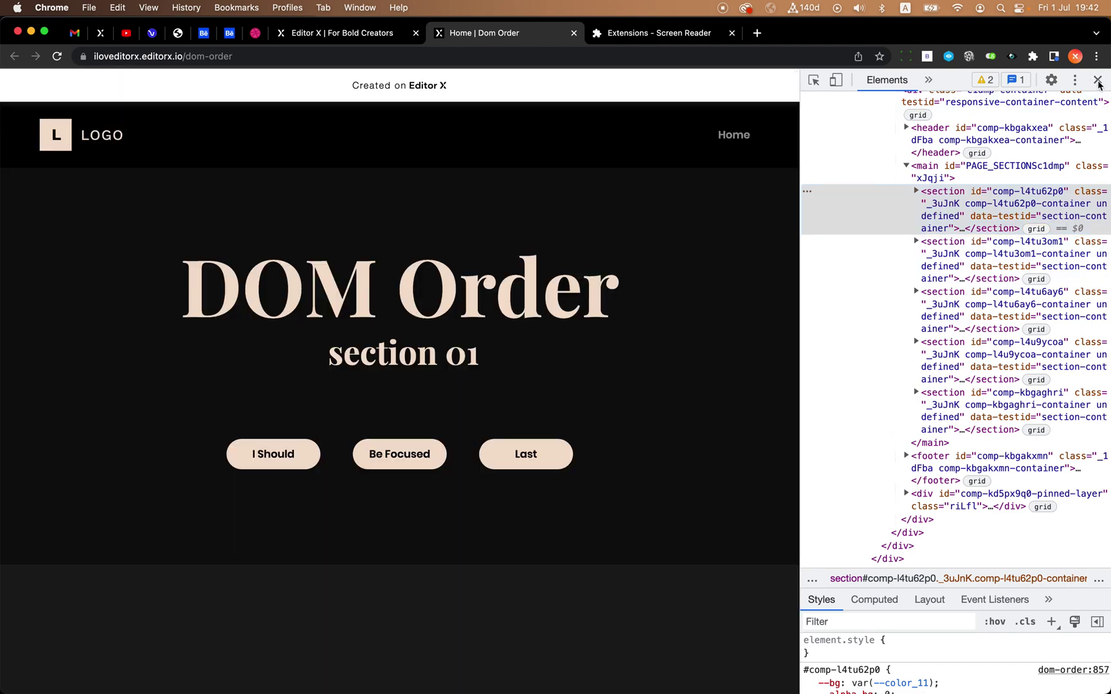
click(1098, 80)
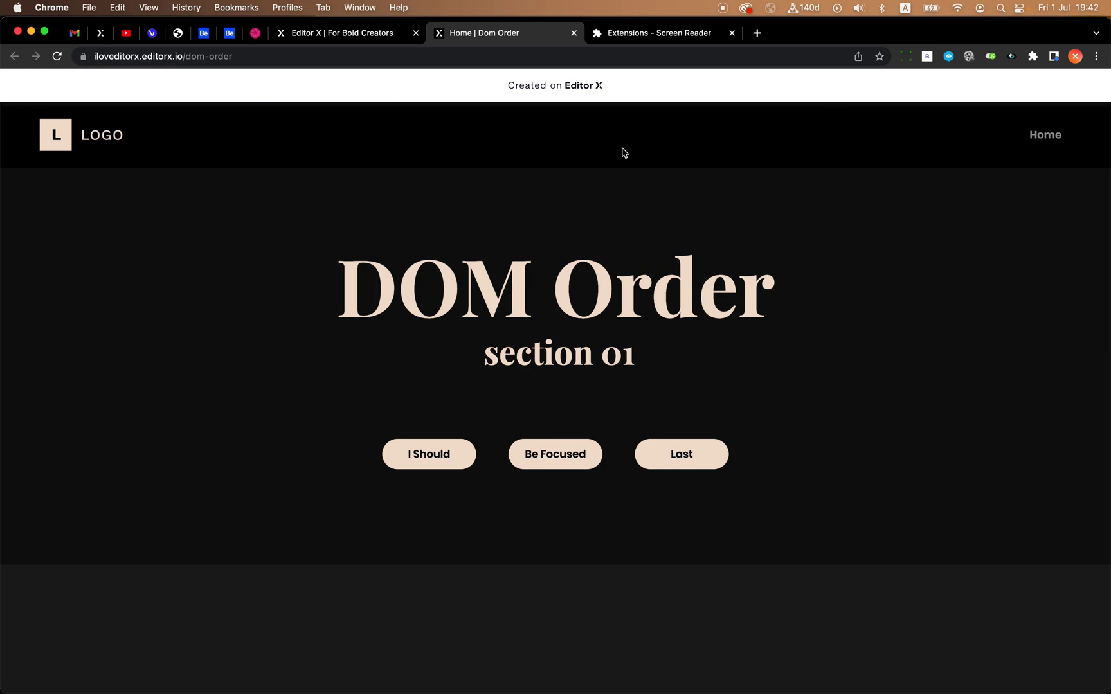
click(651, 36)
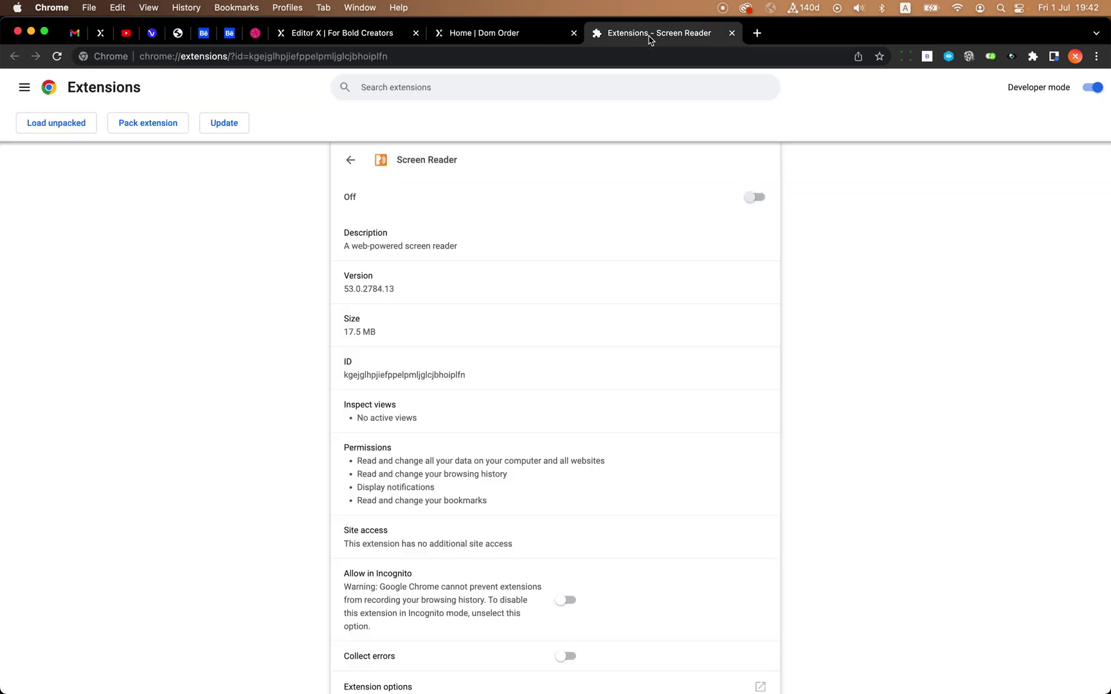
click(753, 200)
click(504, 36)
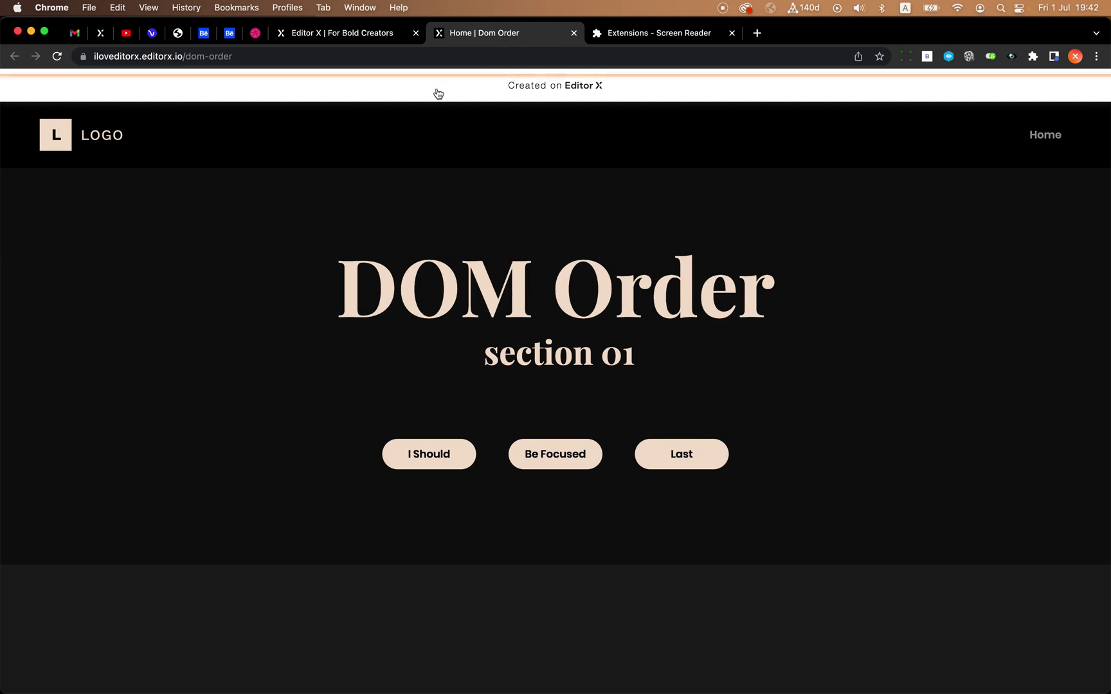
key(Tab)
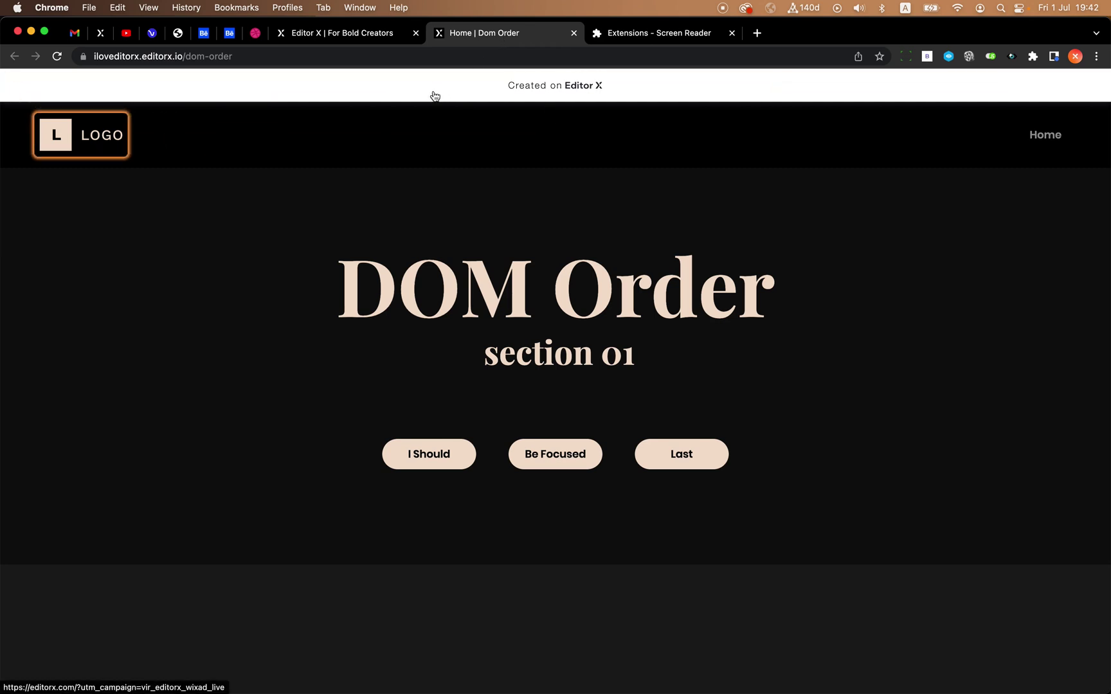
key(Tab)
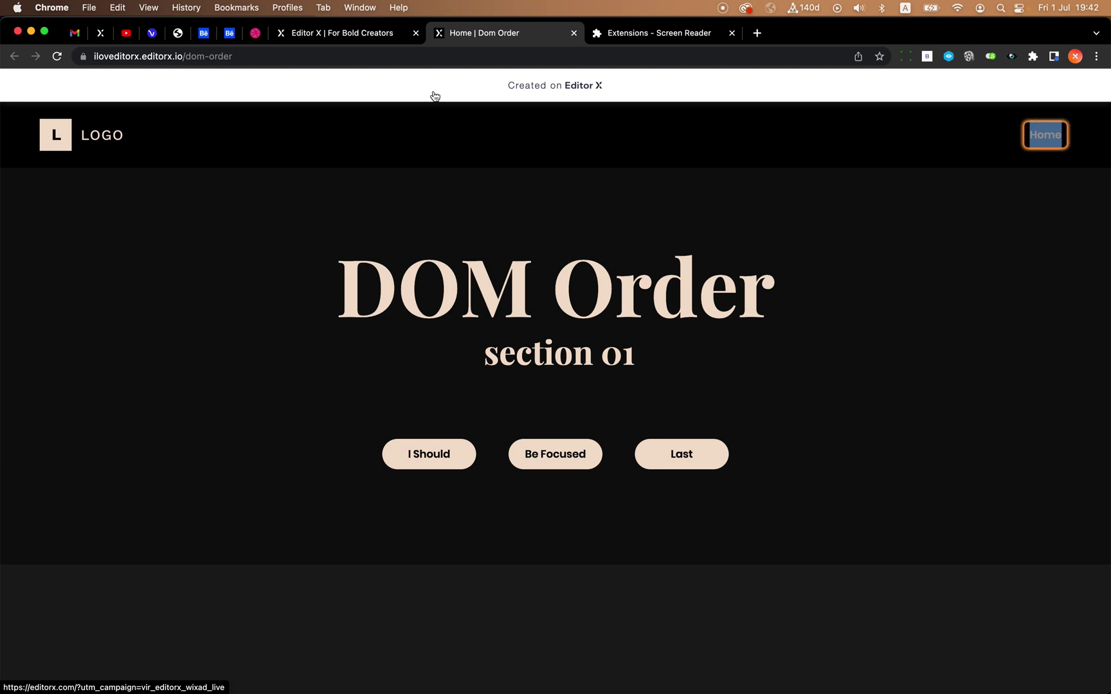
key(Tab)
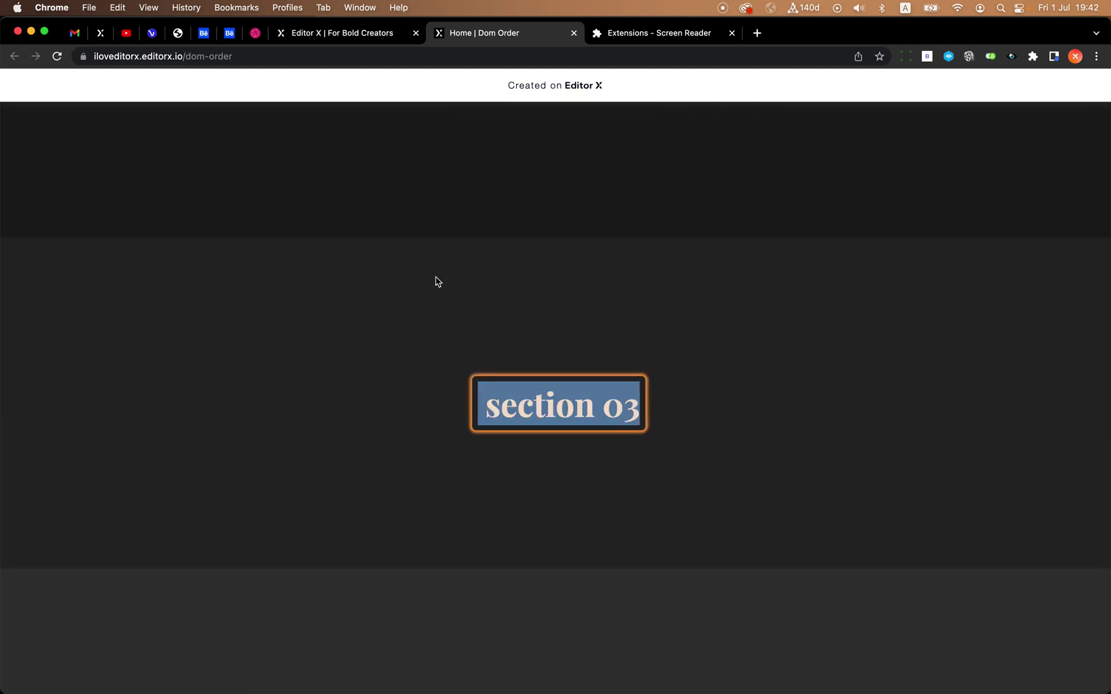
key(super+r)
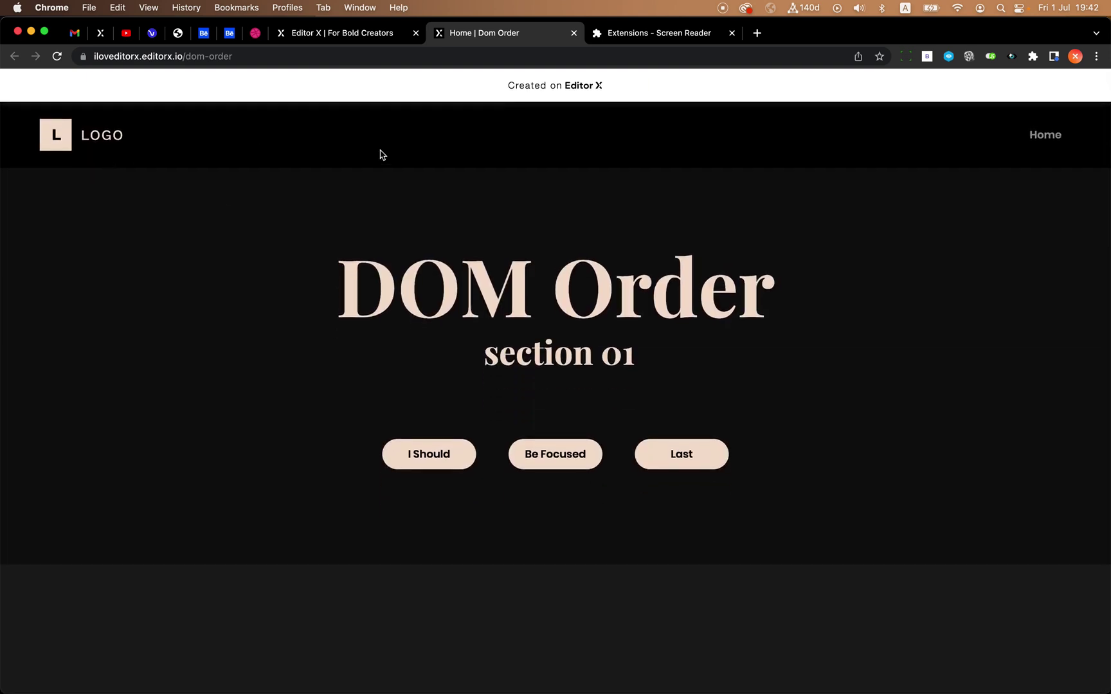
scroll(365, 163, down, 2)
key(Tab)
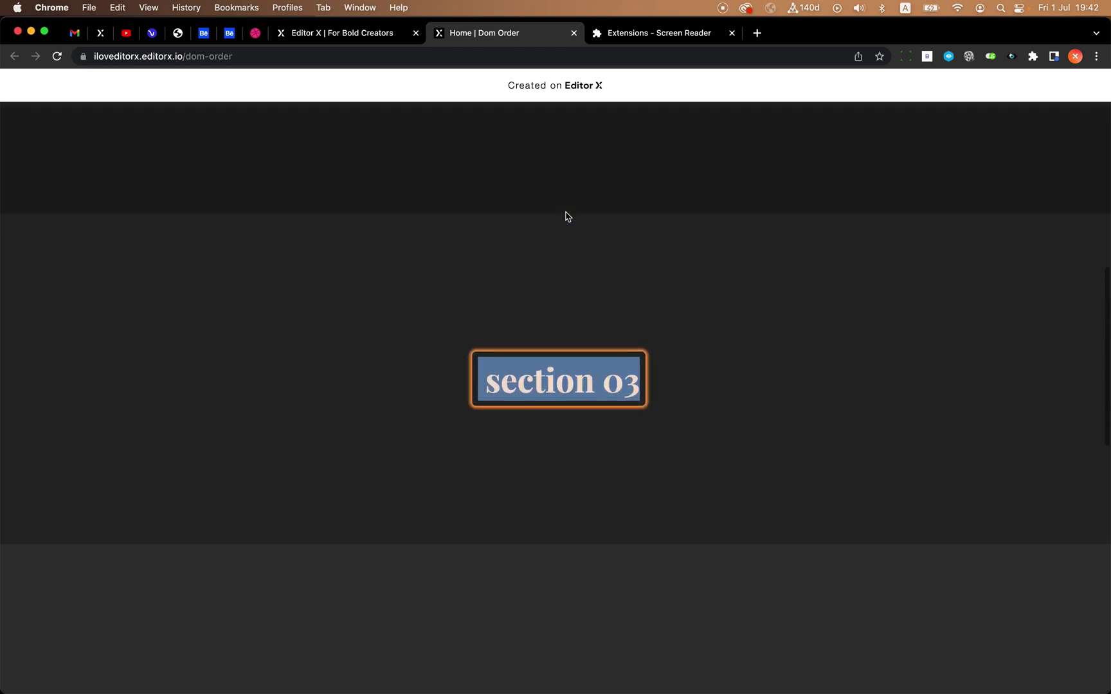
key(super+r)
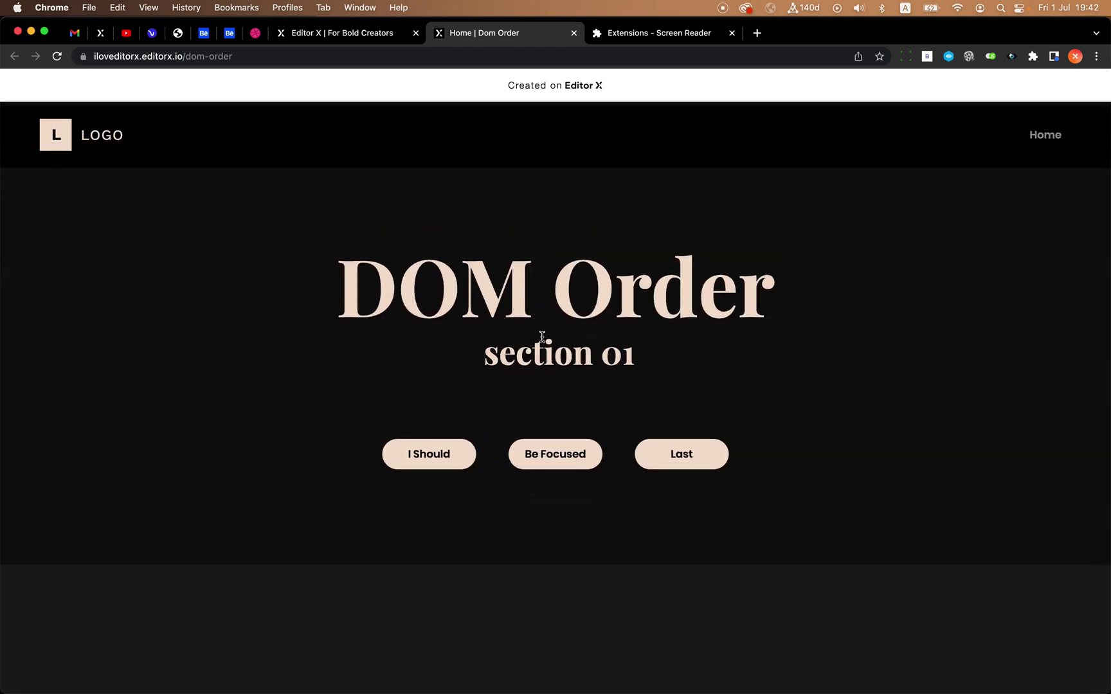
key(Tab)
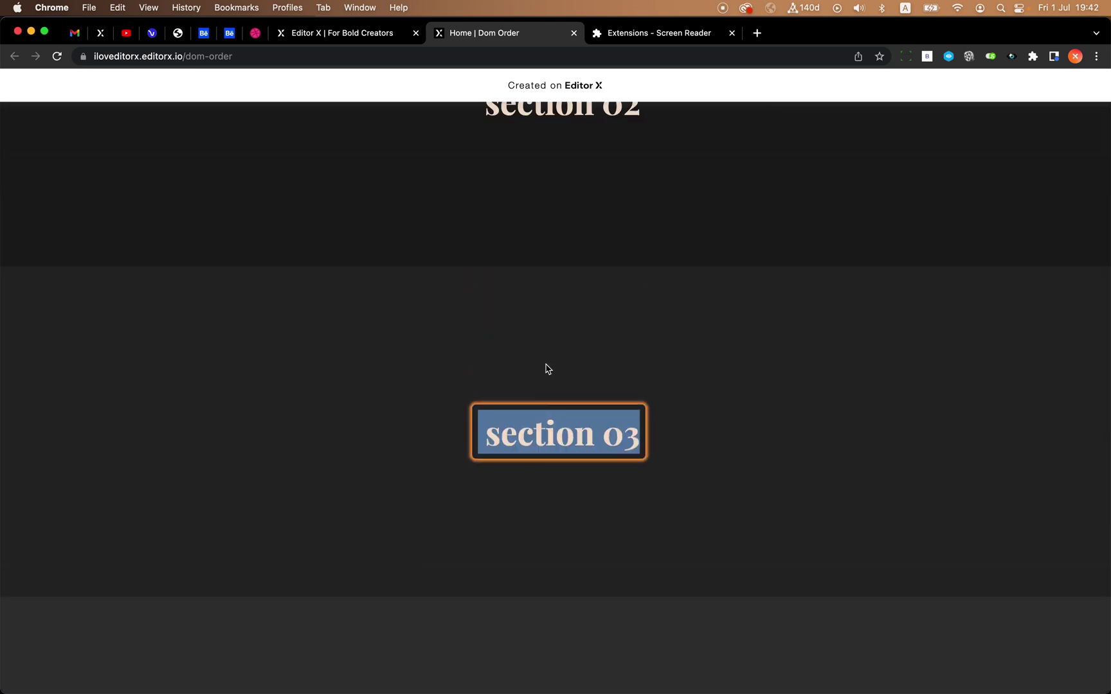
key(shift+Tab)
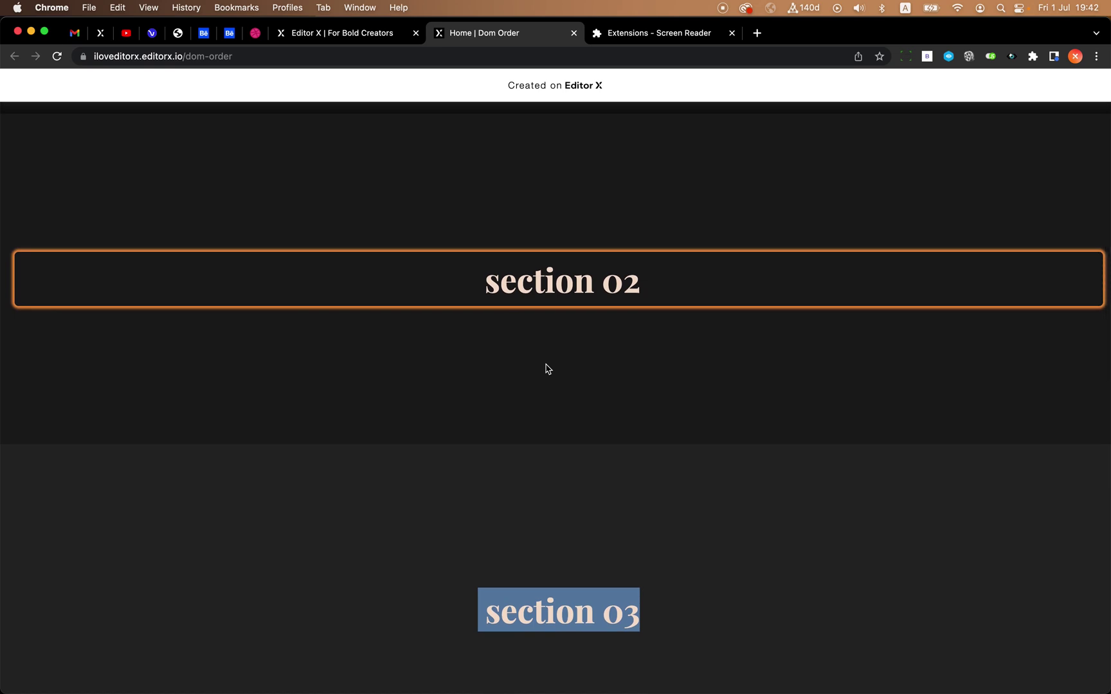
key(Tab)
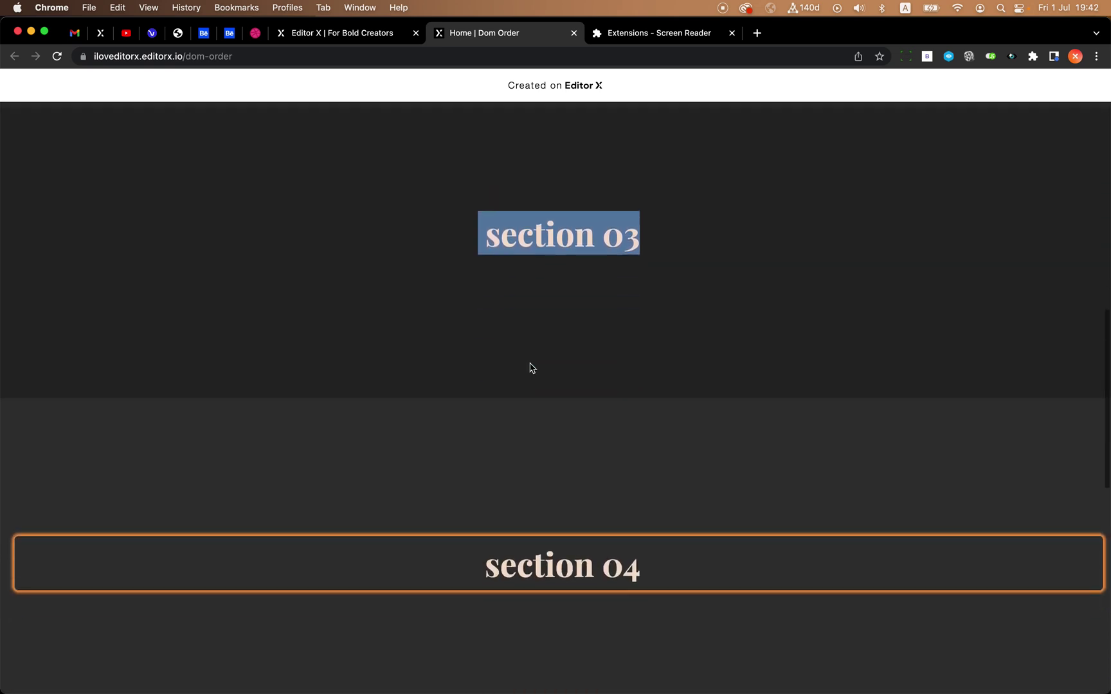
key(Tab)
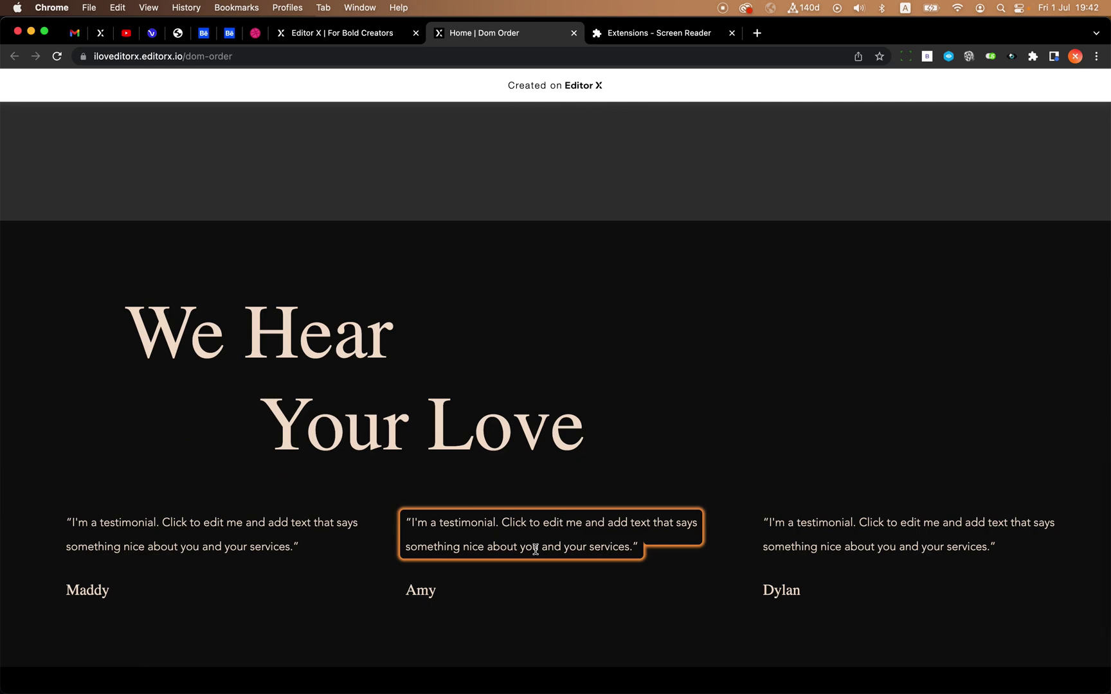
key(shift+Tab)
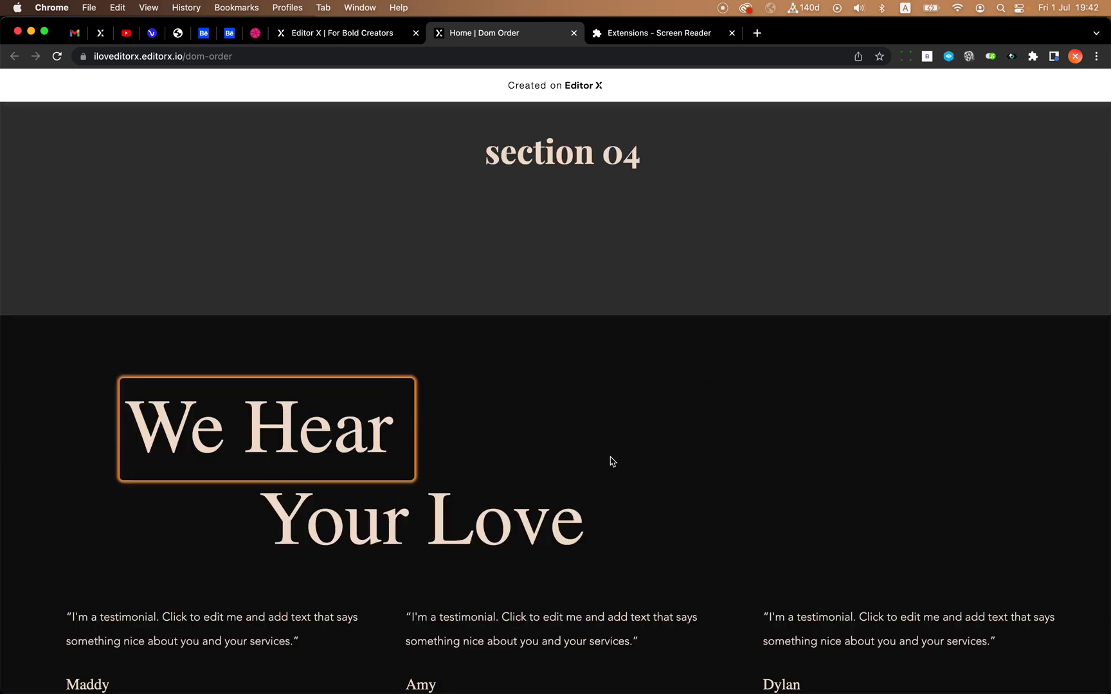
click(674, 36)
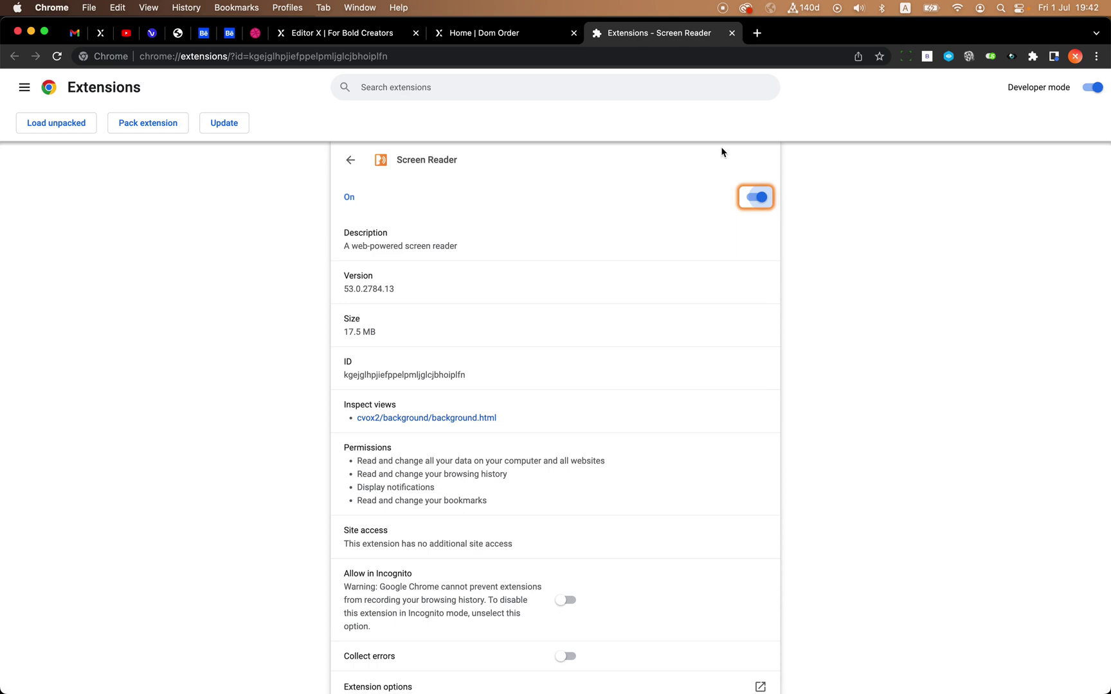
click(759, 197)
click(508, 35)
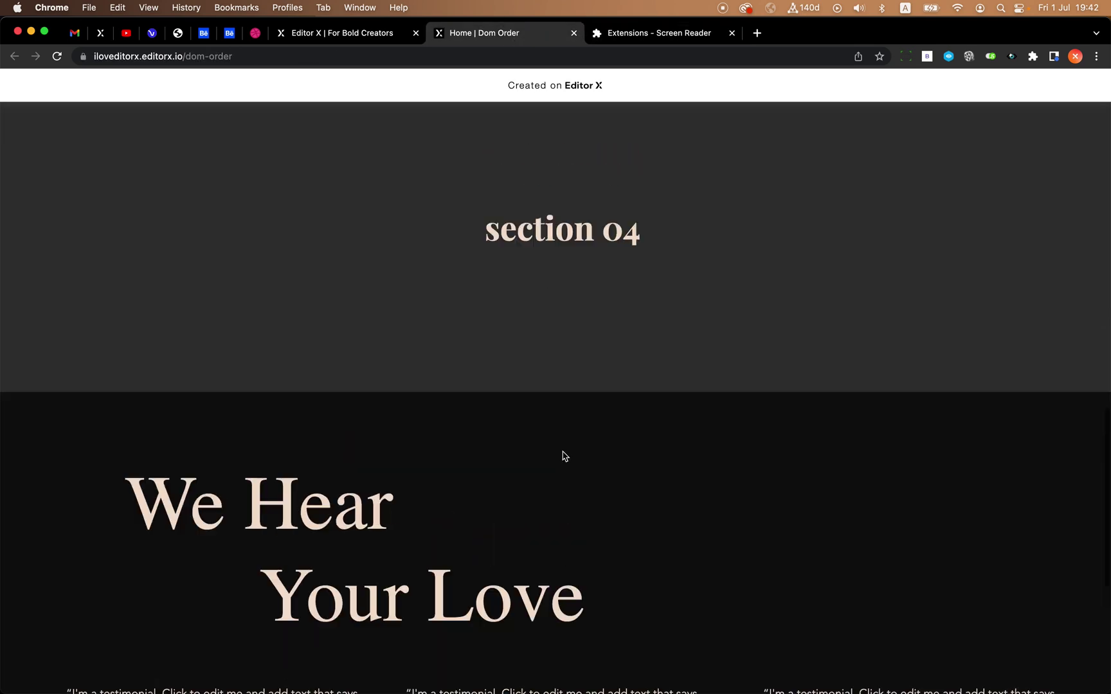
key(super+r)
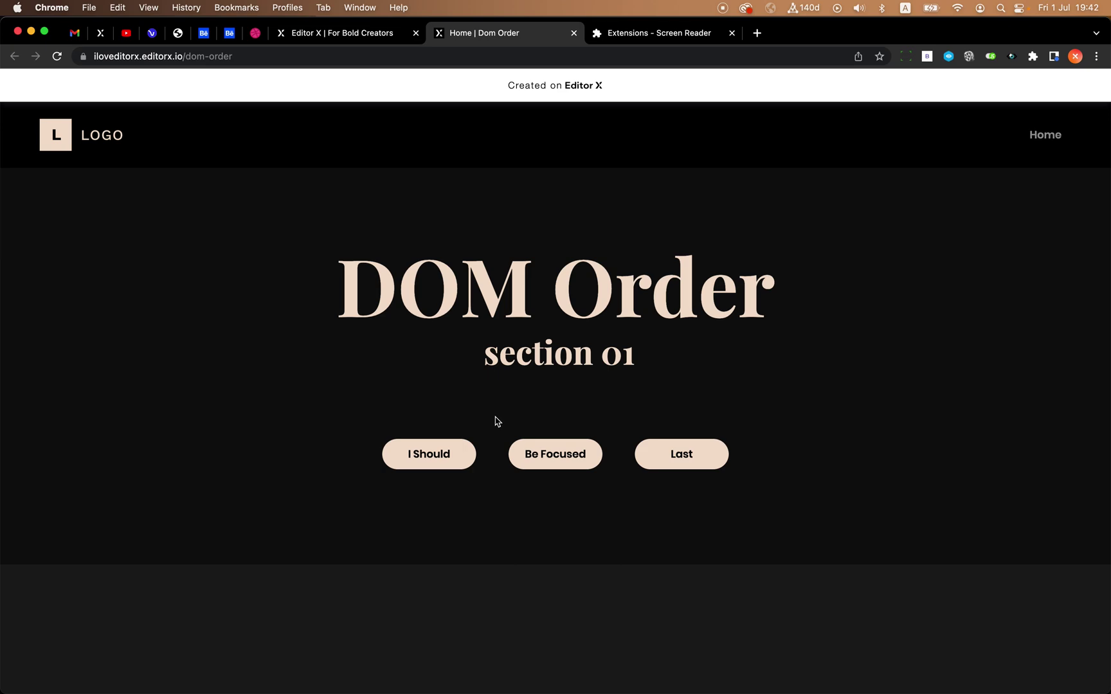
key(super+Tab)
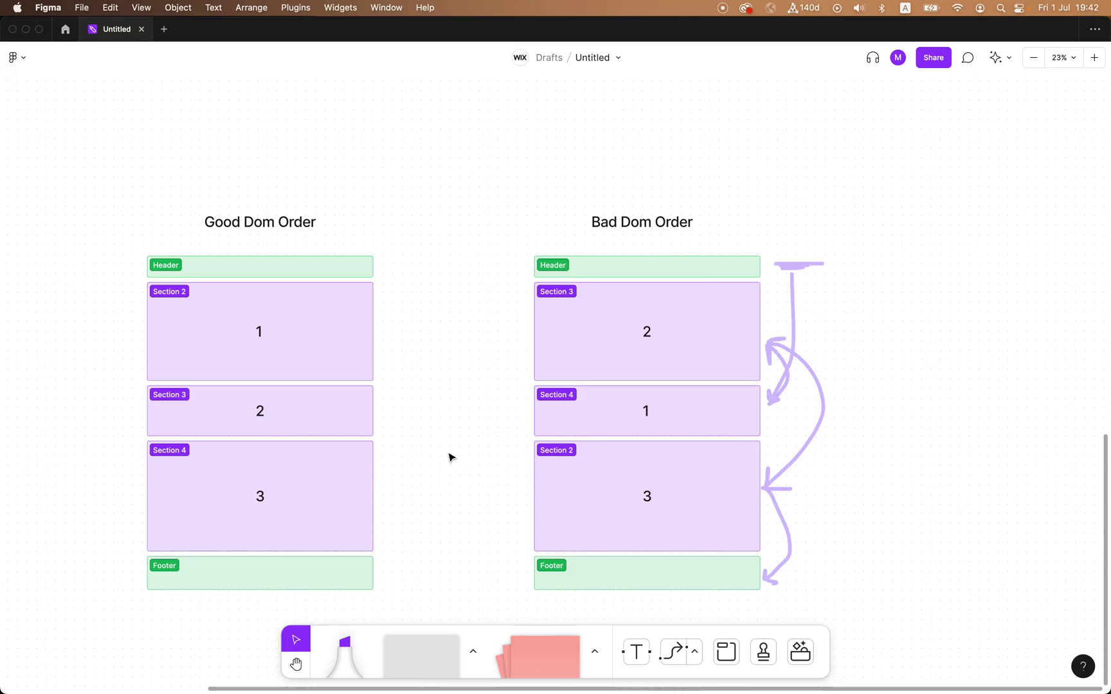
scroll(454, 452, left, 10)
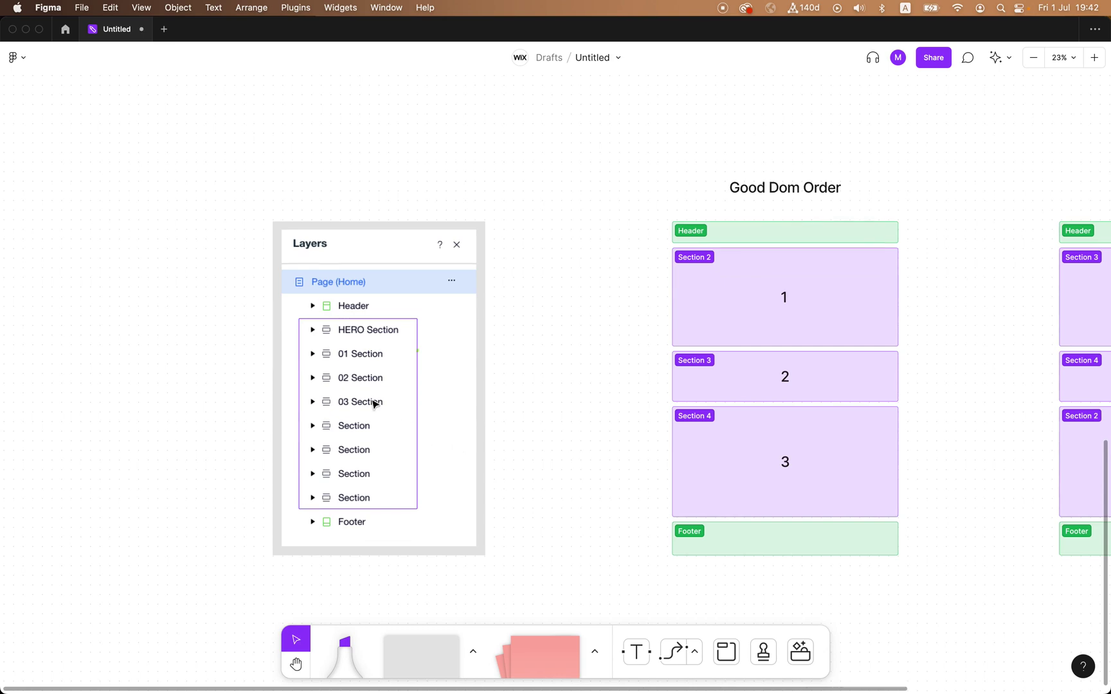
scroll(374, 404, up, 5)
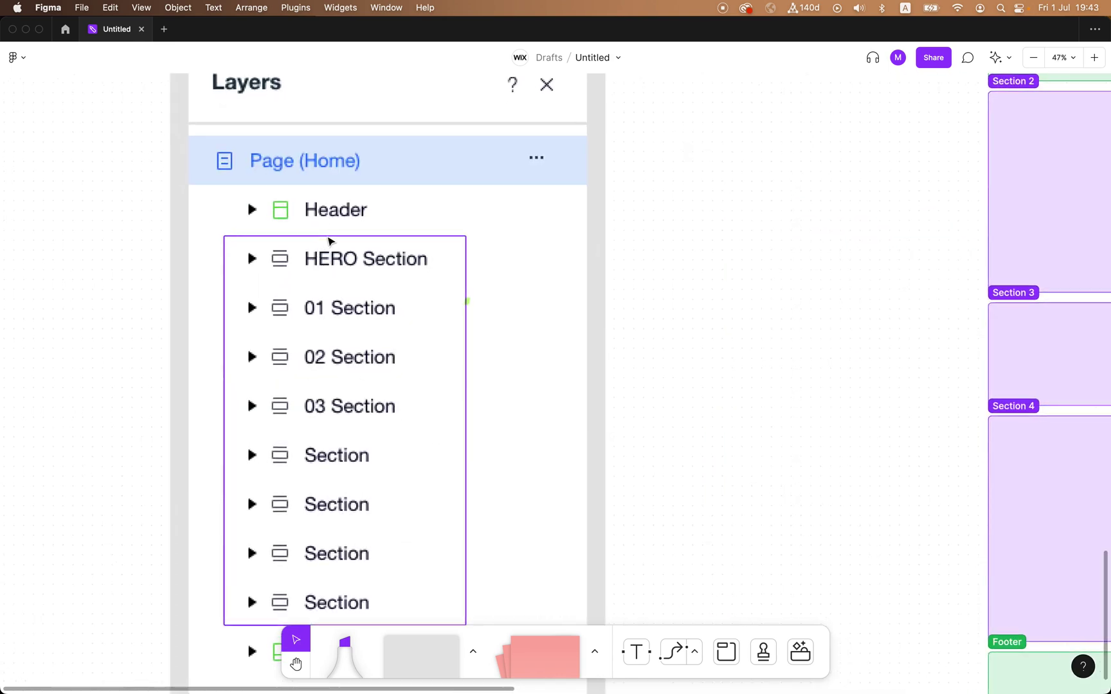
scroll(372, 379, down, 5)
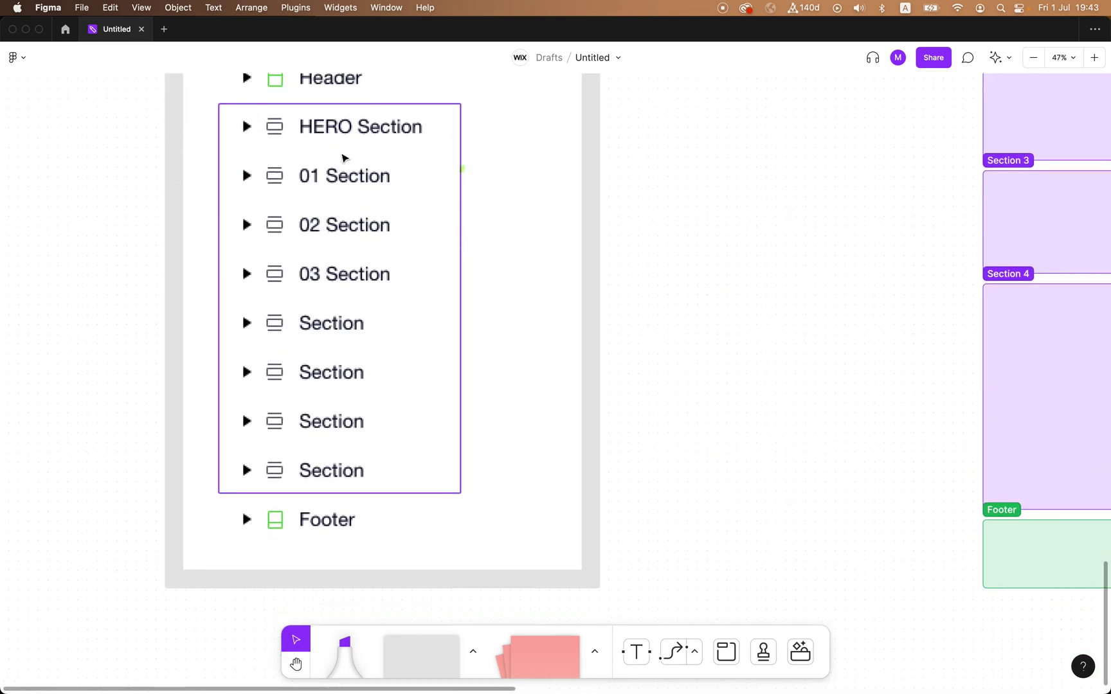
scroll(430, 271, right, 8)
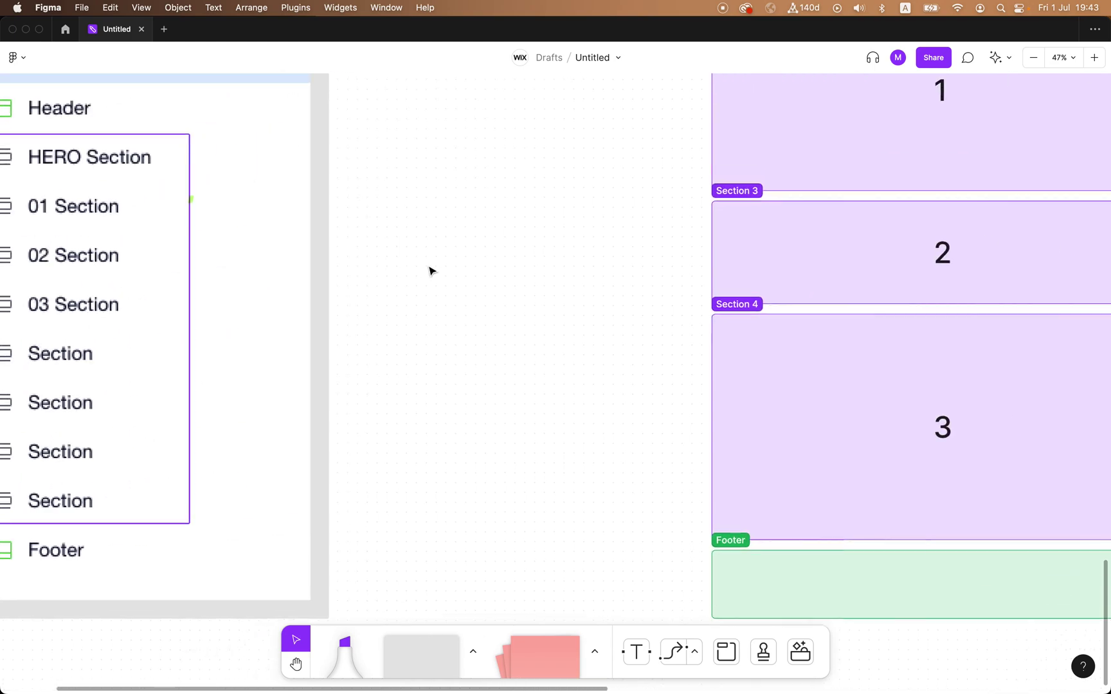
scroll(429, 271, down, 2)
key(super+Tab)
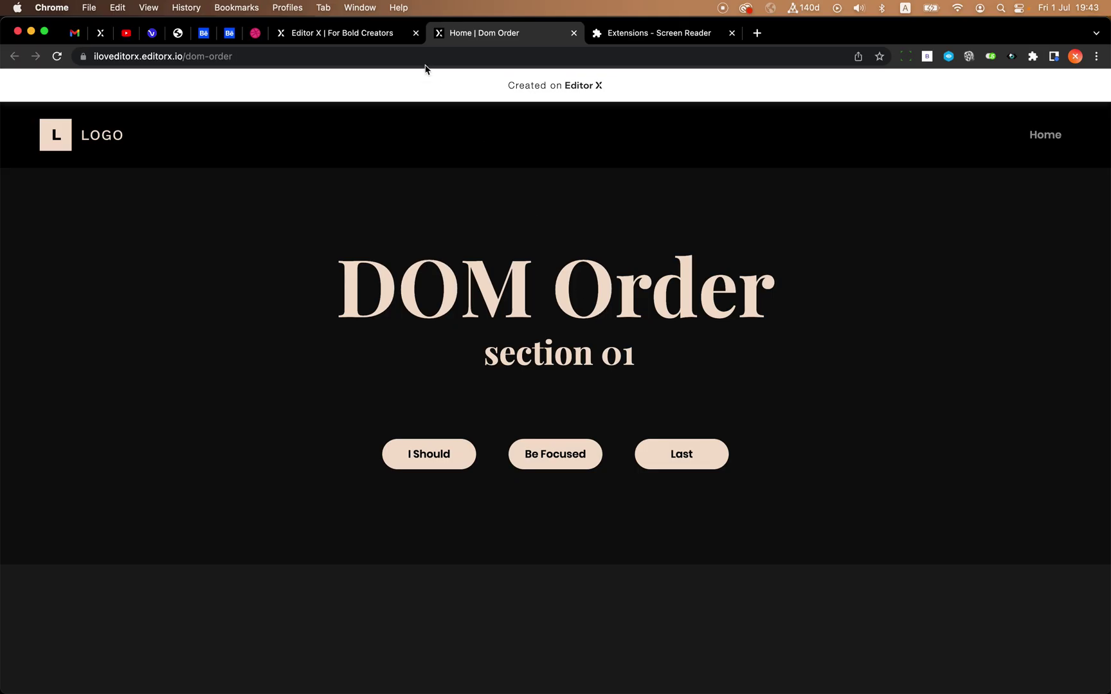
click(379, 36)
Step: Open the Home page's Layers list, then select, expand and collapse HERO Section
scroll(513, 388, up, 15)
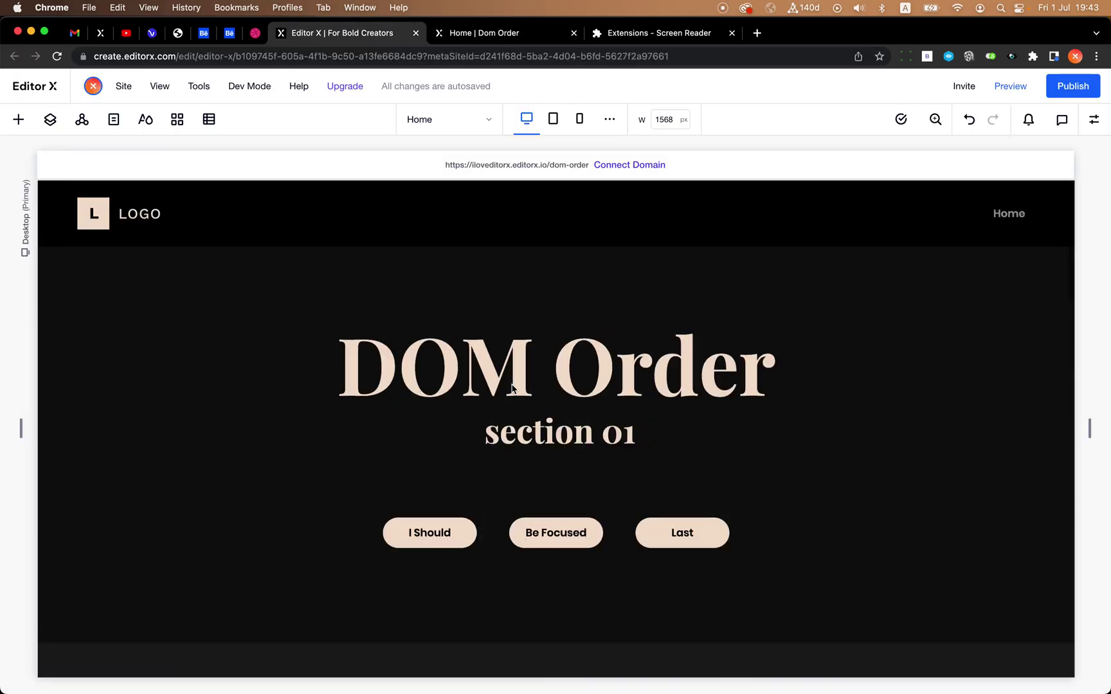
click(50, 120)
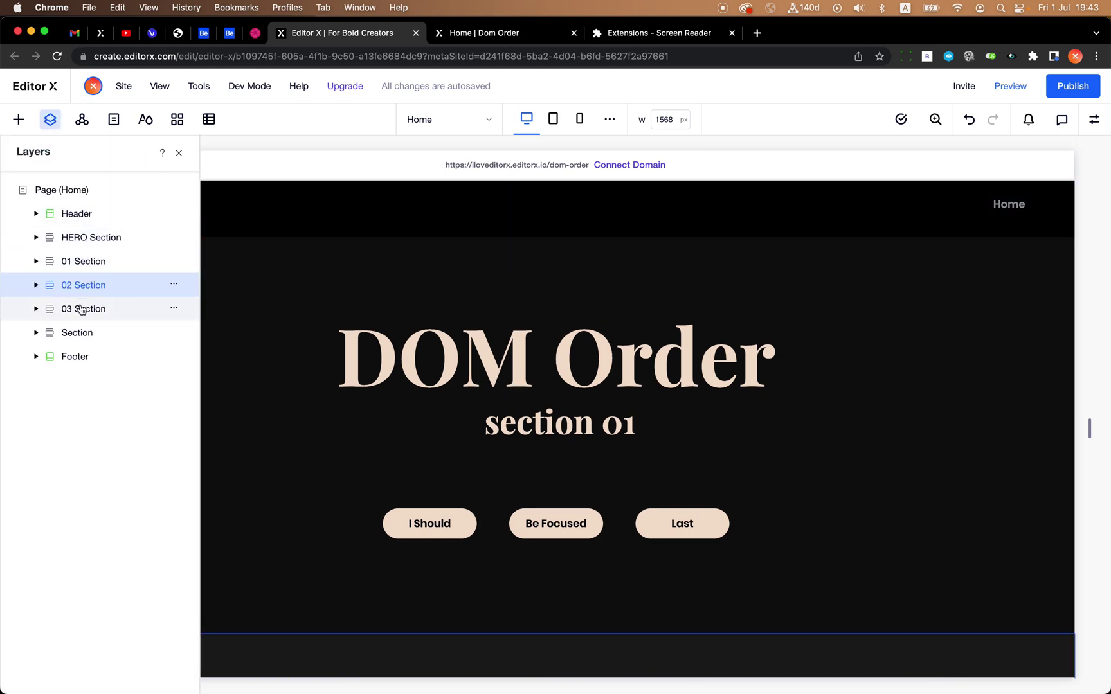
click(287, 375)
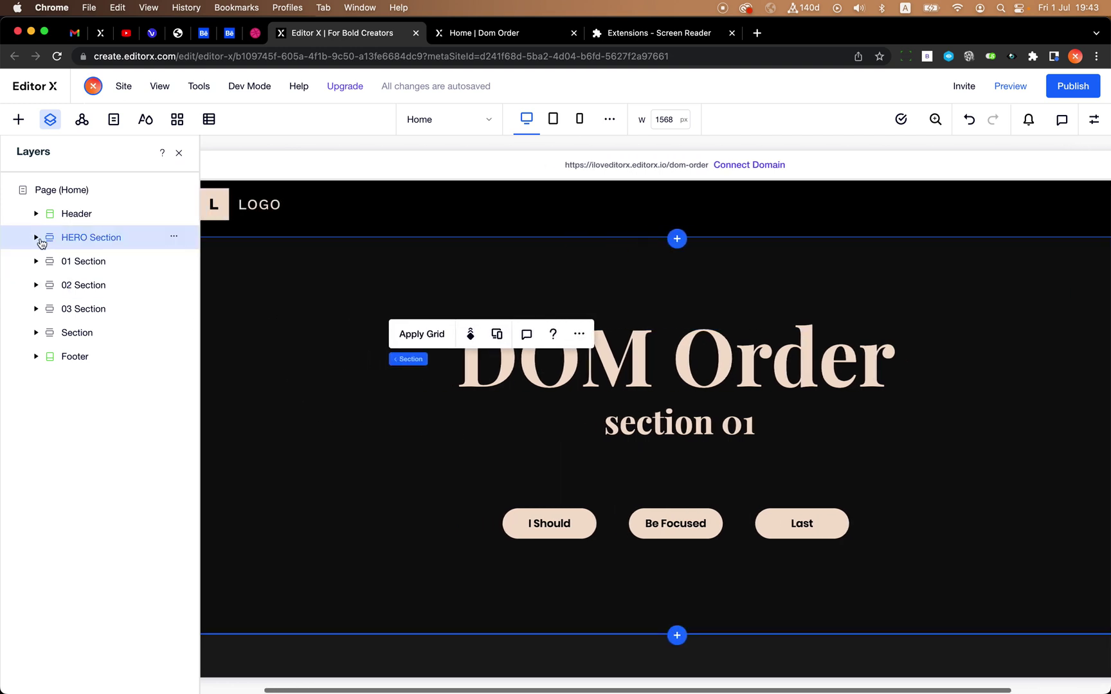
click(75, 246)
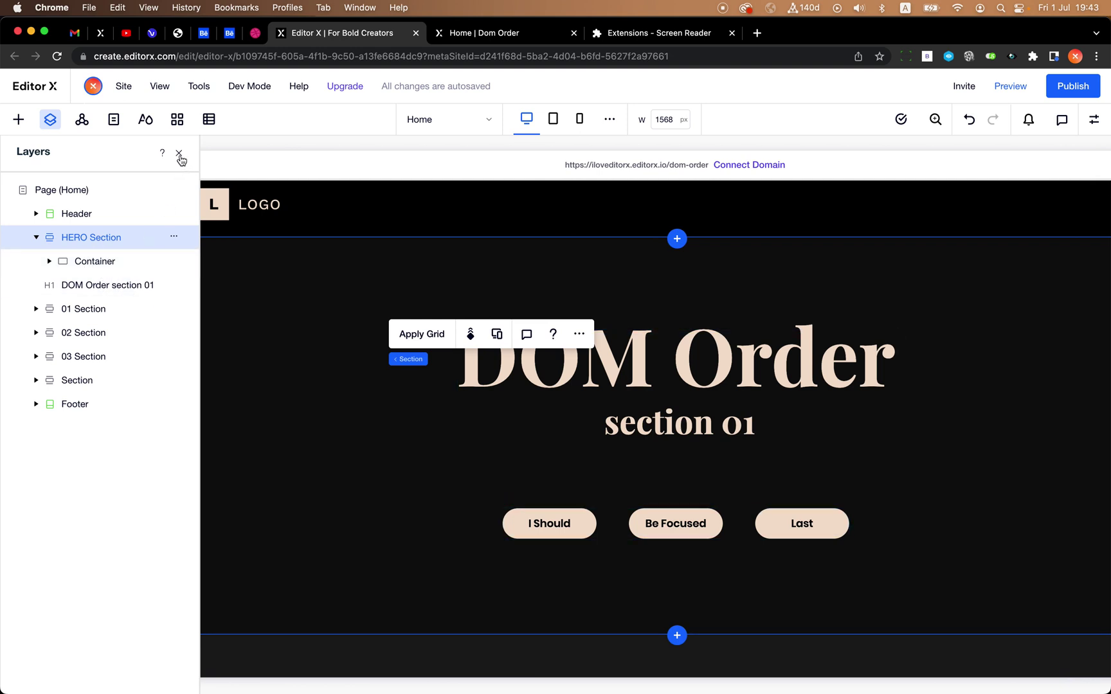
click(36, 237)
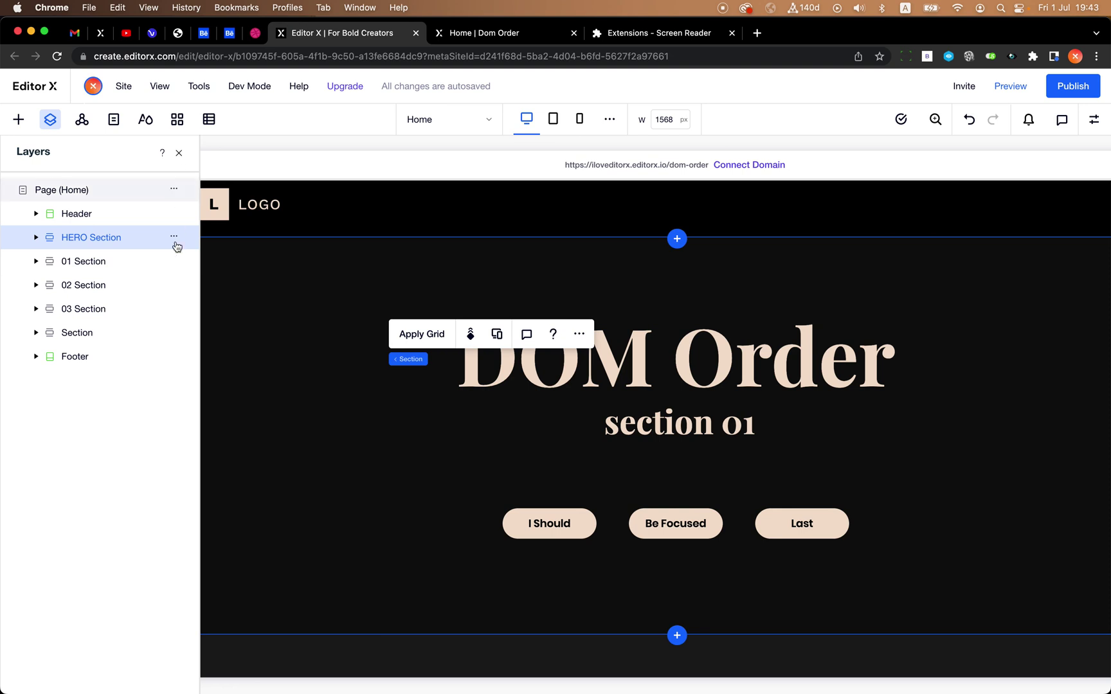
Step: Send the HERO Section to the back with Arrange > Send to Back
click(176, 241)
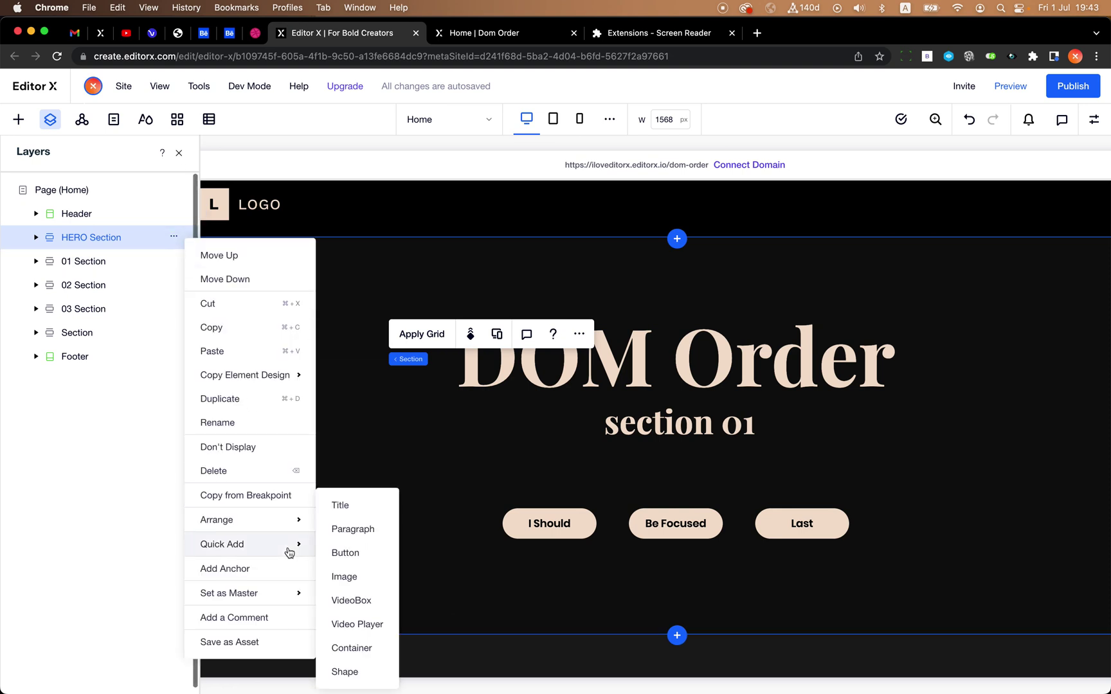
mouse_move(273, 523)
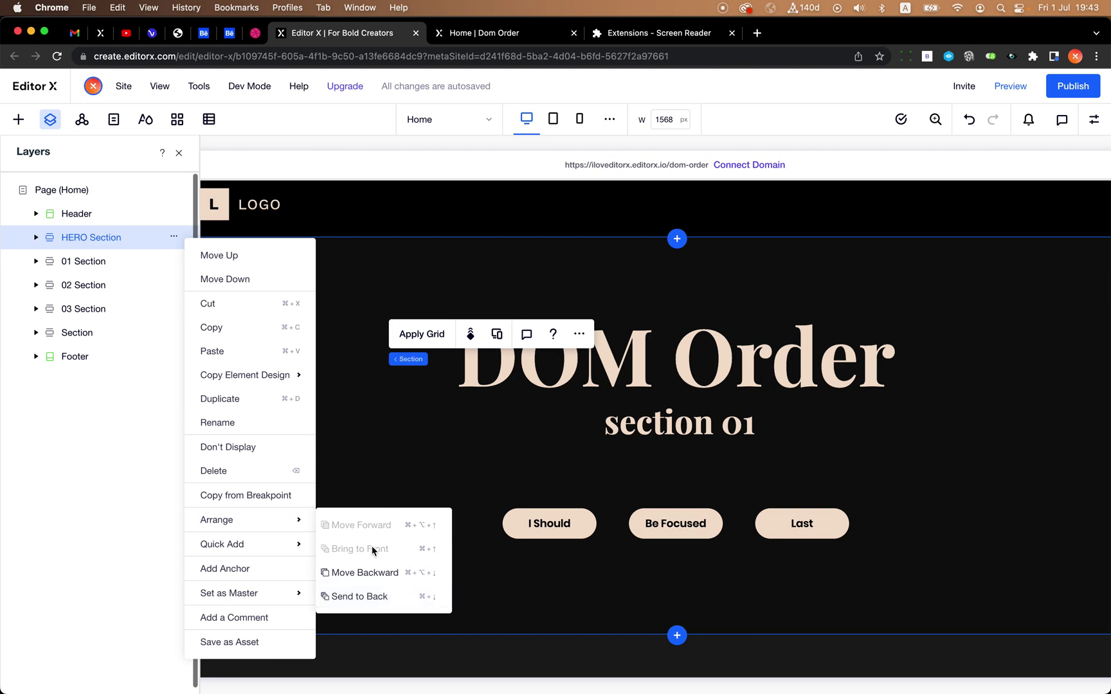
click(366, 289)
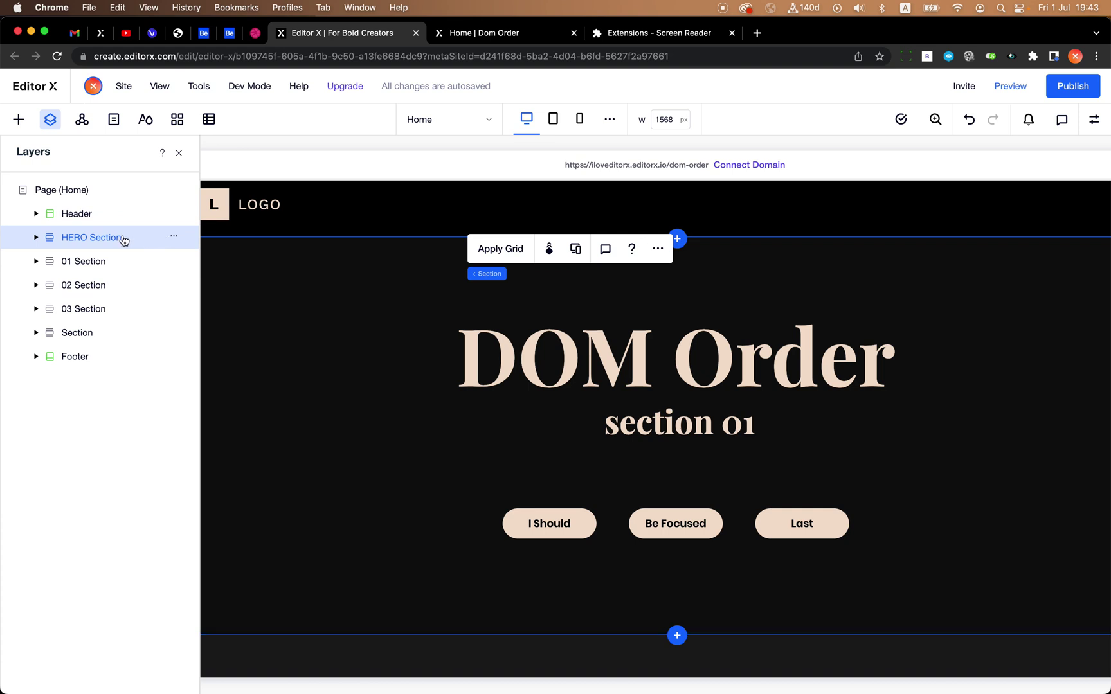
click(174, 236)
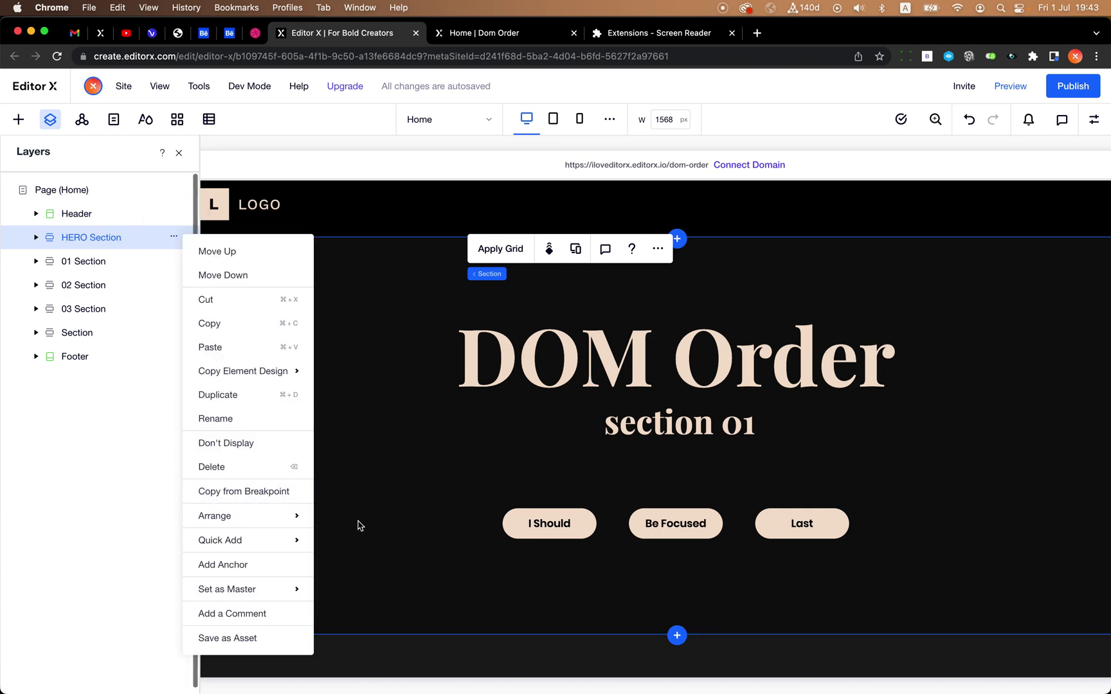
mouse_move(197, 382)
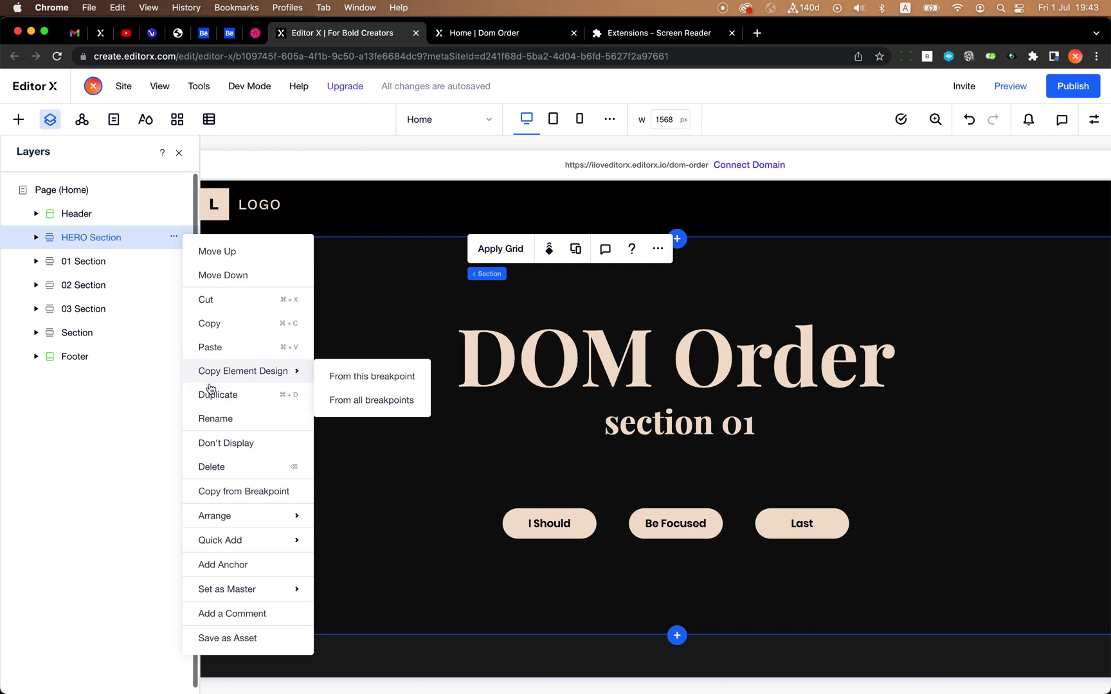
mouse_move(273, 594)
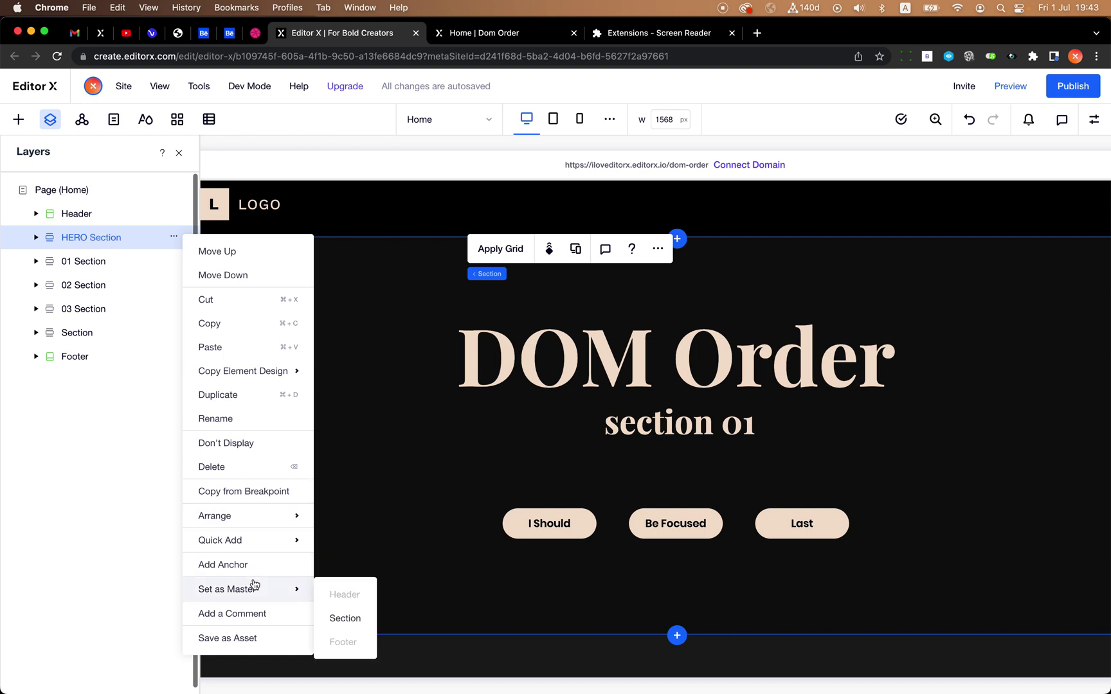
mouse_move(270, 519)
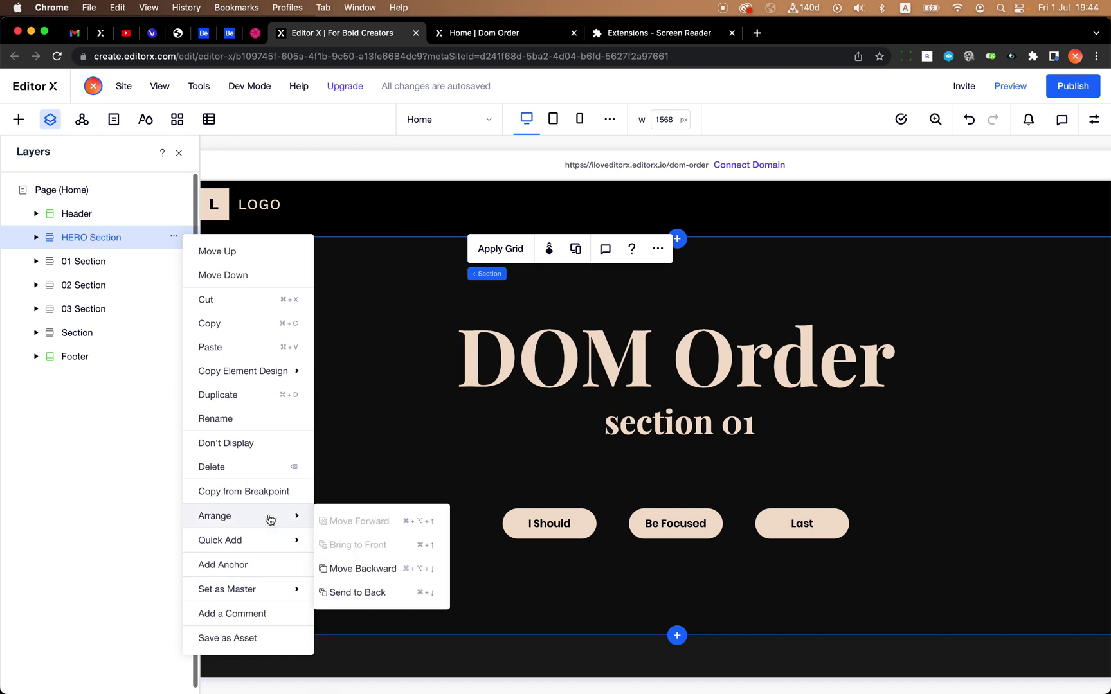
click(378, 592)
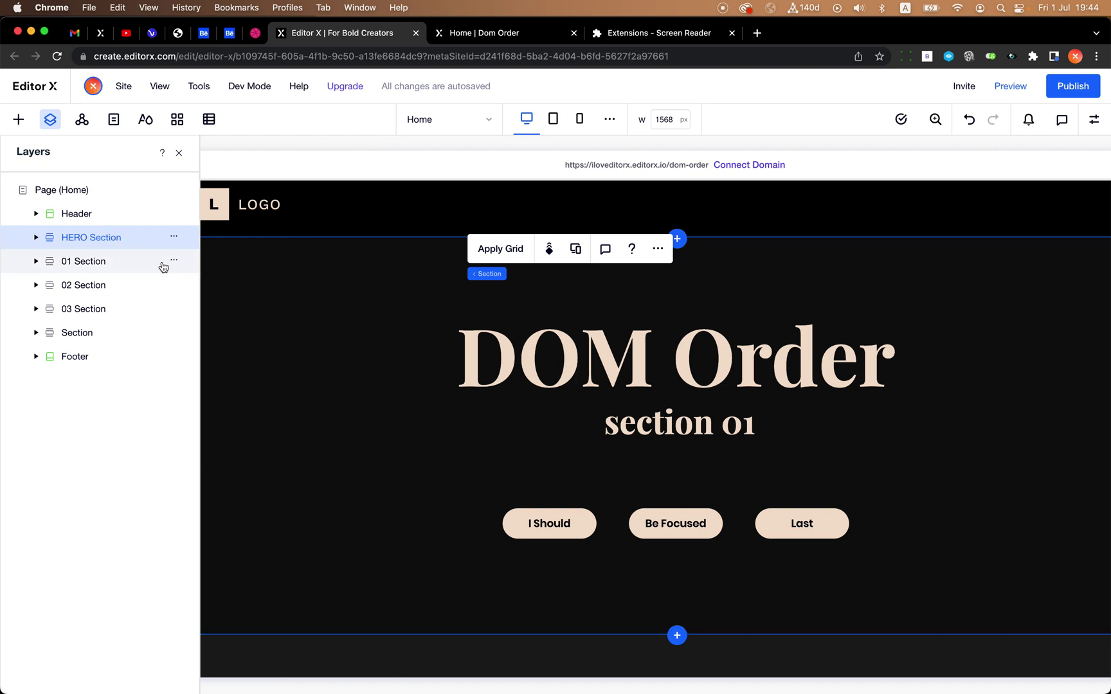
Step: Bring 01, 02 and 03 Sections to the front one after another
click(174, 260)
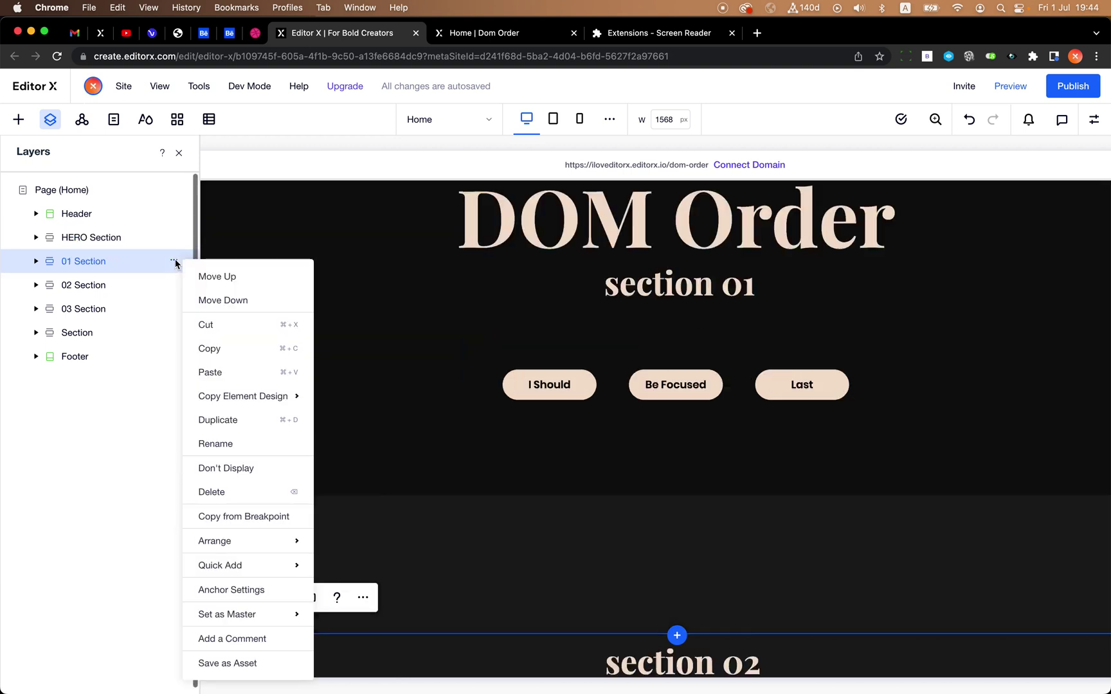
mouse_move(283, 540)
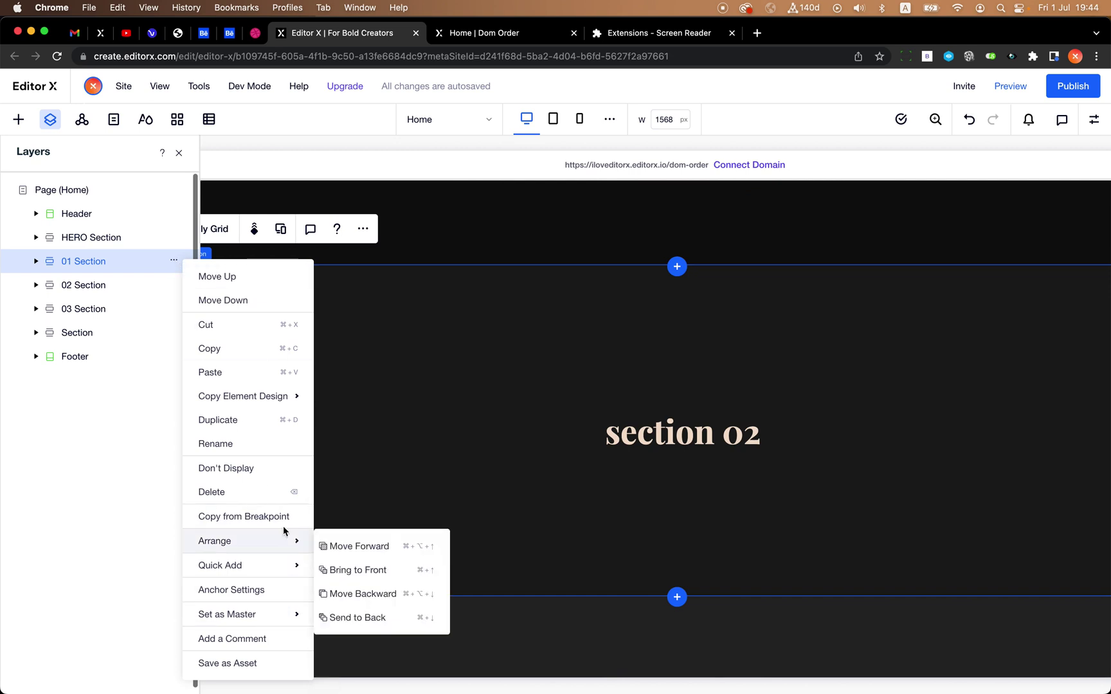
click(392, 569)
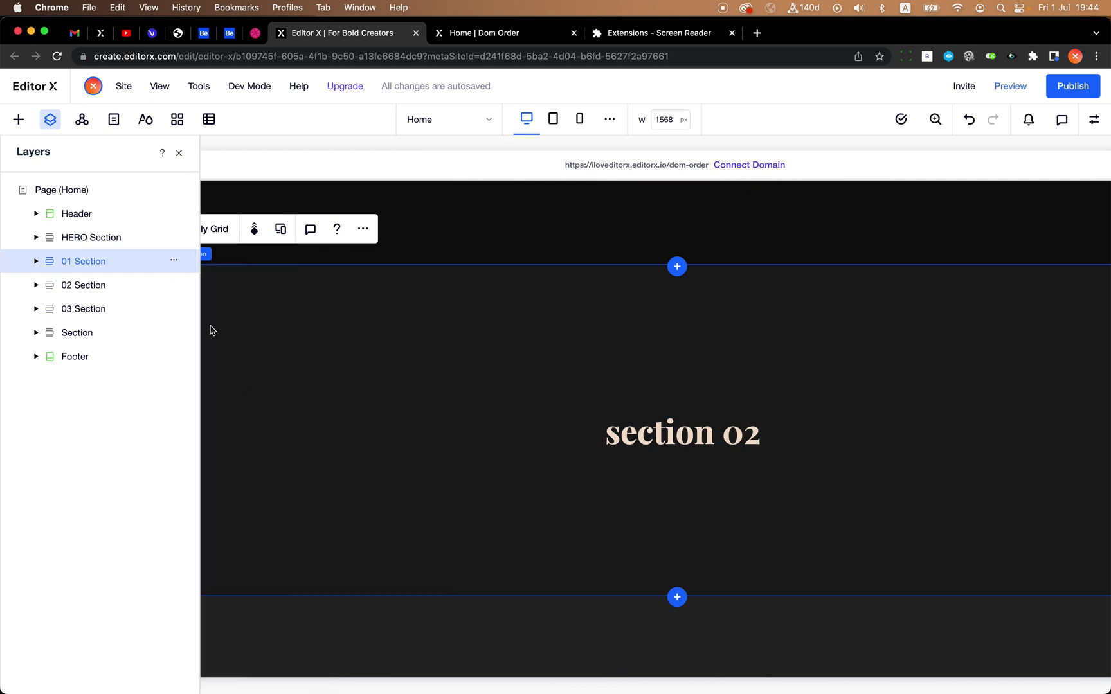
click(173, 285)
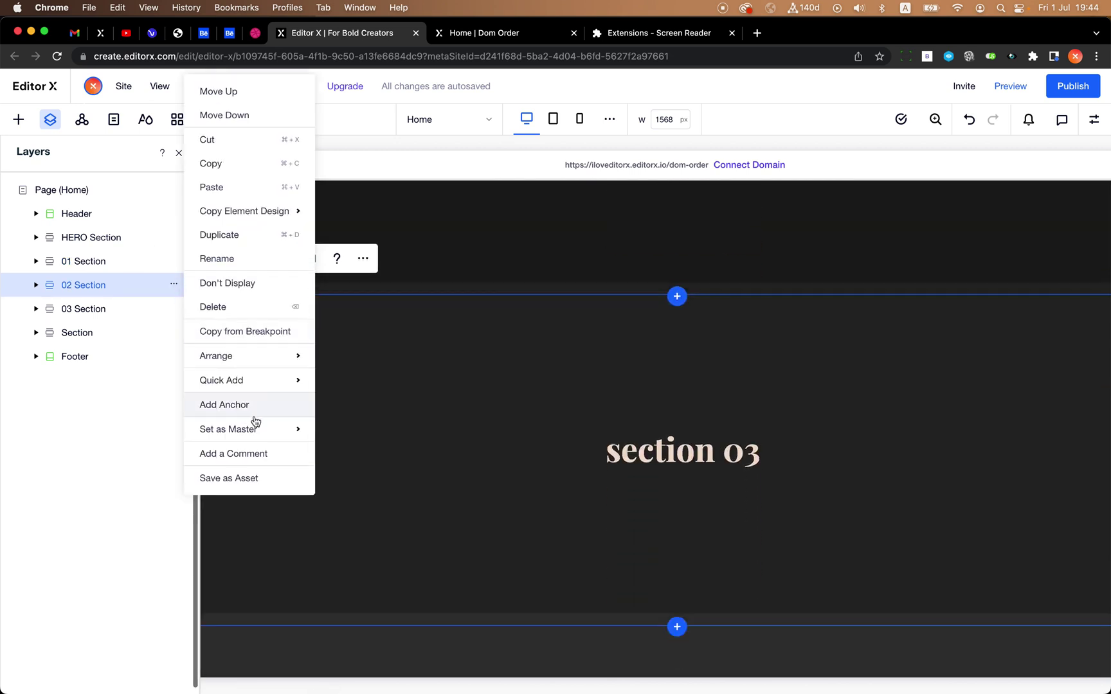
mouse_move(267, 351)
click(366, 385)
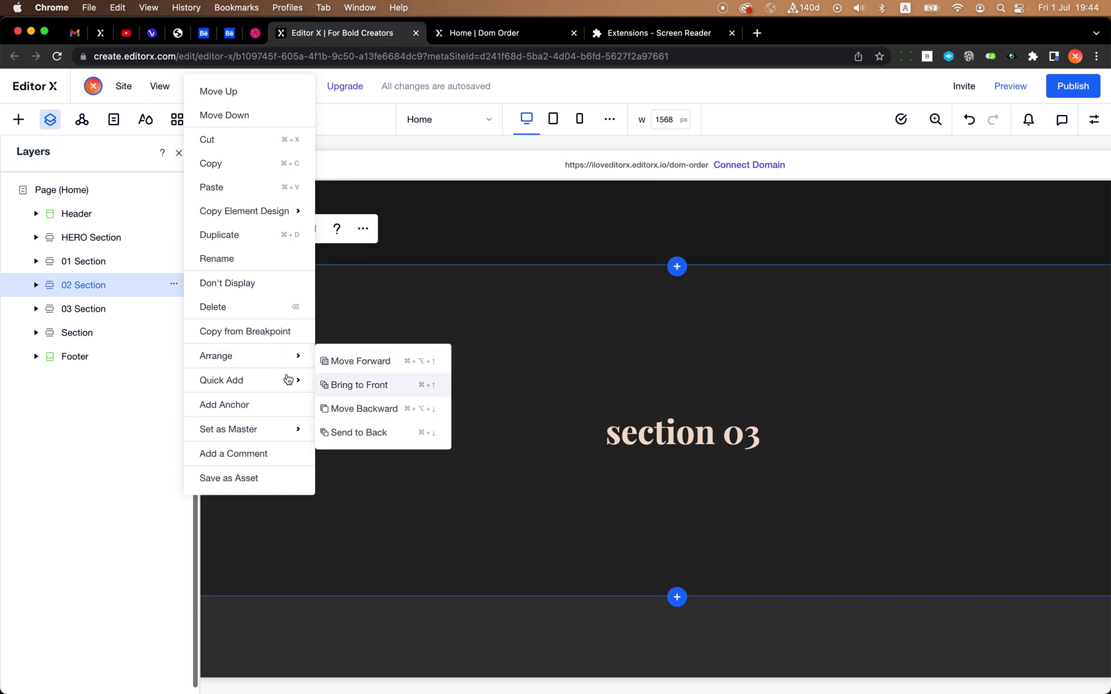
click(175, 311)
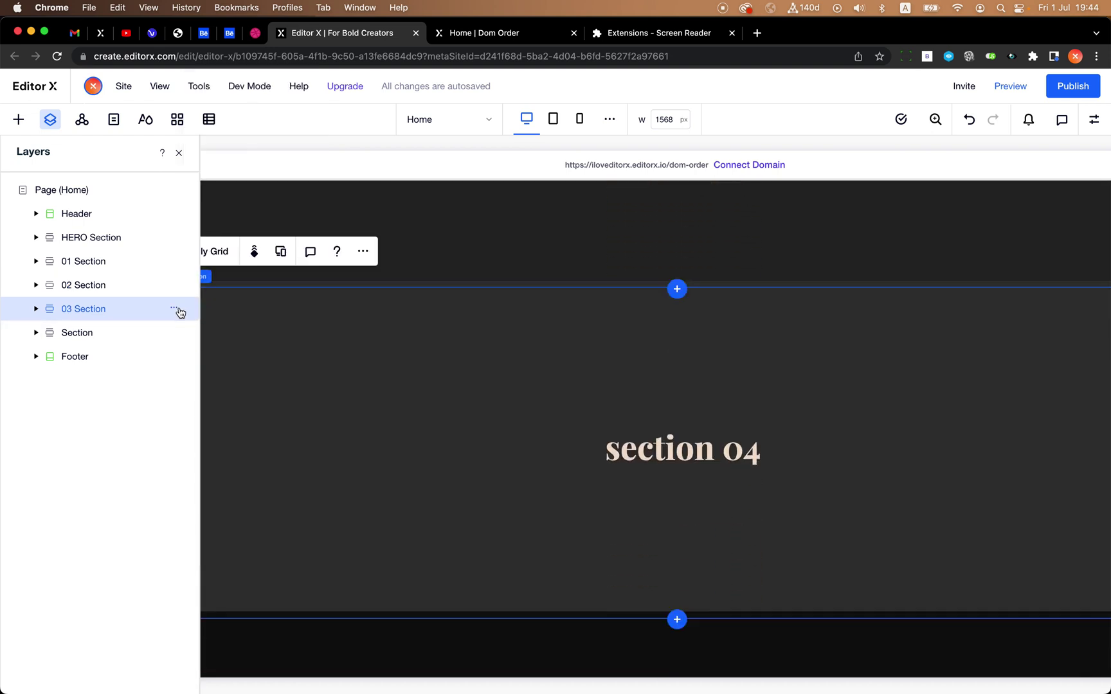
mouse_move(251, 374)
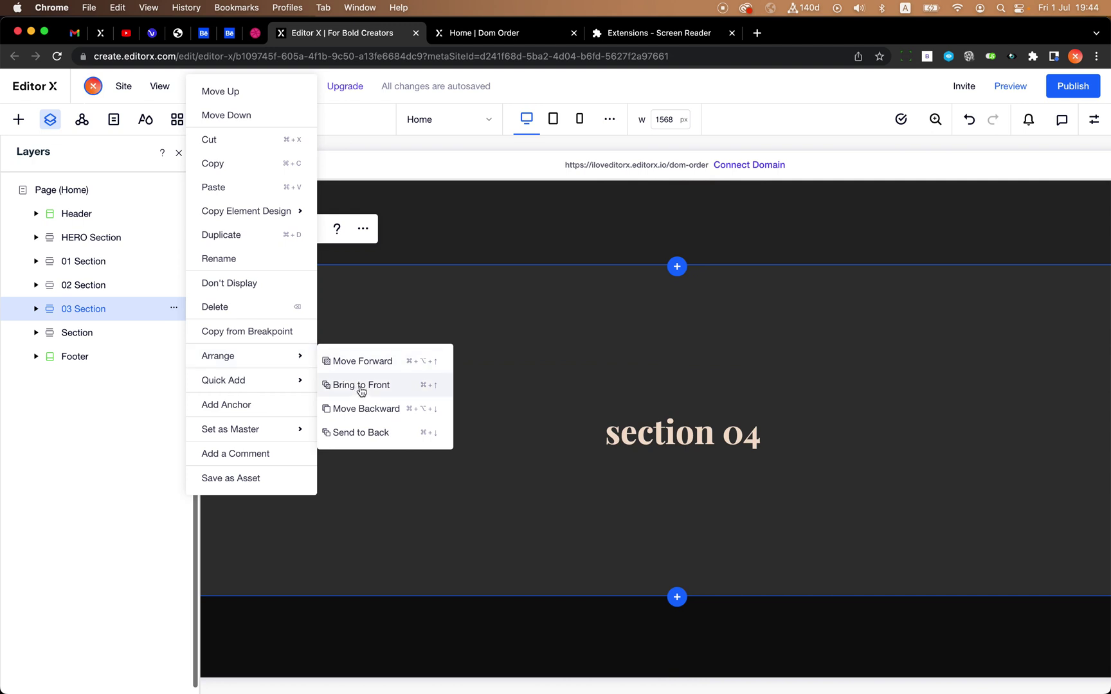
click(359, 385)
Step: Bring the testimonial Section to the front and publish the site
click(173, 333)
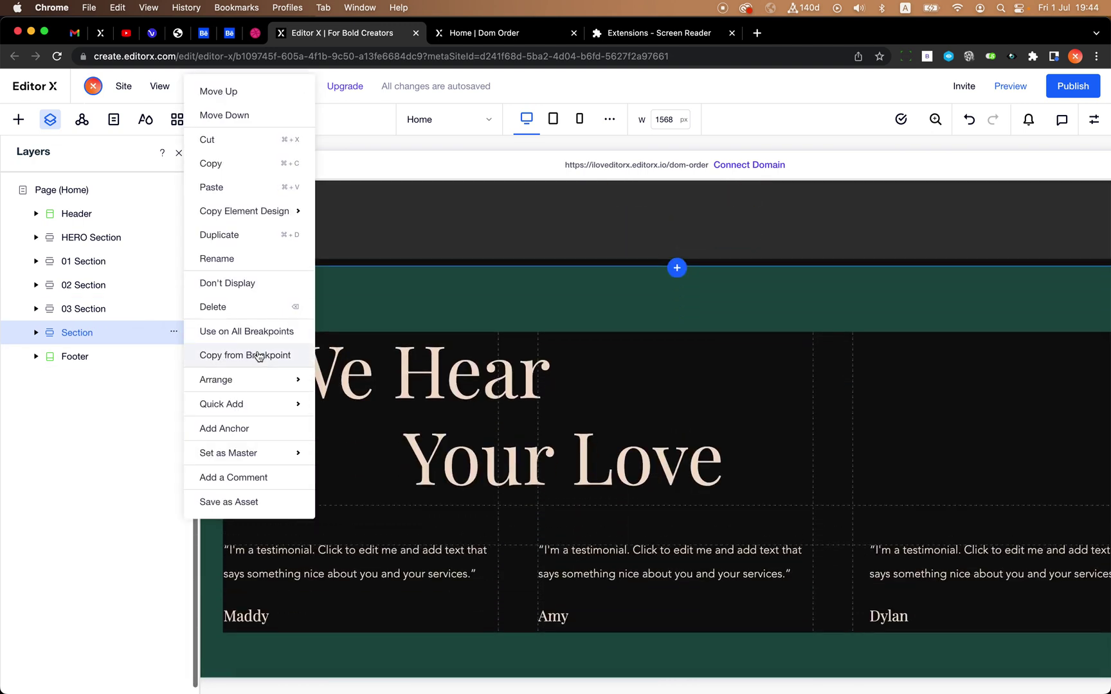
mouse_move(265, 375)
click(372, 408)
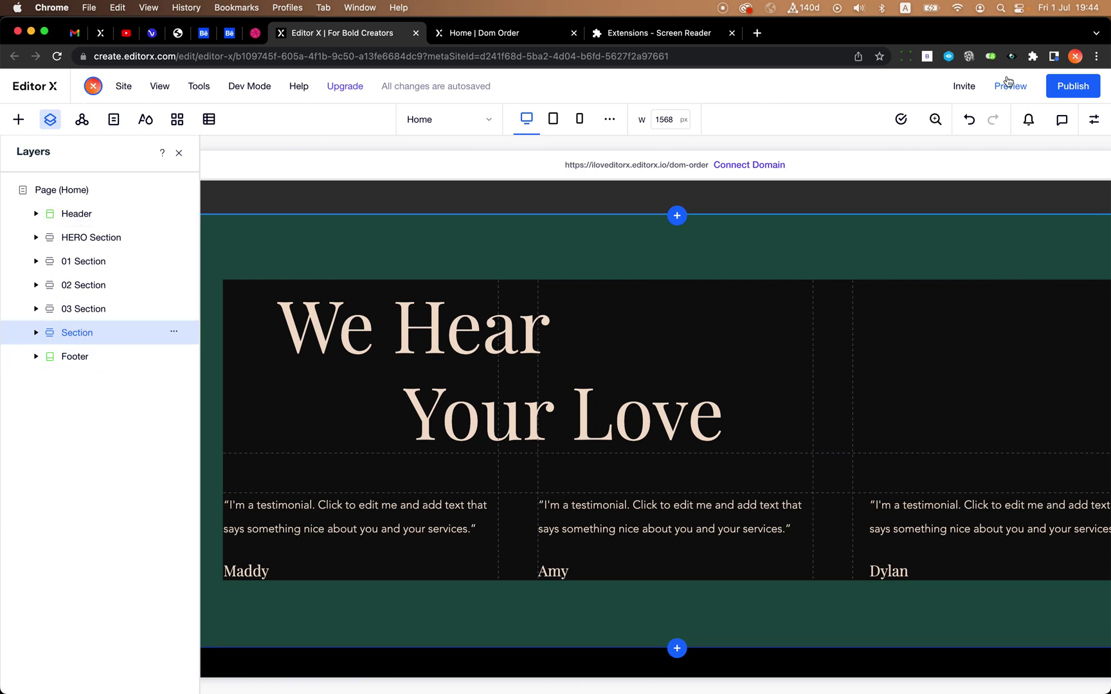
click(1065, 92)
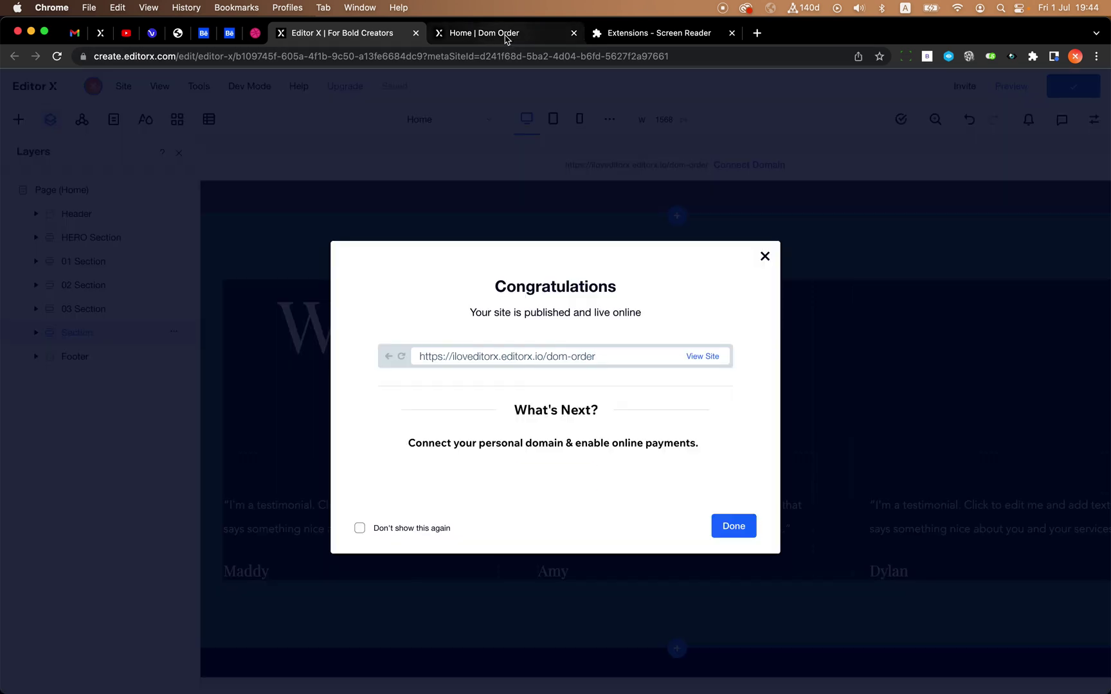
Step: Duplicate the live Home | Dom Order tab and move the copy left
click(507, 34)
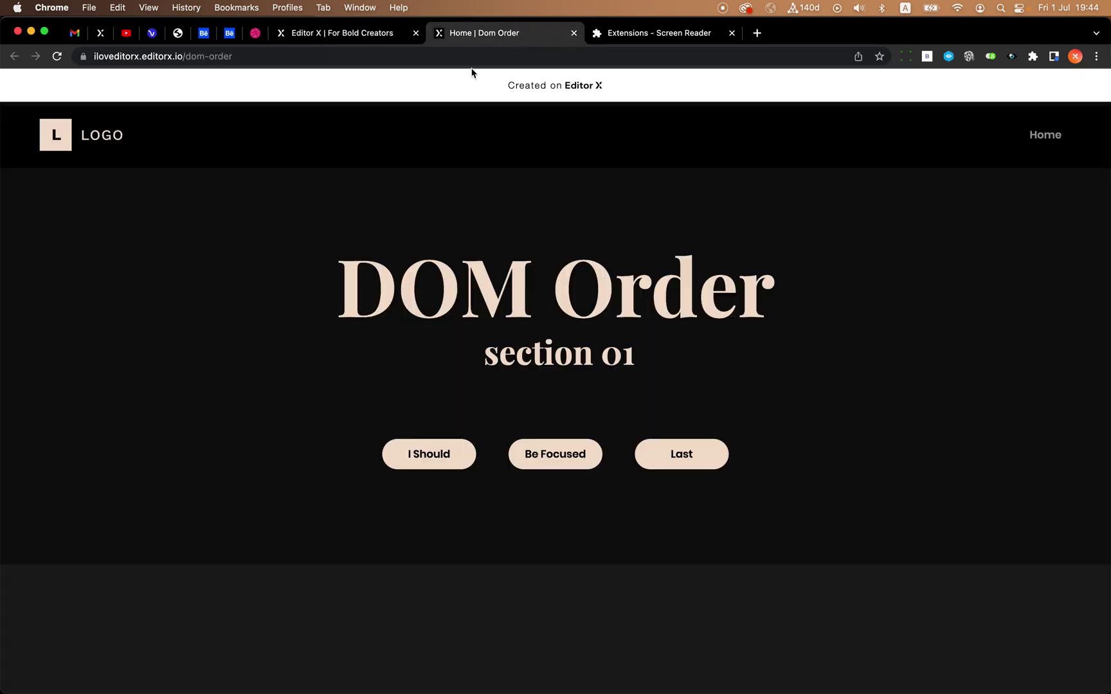
right_click(467, 44)
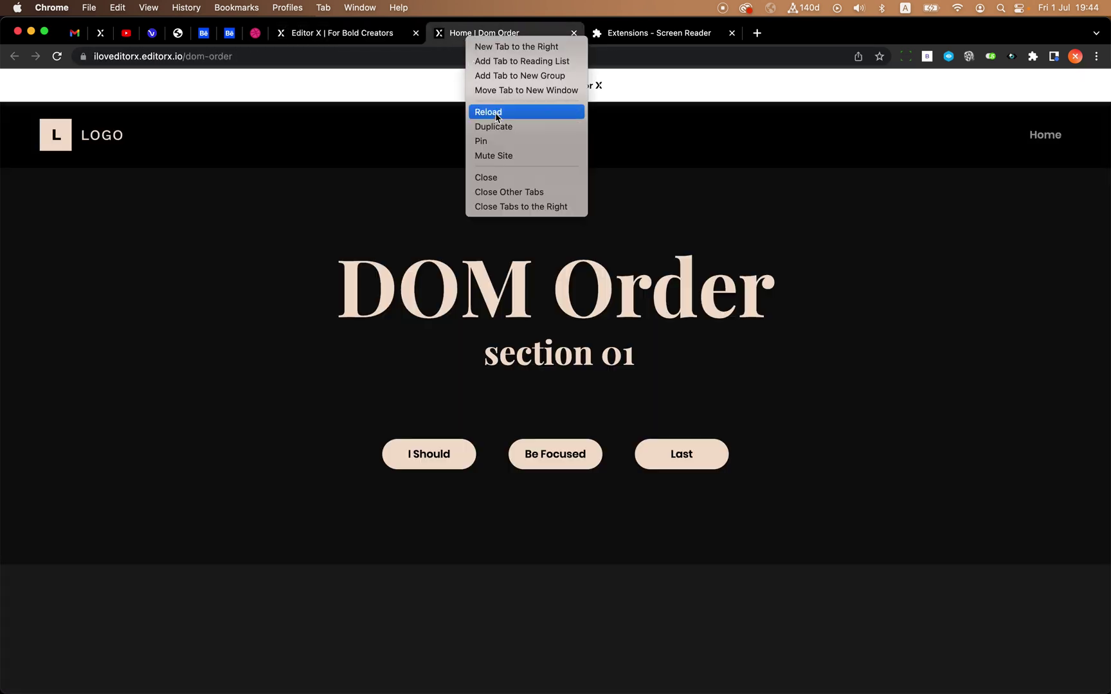
click(505, 126)
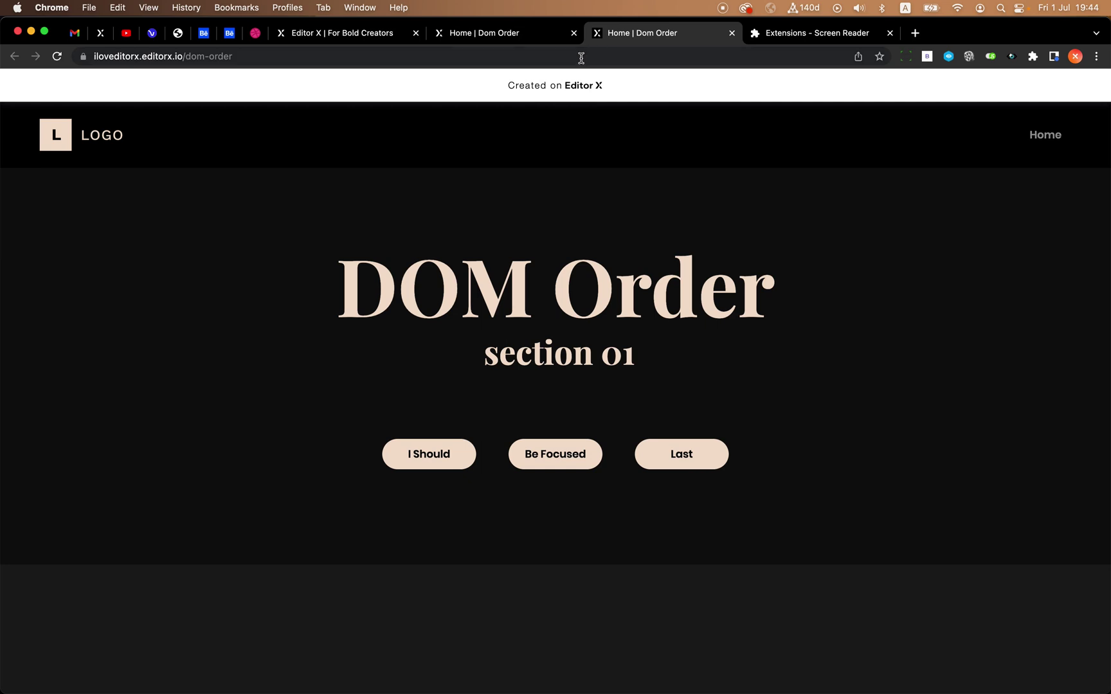
drag(625, 39, 461, 35)
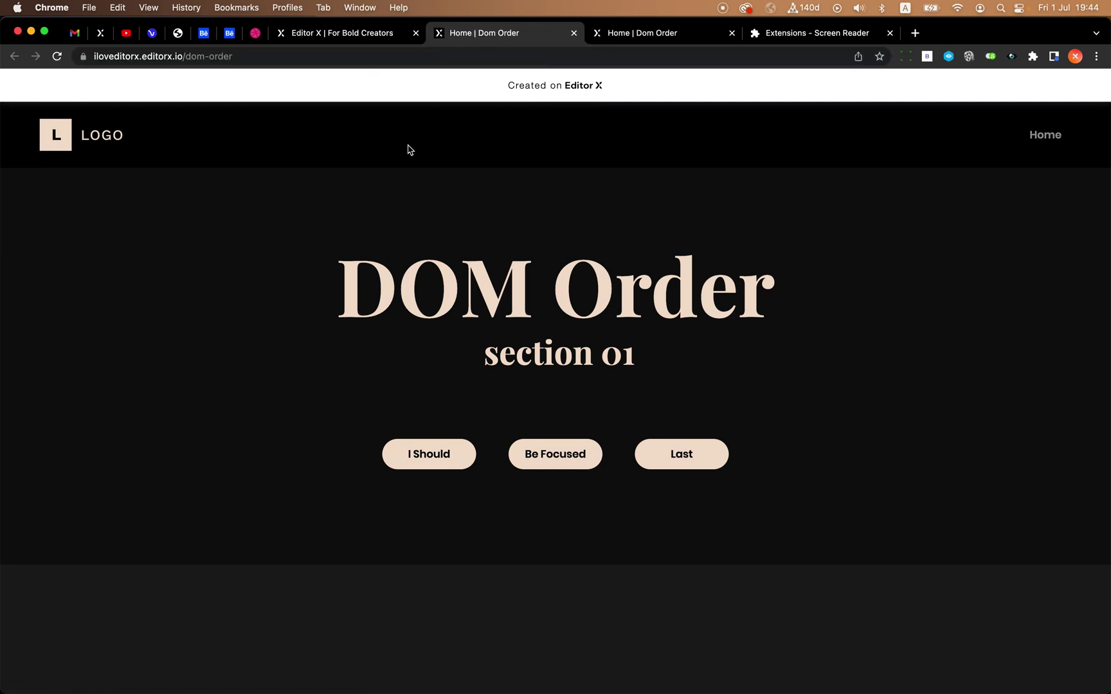
Step: Turn the Screen Reader extension on and return to the live site
click(783, 41)
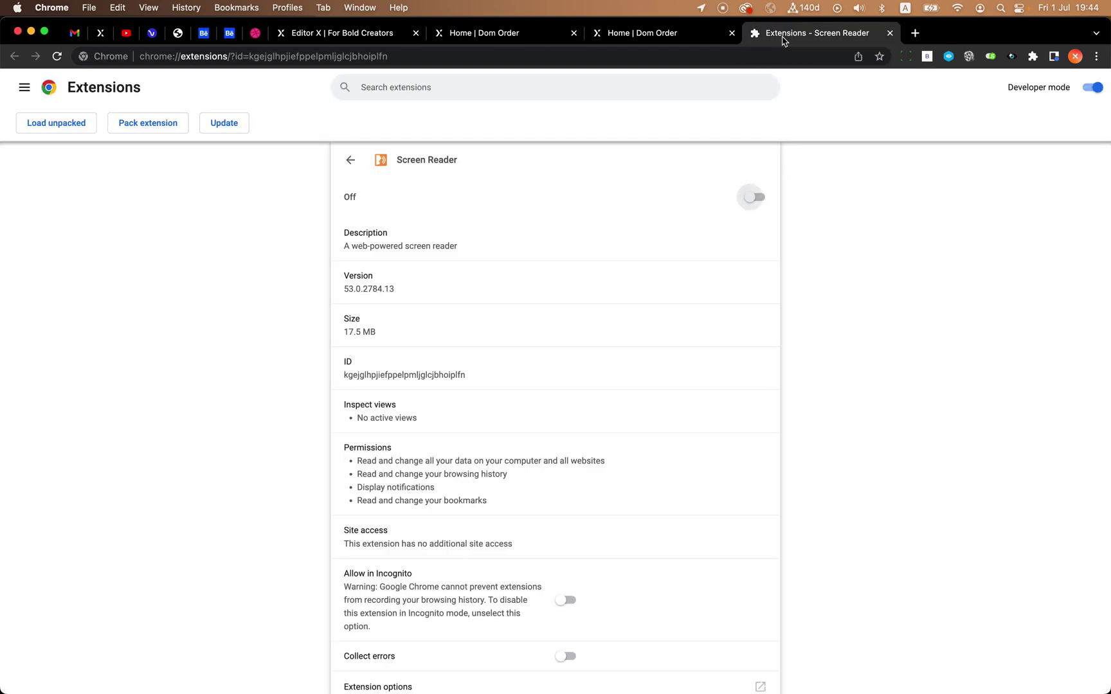
click(752, 200)
click(515, 41)
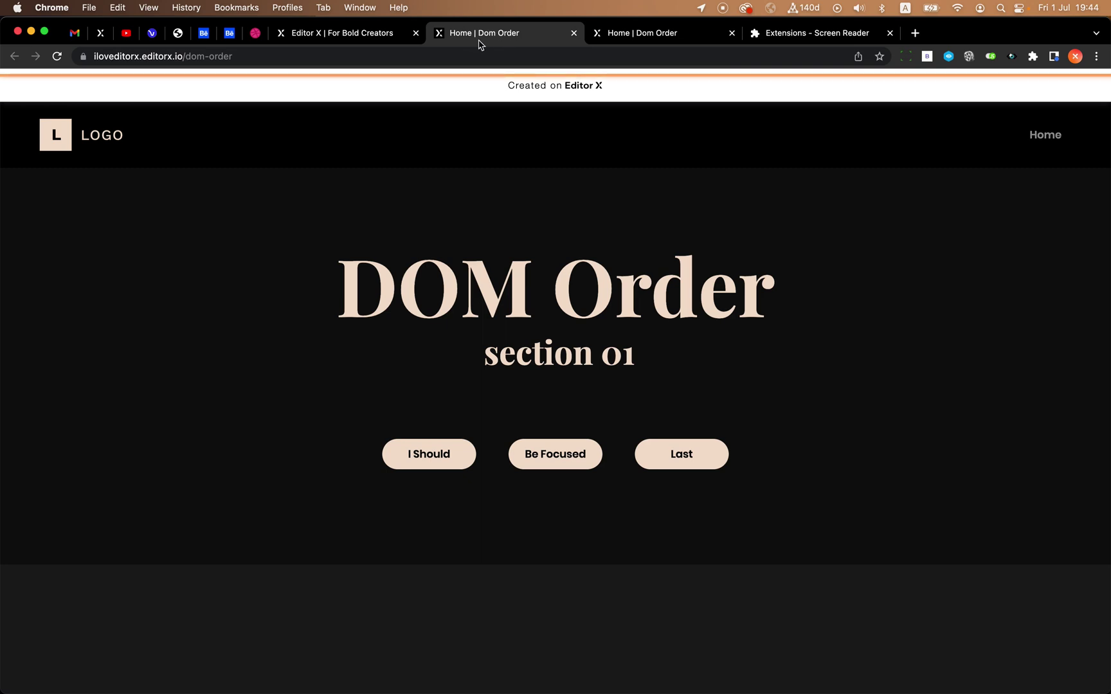
Step: Tab from the LOGO and Home links through the hero, sections 02–04 and testimonials
key(Tab)
key(Tab)
key(Tab)
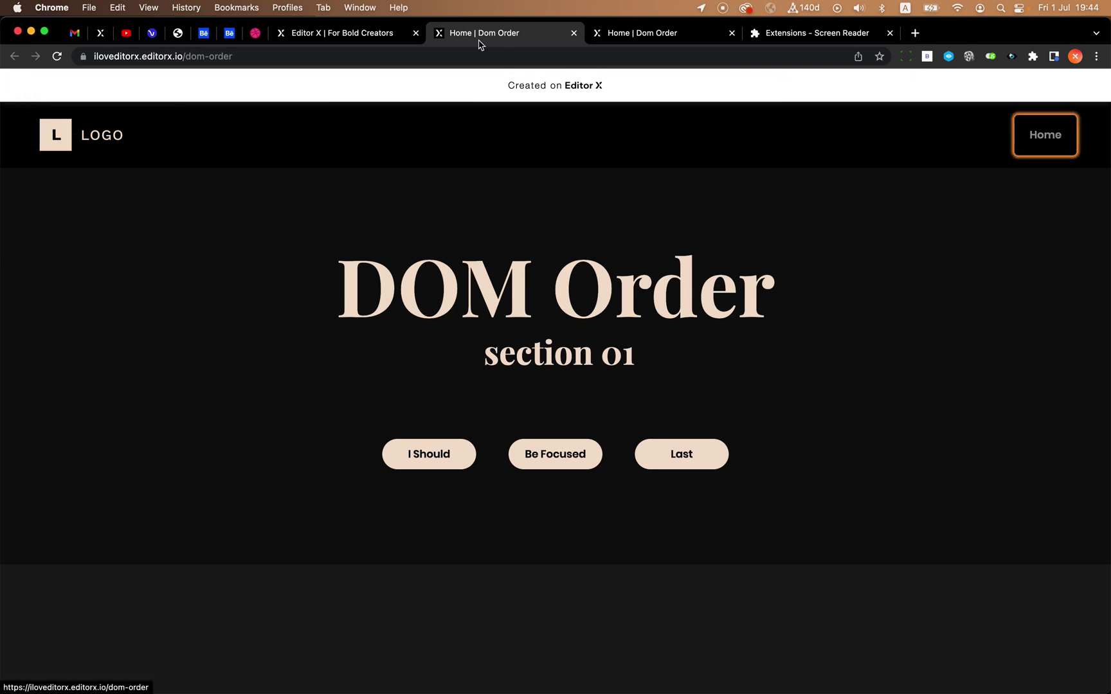
key(Tab)
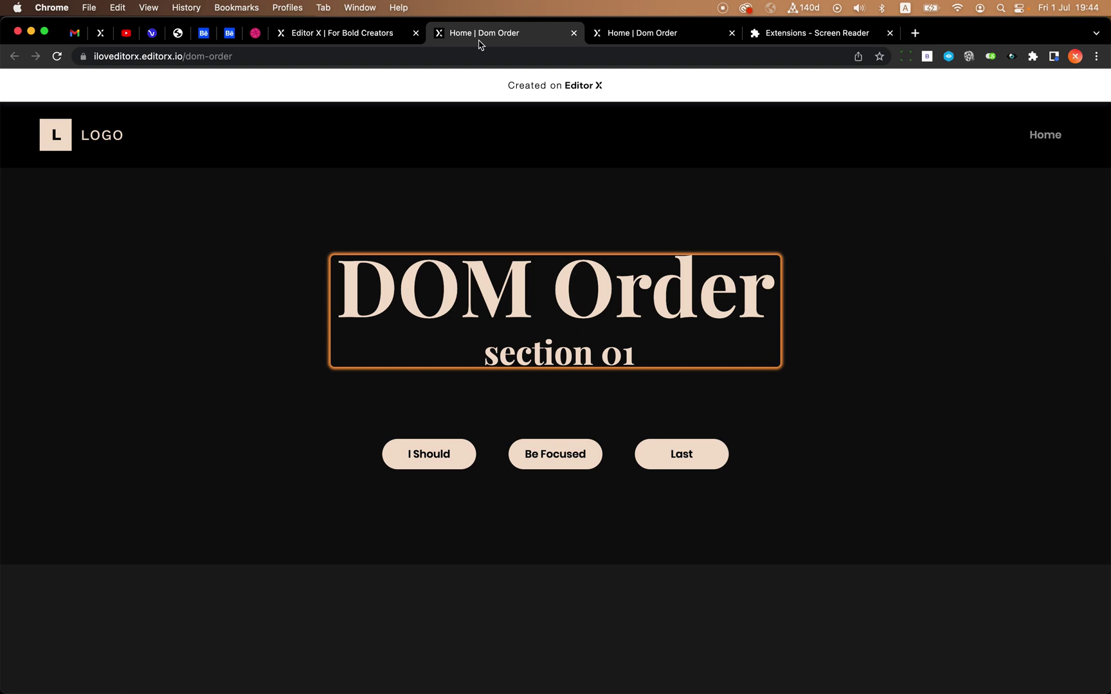
key(Tab)
key(Tab)
key(Tab)
key(Tab)
key(Tab)
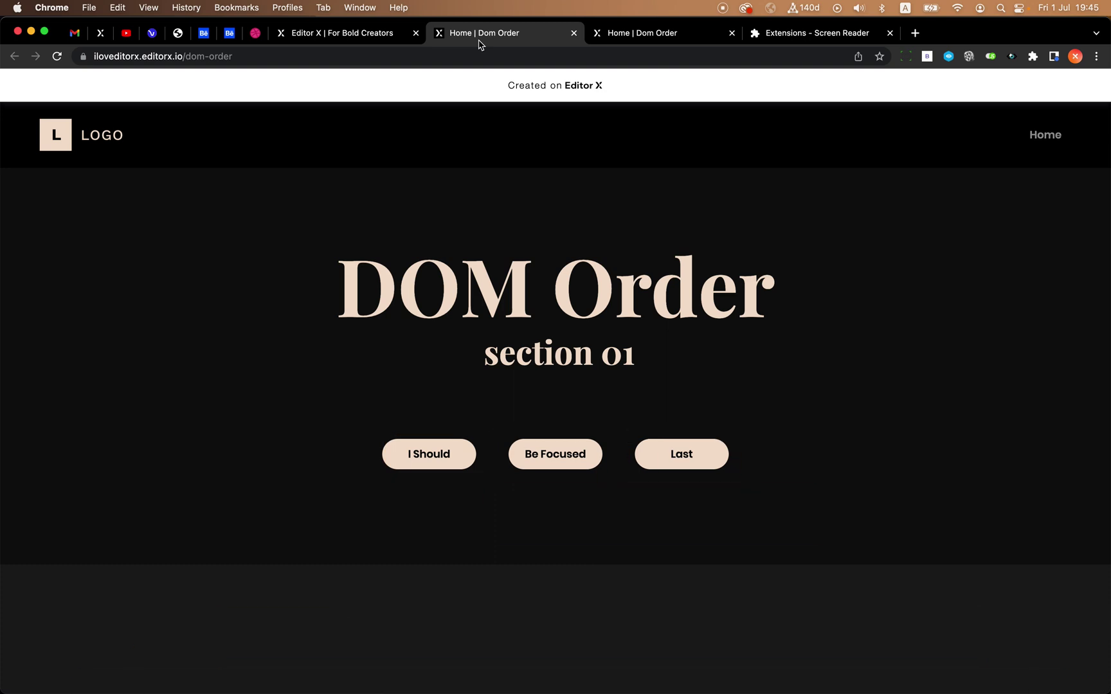
key(Tab)
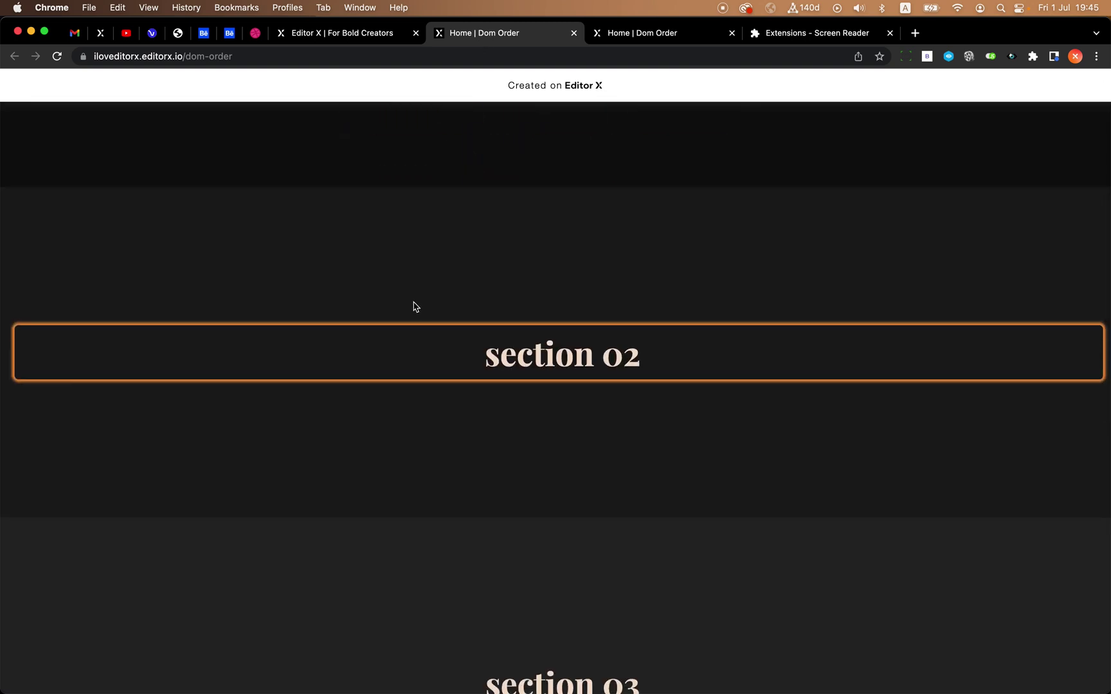
key(Tab)
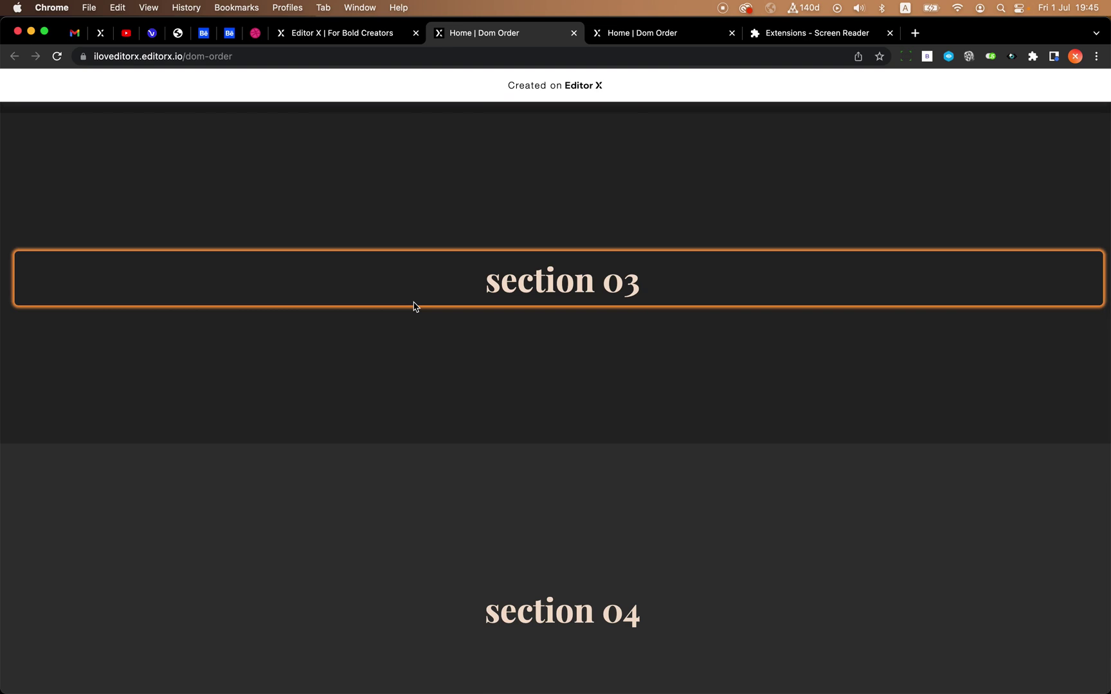
key(Tab)
key(Tab)
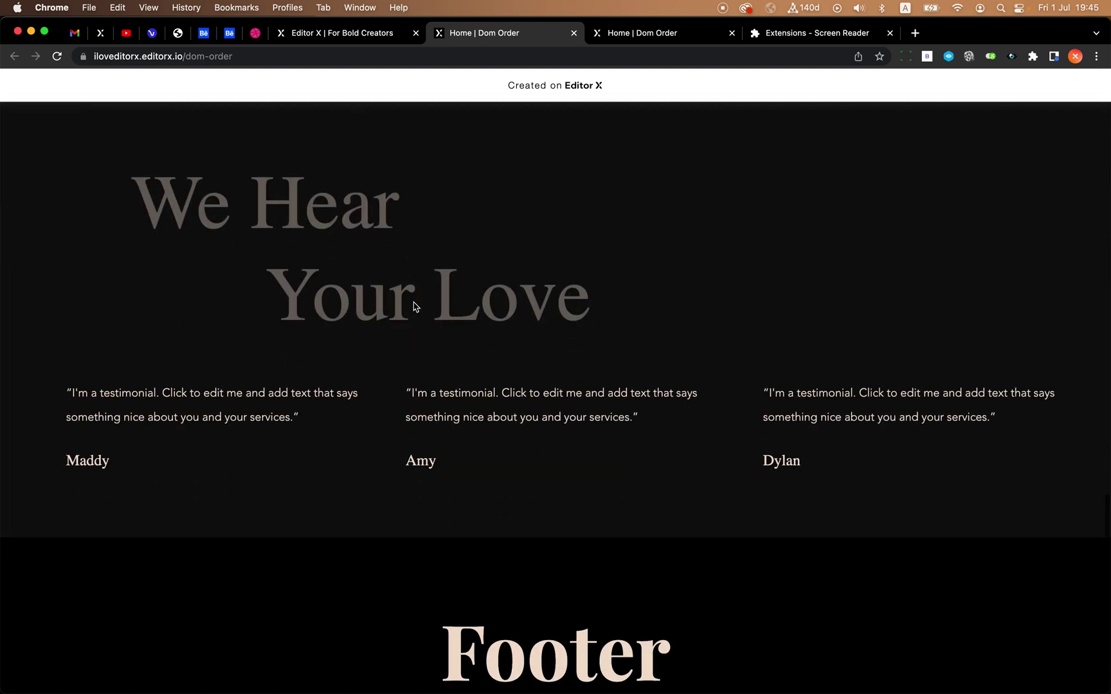
key(Tab)
key(Tab)
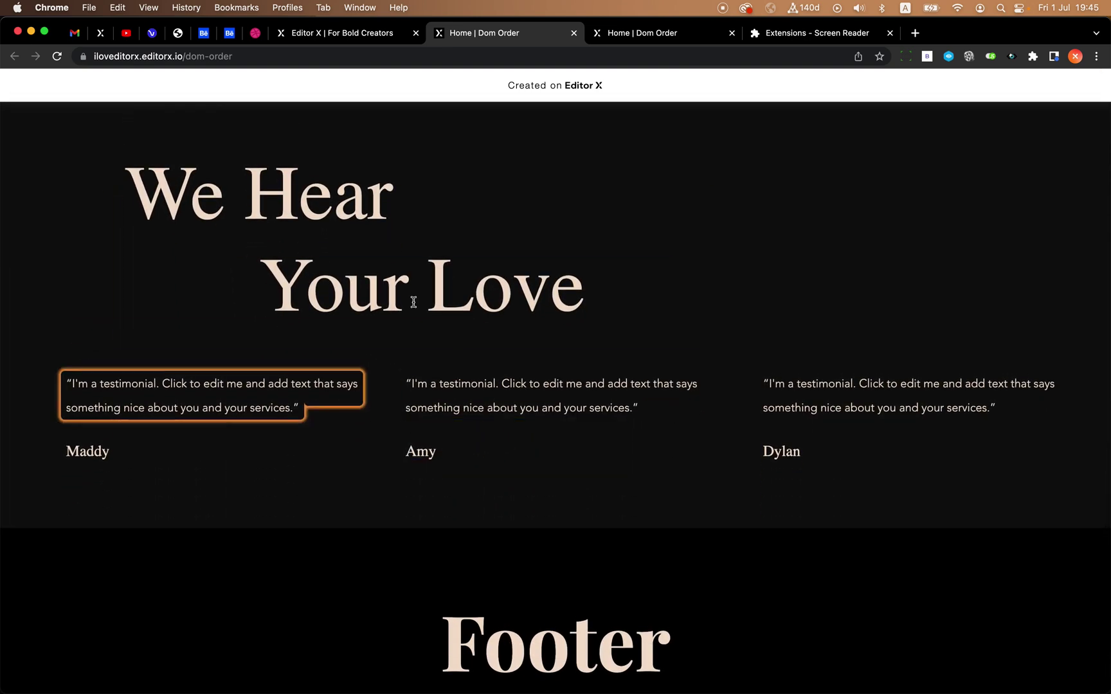
key(Tab)
key(Tab)
key(Tab)
key(Tab)
key(Tab)
key(Tab)
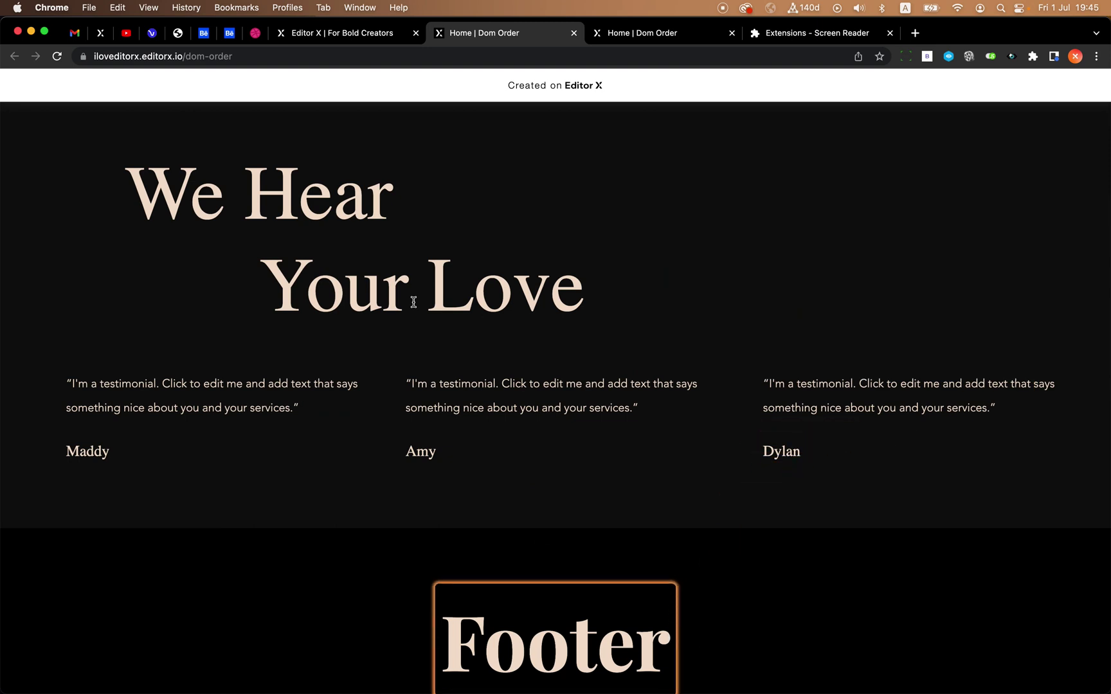
Step: Scroll back up to the hero and tab through its buttons
scroll(593, 306, up, 1)
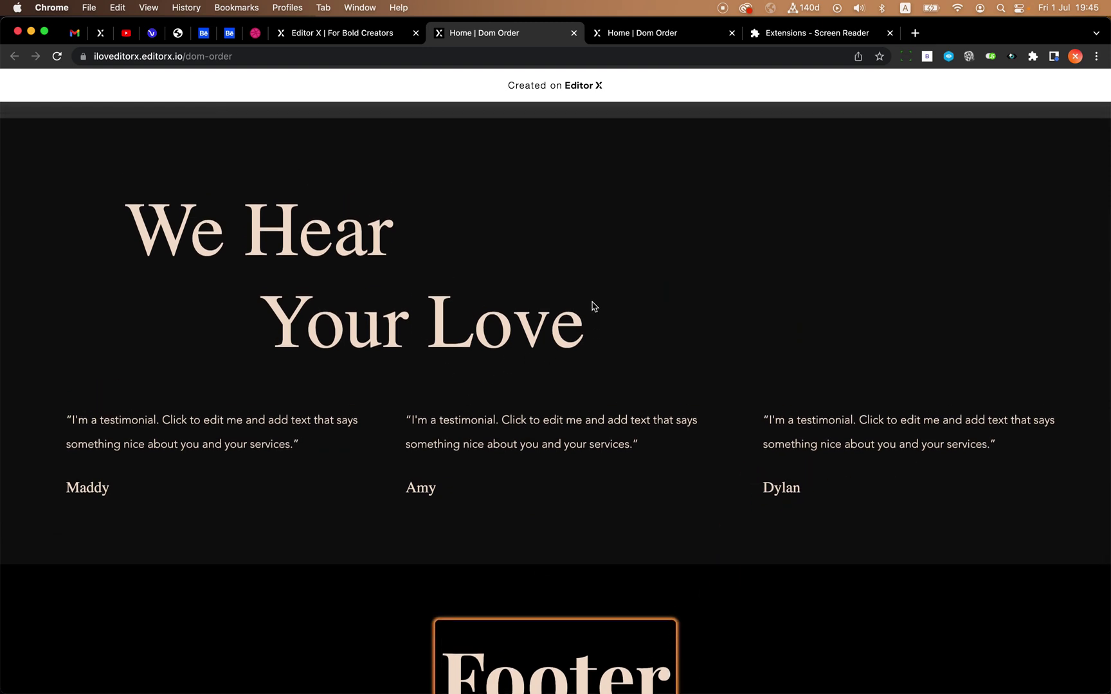
scroll(593, 306, up, 2)
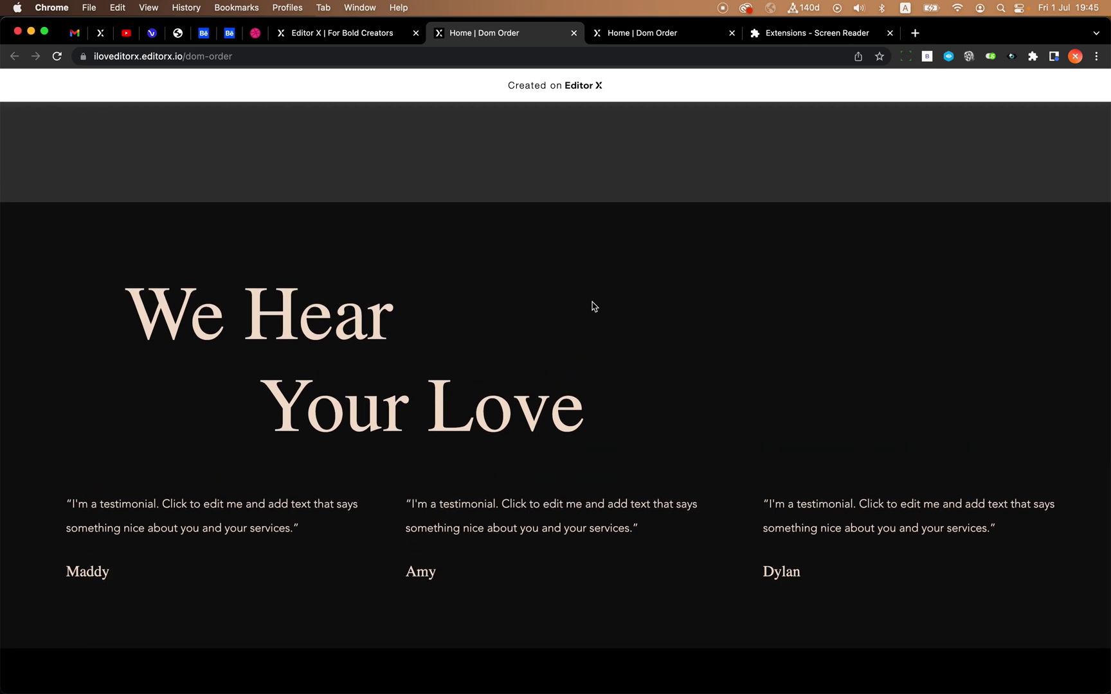
scroll(593, 307, up, 10)
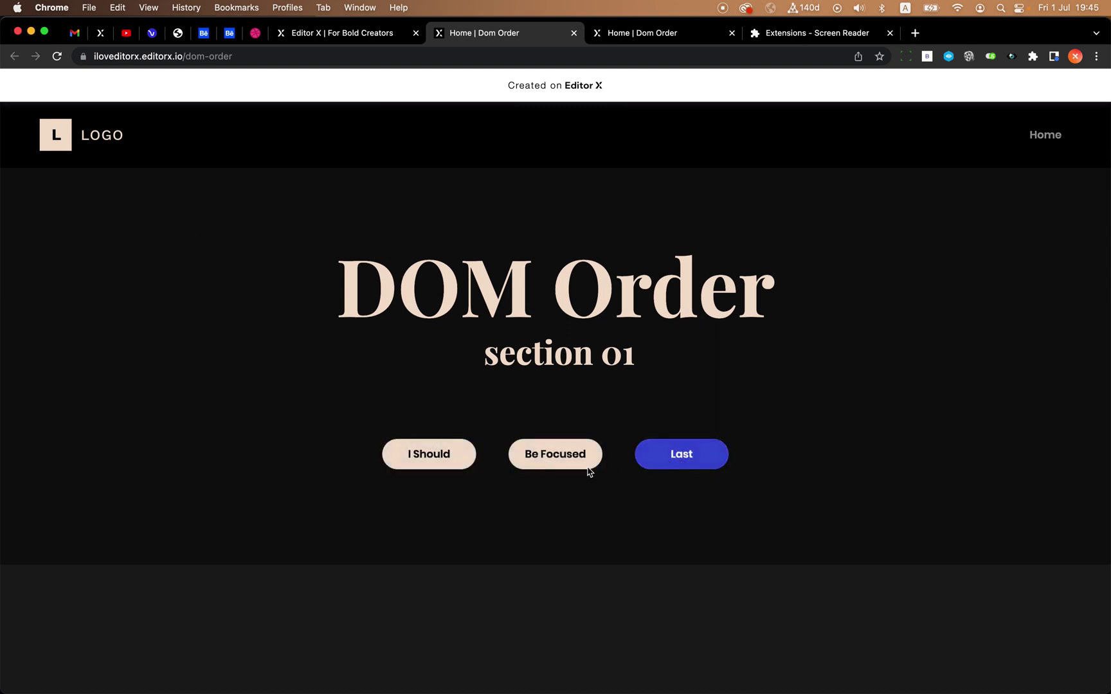
key(Tab)
key(Tab)
key(Tab)
key(Tab)
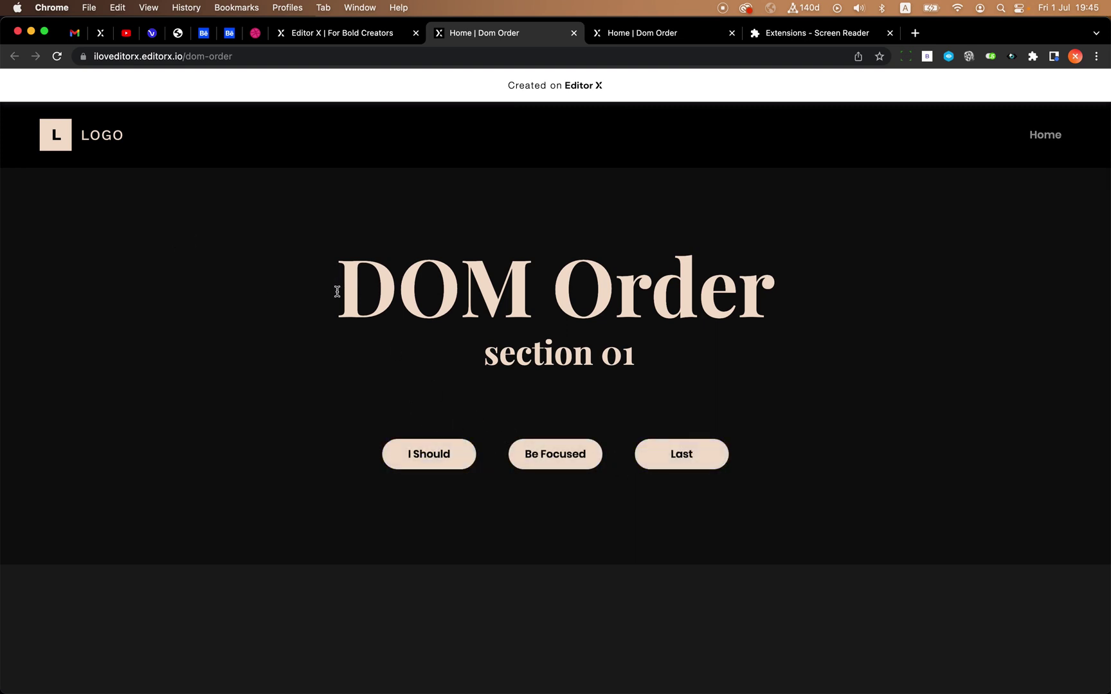
scroll(394, 374, down, 2)
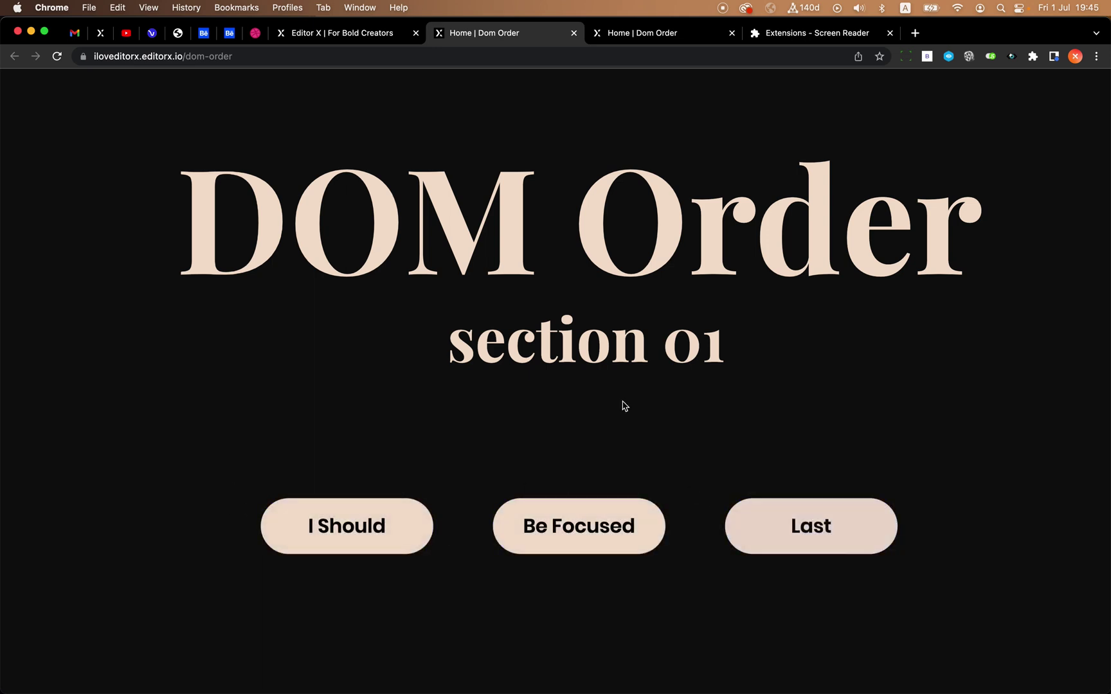
scroll(622, 404, down, 5)
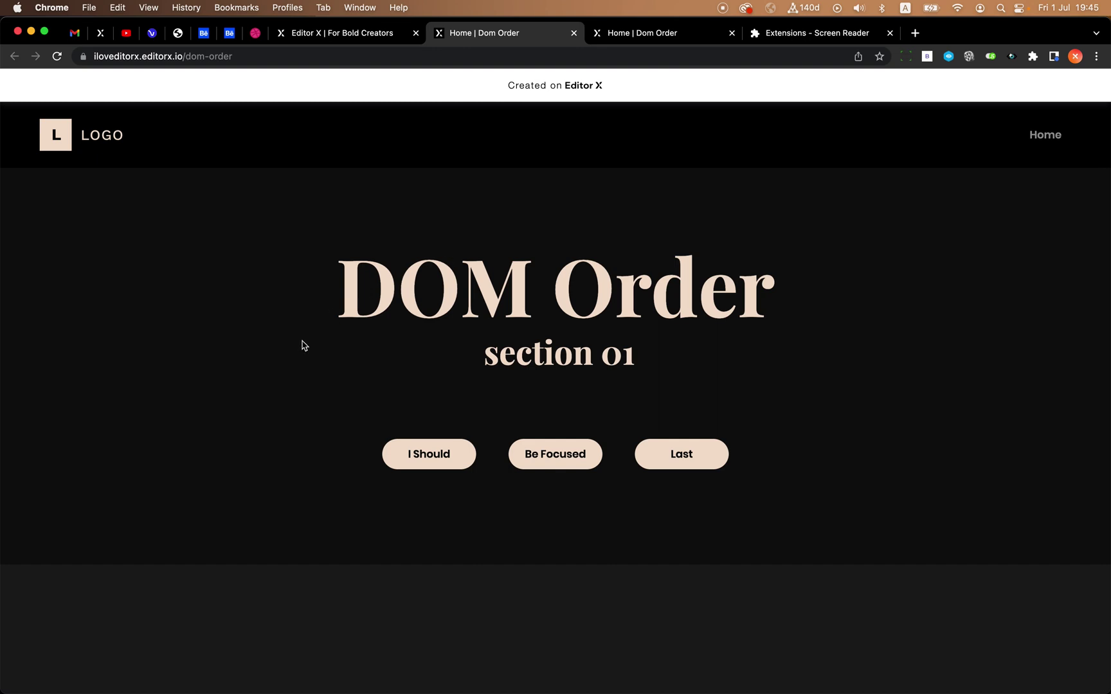
Step: Step the screen reader from the hero to the DOM Order heading, Be Focused, I Should and Last
click(315, 345)
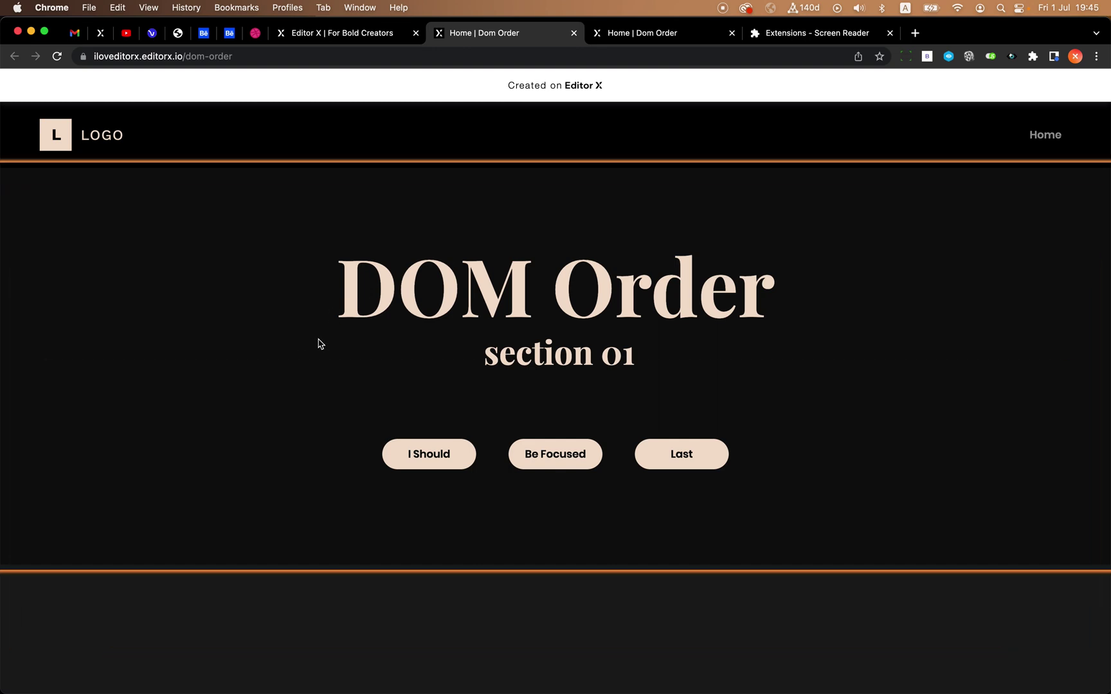
key(ctrl+super+Right)
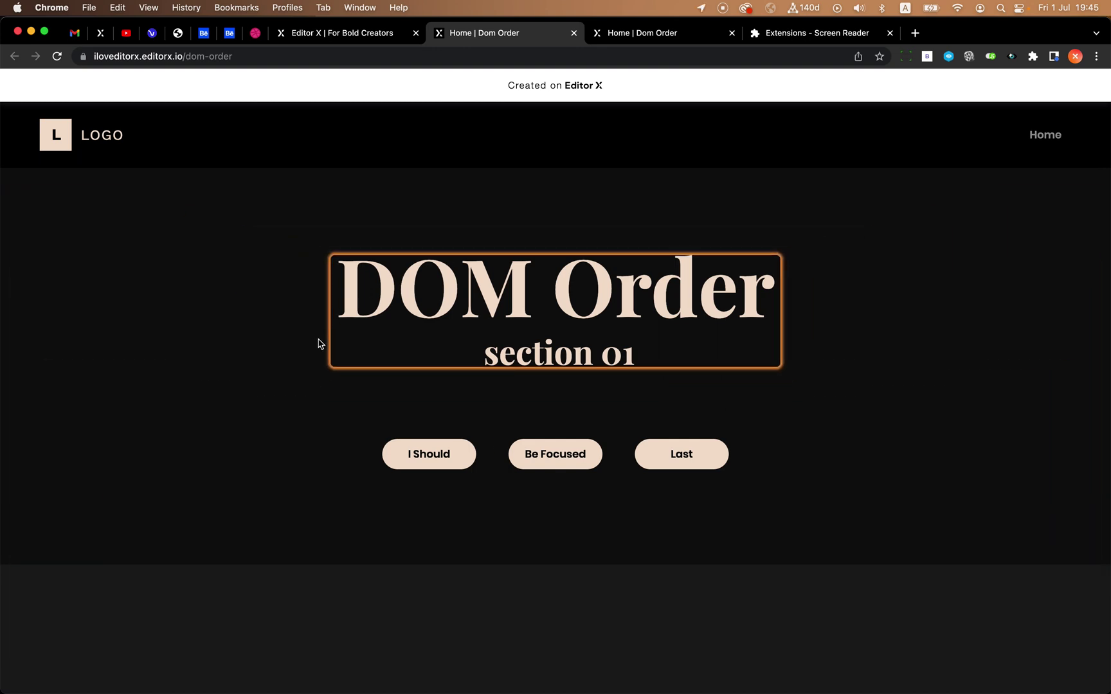
key(ctrl+alt+Right)
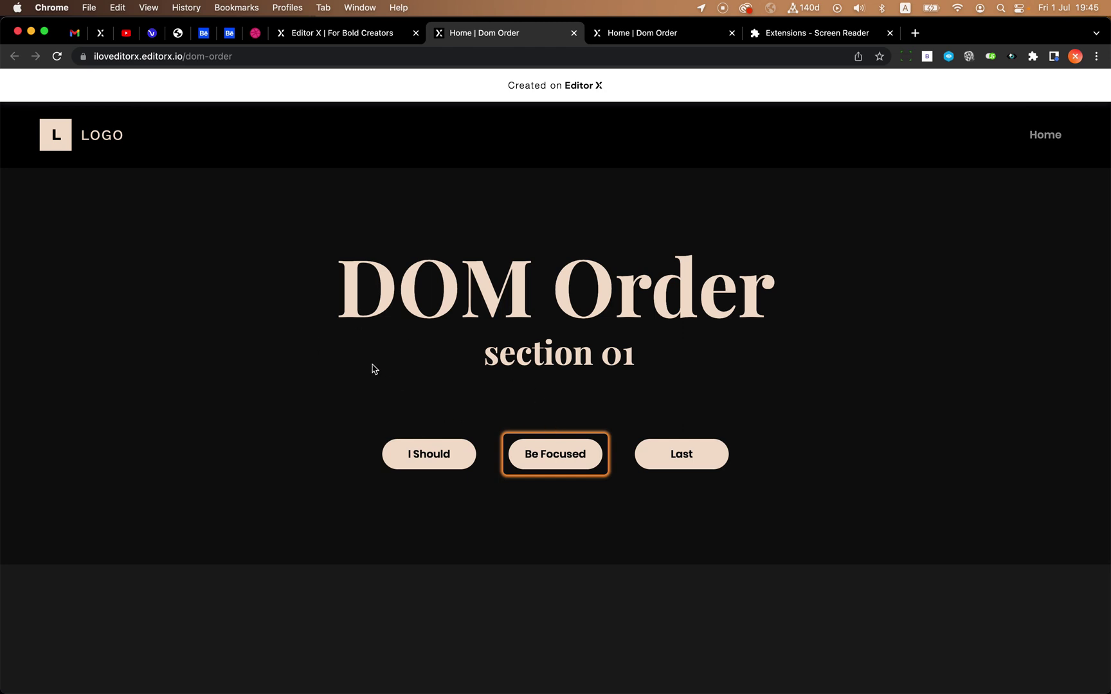
key(ctrl+alt+Right)
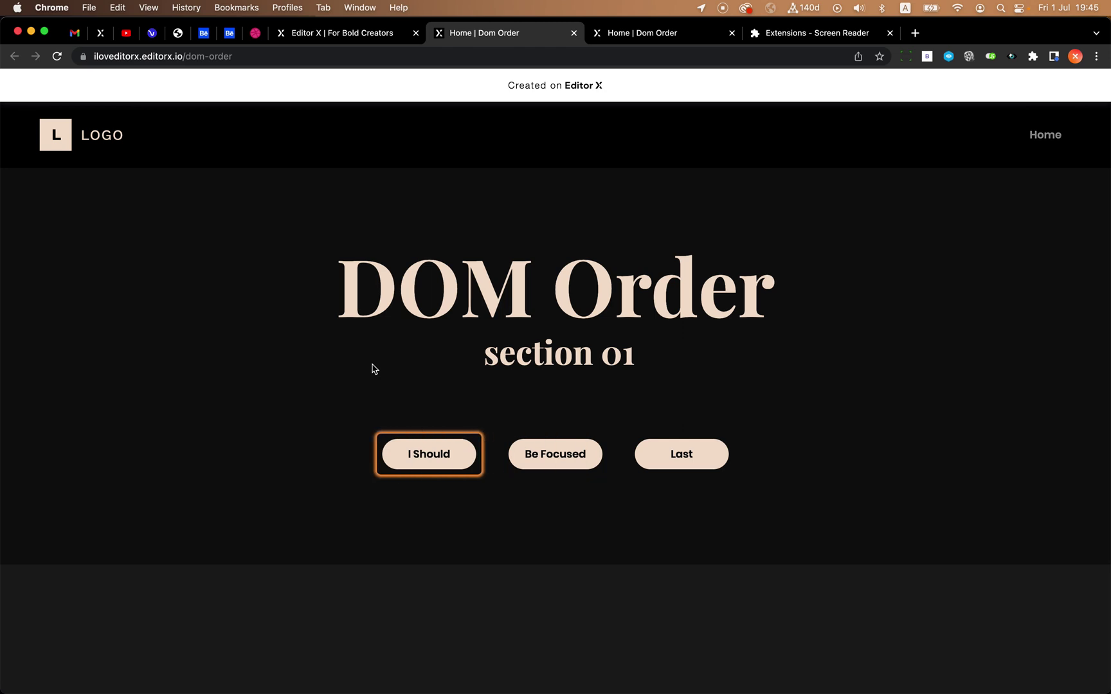
key(ctrl+alt+Right)
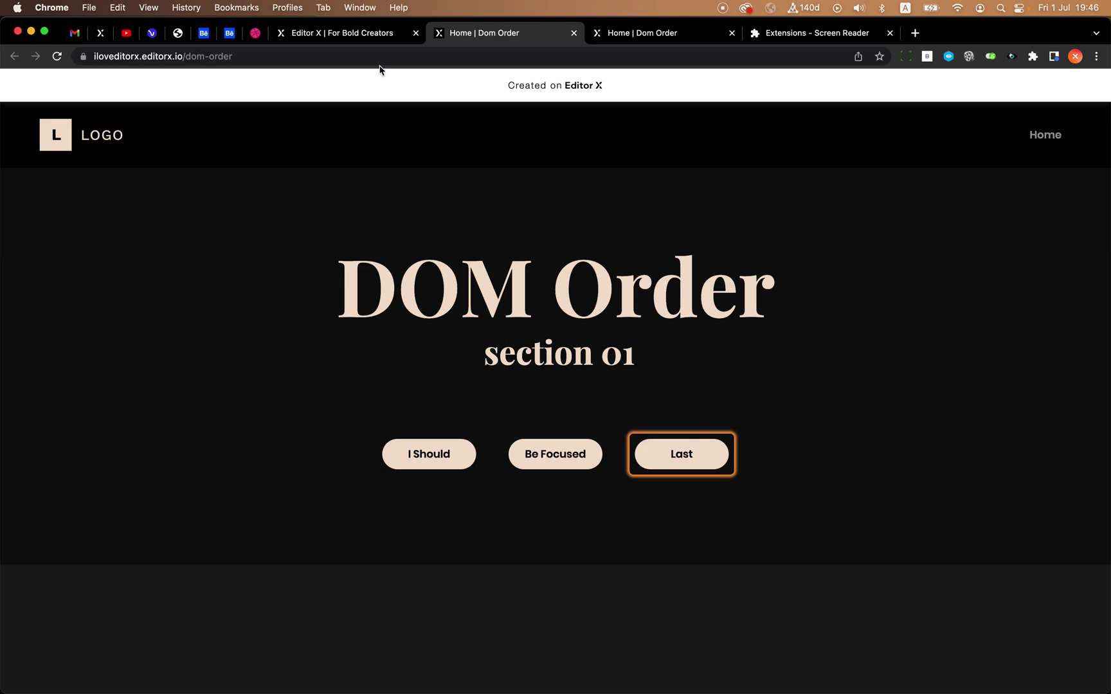
Step: Turn the Screen Reader extension off and dismiss Editor X's publish confirmation
click(358, 34)
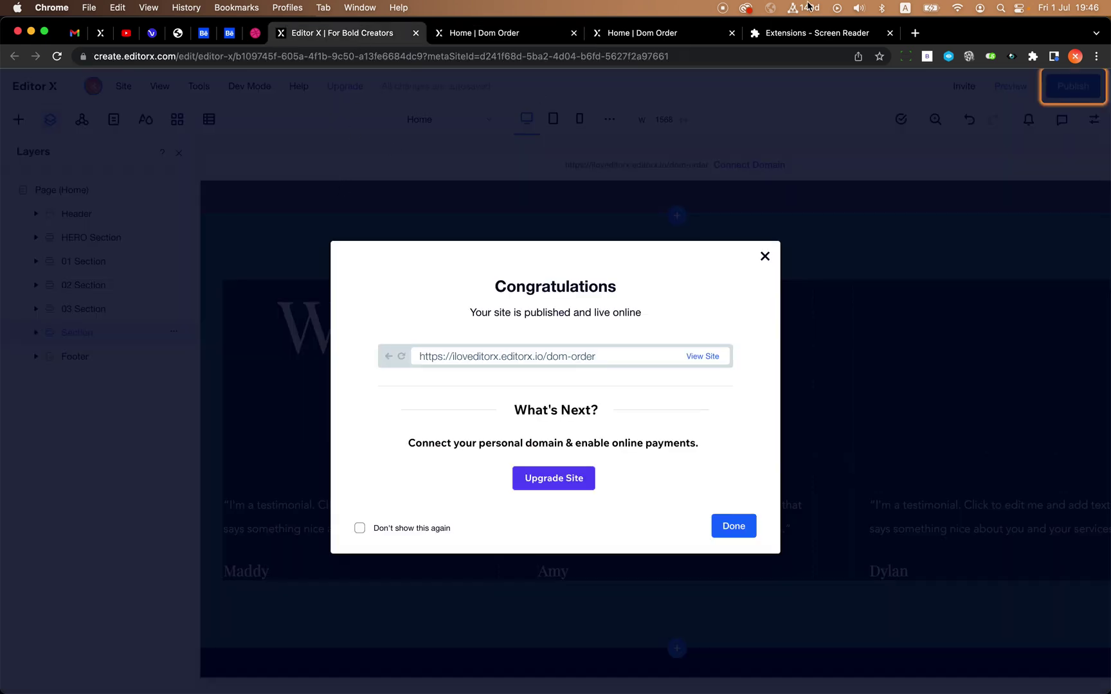
click(778, 34)
click(756, 197)
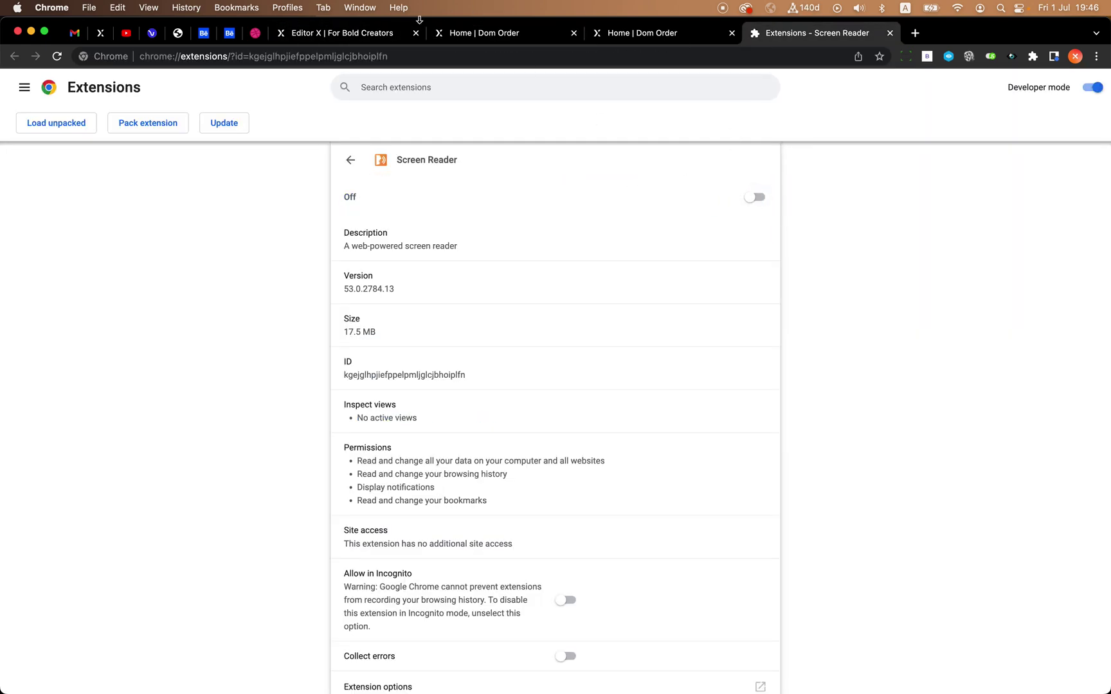
click(379, 33)
click(247, 227)
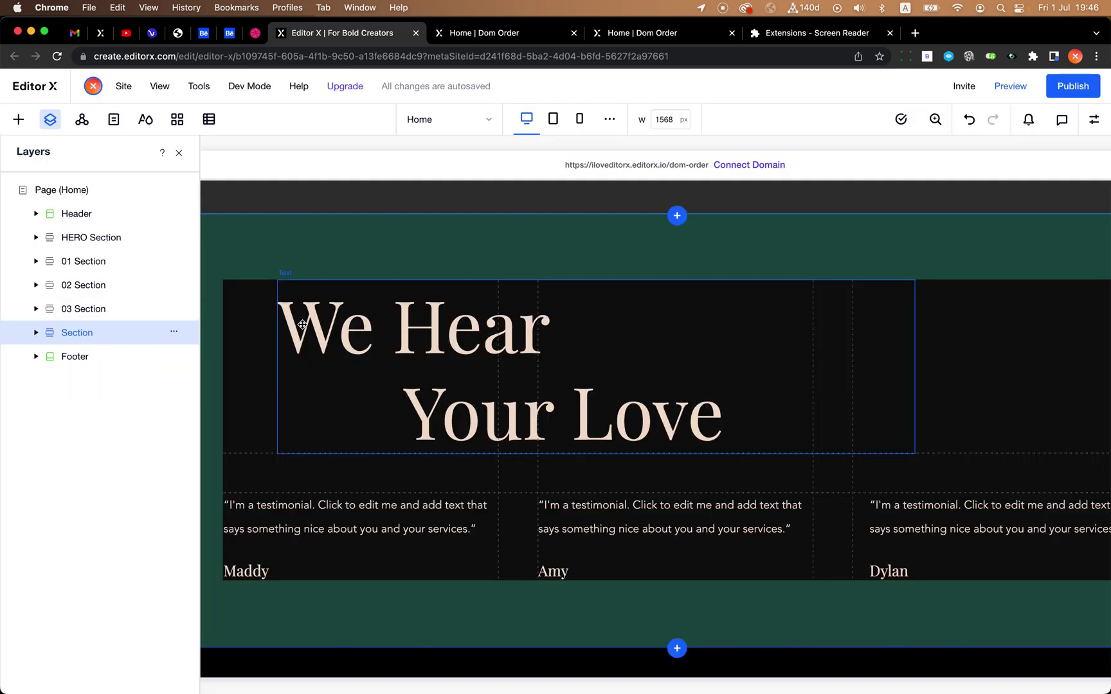
Step: In Layers, move I Should below Be Focused in the hero Container, then publish
scroll(302, 324, up, 15)
click(179, 153)
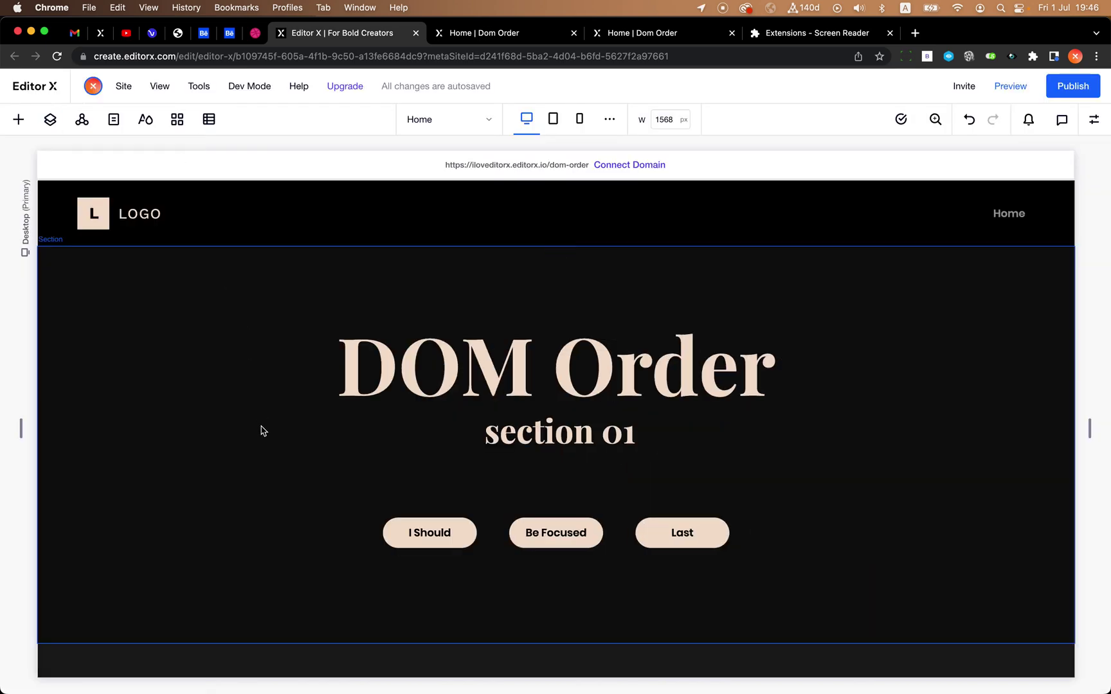
click(493, 532)
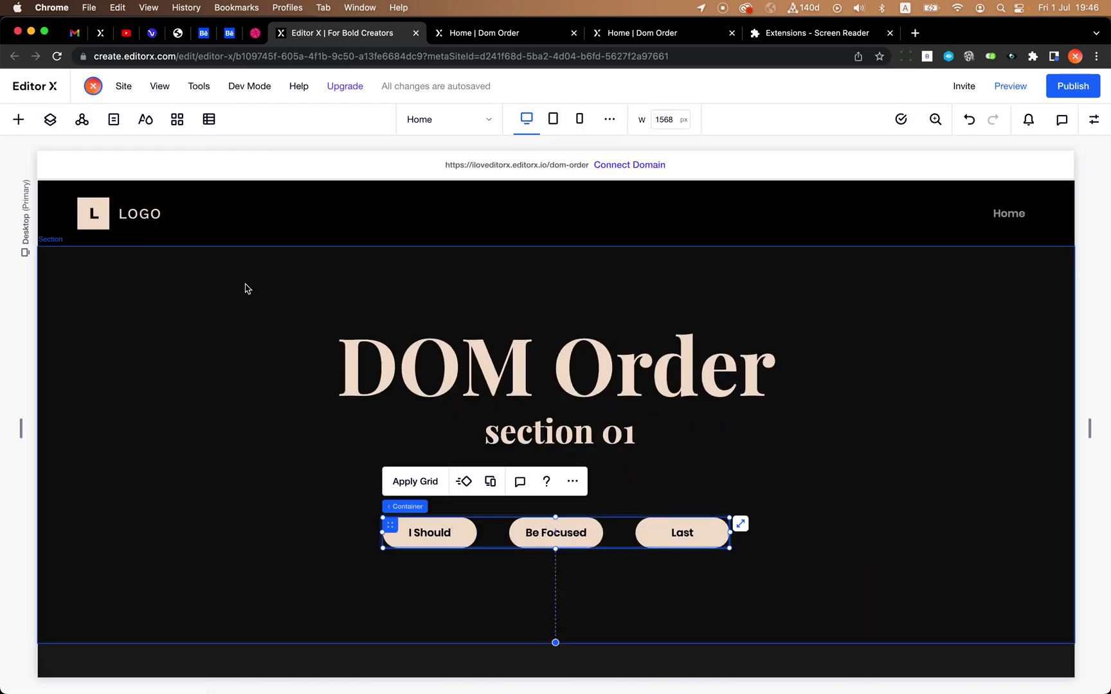
click(50, 119)
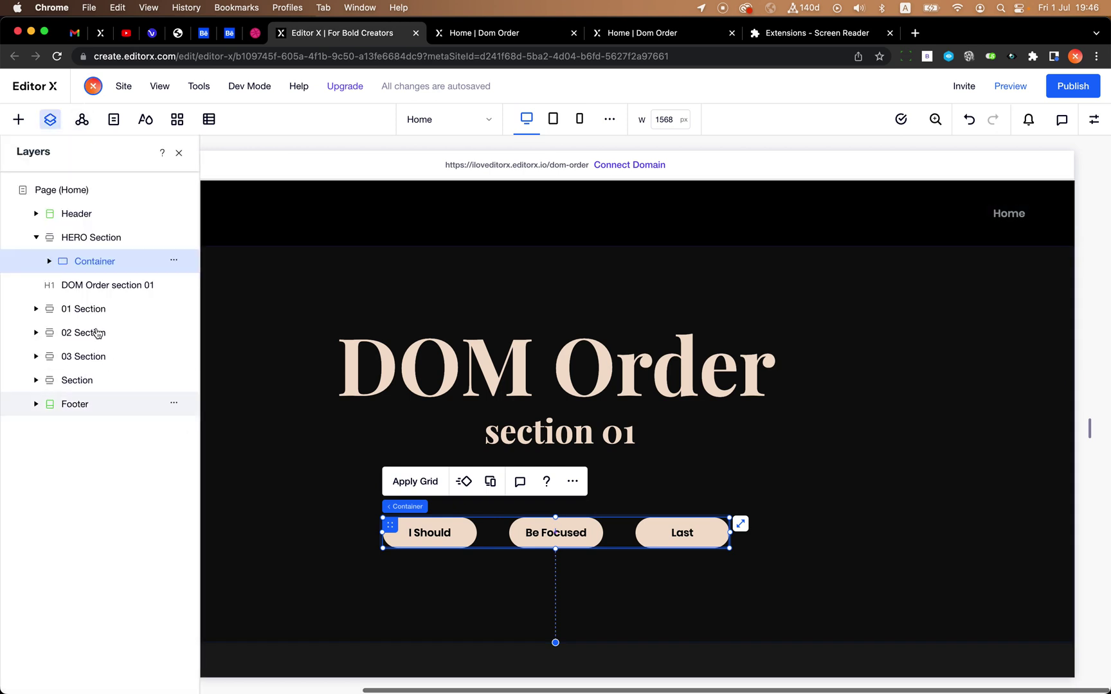
click(49, 261)
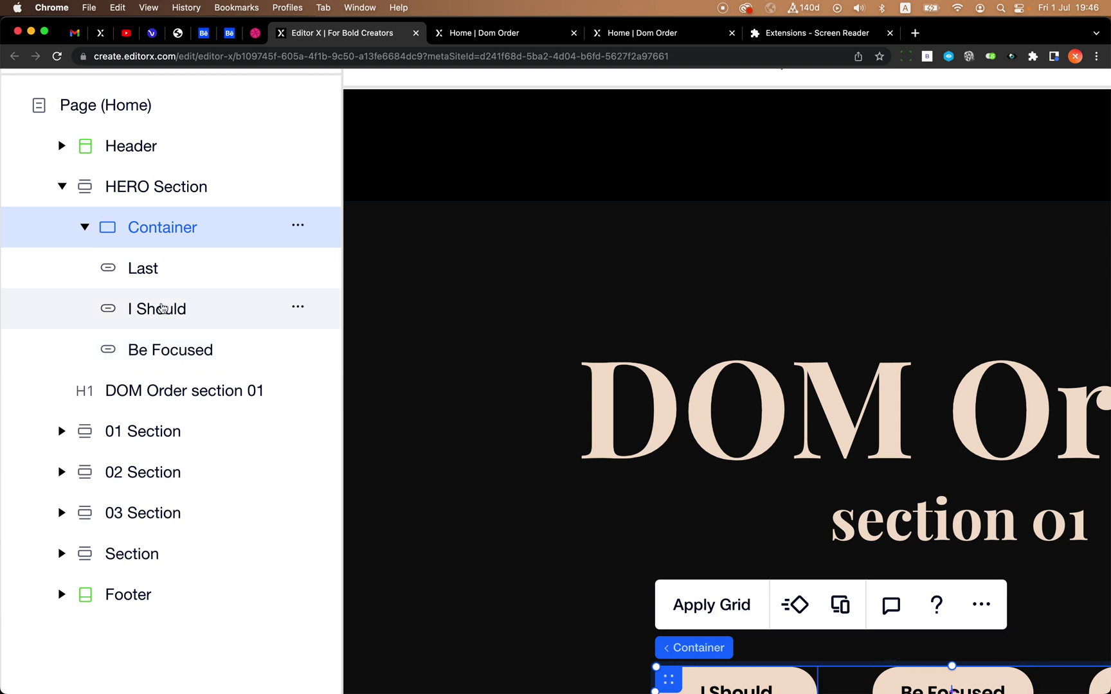
drag(162, 309, 167, 349)
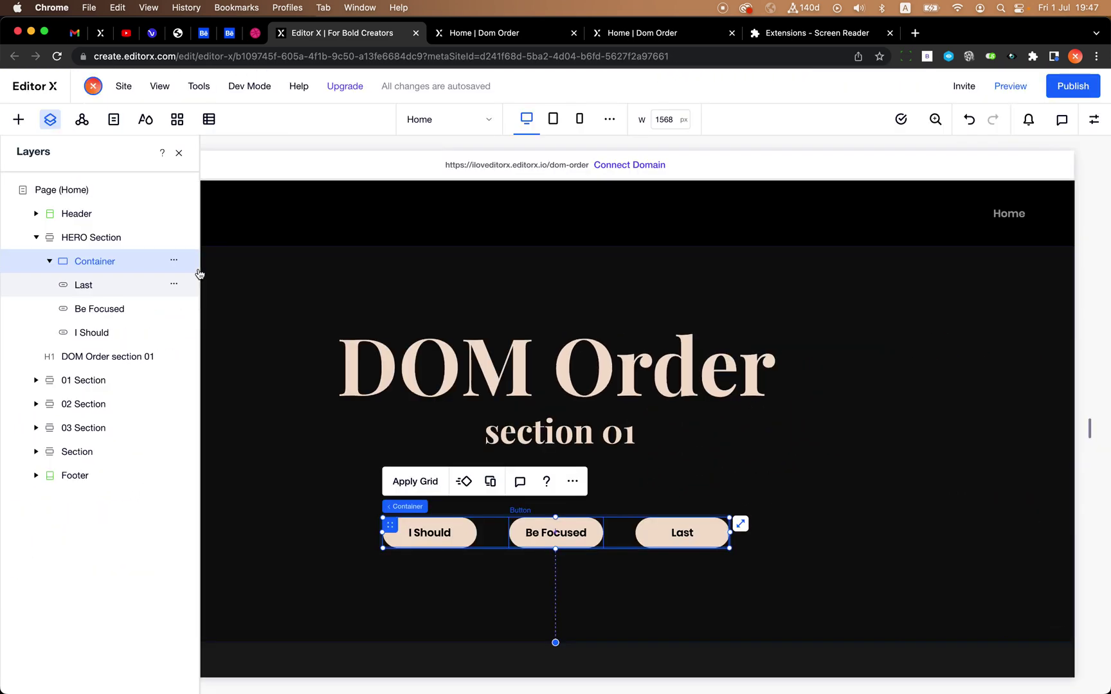
click(1074, 90)
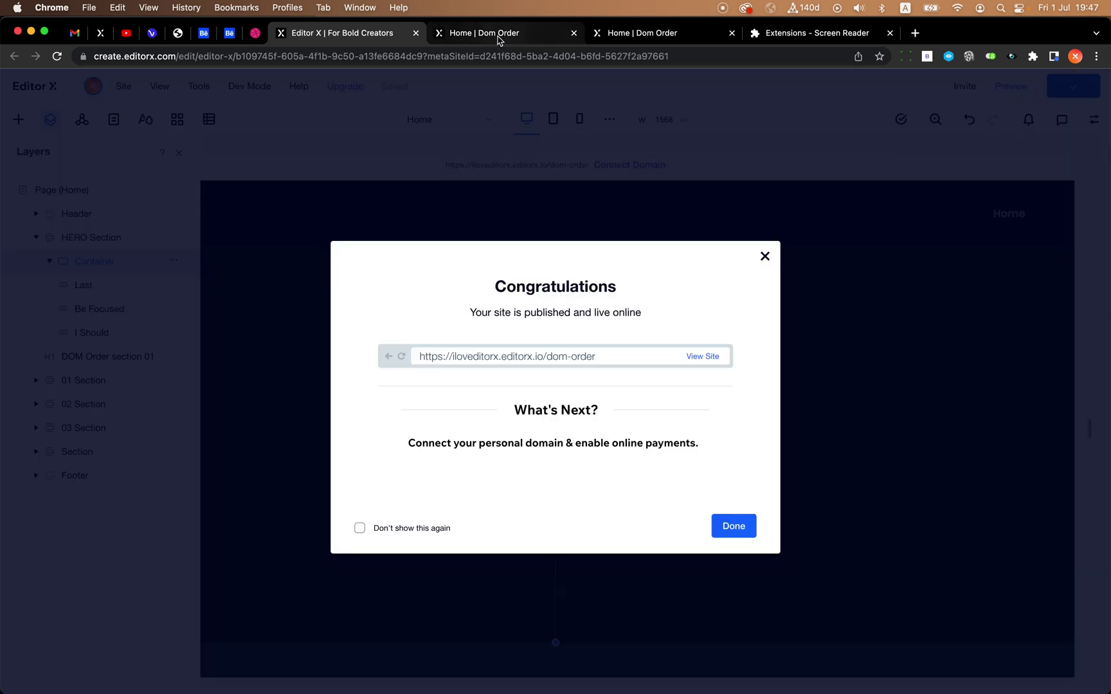
Step: Reload the live DOM Order page
click(497, 37)
click(497, 59)
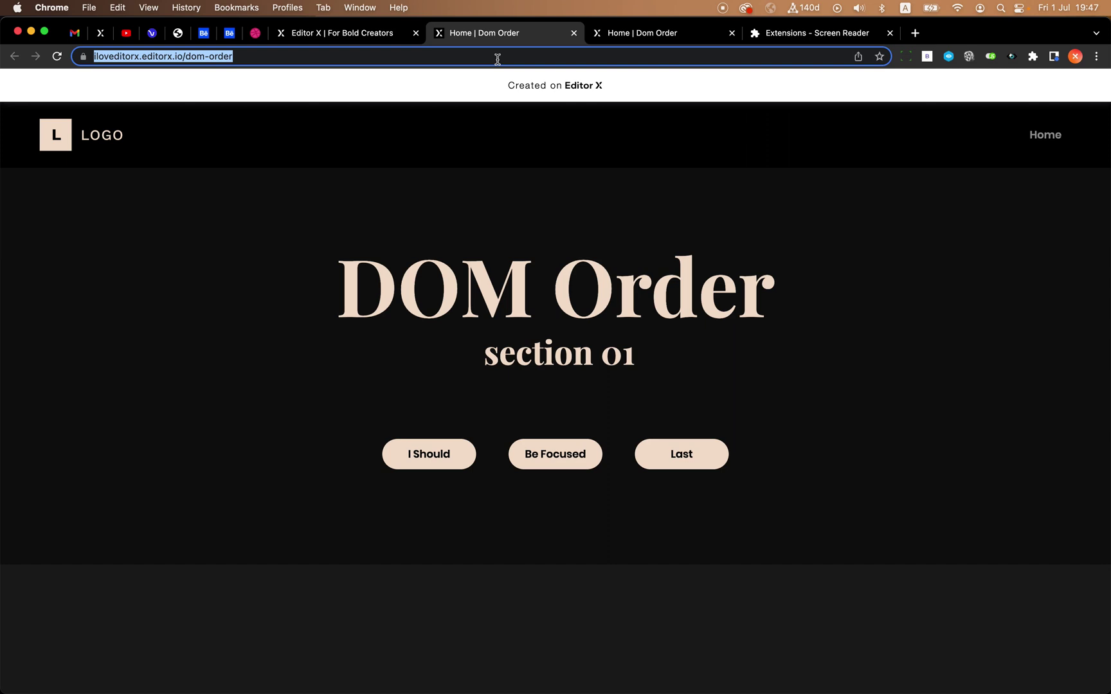
key(Return)
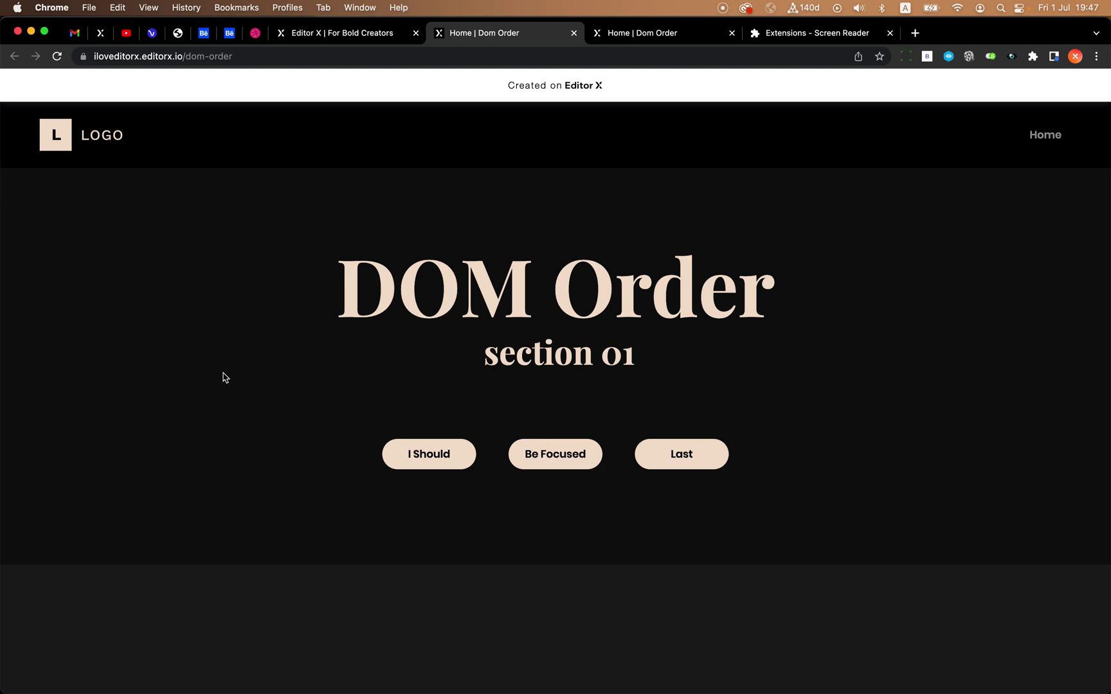
Step: Tab through the skip link, Editor X banner, LOGO, Home, then I Should and Be Focused
key(Tab)
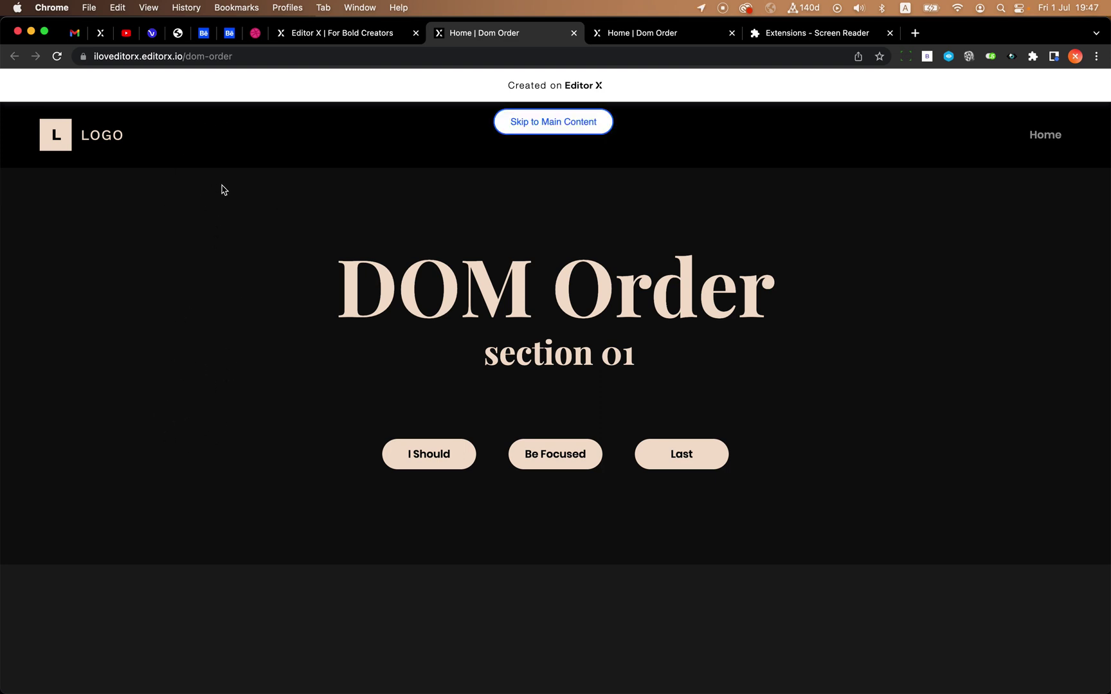
key(Tab)
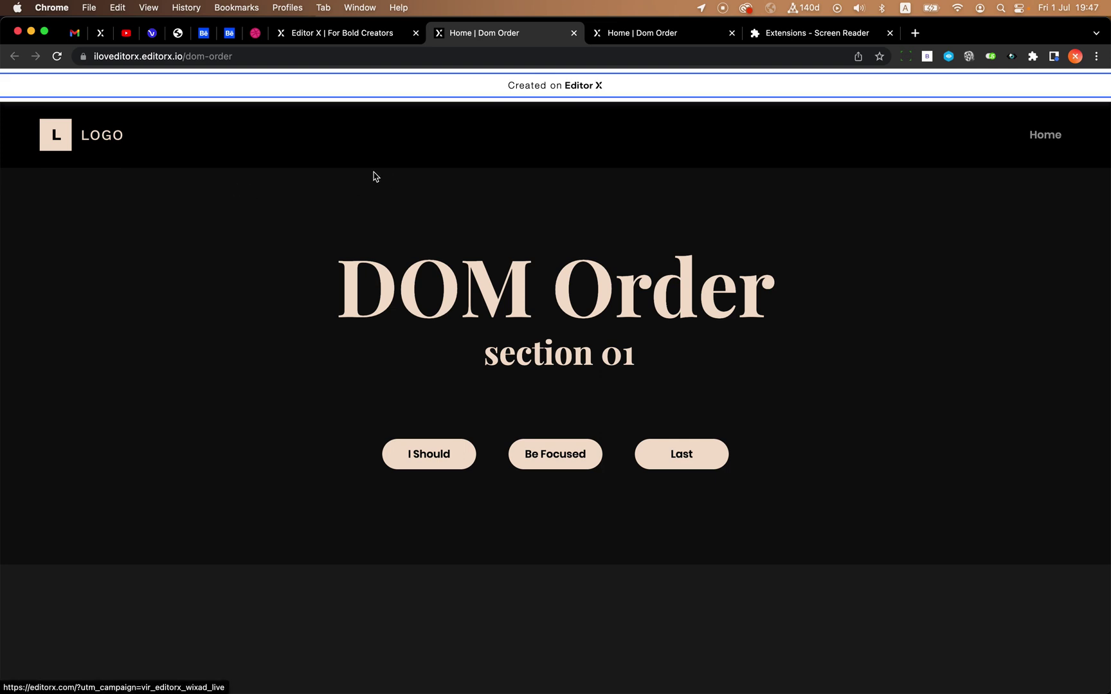
key(Tab)
key(Tab)
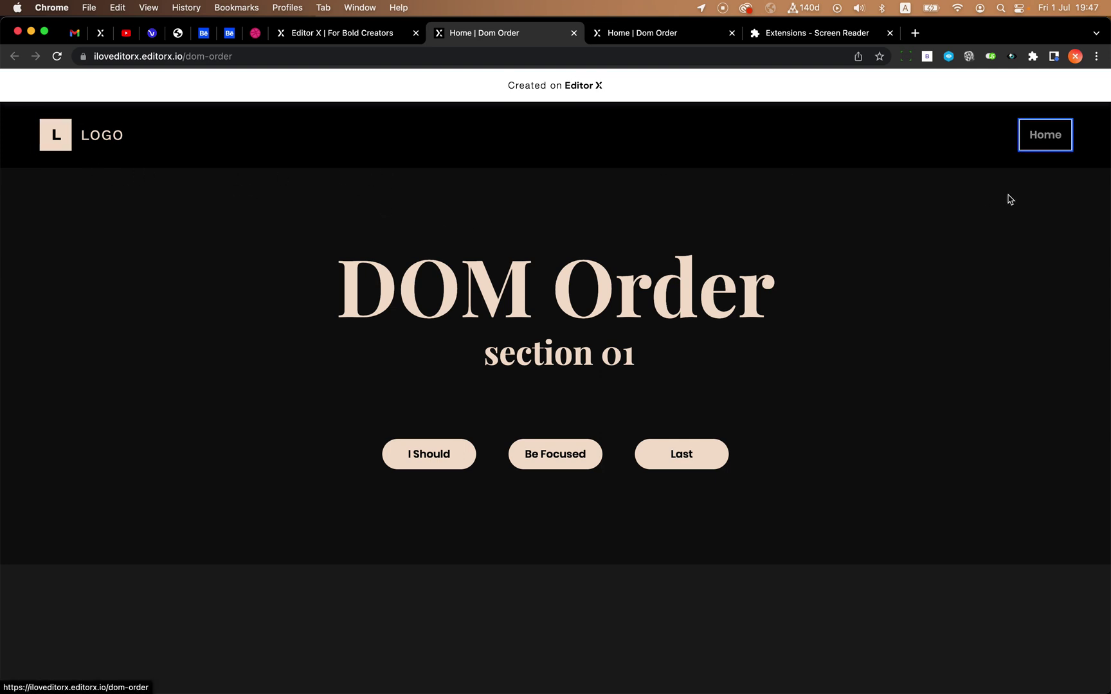
key(Tab)
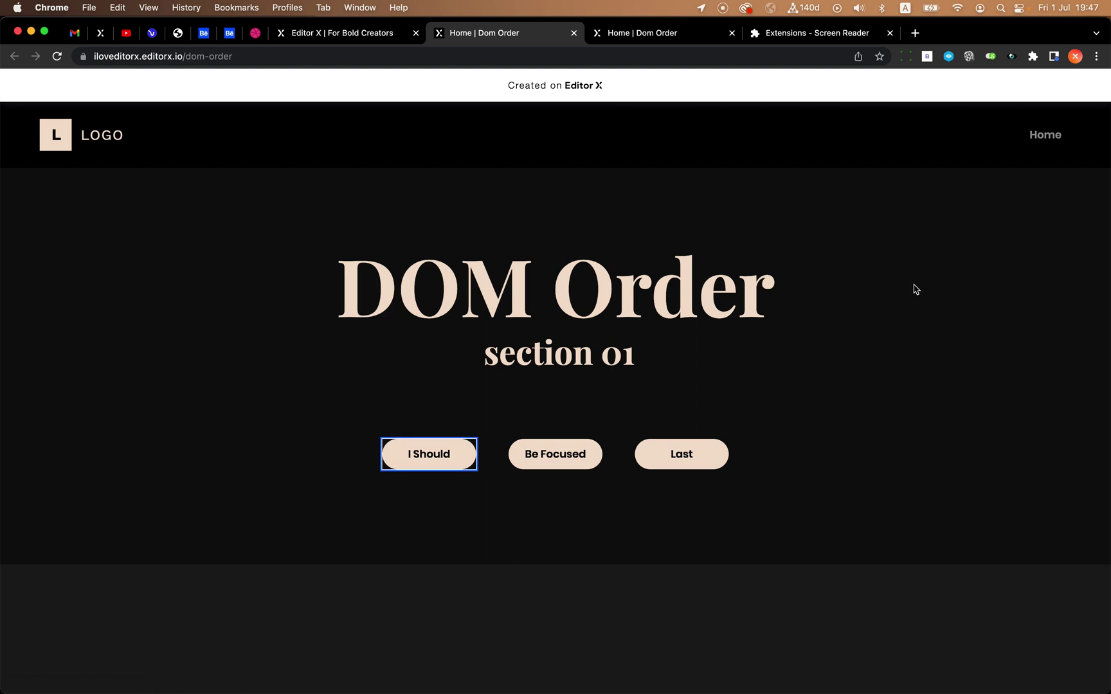
key(Tab)
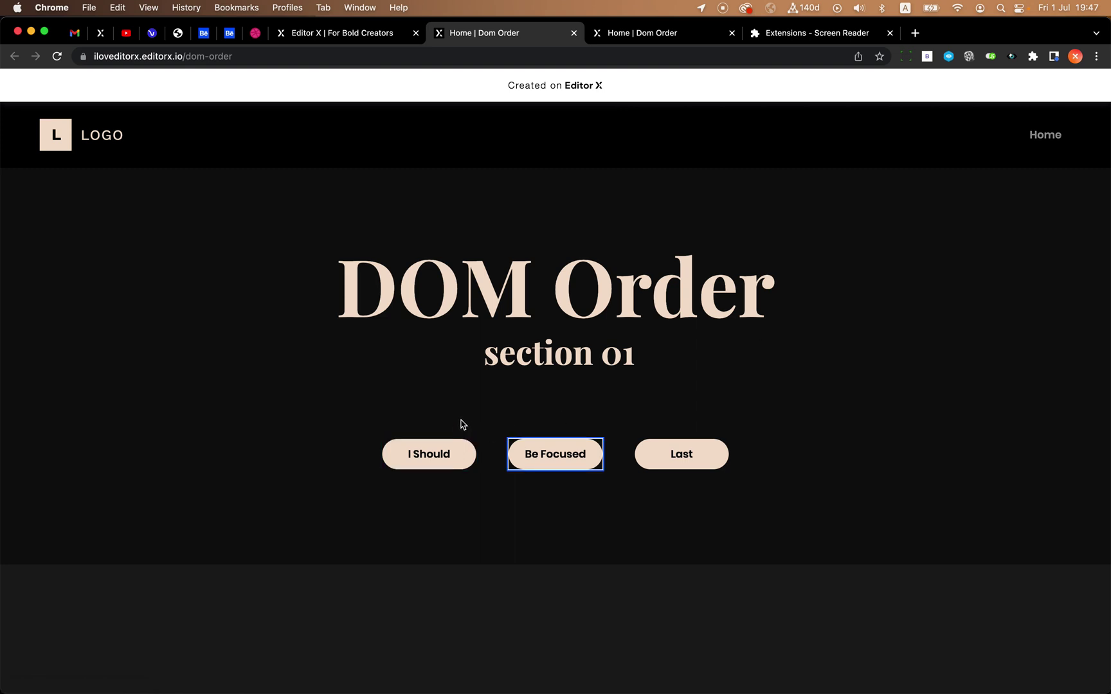
key(Tab)
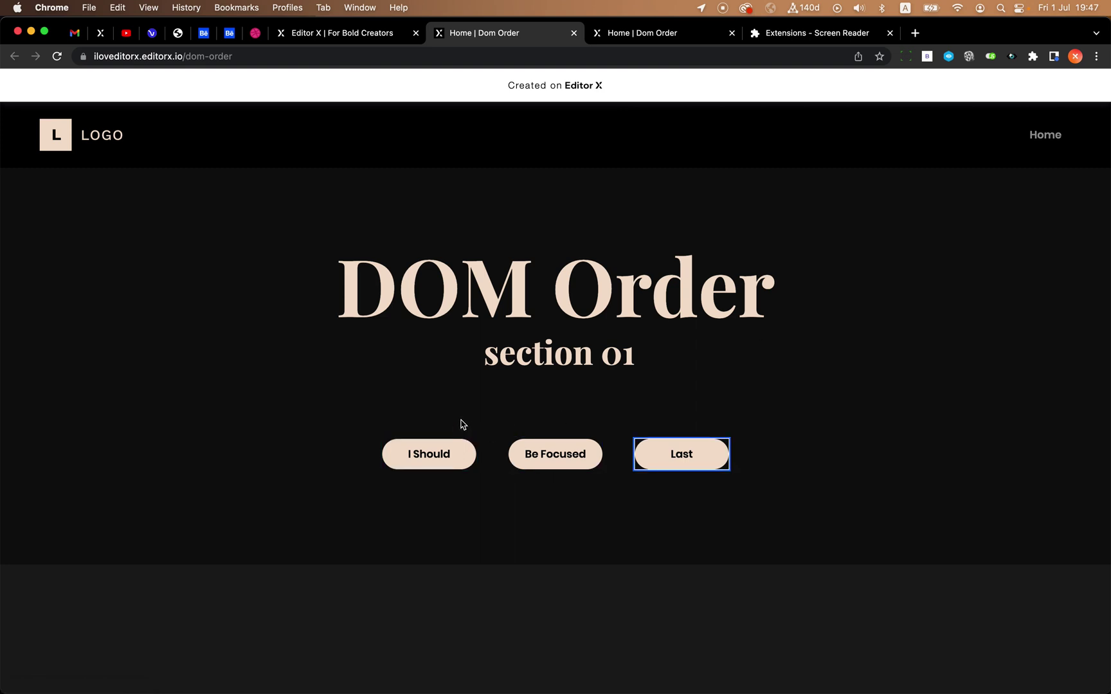
Step: Turn the Screen Reader extension back on for the live DOM Order page
click(797, 33)
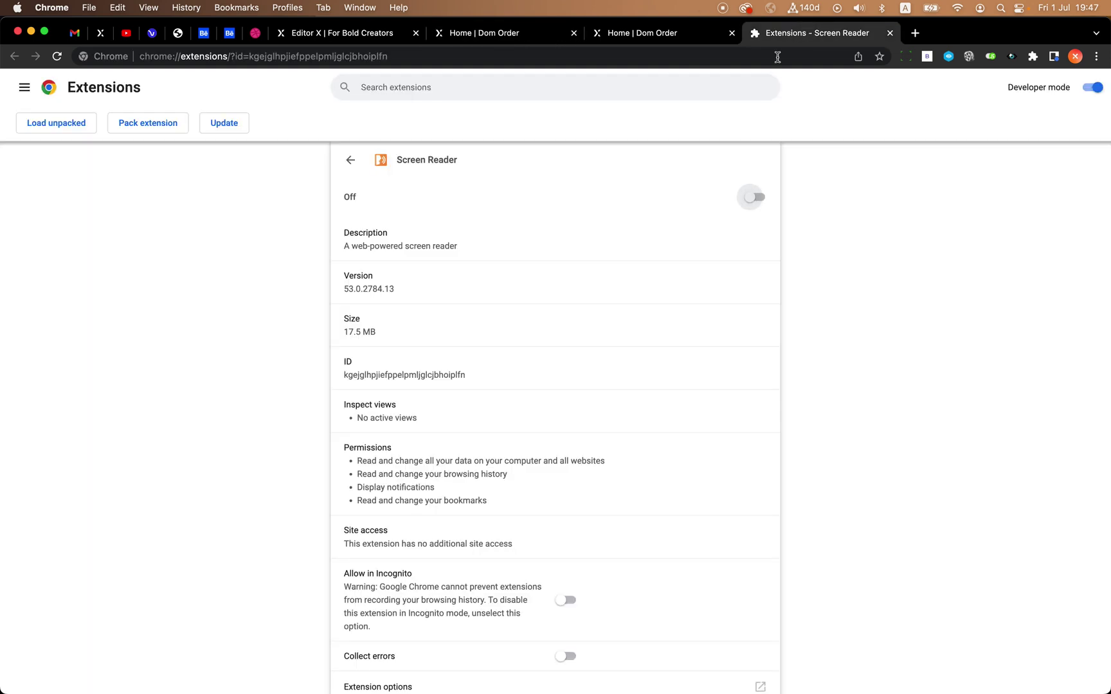
click(756, 199)
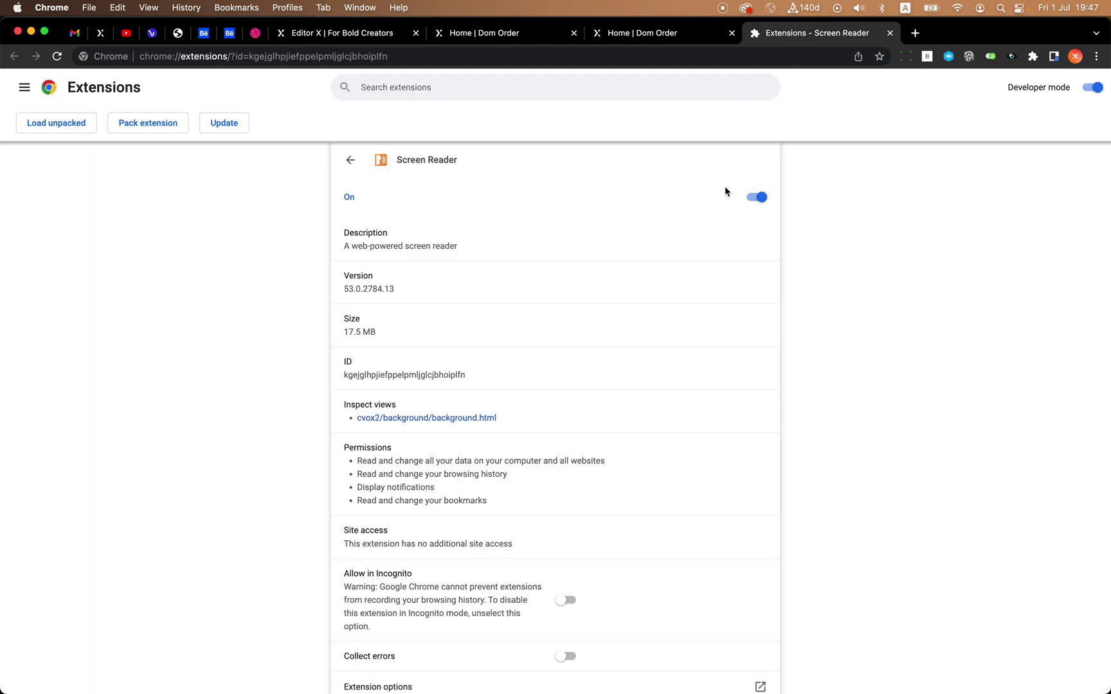
click(482, 33)
Step: Tab through I Should, Be Focused and Last, then move screen-reader focus to Amy's testimonial
key(Tab)
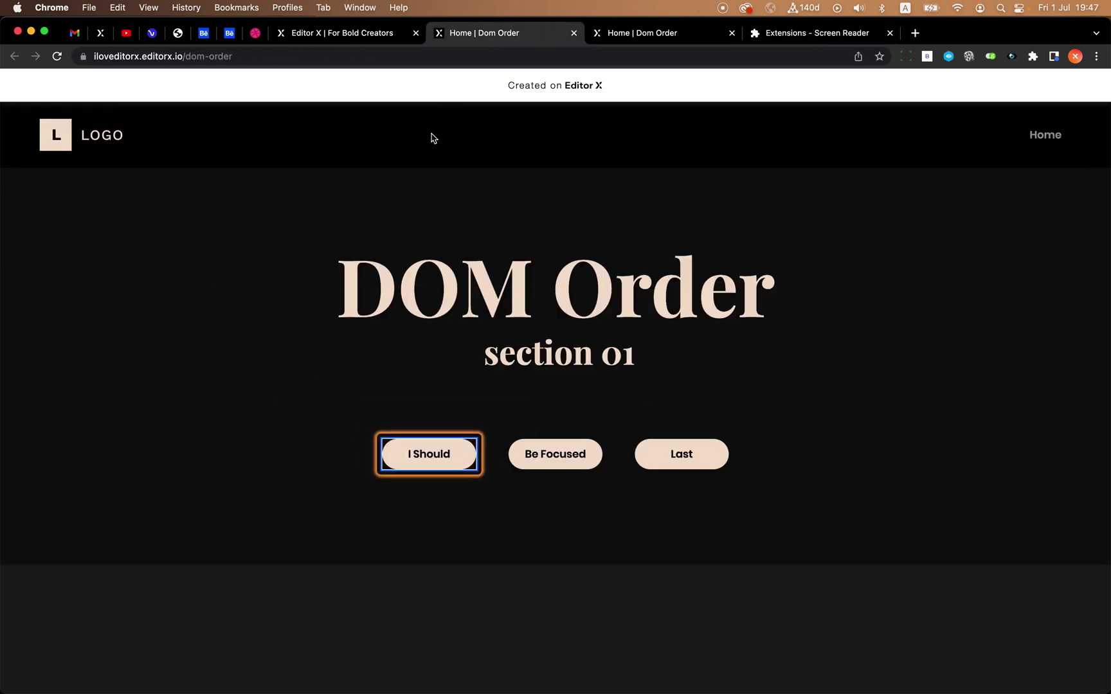
key(Tab)
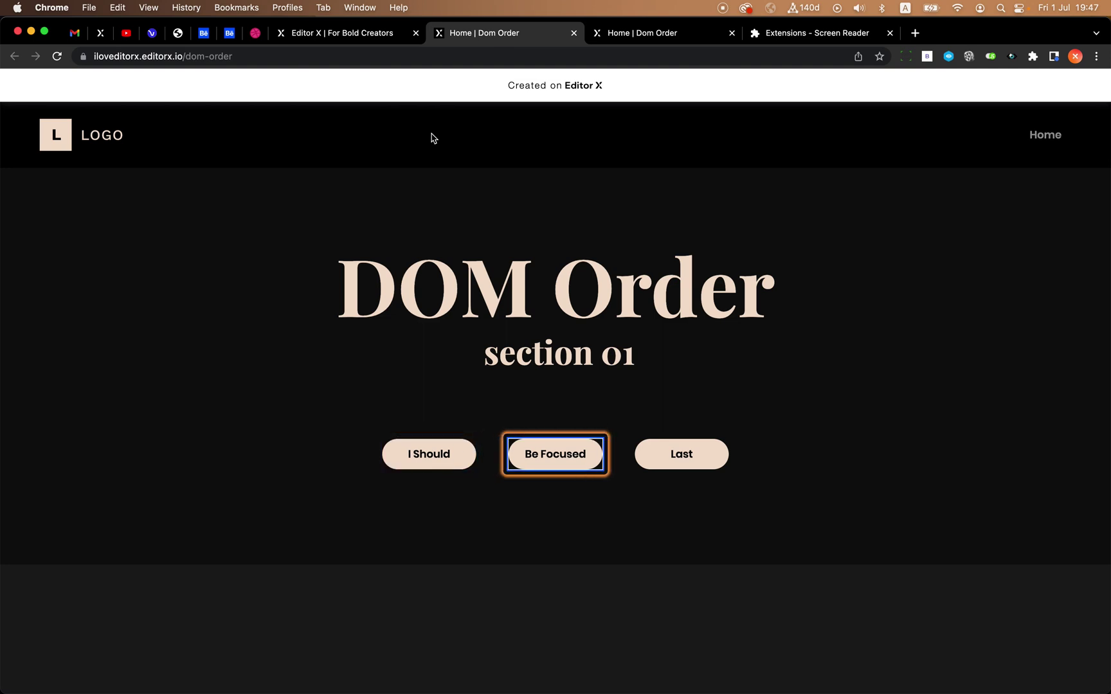
key(Tab)
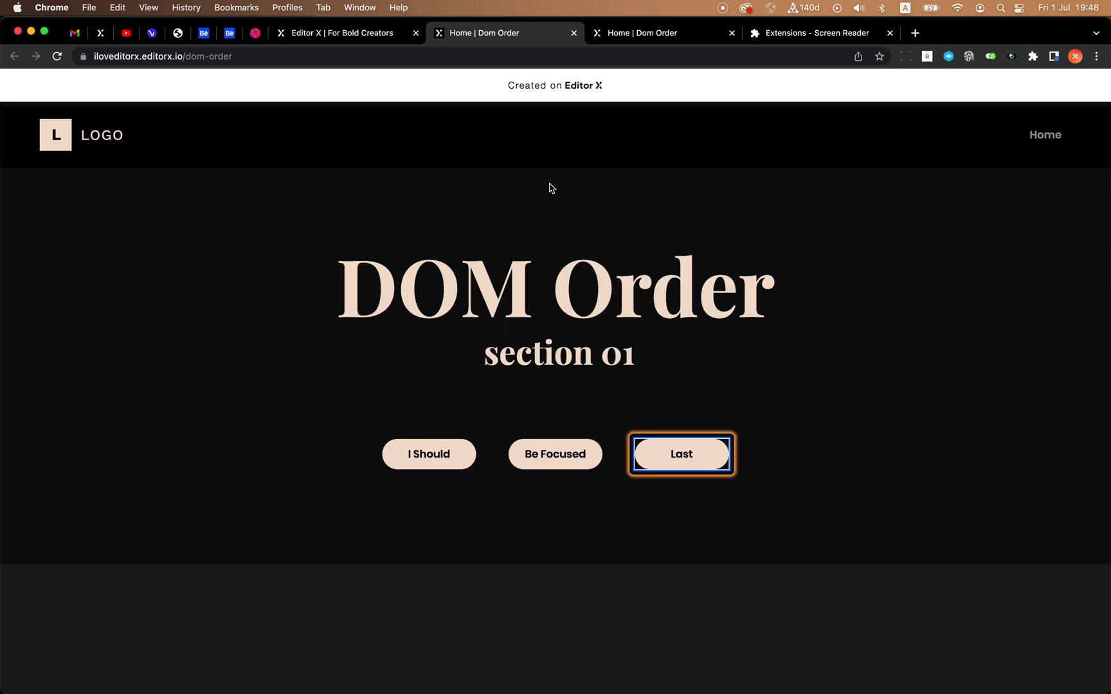
scroll(550, 188, down, 15)
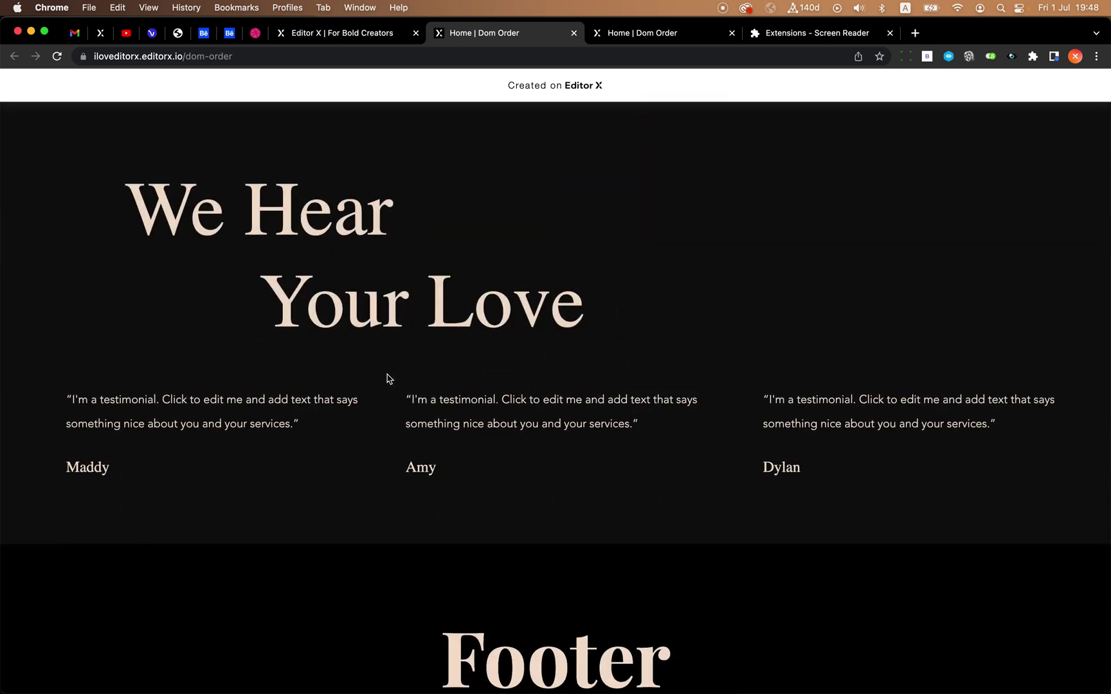
scroll(434, 385, up, 10)
scroll(435, 386, down, 5)
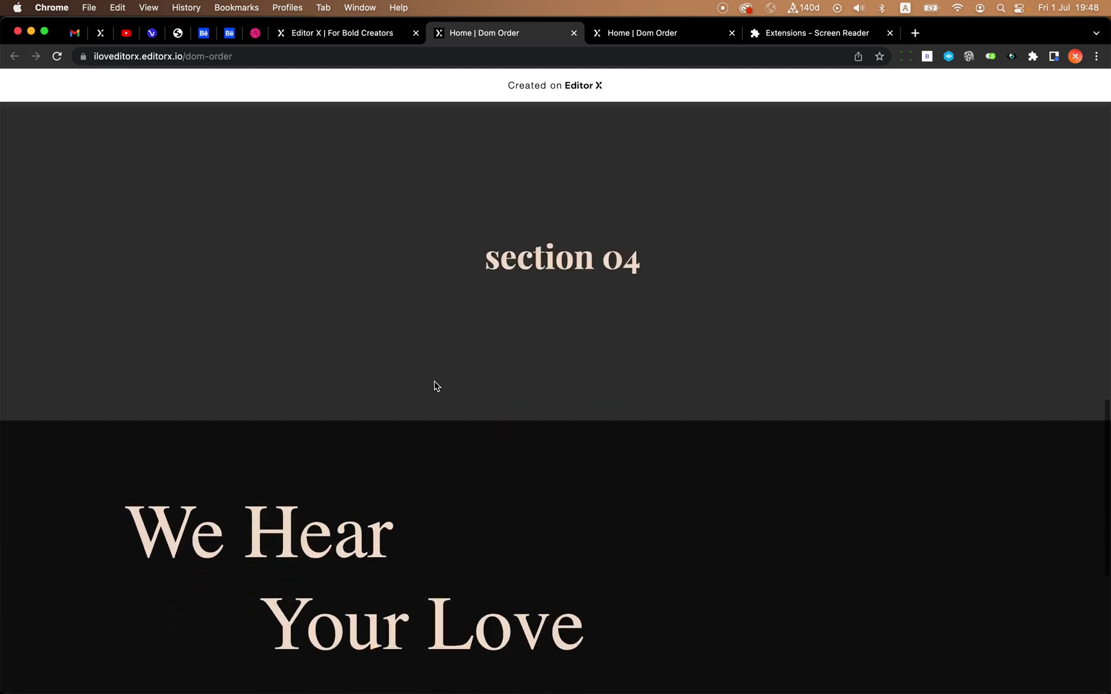
scroll(435, 386, down, 5)
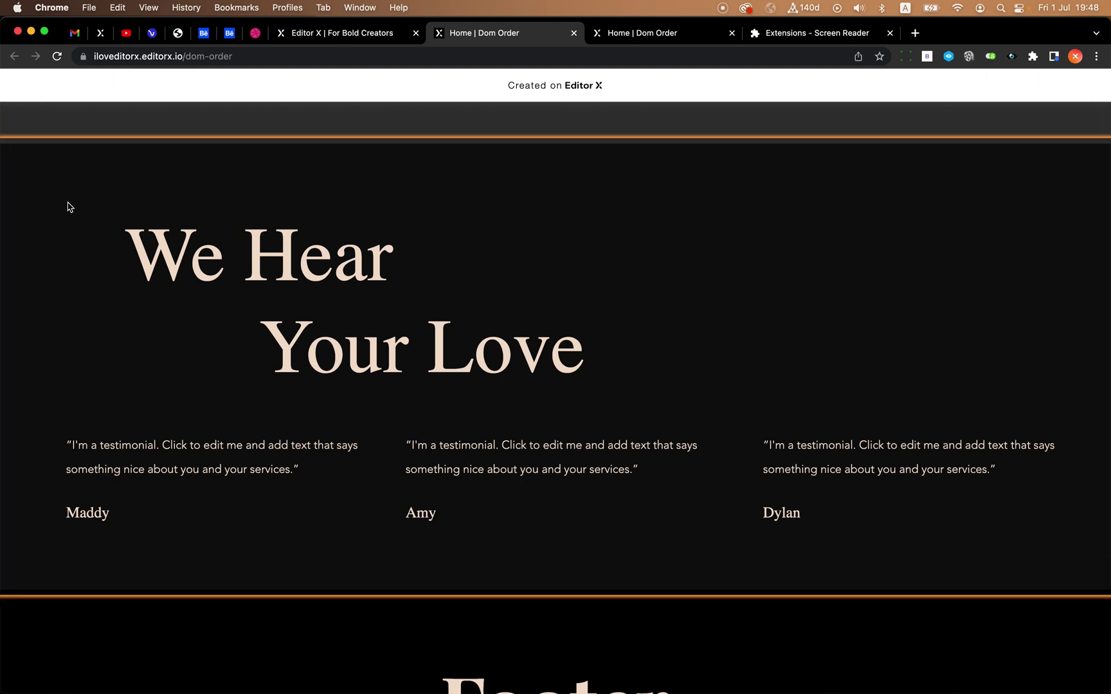
key(ctrl+super+Down)
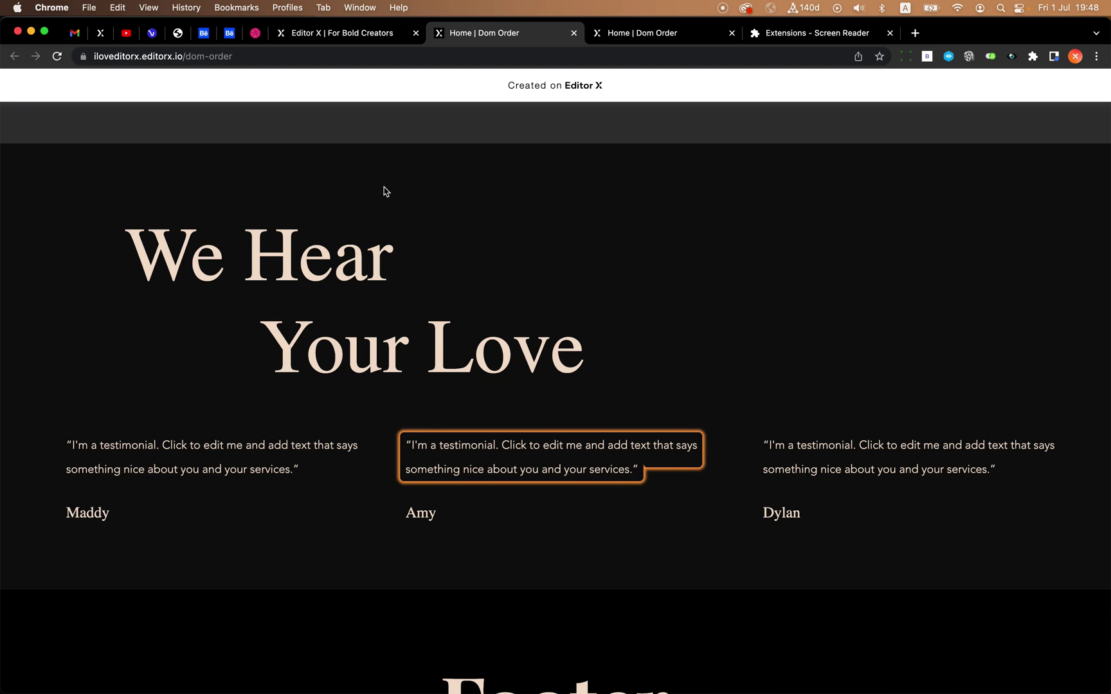
Step: Dismiss the published confirmation and turn the Screen Reader extension off
click(338, 32)
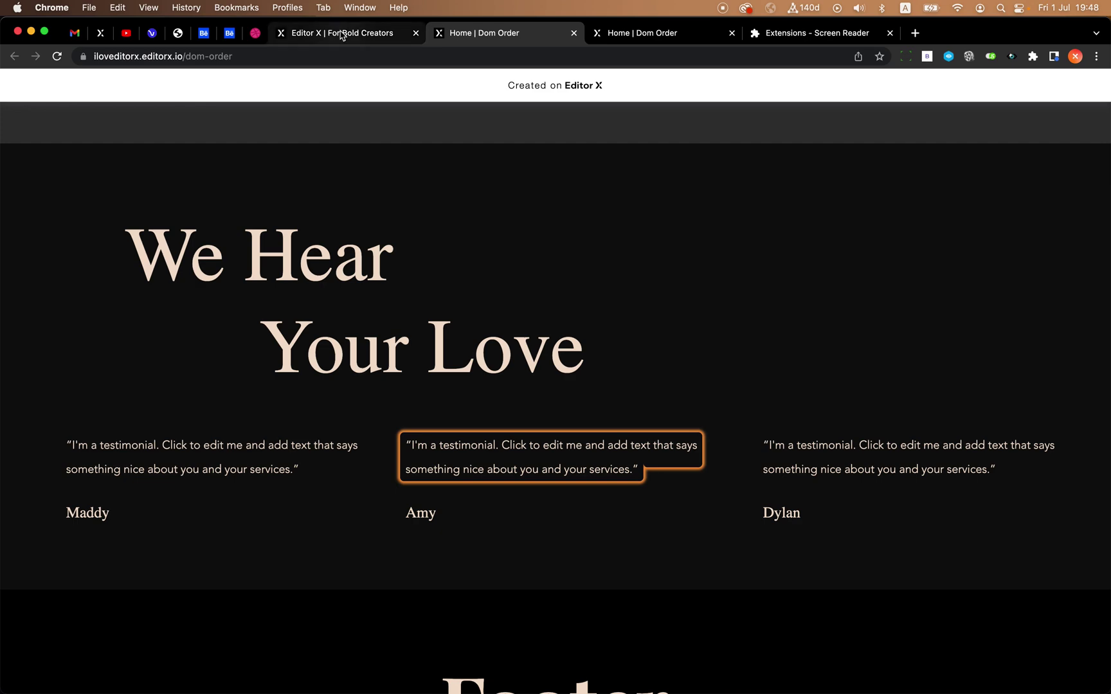
click(279, 222)
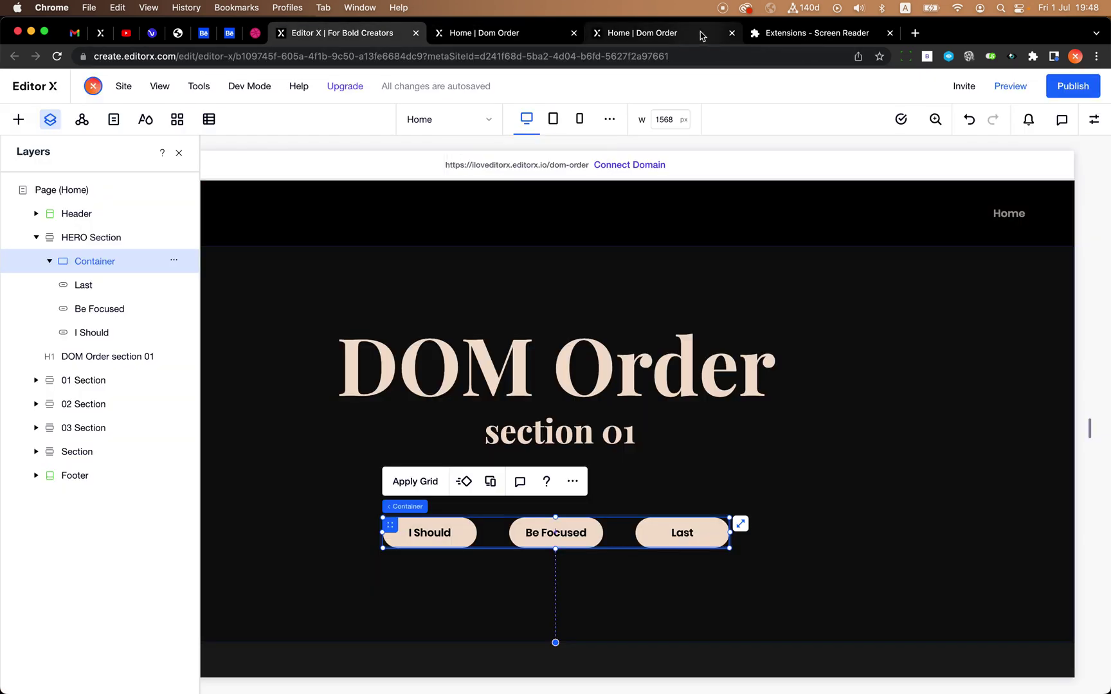
click(702, 33)
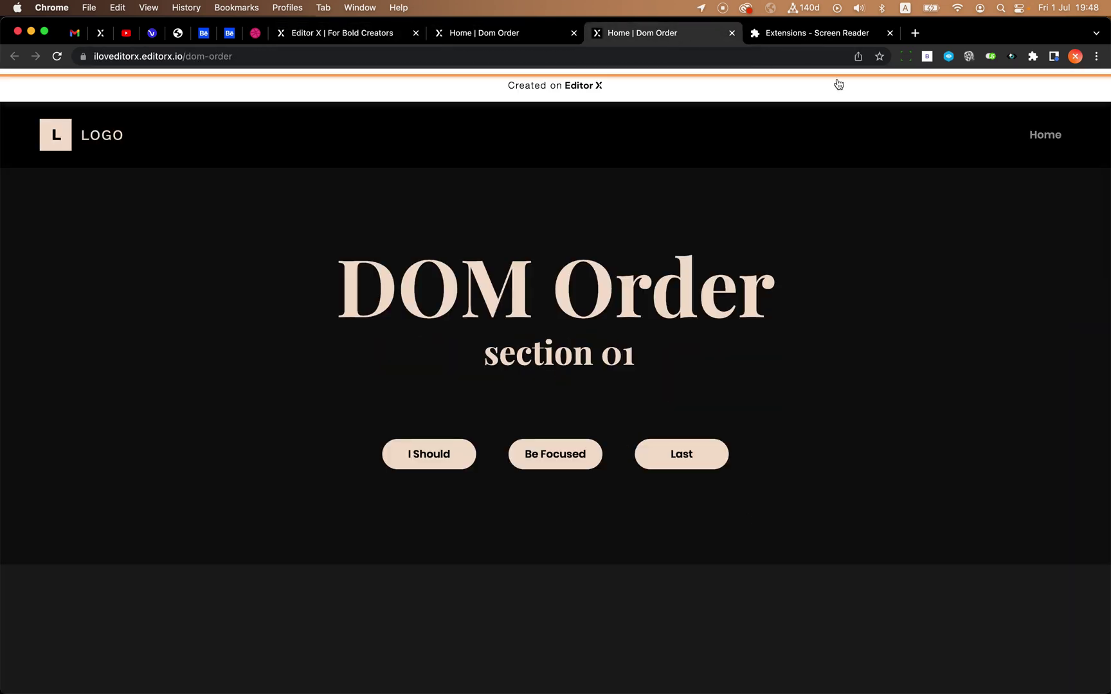
click(848, 41)
click(755, 197)
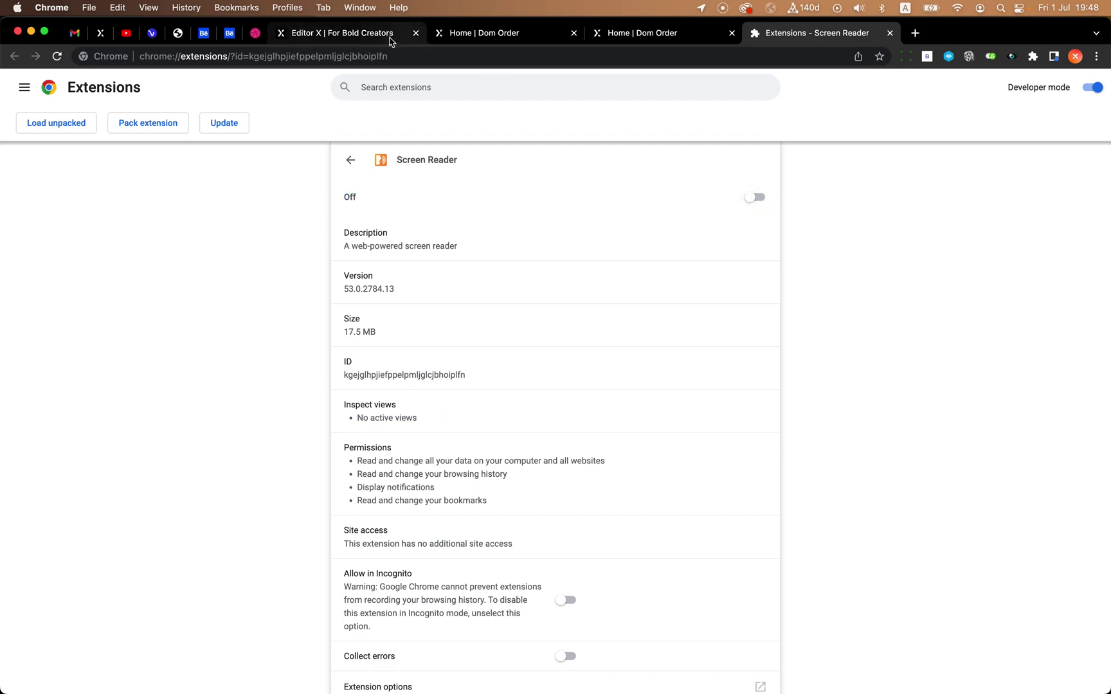
click(364, 35)
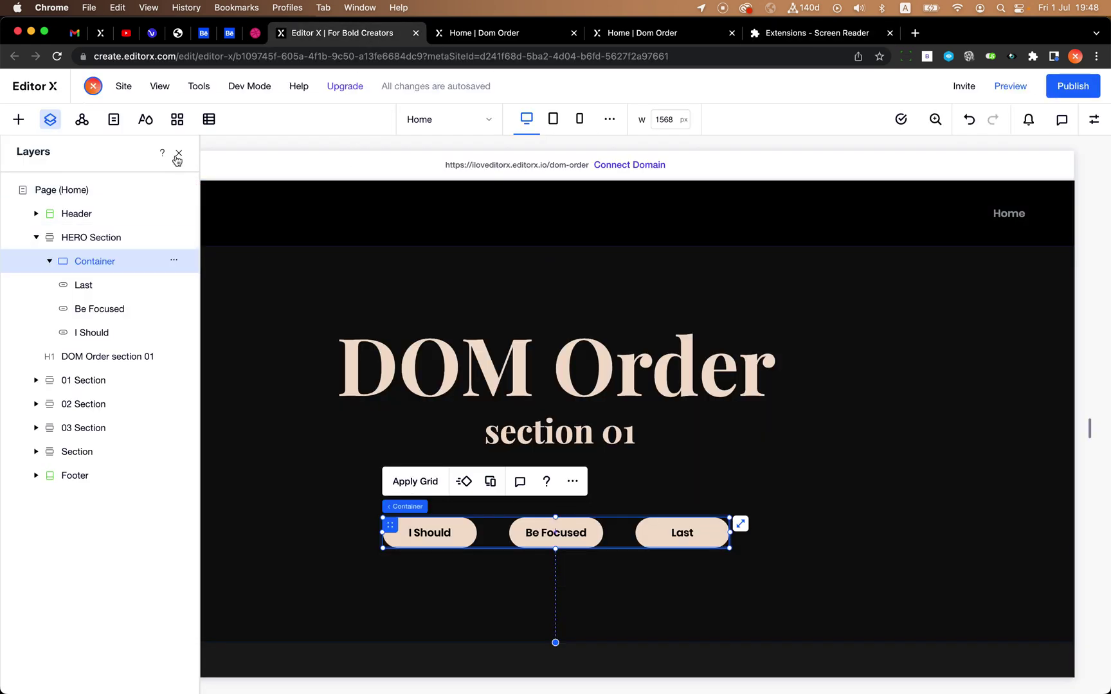
Step: Select the testimonial section and expand its layers in the Layers list
click(179, 153)
scroll(329, 402, down, 2)
scroll(329, 402, down, 10)
scroll(257, 334, up, 3)
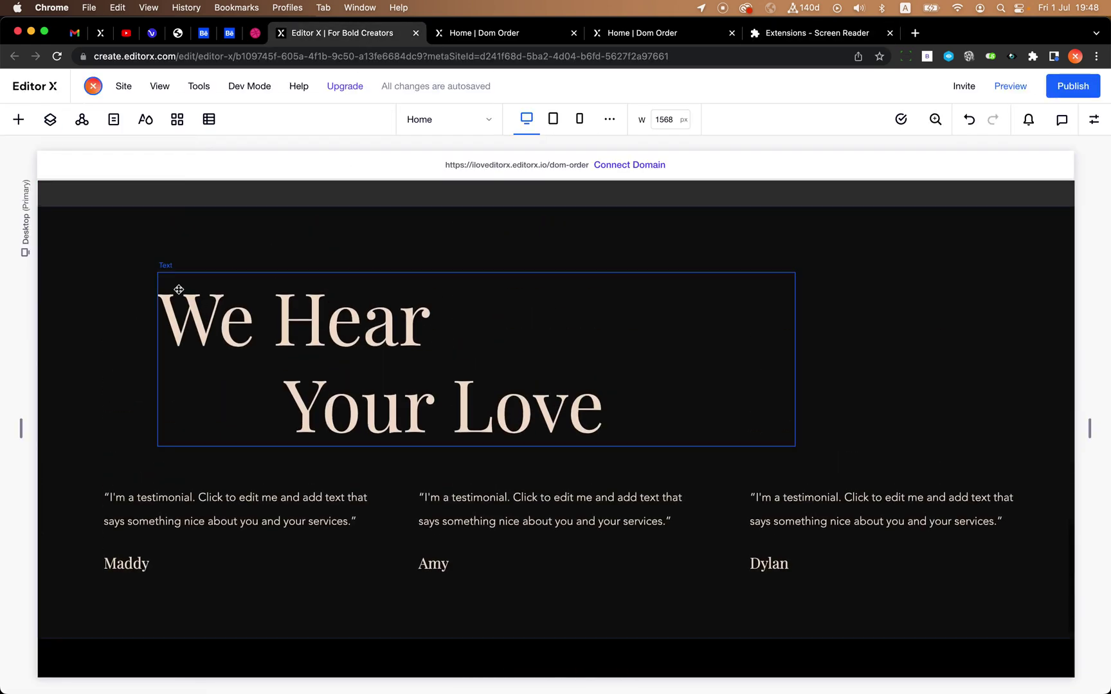
click(117, 264)
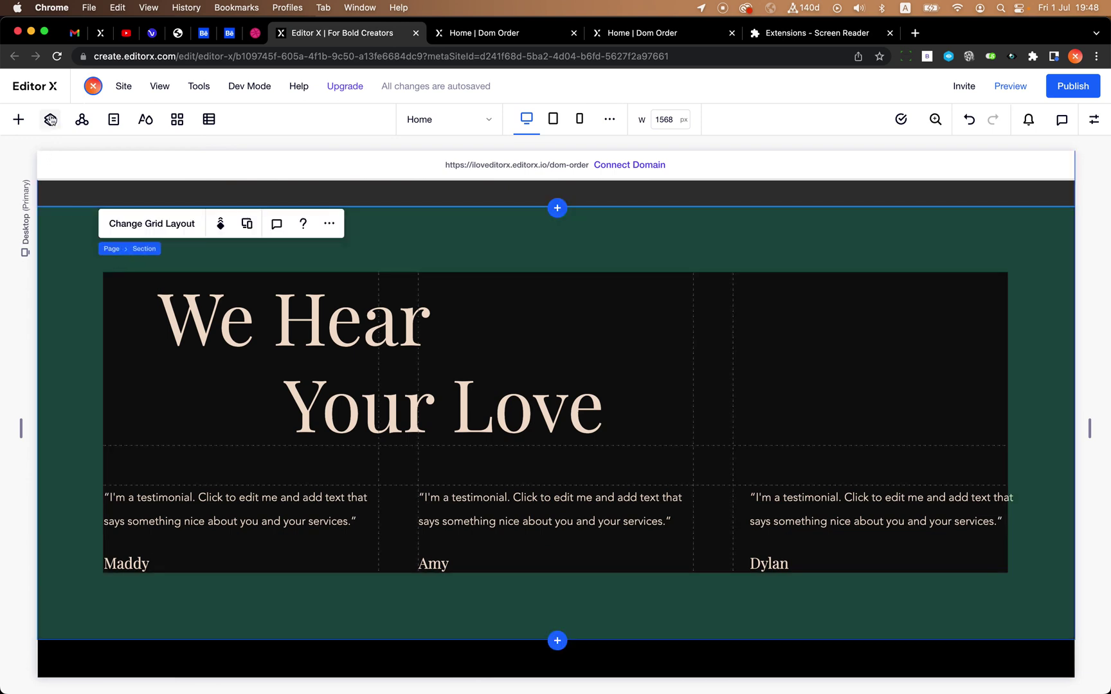
click(50, 119)
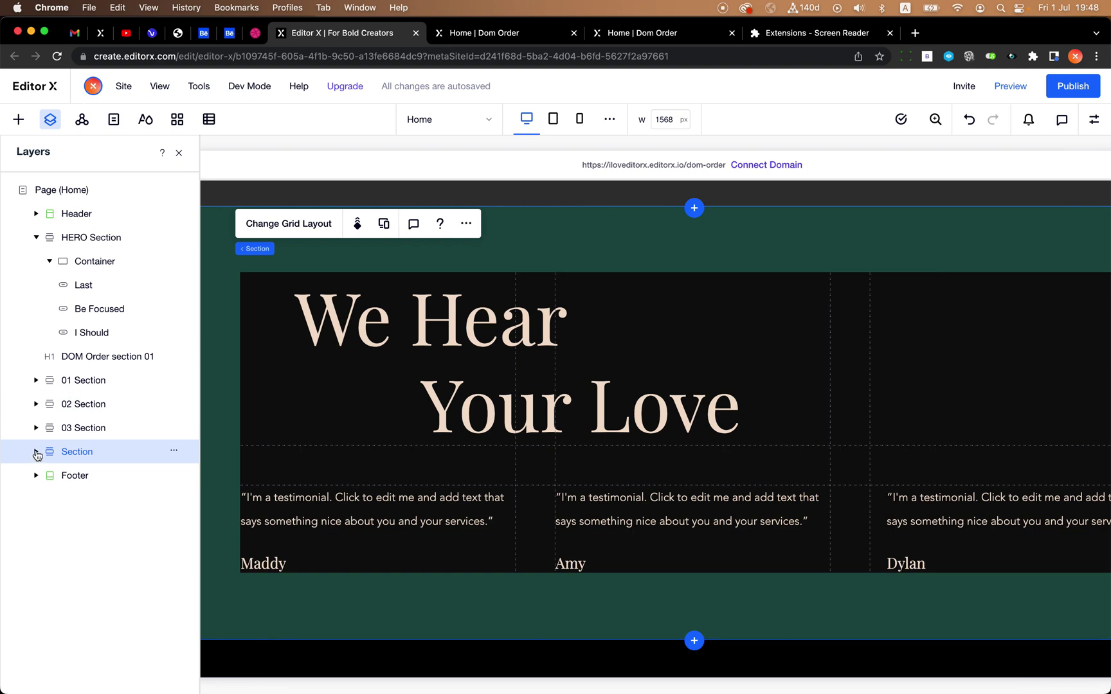
click(36, 451)
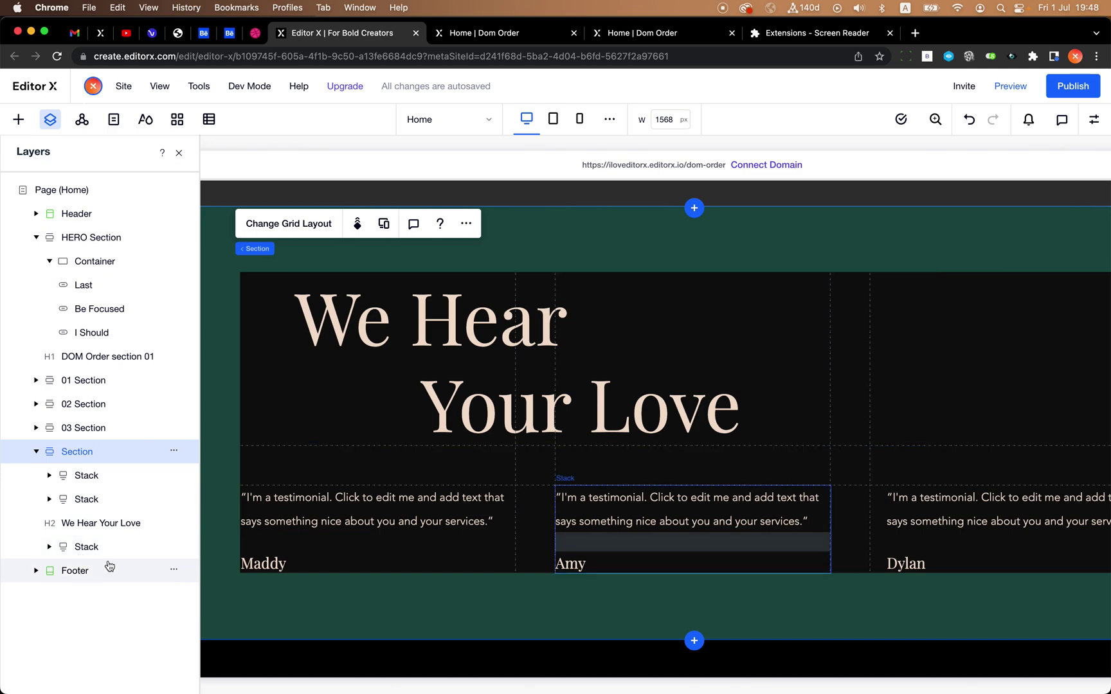
Step: Drag the We Hear Your Love heading below the third testimonial stack
scroll(109, 568, up, 5)
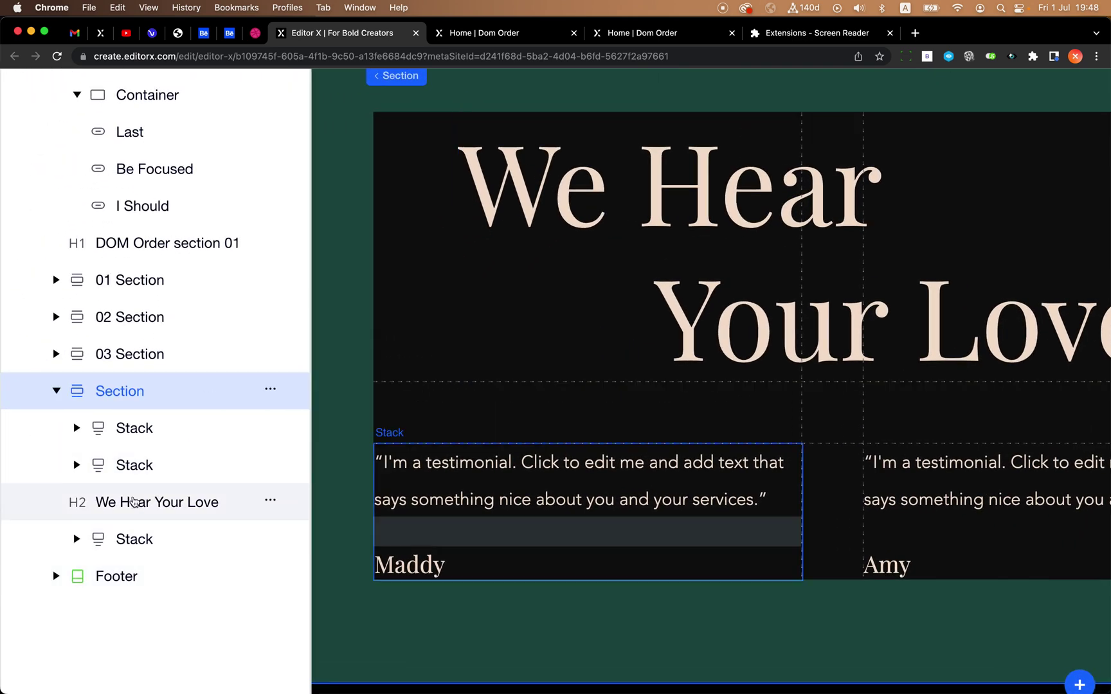
click(147, 508)
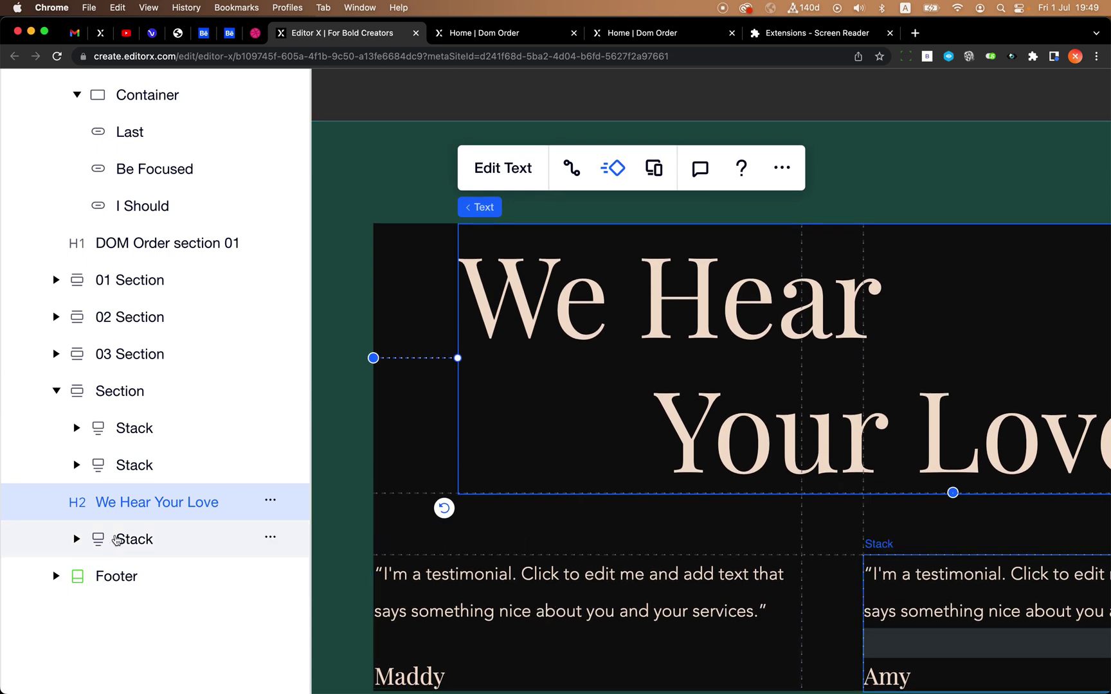
drag(136, 500, 138, 537)
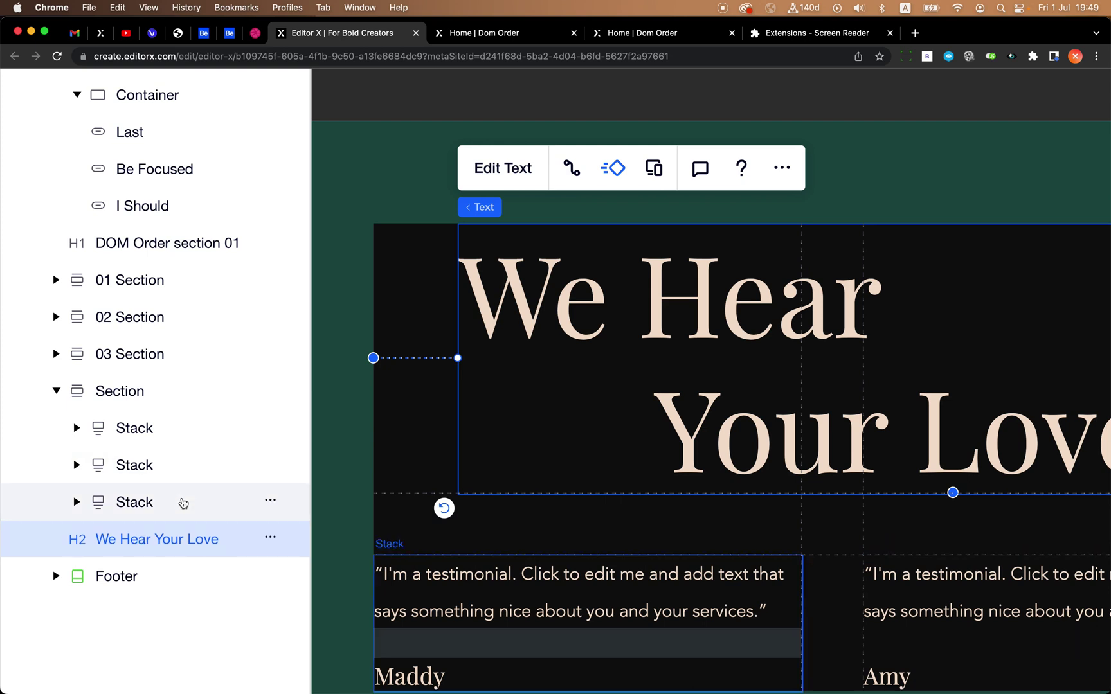
scroll(549, 481, down, 2)
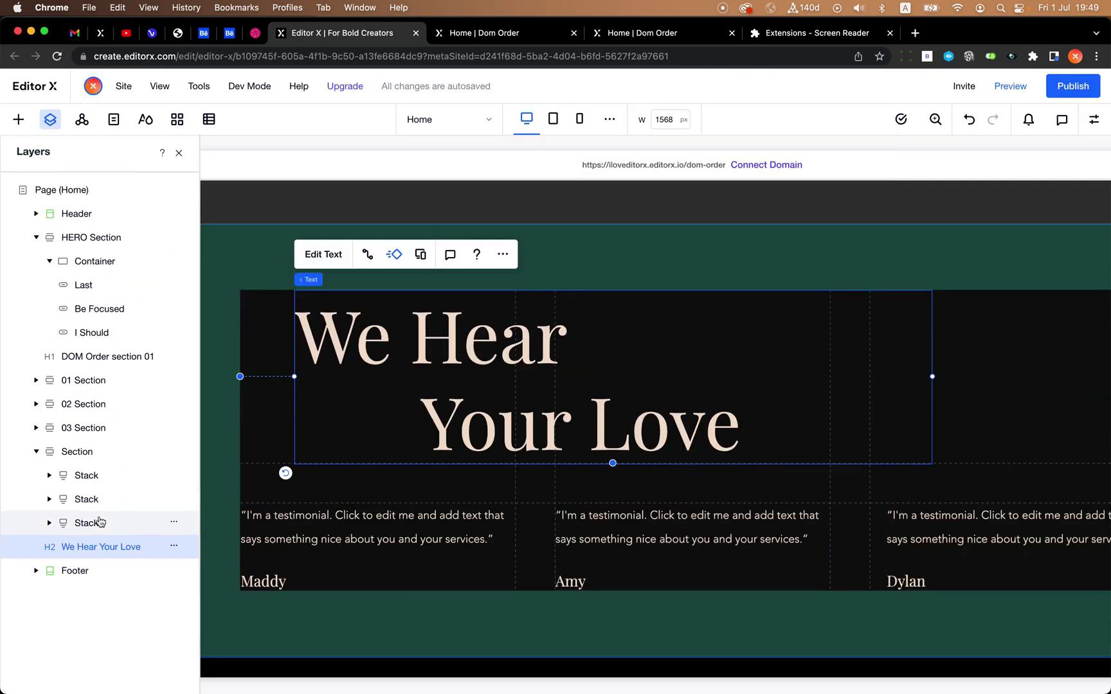
click(100, 521)
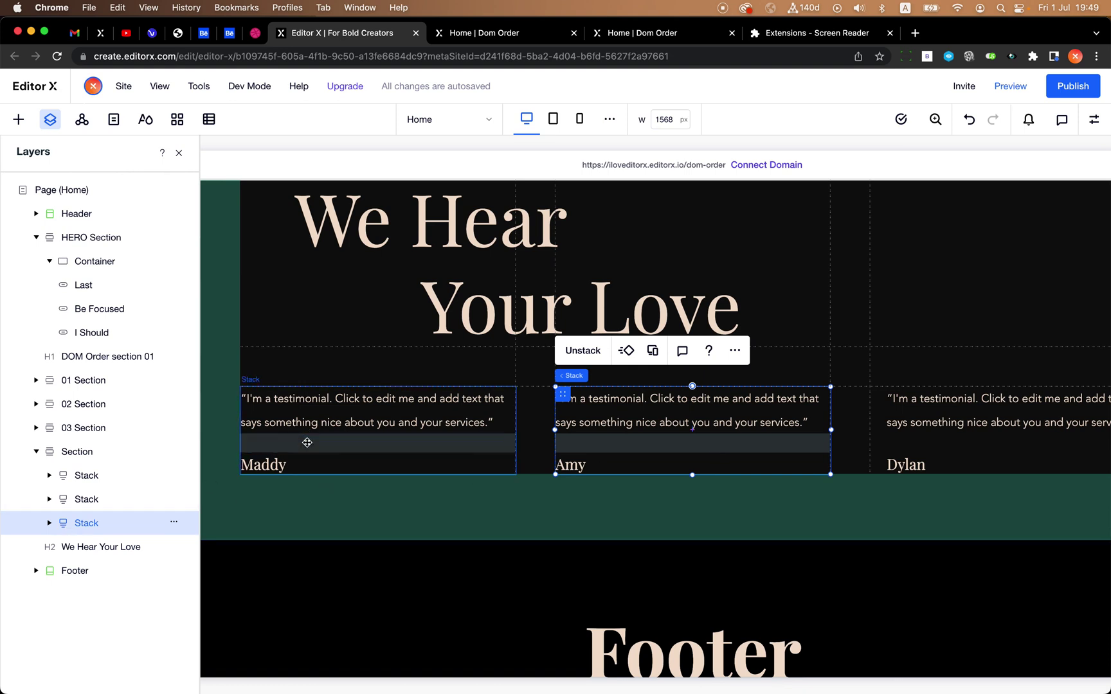
Step: Move Maddy's testimonial stack below Amy's in the layer order
click(307, 442)
drag(82, 500, 86, 523)
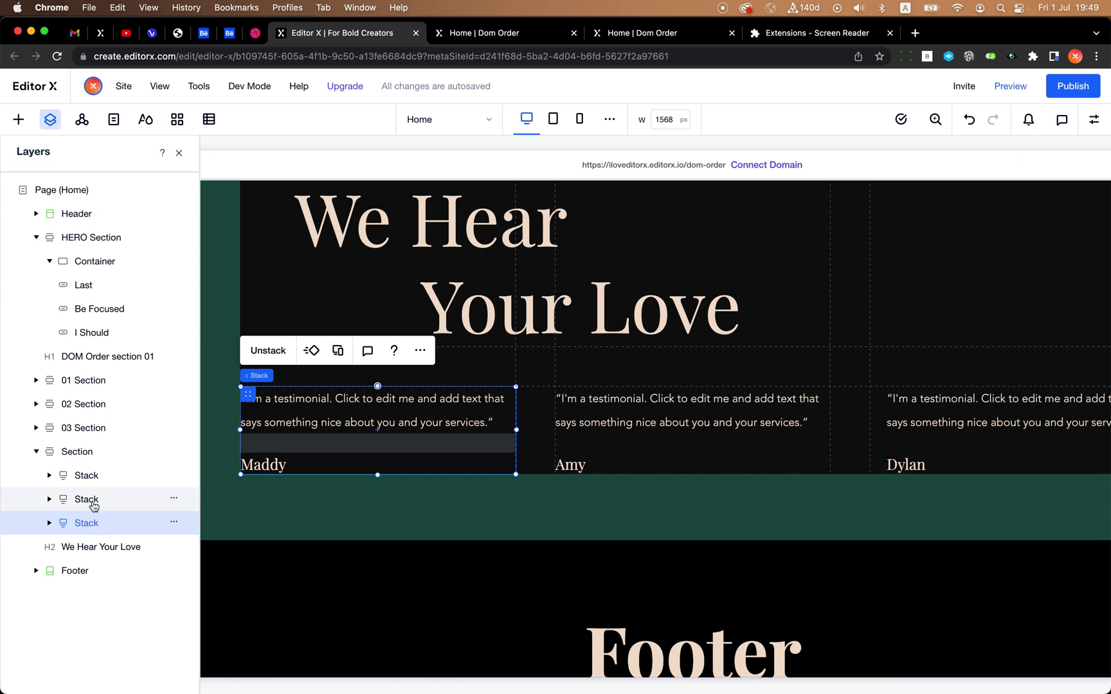
click(86, 500)
Step: Expand Dylan's stack and review its layout properties in the Inspector
click(104, 475)
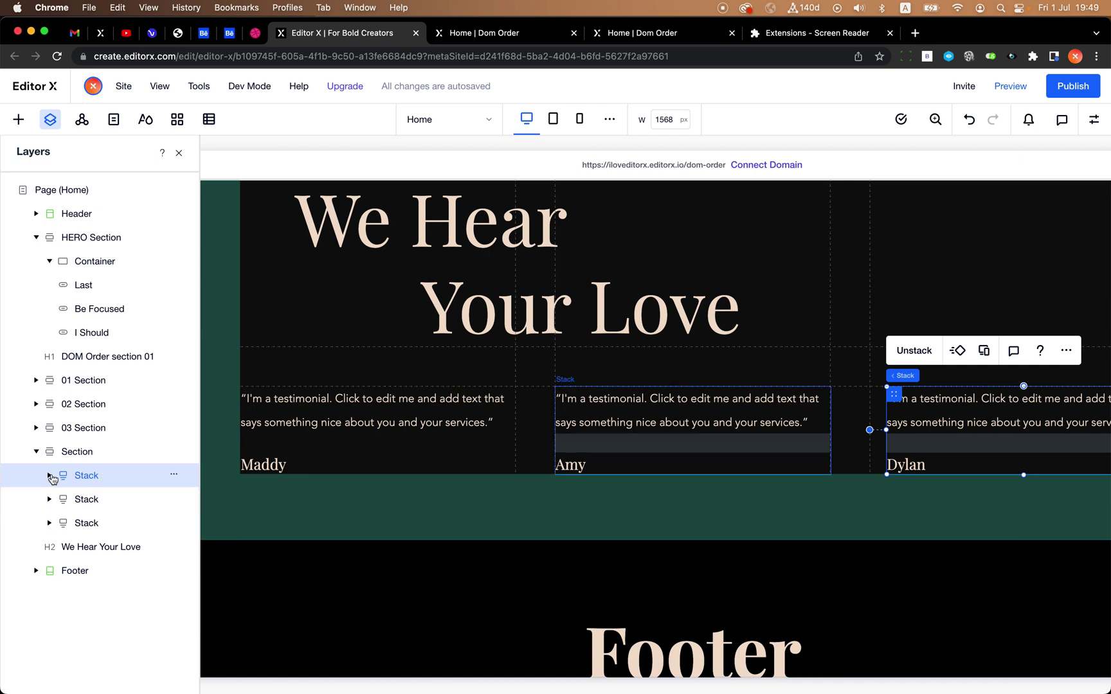
click(50, 475)
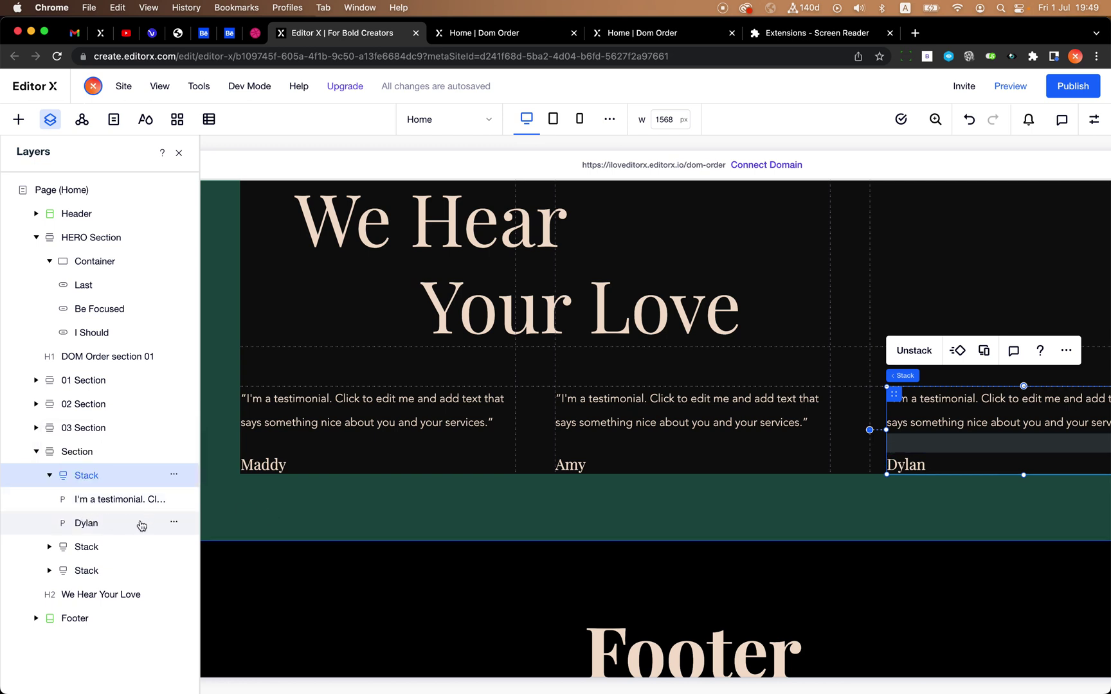
scroll(833, 457, right, 5)
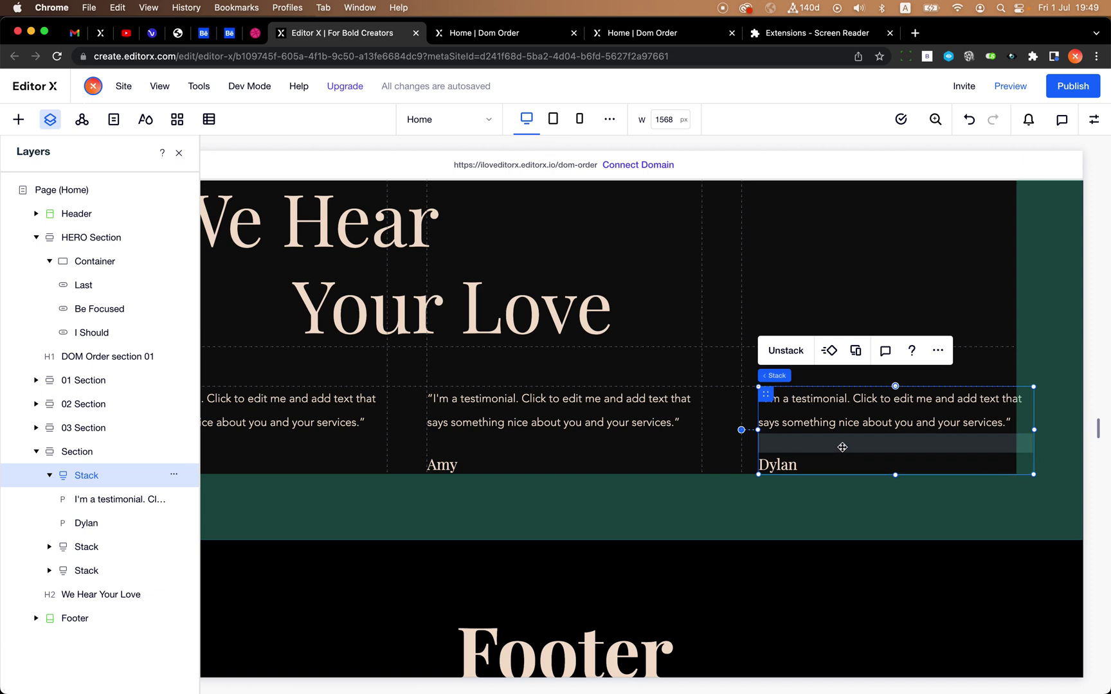
click(1094, 120)
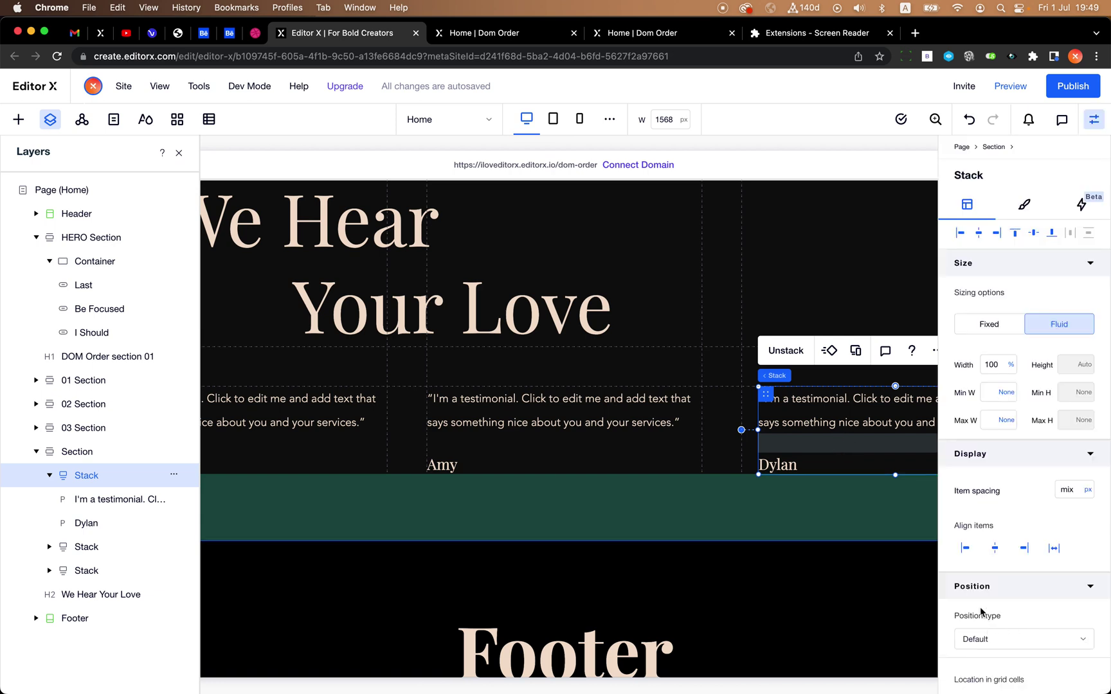
scroll(977, 598, down, 6)
scroll(972, 582, up, 4)
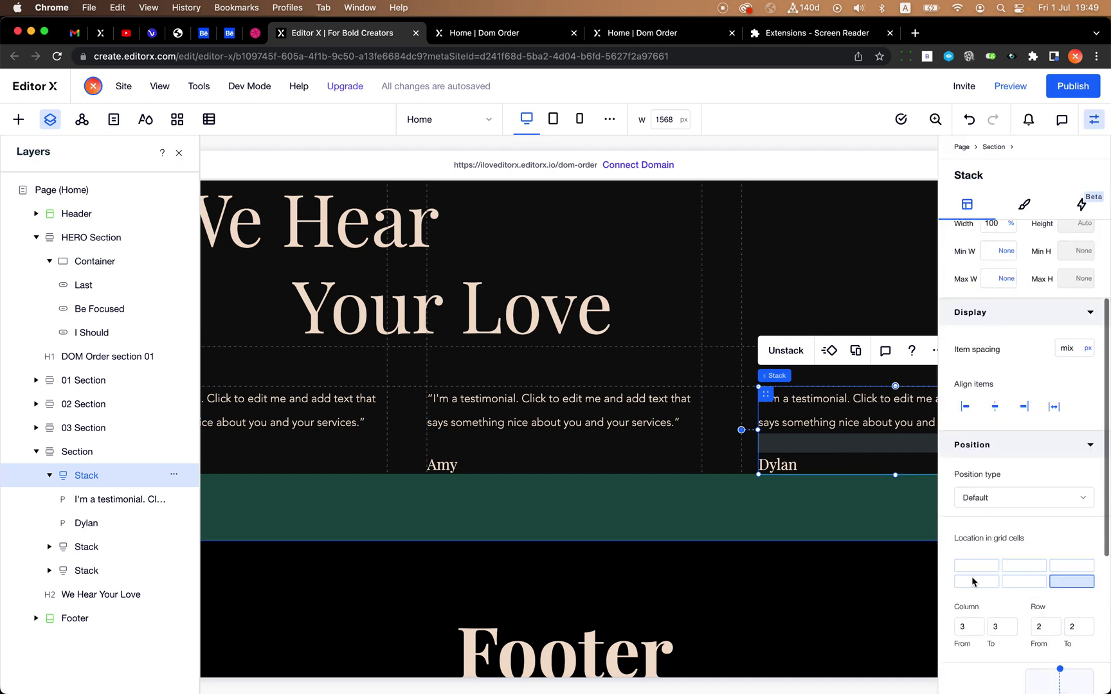
scroll(972, 582, up, 2)
click(1094, 120)
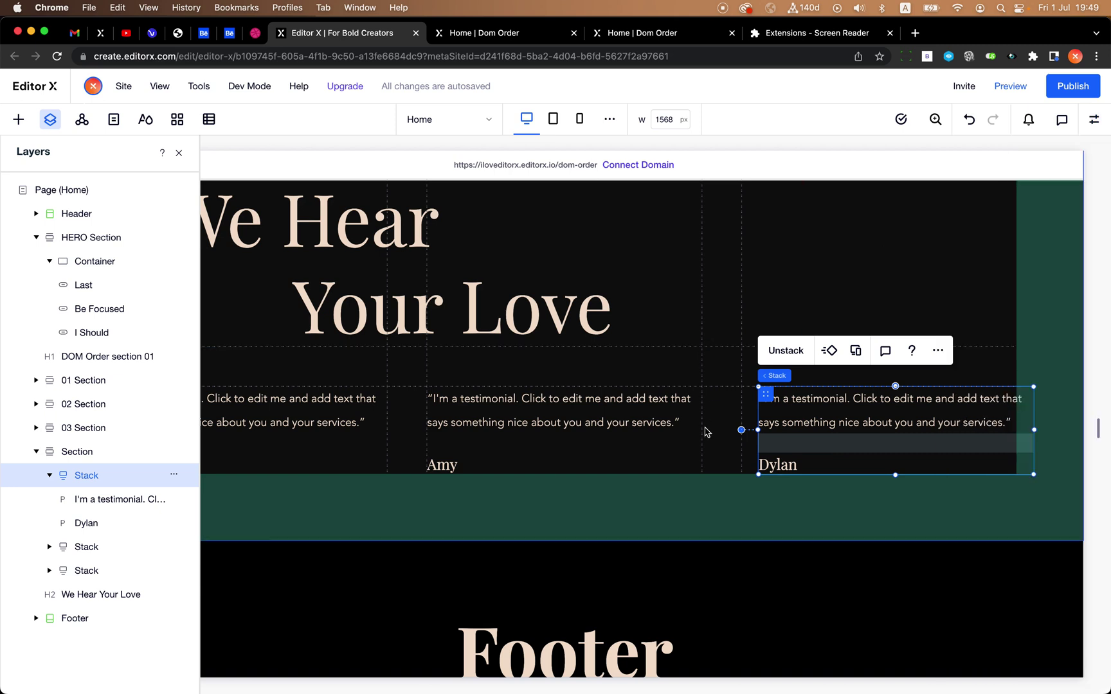
Step: Check Dylan's testimonial and name text, collapse the stack, and publish the site
click(811, 413)
click(800, 463)
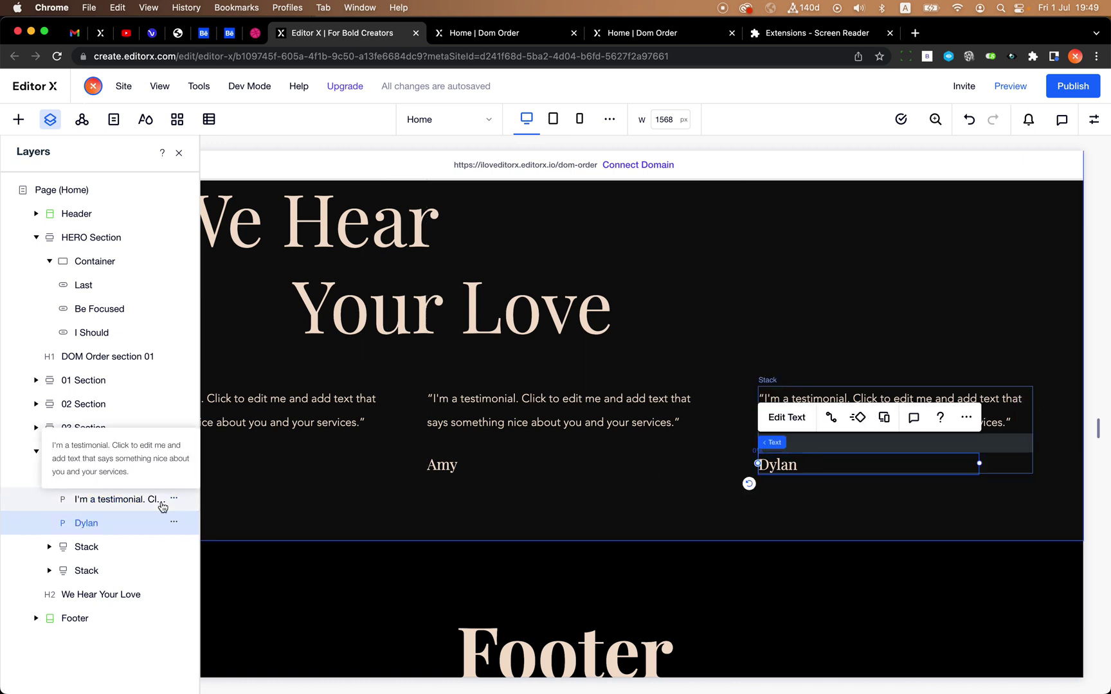
click(50, 476)
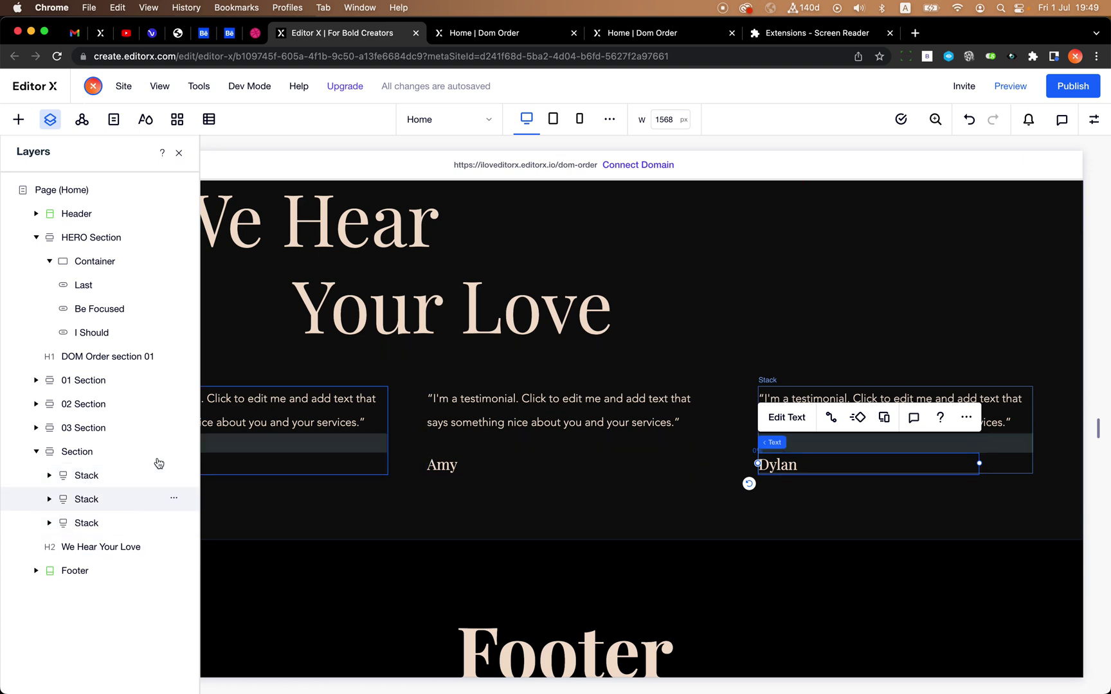
click(1064, 86)
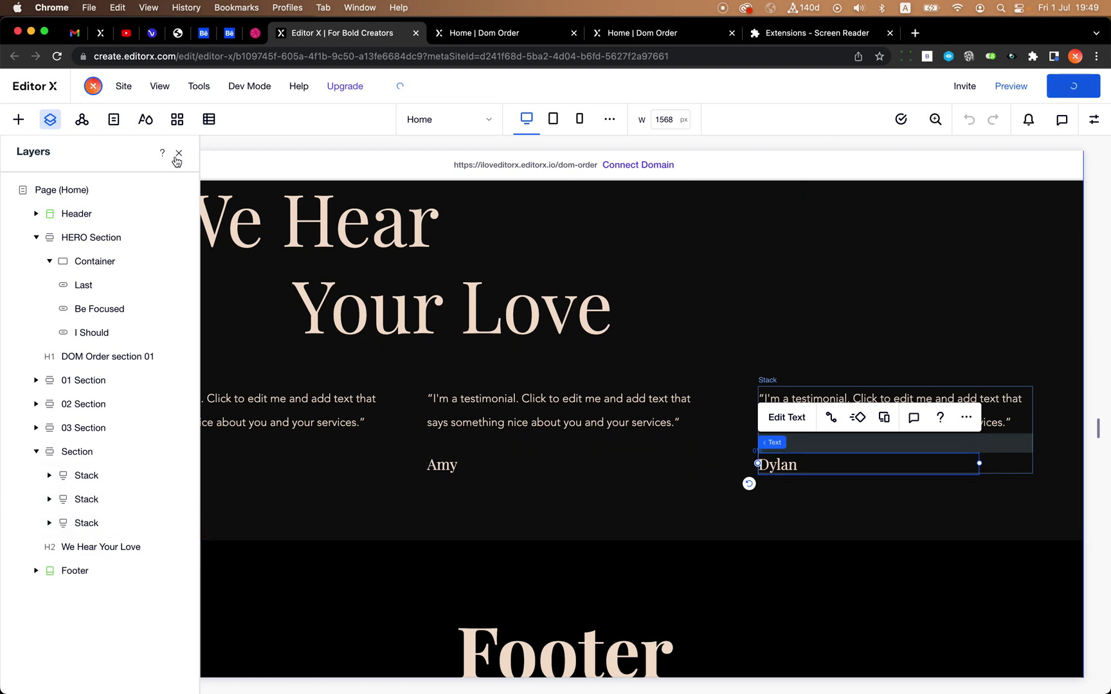
Step: Publish the latest edits and reload the live Dom Order page
click(179, 153)
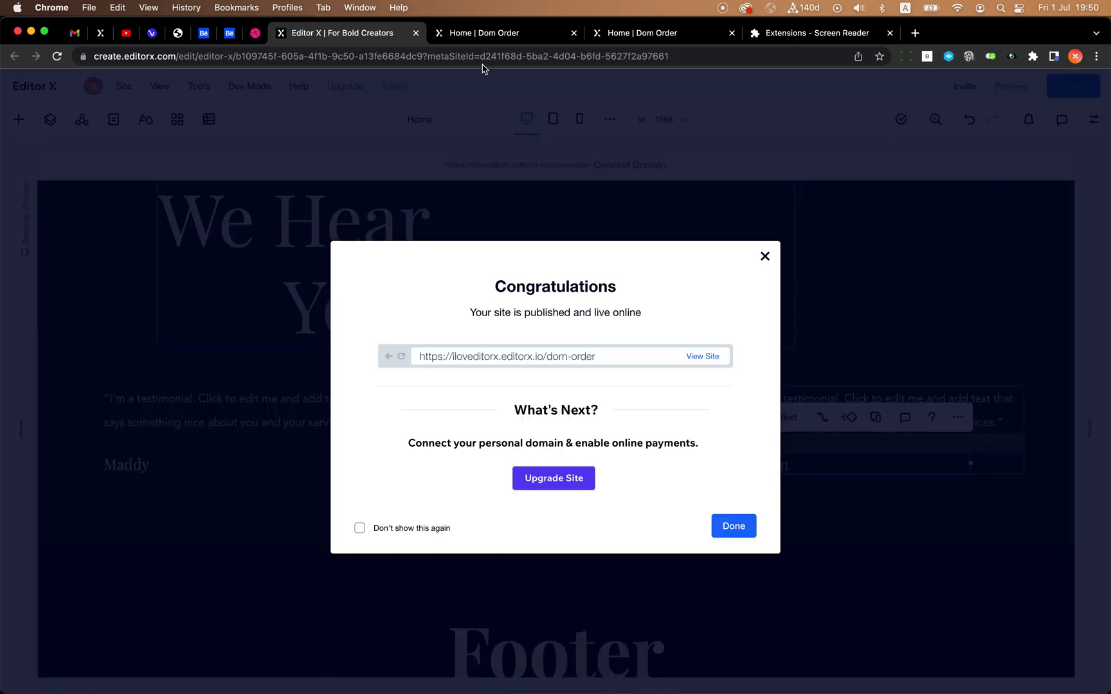
click(488, 33)
click(488, 55)
key(Return)
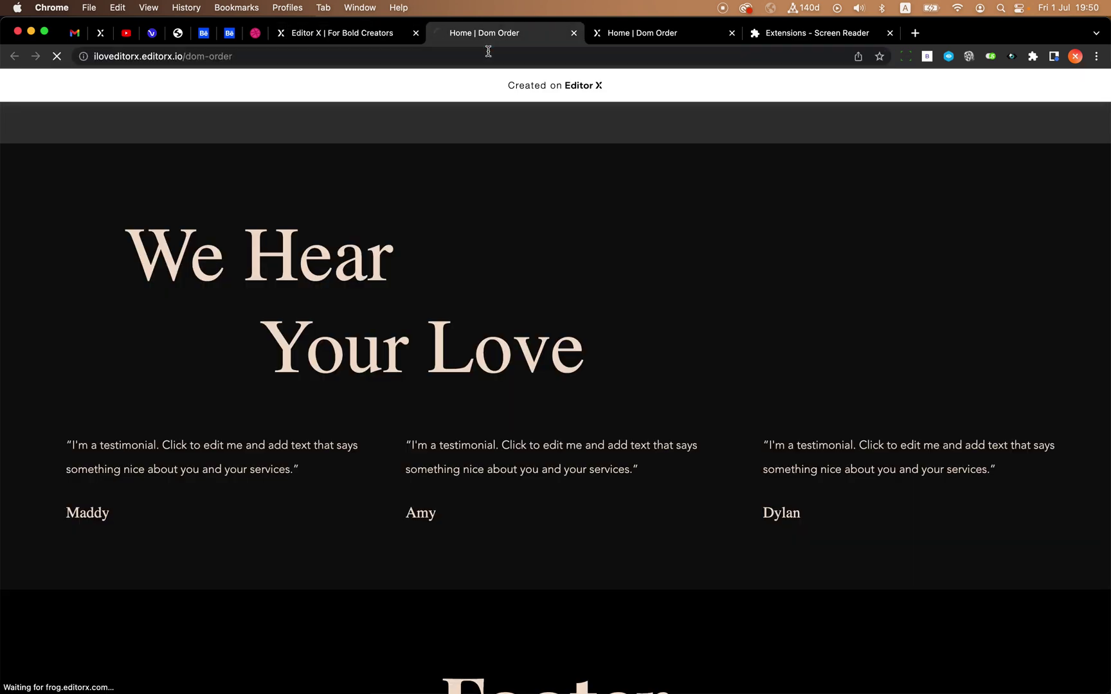
Step: Turn the Screen Reader extension on and return to the live site
click(762, 33)
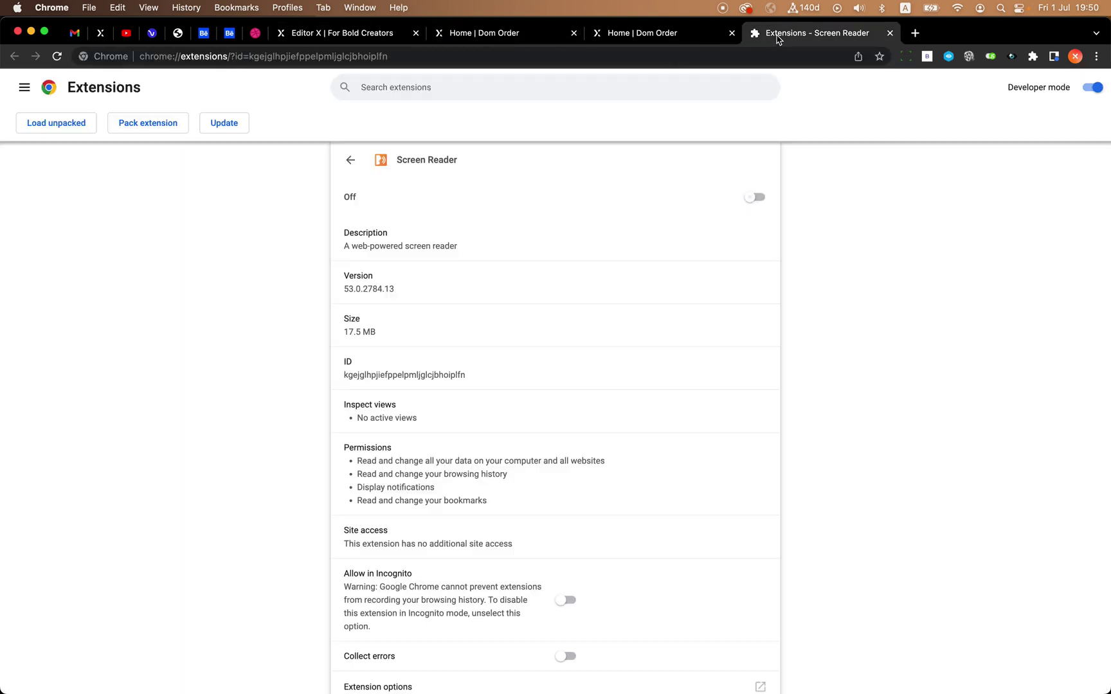
click(753, 198)
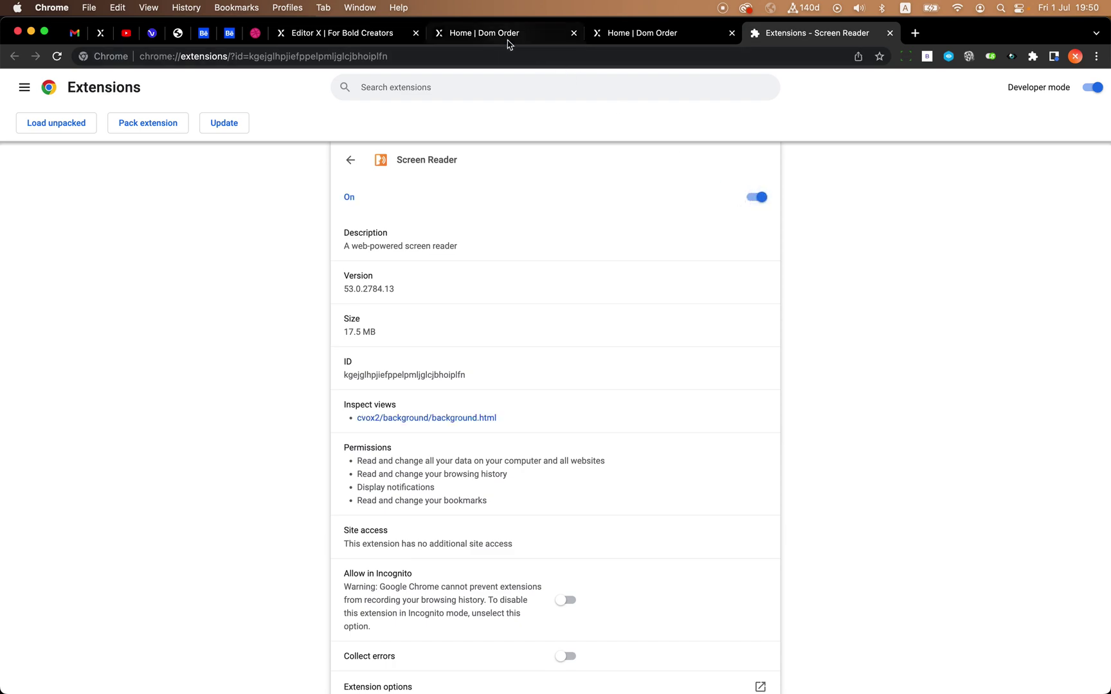
click(489, 33)
scroll(246, 246, down, 15)
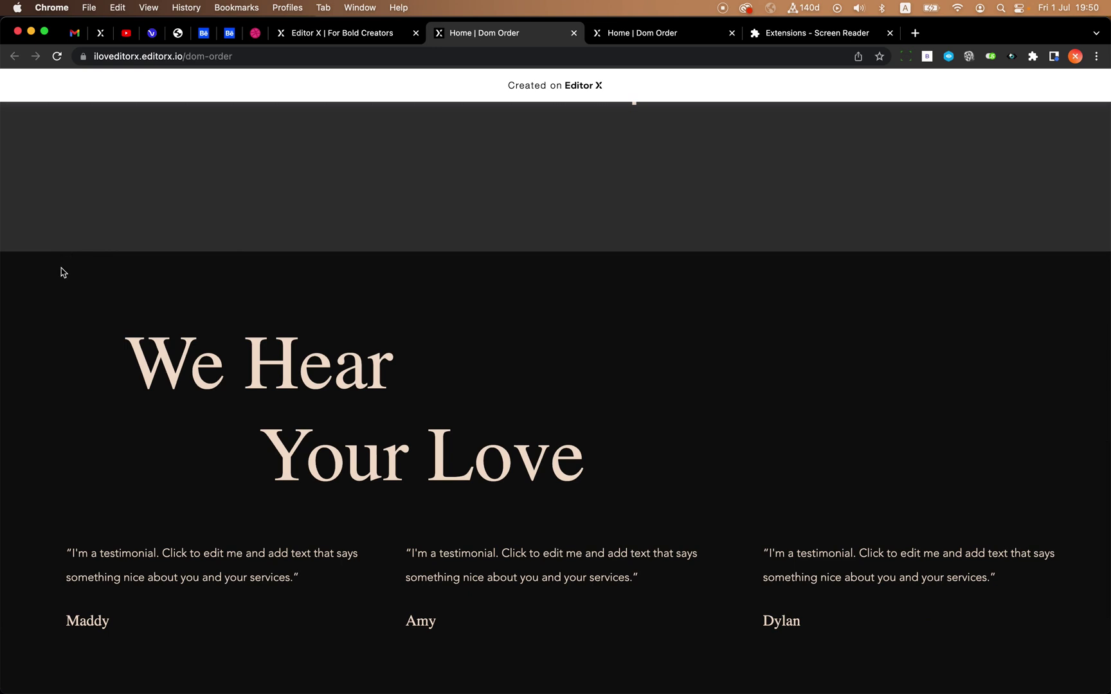
Step: Tab into the testimonials section, then reload the live page
key(Tab)
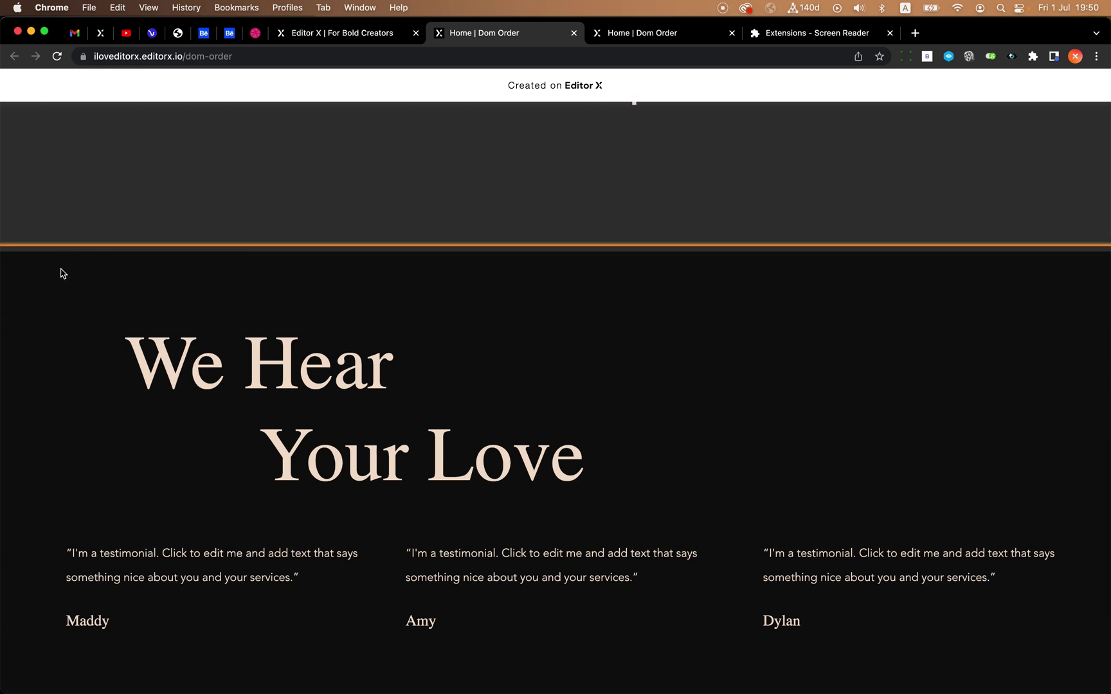
key(Tab)
key(Tab)
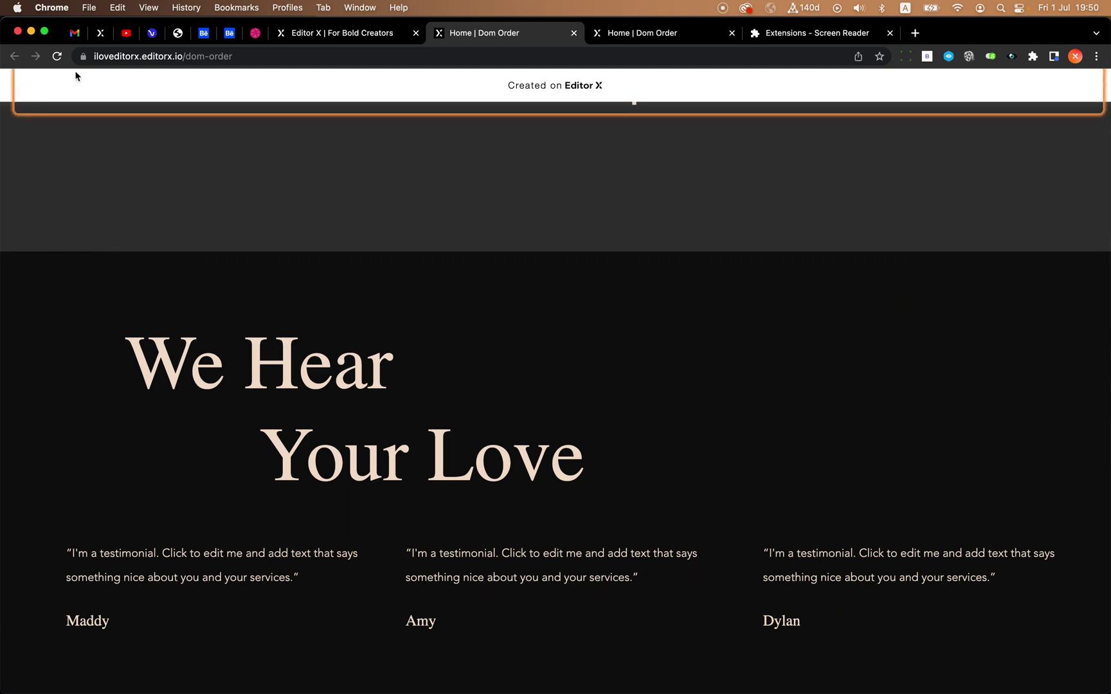
click(56, 55)
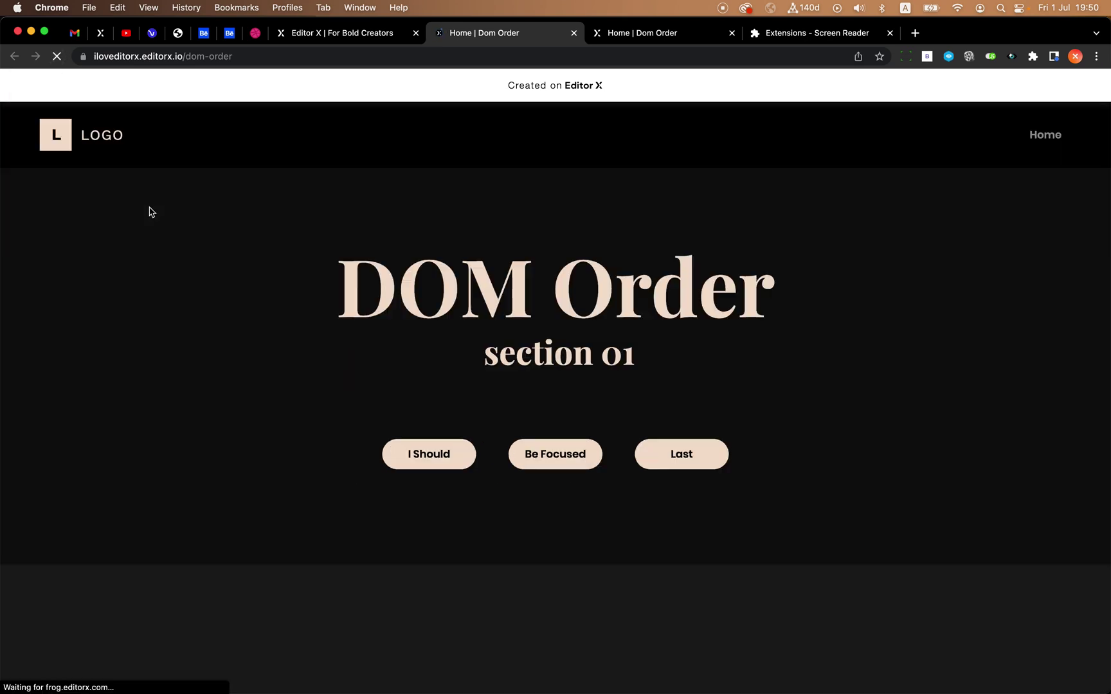
scroll(171, 247, up, 4)
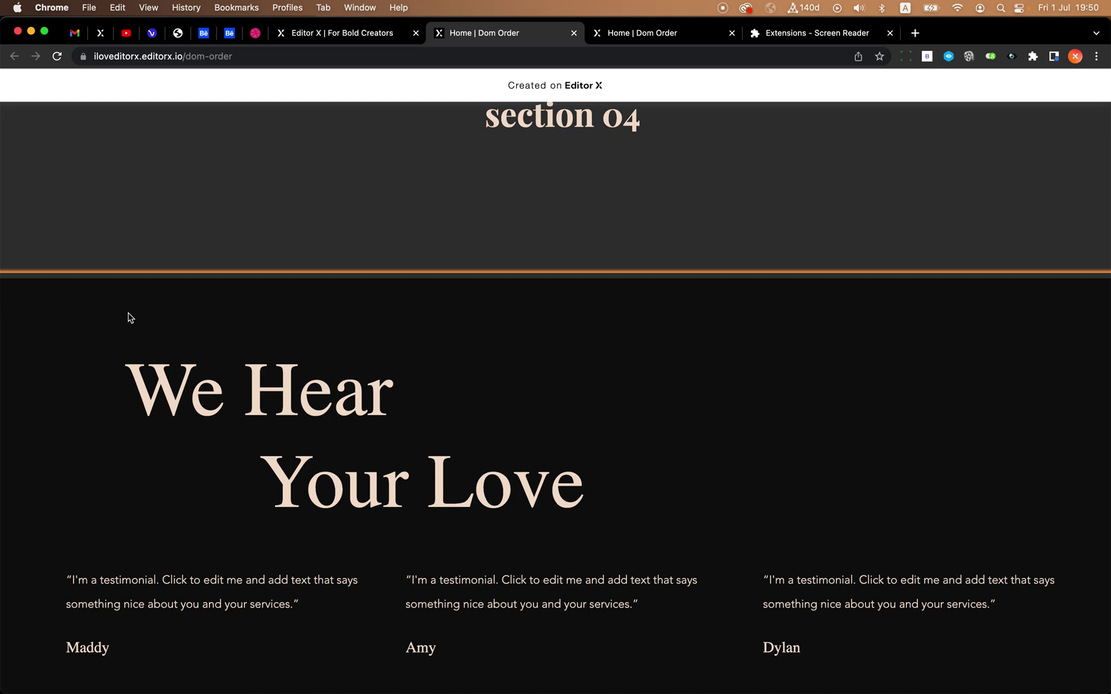
scroll(129, 316, down, 4)
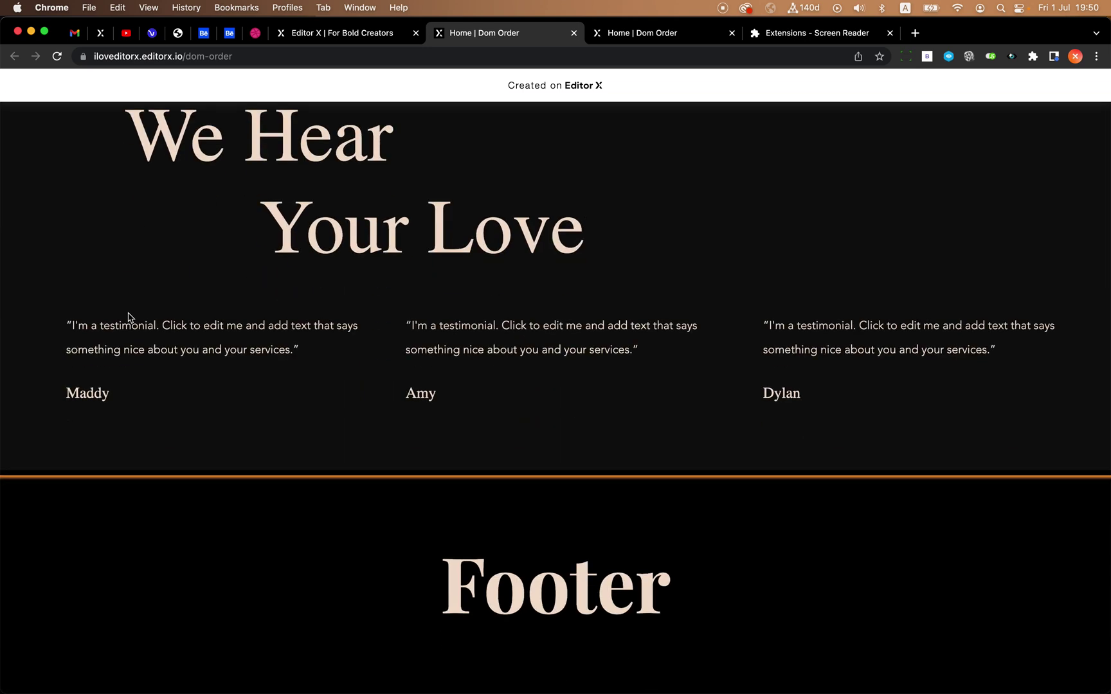
scroll(137, 290, up, 3)
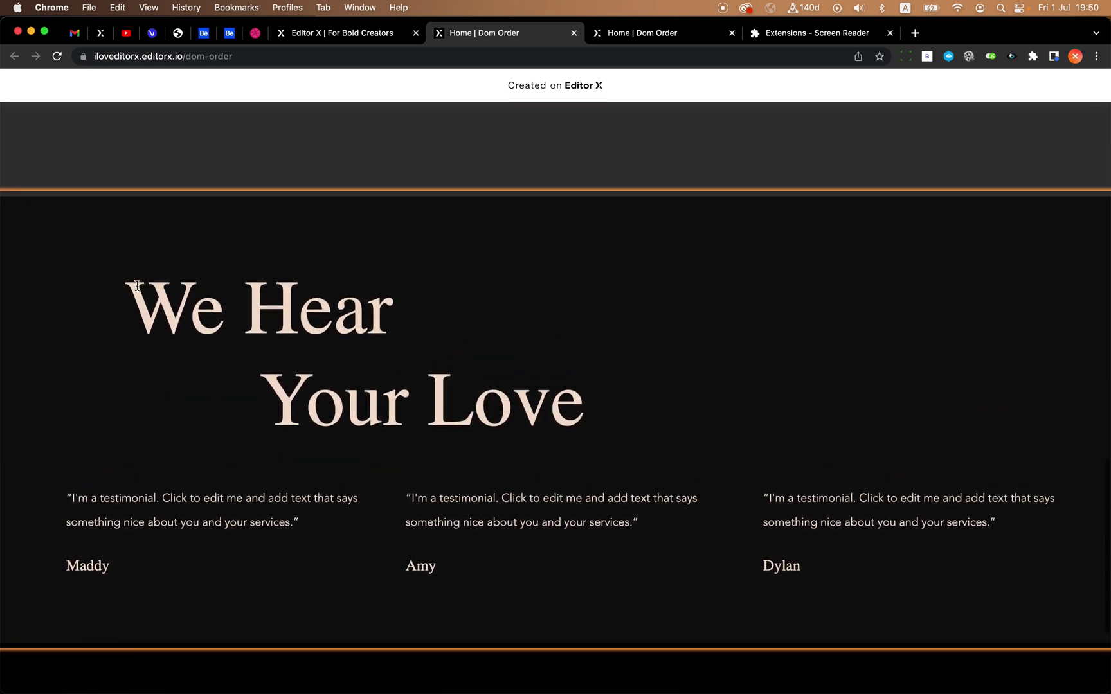
Step: Tab from the We Hear Your Love heading through the Maddy, Amy and Dylan testimonials
click(137, 285)
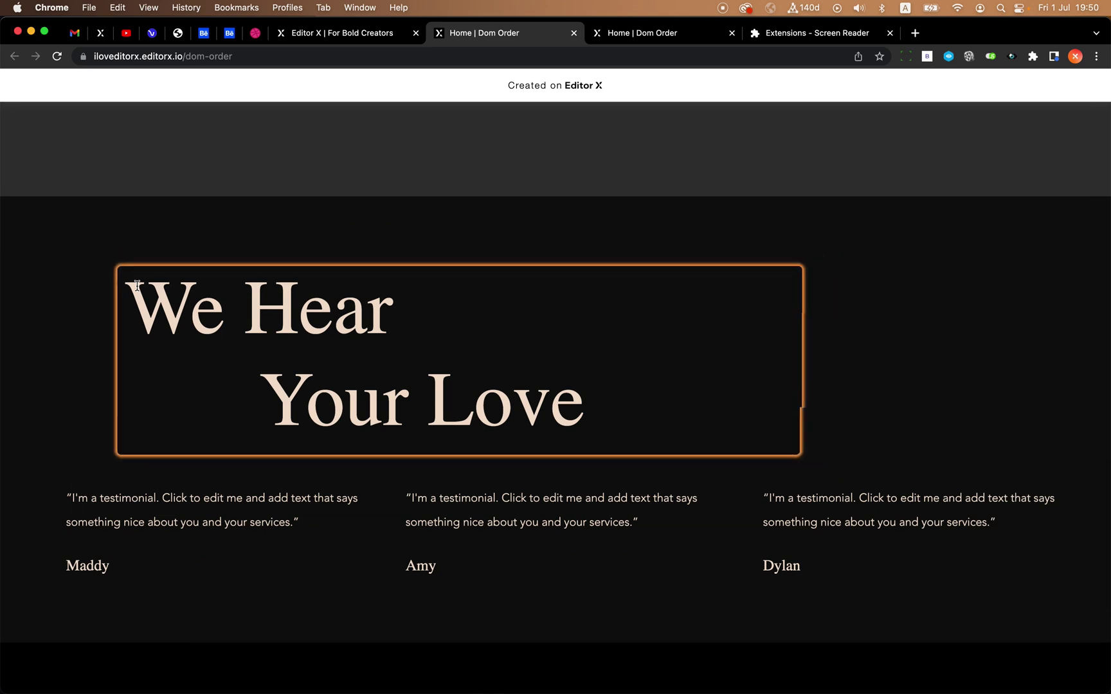
key(Tab)
key(Tab)
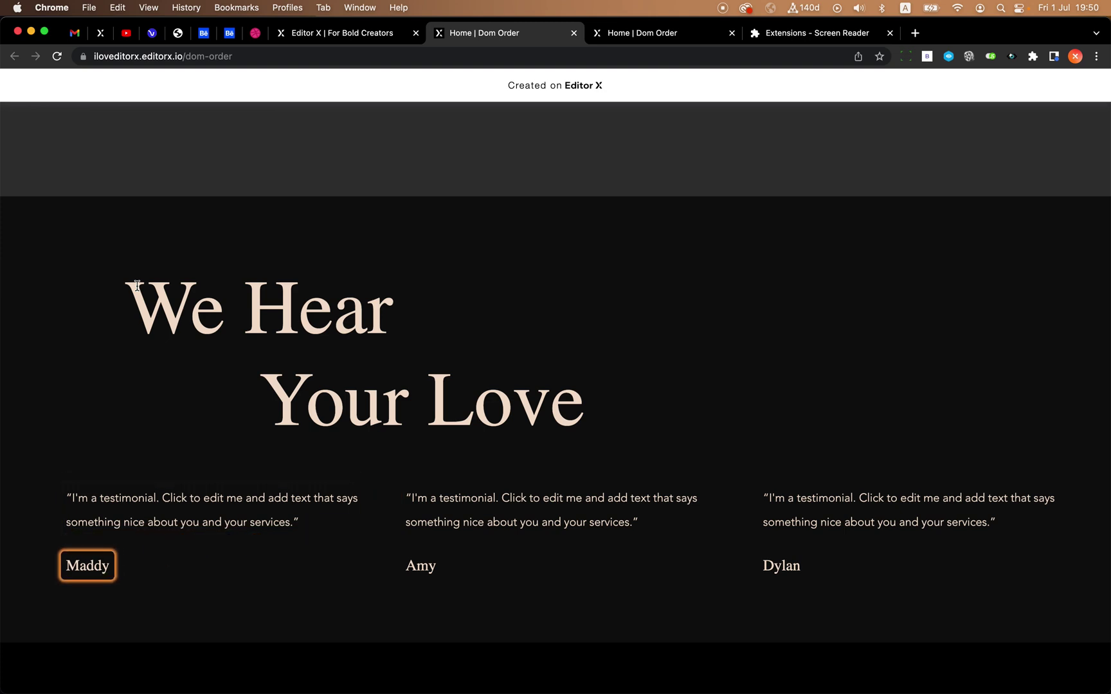
key(Tab)
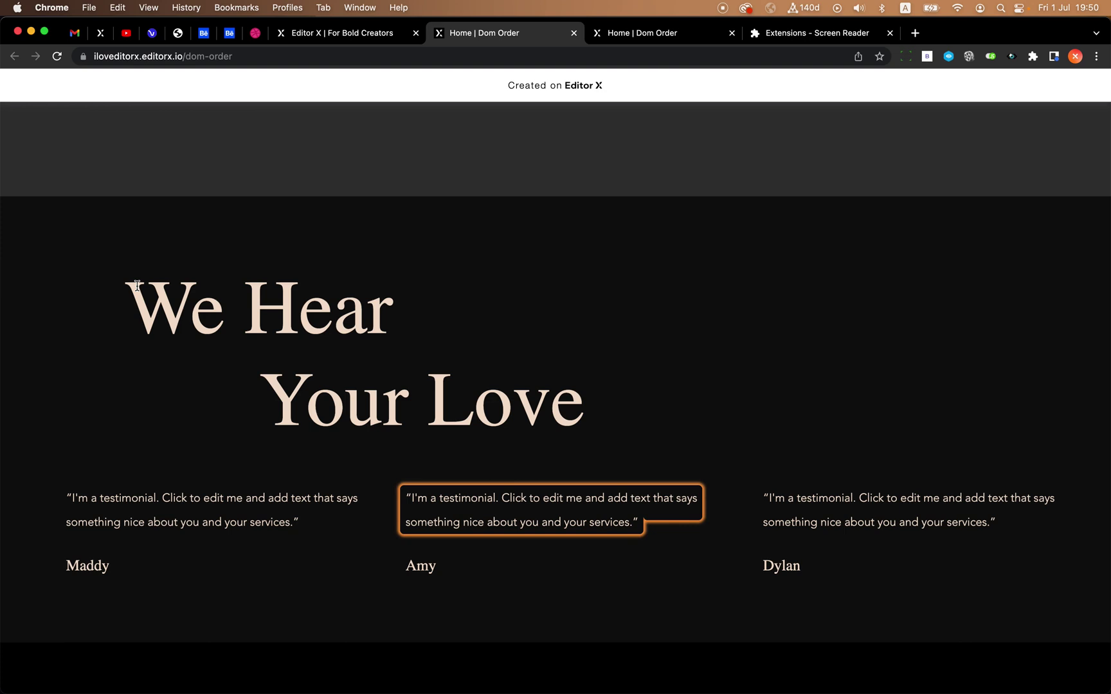
key(Tab)
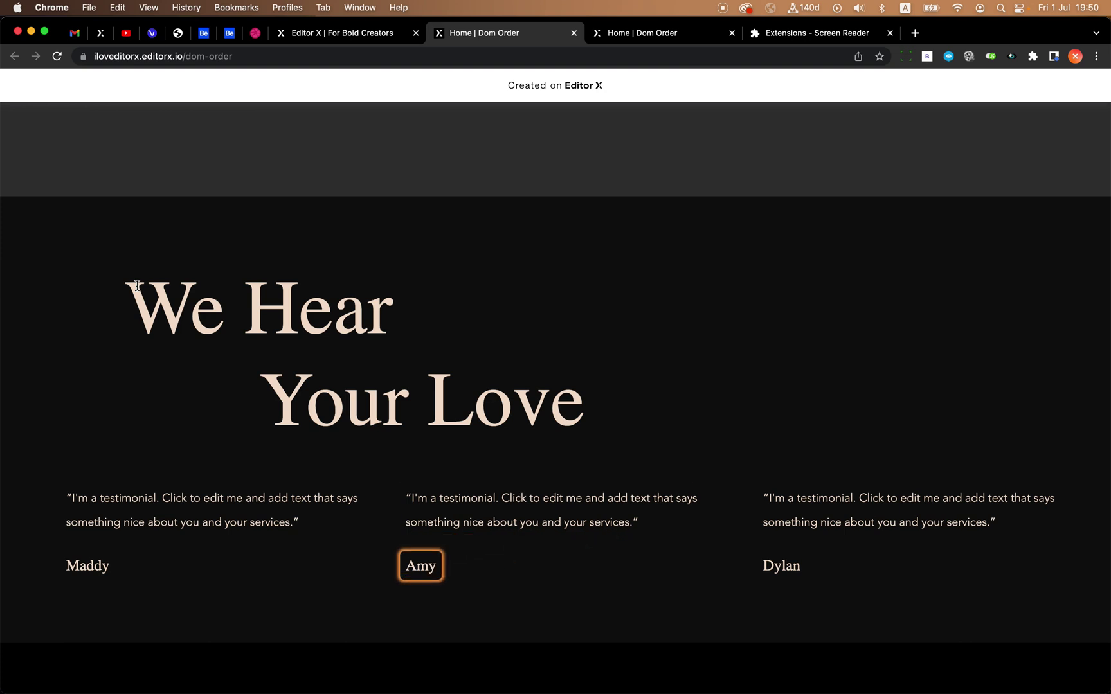
key(Tab)
key(Tab)
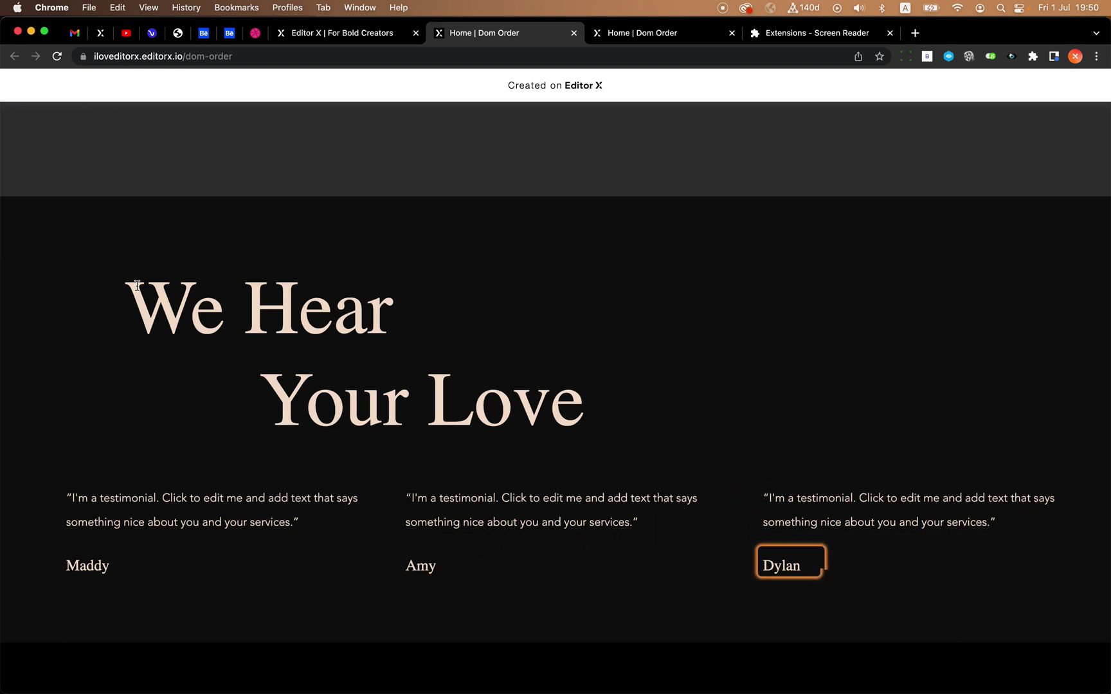
Step: Review the testimonials on the live page and switch back to the Editor X tab
scroll(166, 349, down, 2)
scroll(167, 348, down, 2)
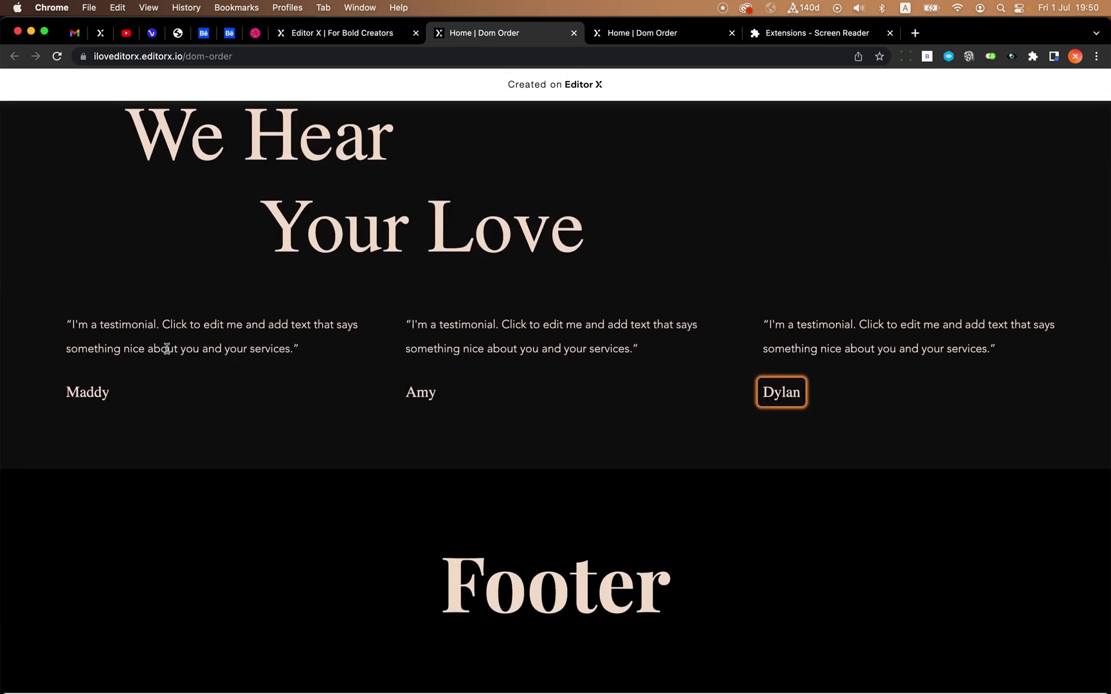
scroll(166, 348, up, 7)
scroll(166, 352, down, 3)
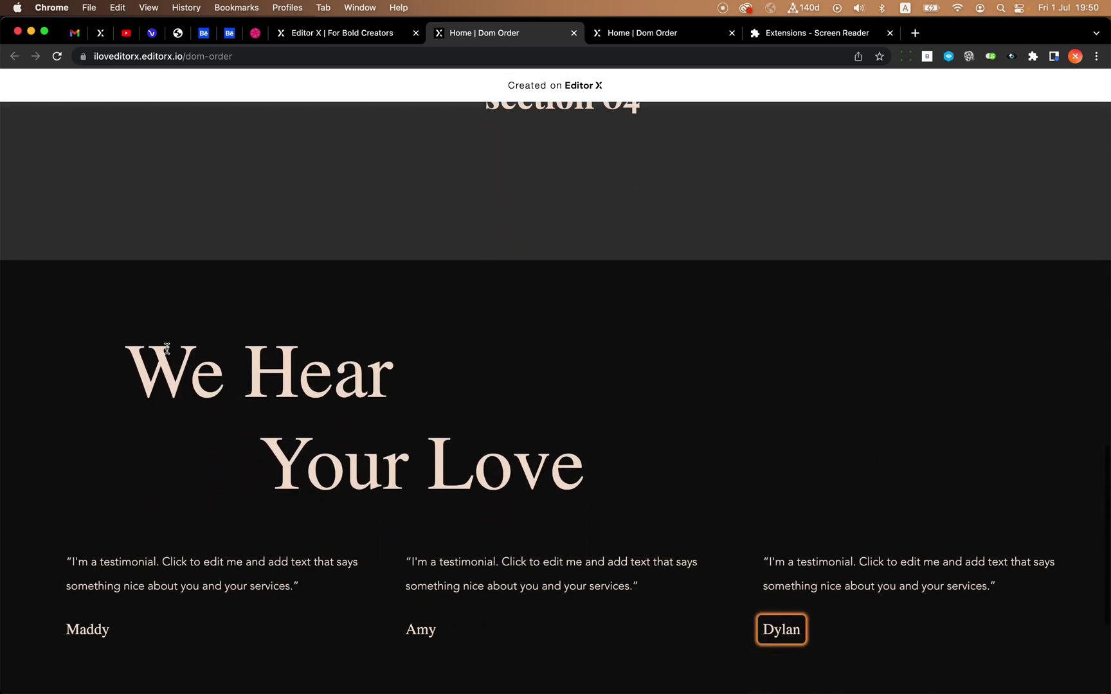
scroll(167, 353, up, 15)
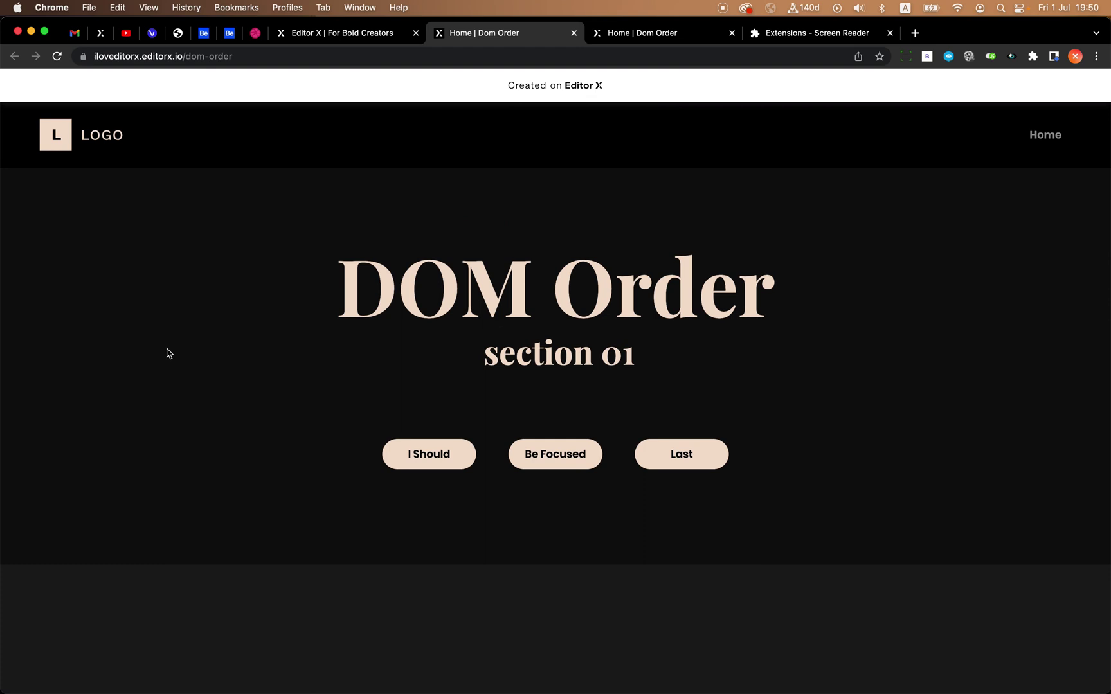
scroll(167, 352, down, 10)
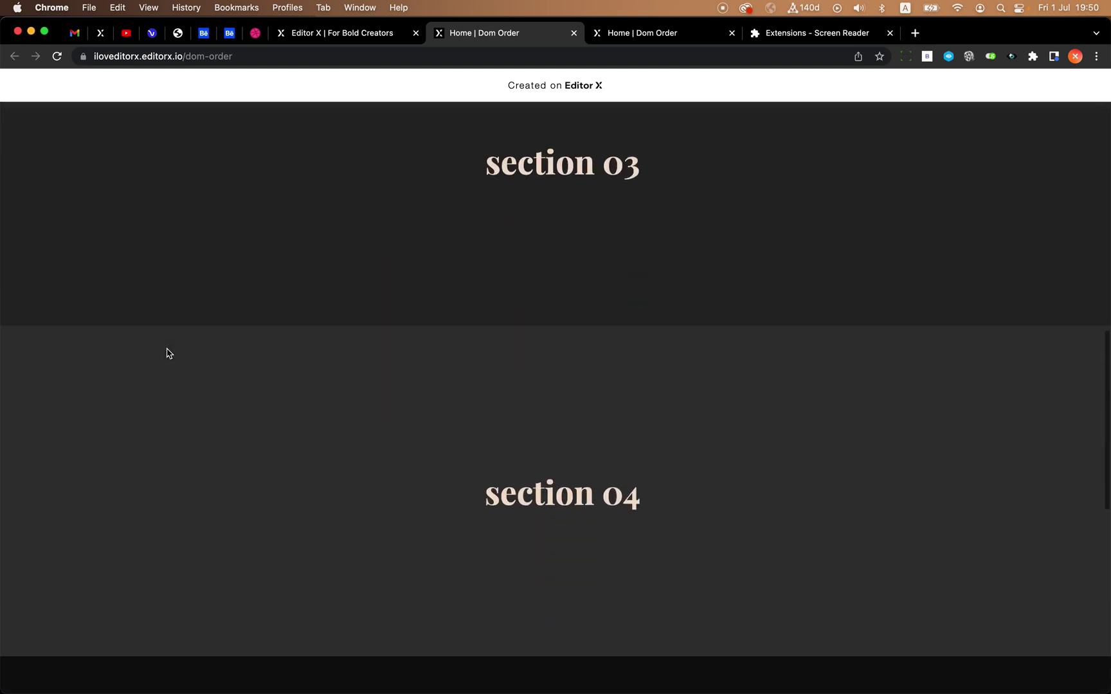
key(ctrl+shift+Tab)
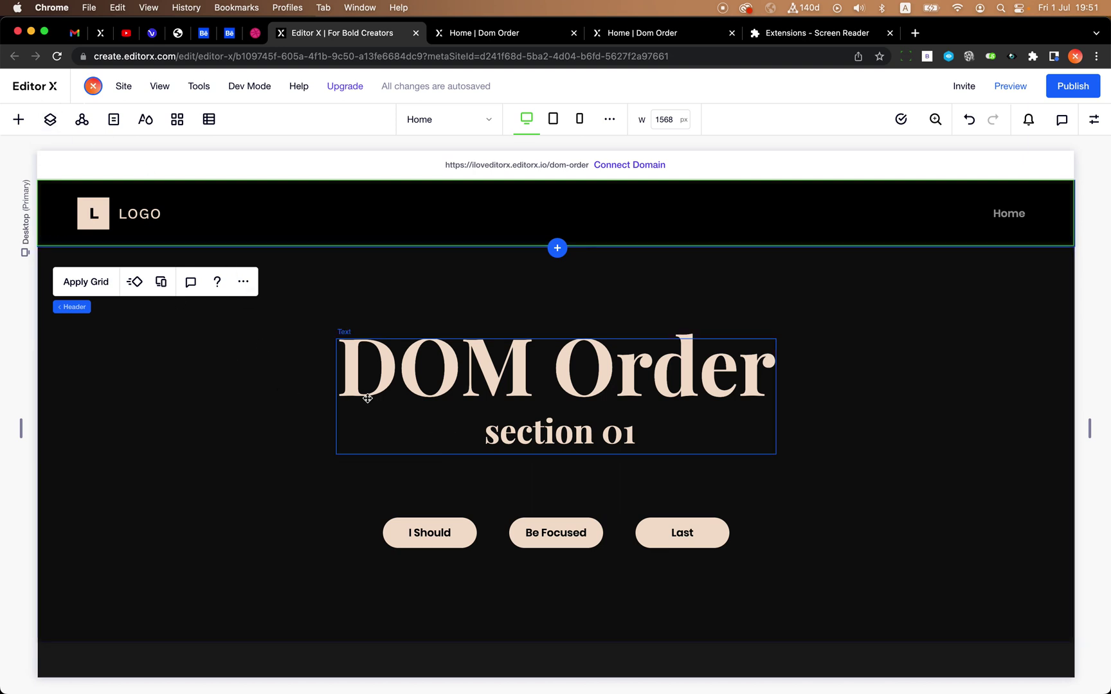
Step: Open Layers and collapse HERO Section and the testimonials Section to show only top-level sections
click(50, 120)
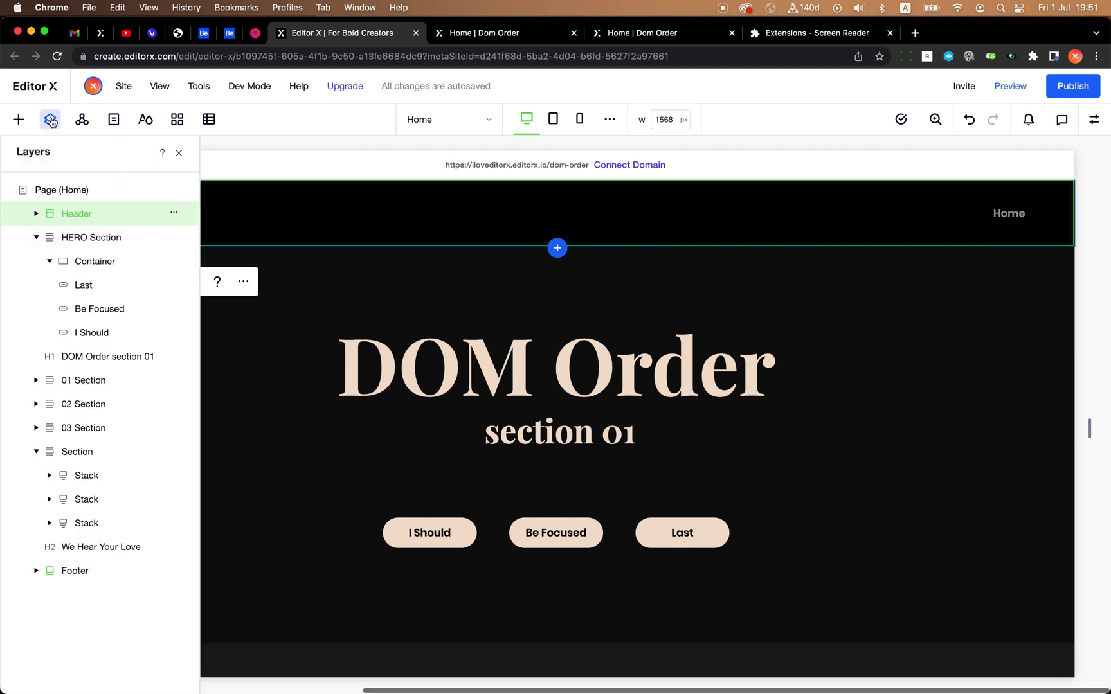
click(36, 238)
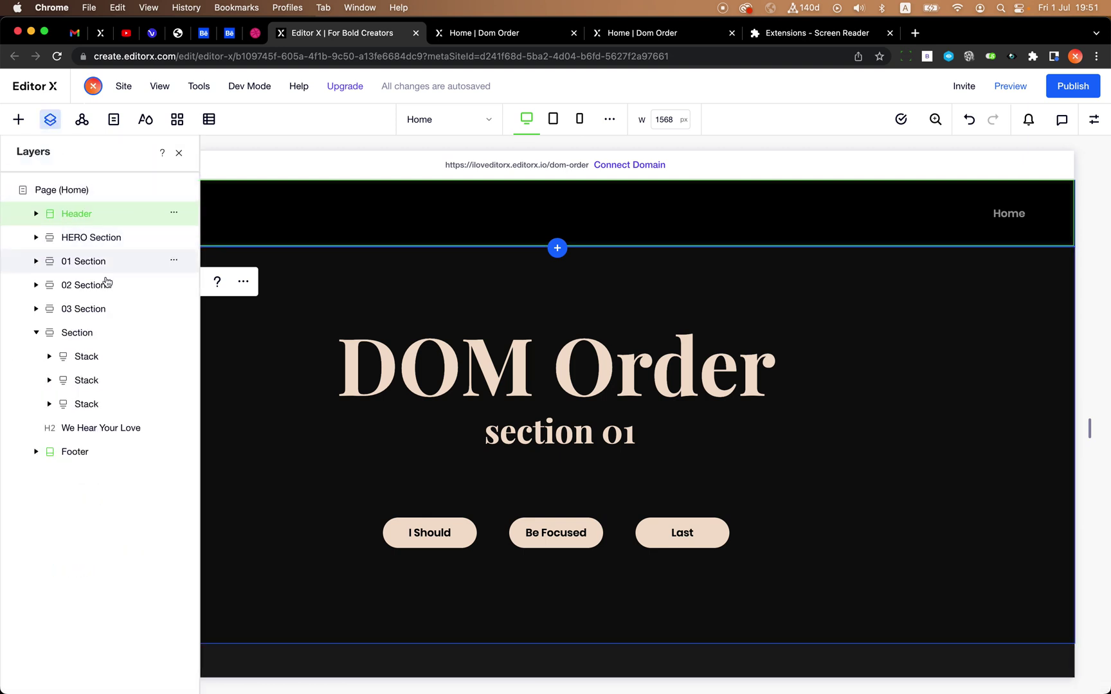
click(36, 333)
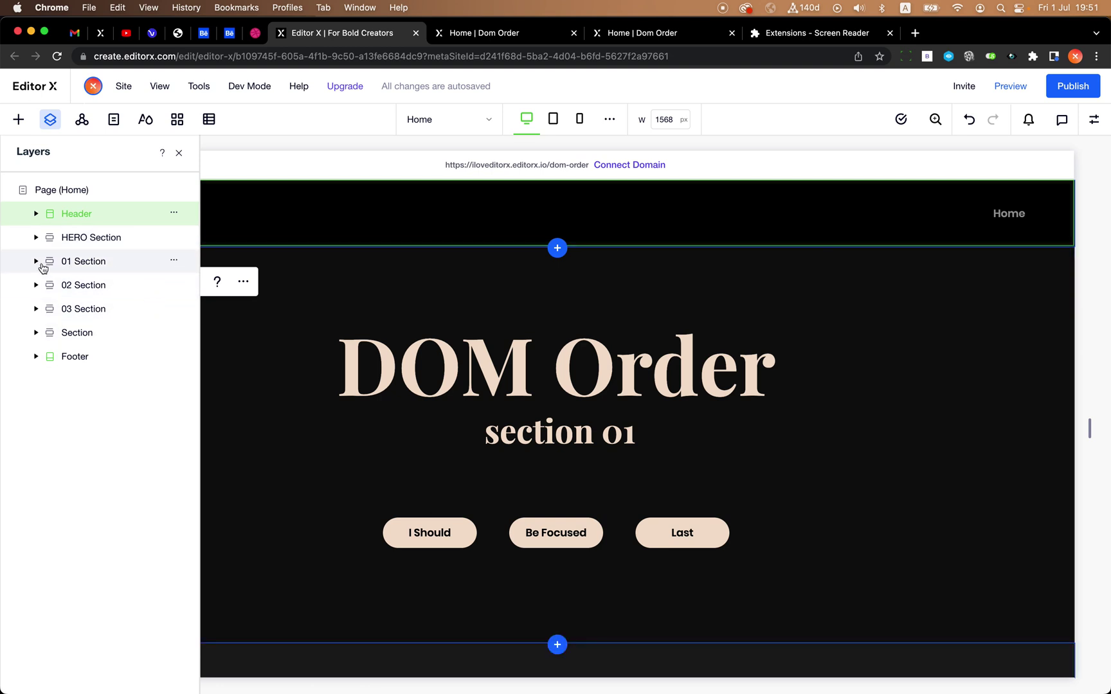
Step: Check the Screen Reader extension's toggle, then return to the live Dom Order page
click(766, 37)
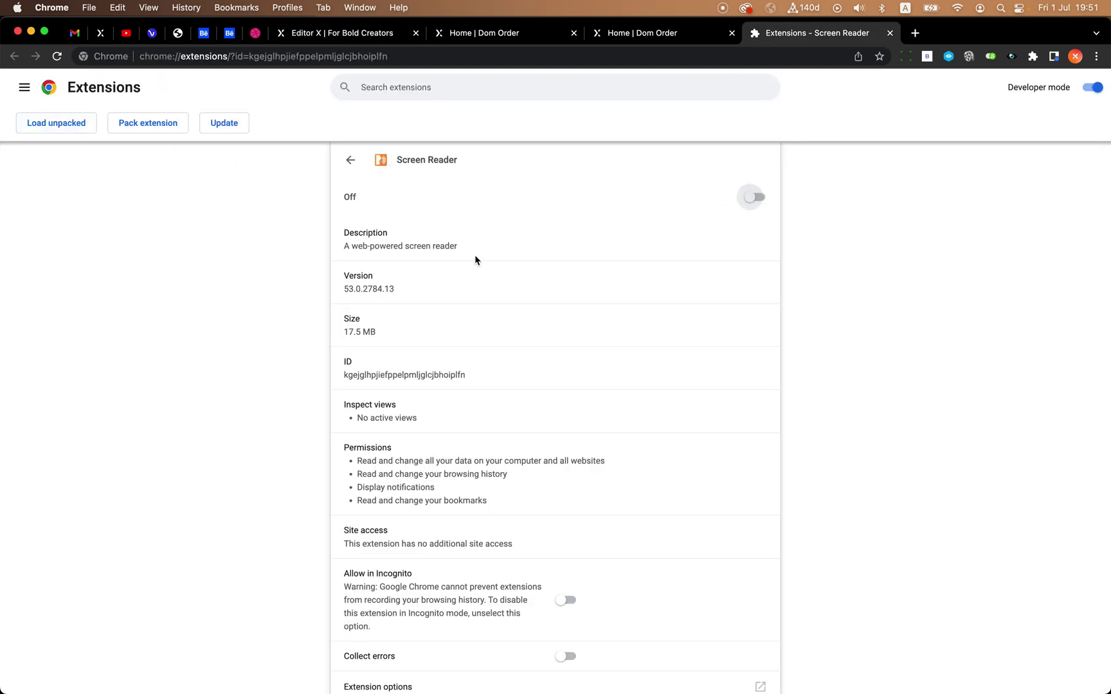
scroll(474, 257, down, 3)
scroll(475, 258, up, 3)
click(639, 35)
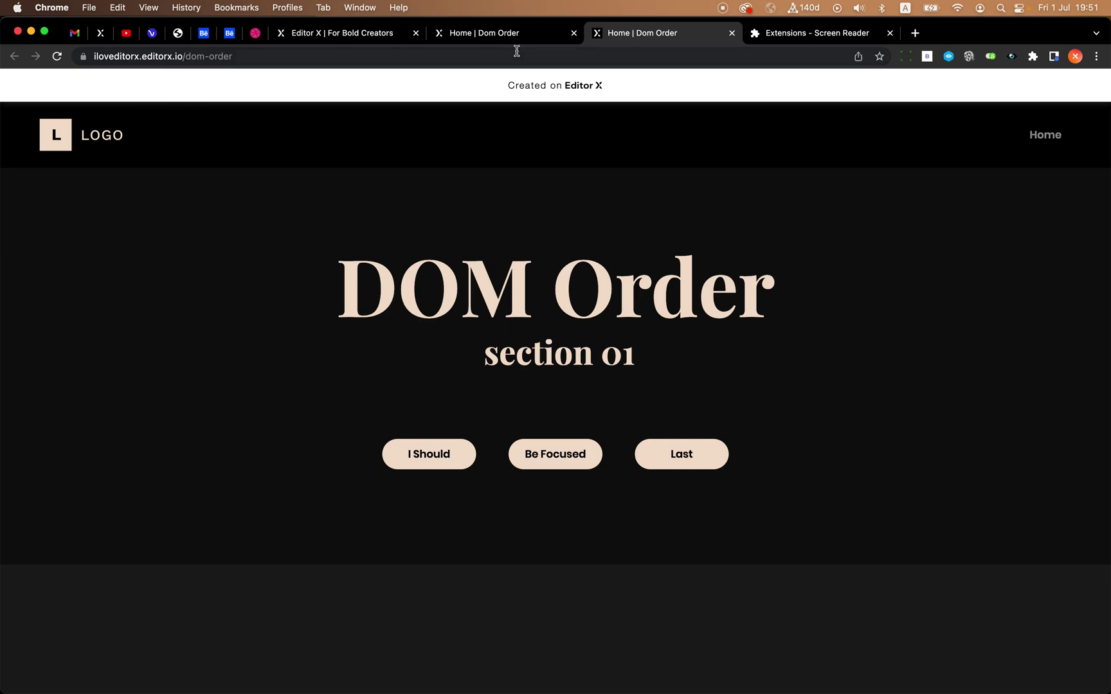